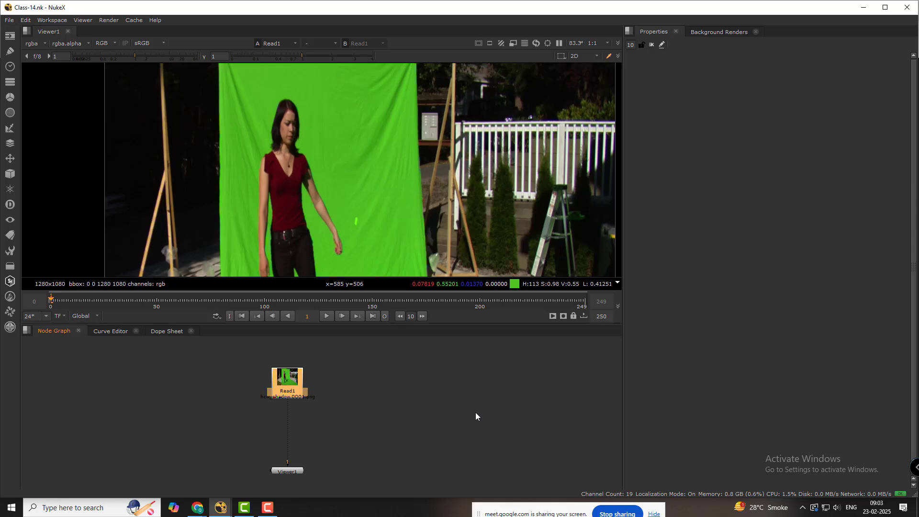
key(Tab)
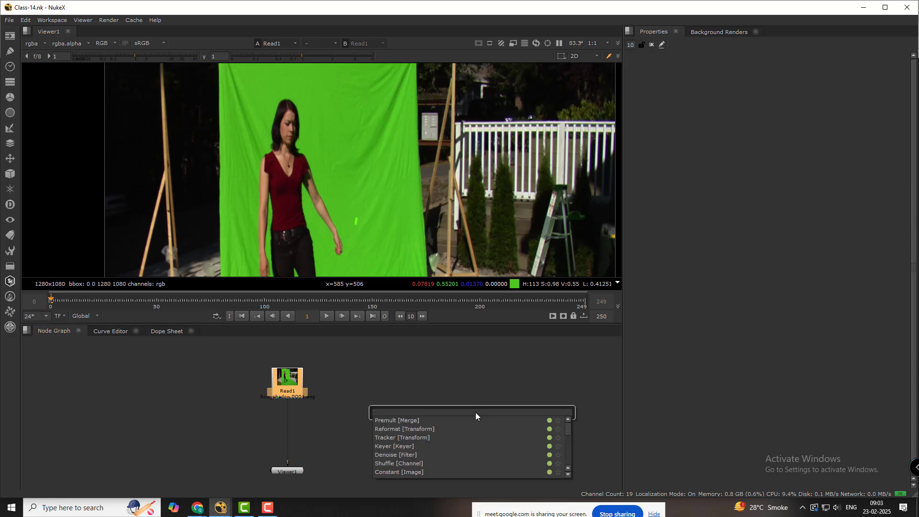
text(key)
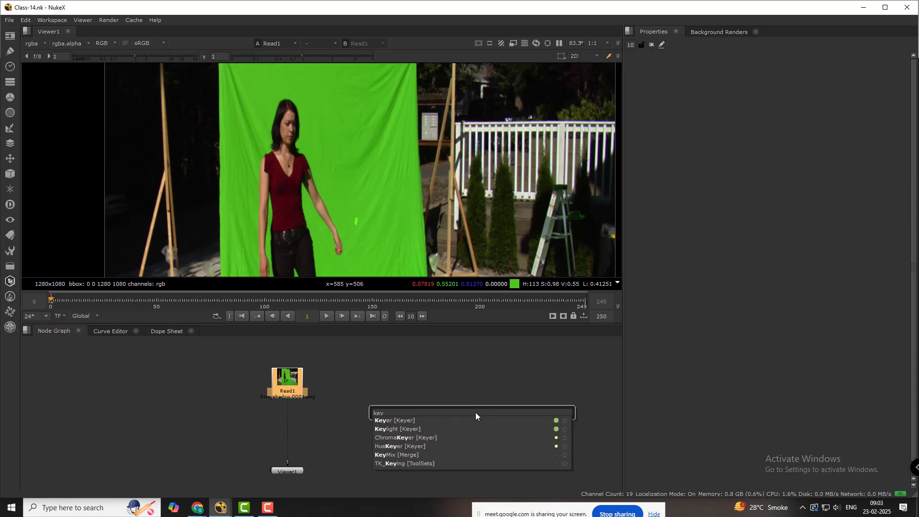
click(385, 361)
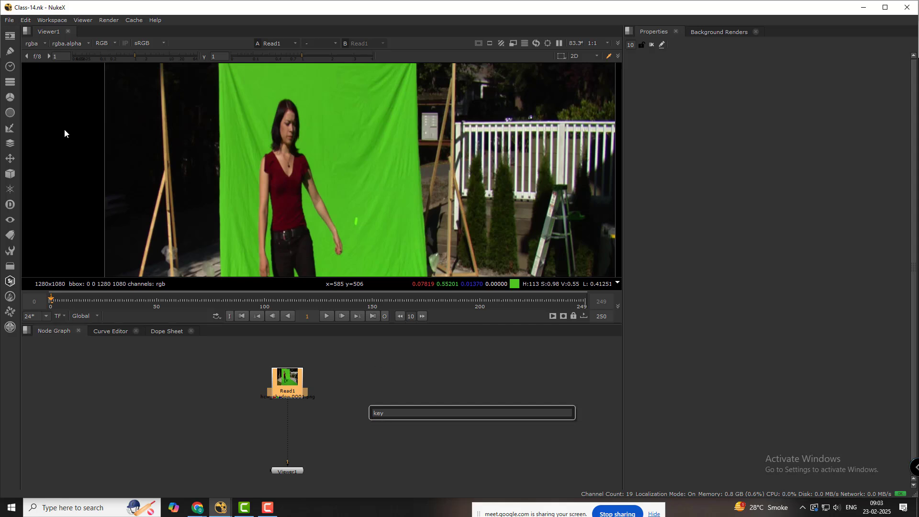
Step: Add a Keylight node on Read1 and pull it free of the connection into empty space beside it
click(9, 129)
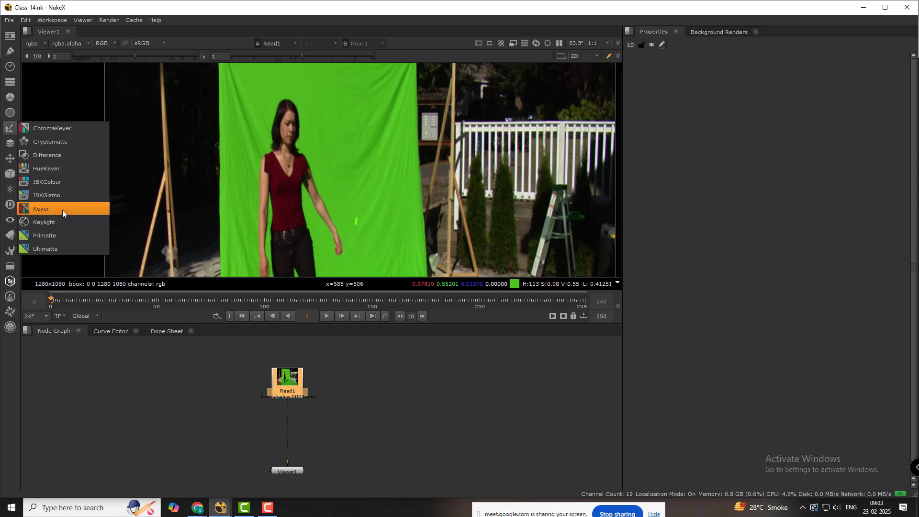
click(64, 222)
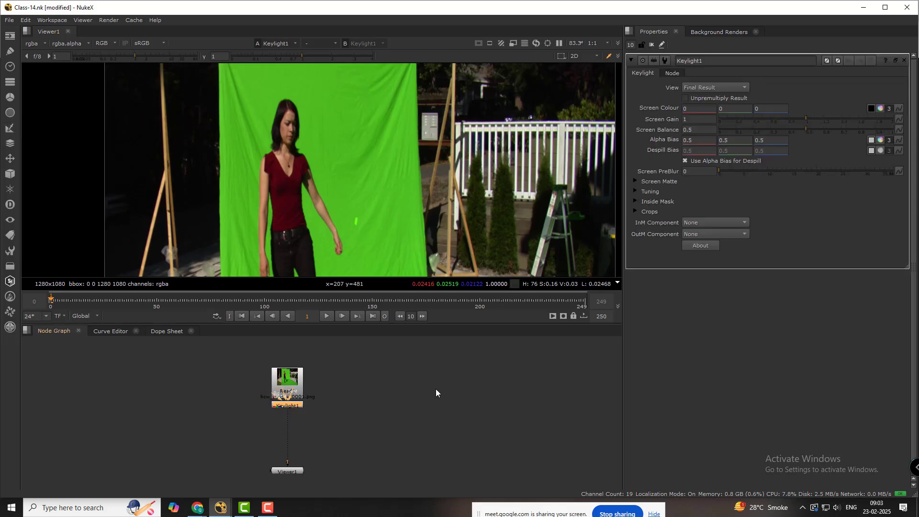
drag(302, 403, 440, 431)
Step: Maximise the node graph and examine the Keylight node's Bg, OutM, InM and Source inputs
key(space)
scroll(453, 426, up, 7)
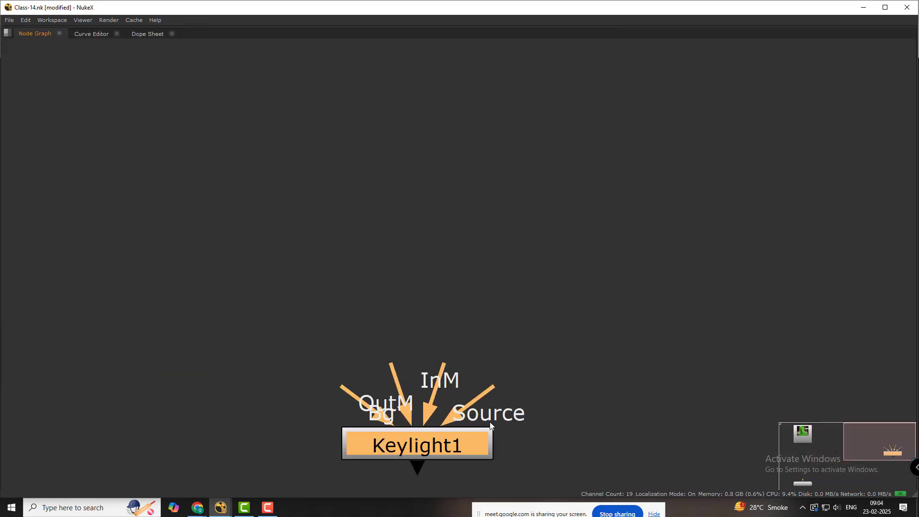
middle_drag(452, 424, 549, 170)
middle_drag(464, 238, 237, 330)
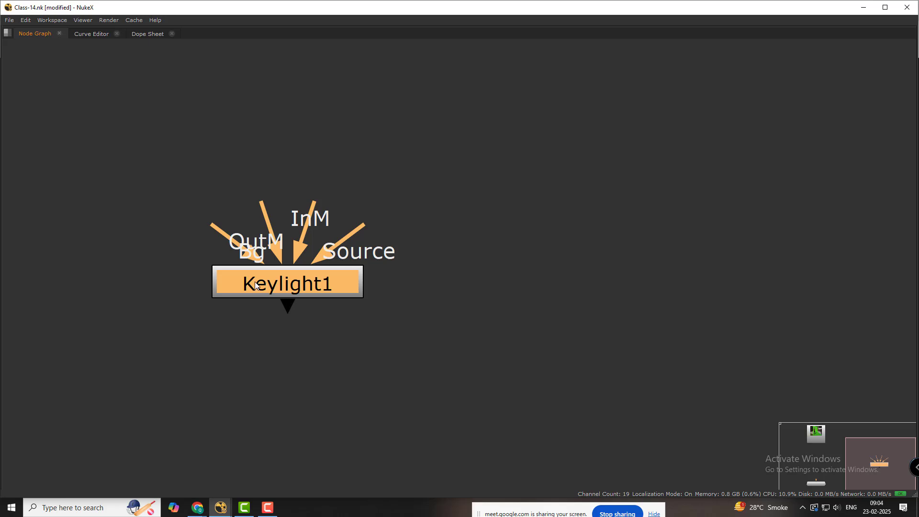
drag(216, 228, 79, 277)
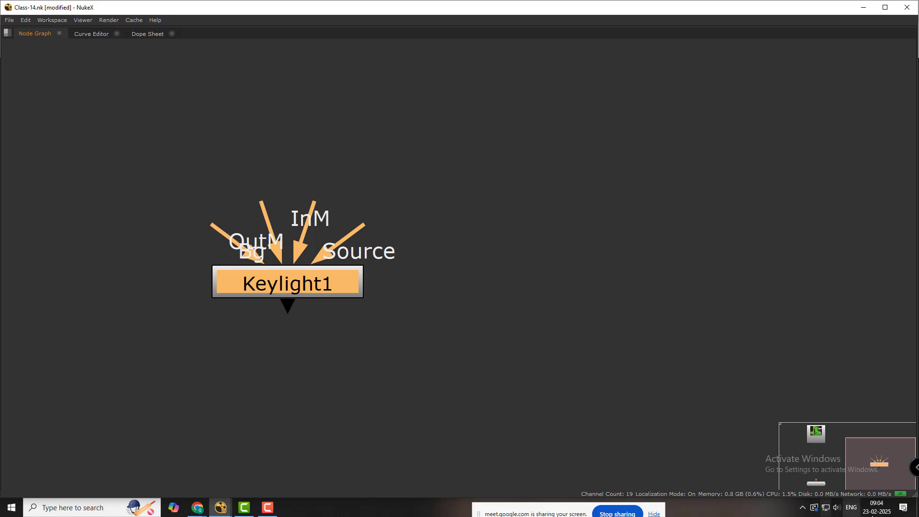
Step: Open the screen annotation tool and activate its freehand pen
click(803, 508)
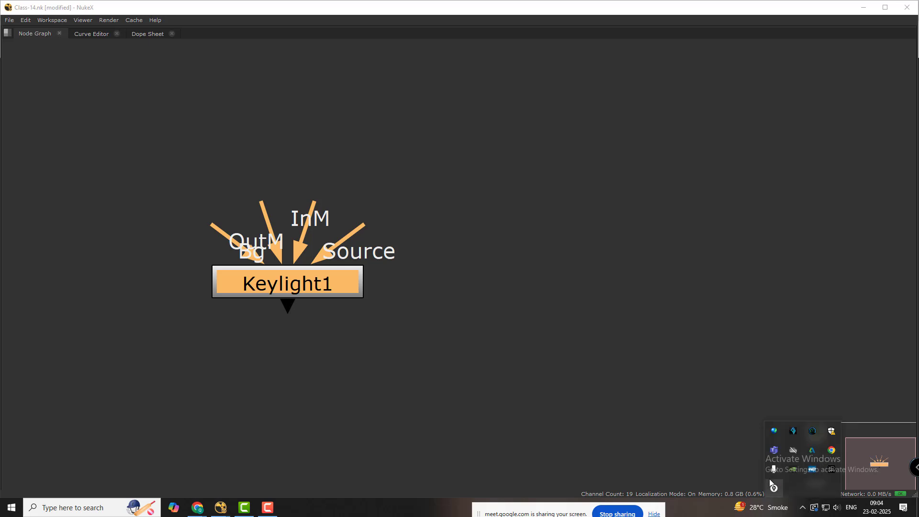
click(774, 489)
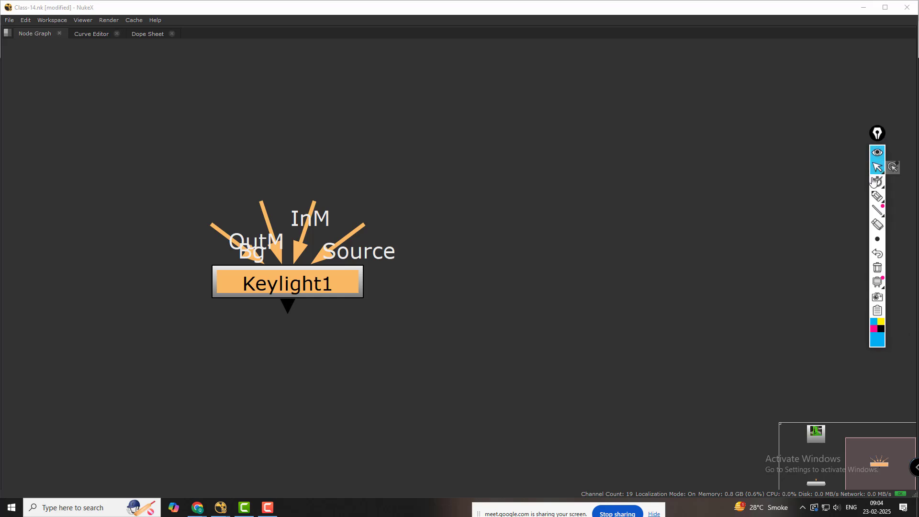
click(878, 196)
mouse_move(878, 211)
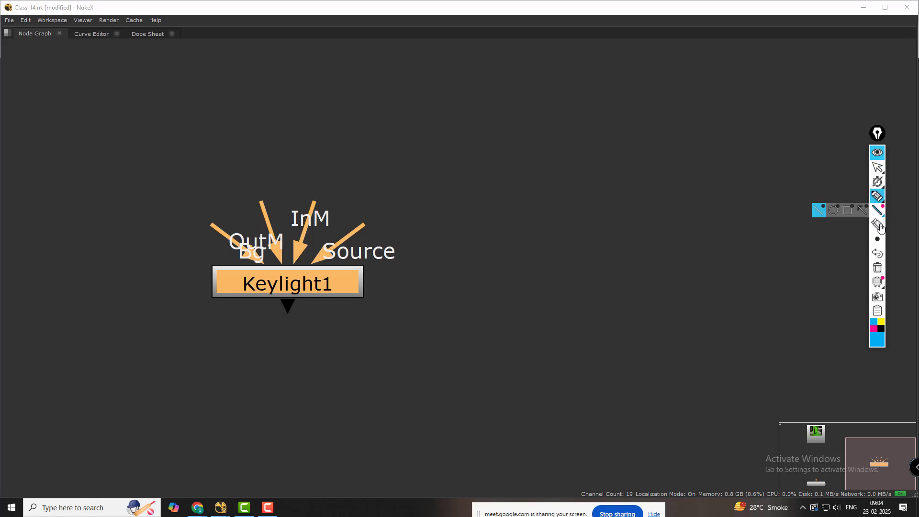
mouse_move(878, 239)
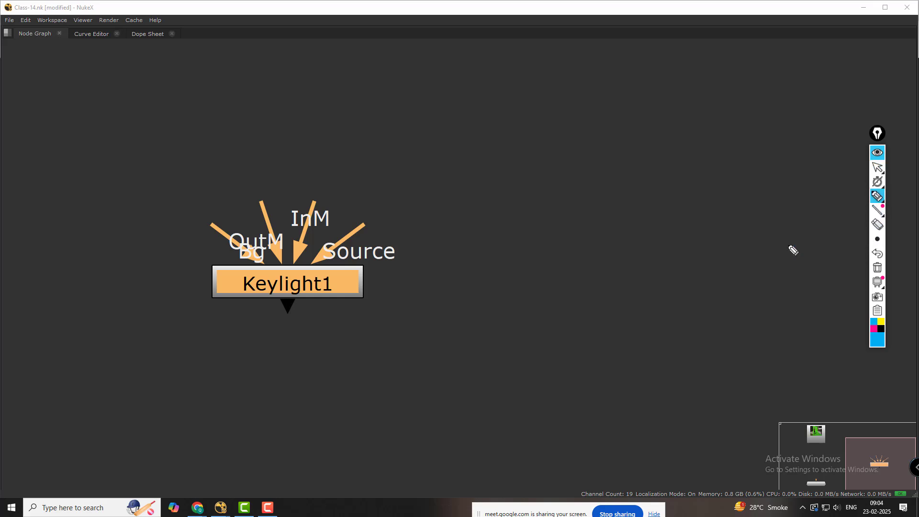
Step: Draw an arrow down from Keylight's output and a line from its Source input labelled "Raw footage"
mouse_move(297, 319)
mouse_down()
mouse_move(297, 403)
mouse_move(306, 391)
mouse_up()
drag(401, 250, 487, 215)
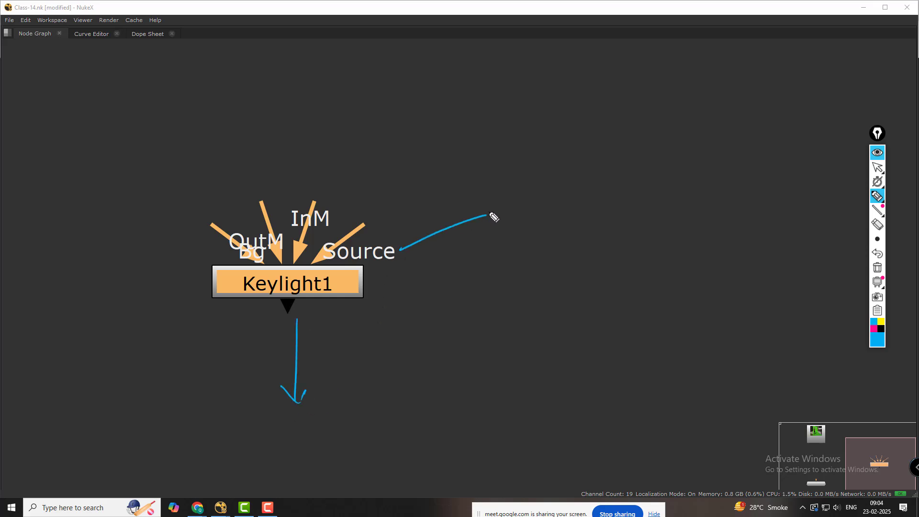
mouse_move(526, 182)
mouse_down()
mouse_move(534, 199)
mouse_move(589, 197)
mouse_move(606, 170)
mouse_move(627, 180)
mouse_move(659, 162)
mouse_move(716, 153)
mouse_up()
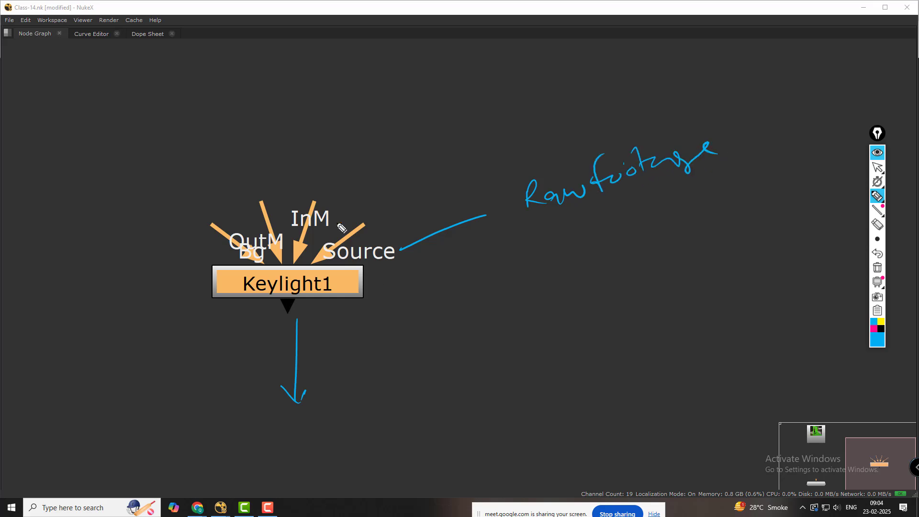
Step: Annotate the InM input with "in mask", a circled "Roto" and a box divided in two with one half shaded
mouse_move(316, 204)
mouse_down()
mouse_move(438, 95)
mouse_move(499, 88)
mouse_move(550, 66)
mouse_move(607, 93)
mouse_move(653, 67)
mouse_move(669, 70)
mouse_move(624, 62)
mouse_move(724, 98)
mouse_up()
mouse_move(720, 57)
mouse_down()
mouse_move(777, 94)
mouse_move(728, 101)
mouse_up()
drag(758, 56, 761, 107)
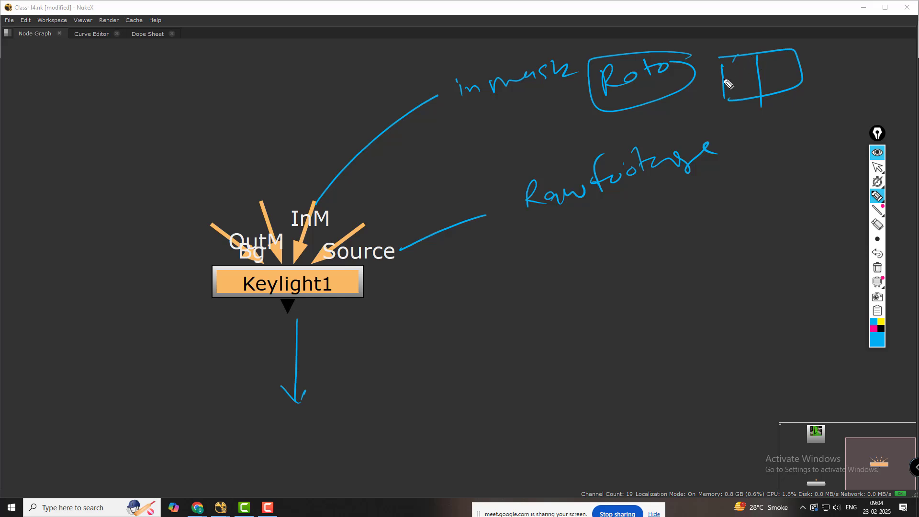
mouse_move(732, 78)
mouse_down()
mouse_move(758, 92)
mouse_move(804, 85)
mouse_up()
drag(790, 72, 833, 54)
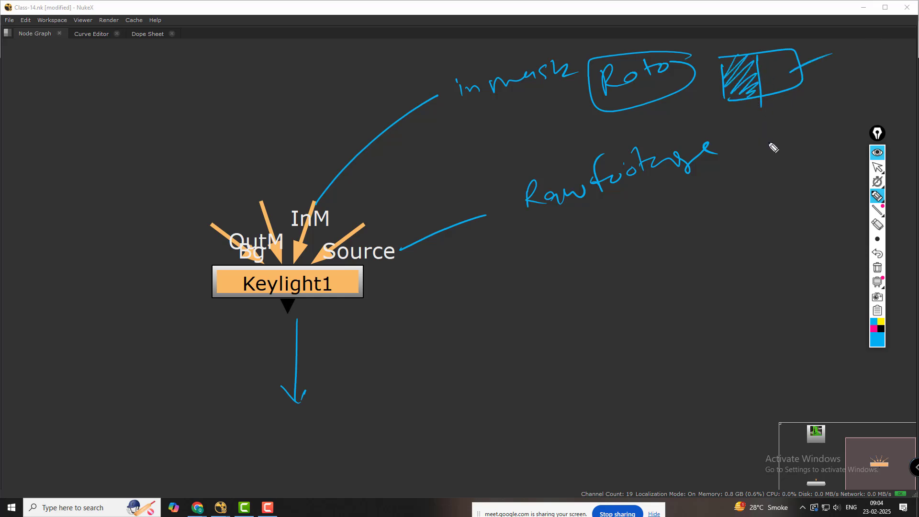
Step: Undo the dividing line, the half shading and the side stroke on the box beside "Roto"
key(ctrl)
key(ctrl+z)
key(ctrl+z)
key(ctrl+z)
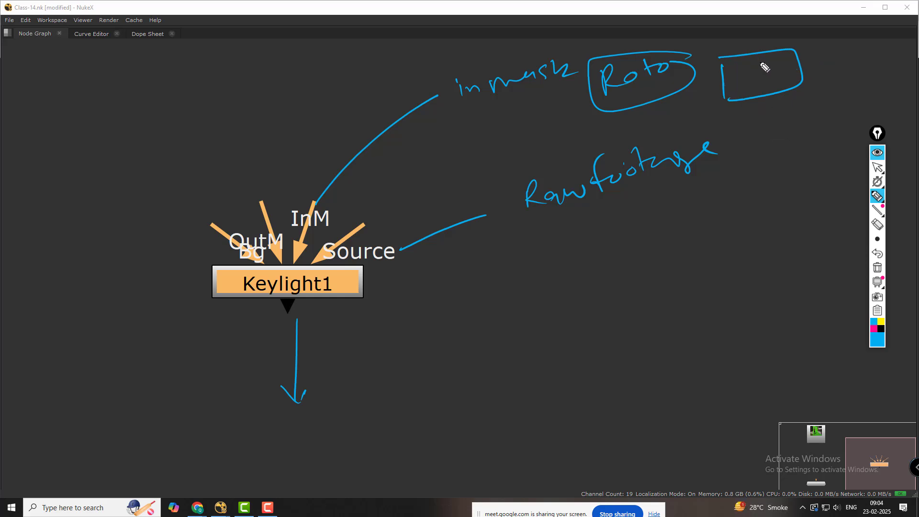
Step: Sketch a shaded person inside the box beside "Roto" and link the box to the InM input with a line
mouse_move(765, 68)
mouse_down()
mouse_move(753, 72)
mouse_move(777, 103)
mouse_up()
mouse_move(758, 67)
mouse_down()
mouse_move(764, 84)
mouse_move(756, 91)
mouse_move(774, 95)
mouse_up()
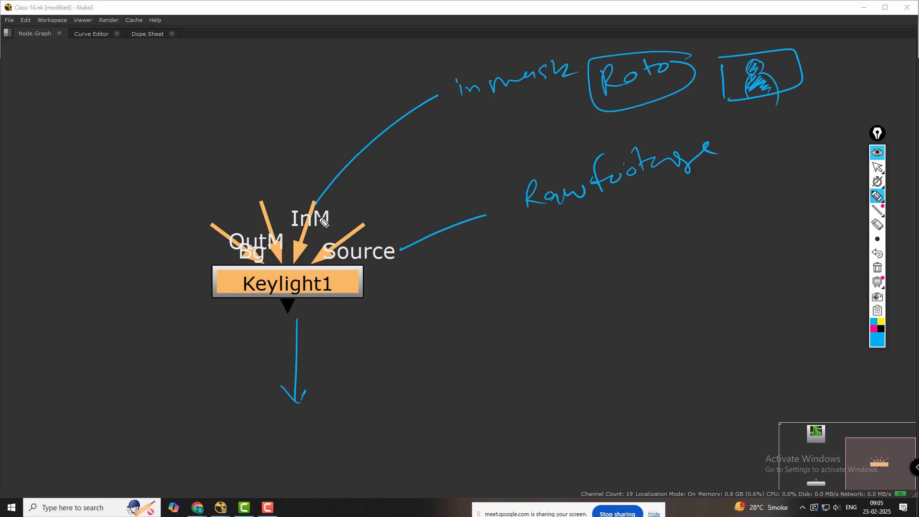
mouse_move(776, 60)
mouse_down()
mouse_move(782, 76)
mouse_move(819, 67)
mouse_up()
drag(729, 98, 334, 207)
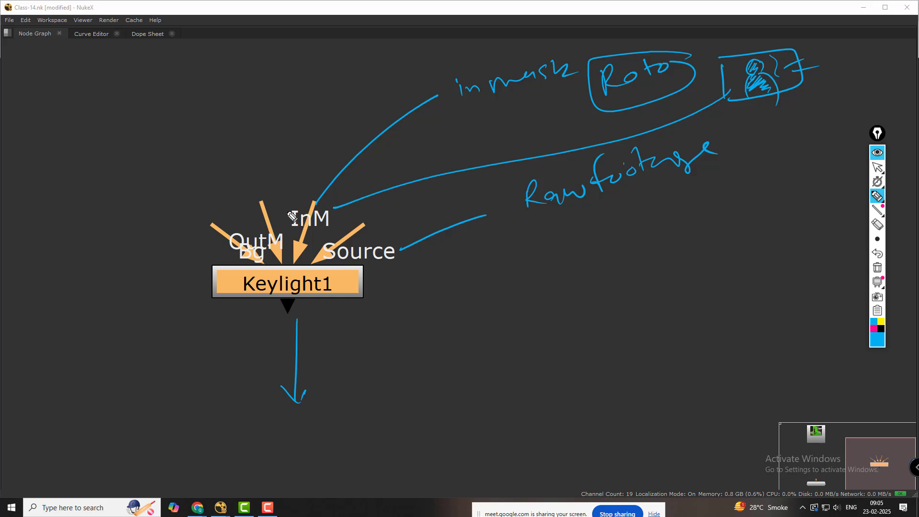
Step: Draw a line from the OutM input to a framed person sketch with the area around the figure shaded
drag(271, 226, 267, 125)
mouse_move(133, 83)
mouse_down()
mouse_move(212, 74)
mouse_move(248, 114)
mouse_up()
drag(191, 93, 191, 111)
drag(190, 146, 214, 135)
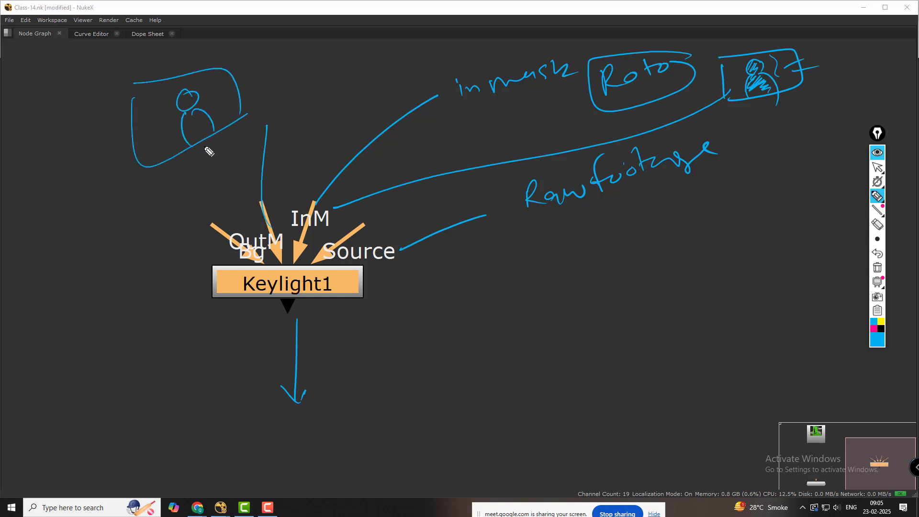
mouse_move(137, 129)
mouse_down()
mouse_move(158, 99)
mouse_move(172, 136)
mouse_move(154, 158)
mouse_up()
mouse_move(203, 106)
mouse_down()
mouse_move(214, 88)
mouse_move(235, 125)
mouse_up()
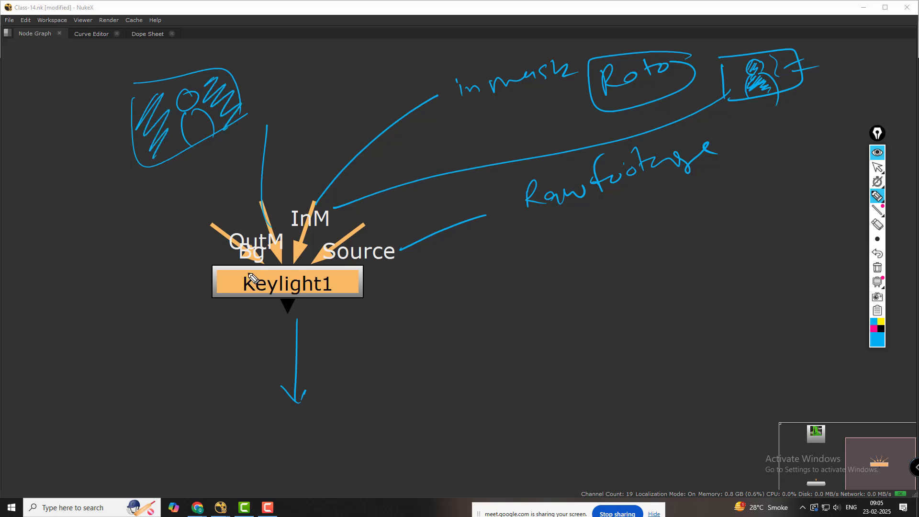
Step: Draw a line from the Bg input to a circled "BG" label
drag(263, 264, 119, 253)
mouse_move(52, 271)
mouse_down()
mouse_move(70, 293)
mouse_move(71, 279)
mouse_move(72, 299)
mouse_up()
mouse_move(81, 261)
mouse_down()
mouse_move(84, 283)
mouse_move(97, 283)
mouse_up()
mouse_move(96, 241)
mouse_down()
mouse_move(73, 242)
mouse_move(101, 250)
mouse_up()
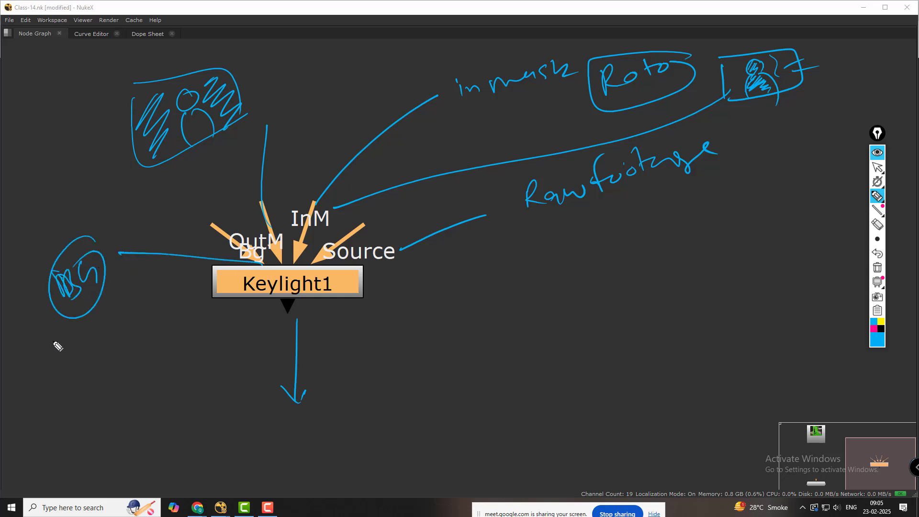
drag(106, 295, 132, 284)
Step: Erase all pen annotations around the Keylight node and return to the normal pointer
click(877, 225)
mouse_move(785, 91)
mouse_down()
mouse_move(818, 141)
mouse_move(837, 56)
mouse_move(735, 78)
mouse_move(579, 73)
mouse_move(474, 100)
mouse_move(230, 97)
mouse_move(158, 129)
mouse_move(266, 205)
mouse_up()
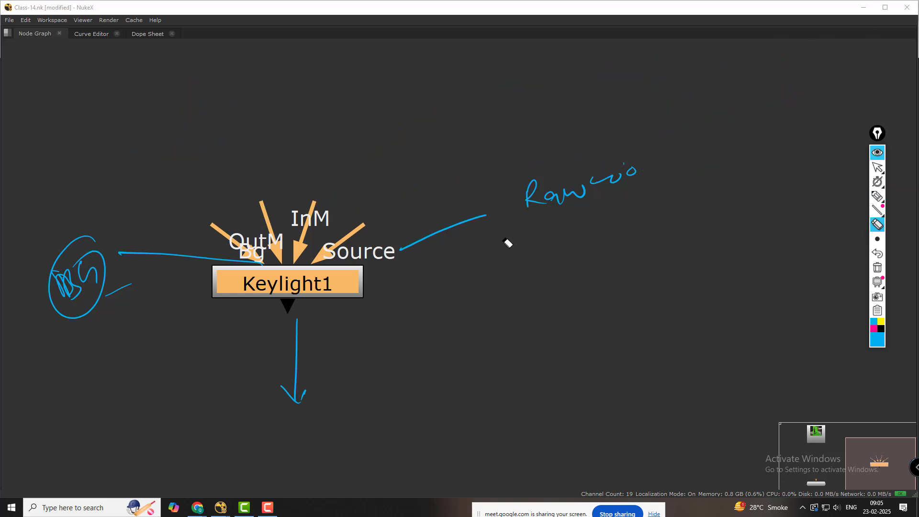
mouse_move(507, 243)
mouse_down()
mouse_move(601, 228)
mouse_move(297, 359)
mouse_move(106, 275)
mouse_move(409, 446)
mouse_up()
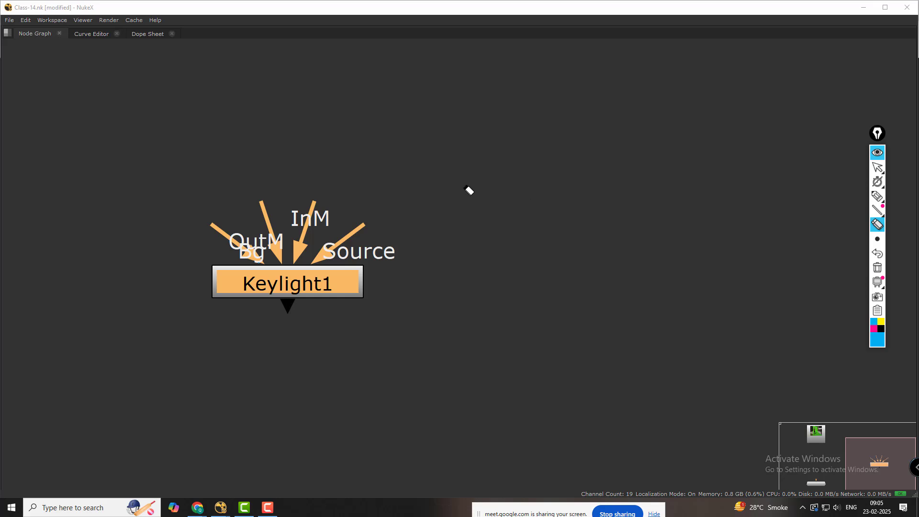
click(877, 168)
click(637, 194)
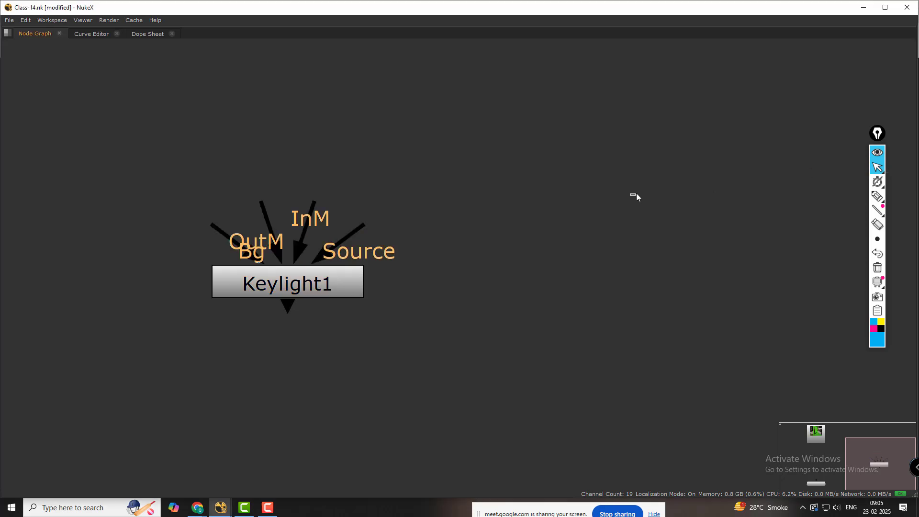
Step: Restore the full workspace layout and insert the Keylight node into the connection between Read1 and Viewer1
key(space)
scroll(434, 415, down, 6)
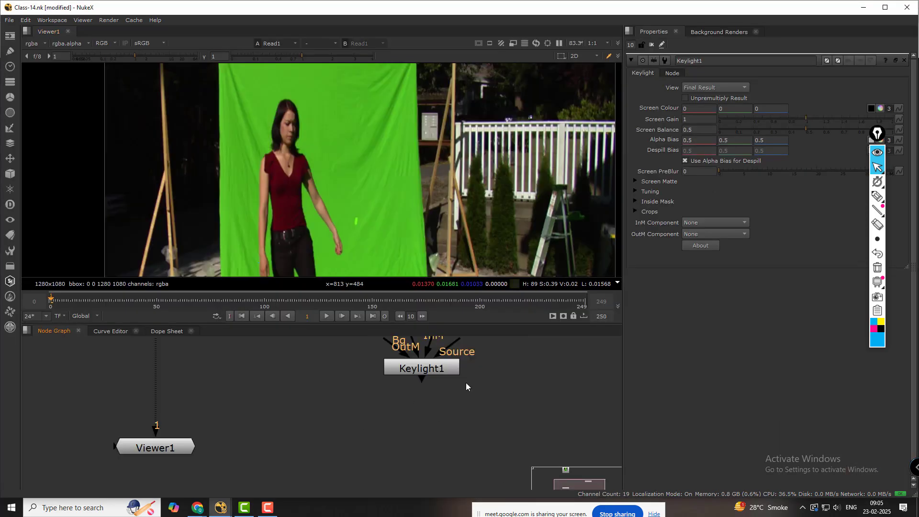
scroll(357, 374, down, 2)
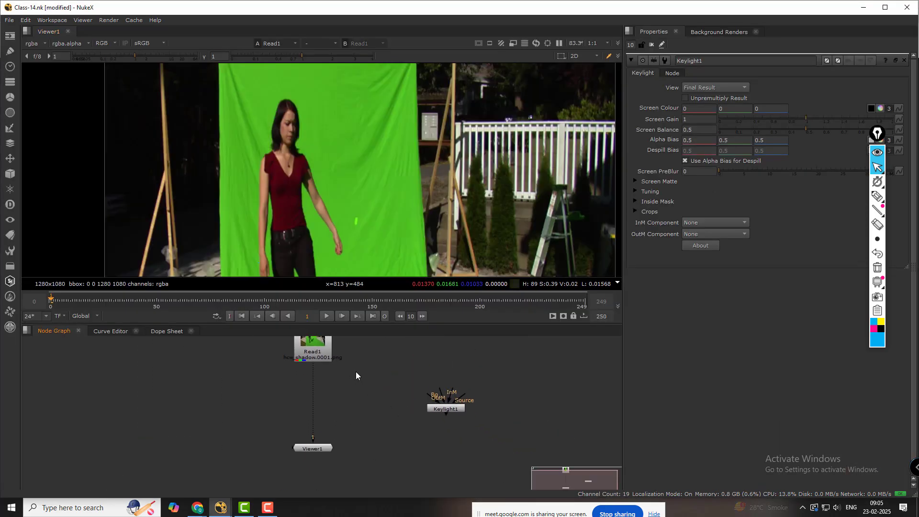
drag(459, 416, 325, 399)
Step: Inspect the footage through Keylight and display its alpha channel in the viewer
scroll(326, 395, up, 6)
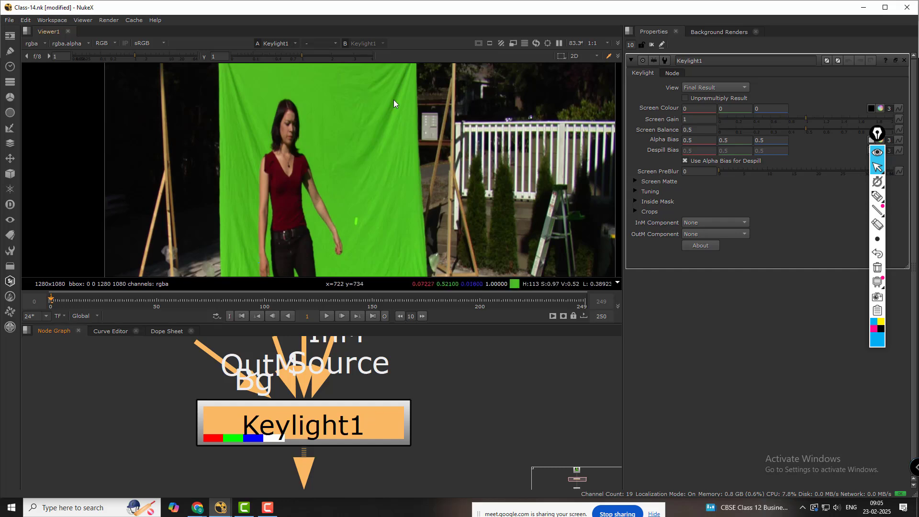
scroll(386, 117, down, 3)
middle_drag(386, 110, 377, 124)
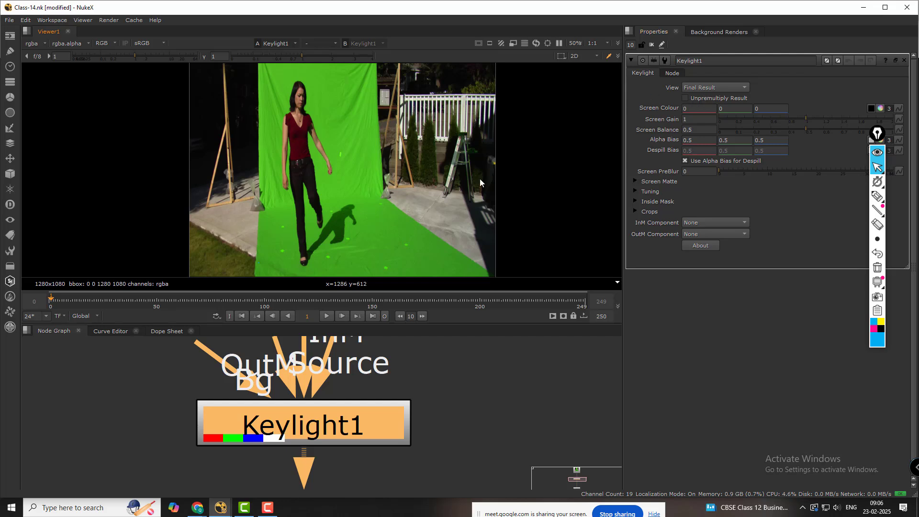
scroll(463, 387, down, 2)
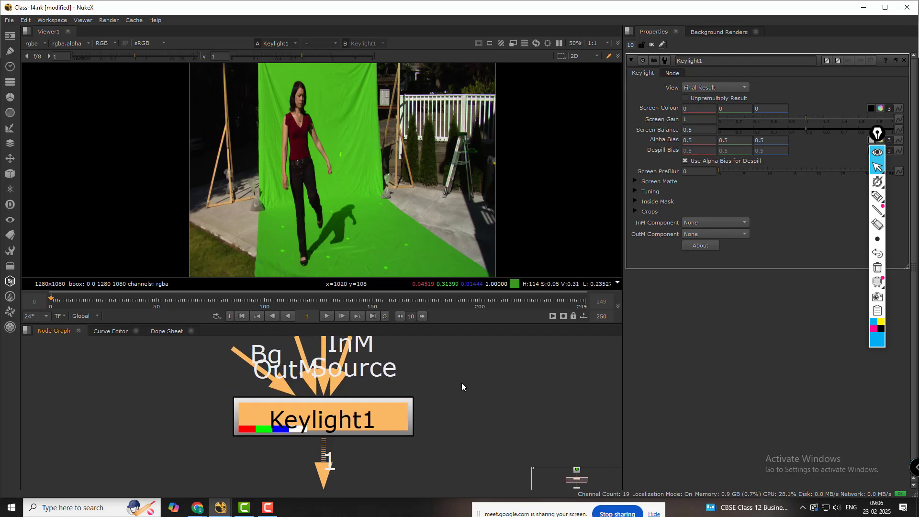
scroll(460, 397, down, 4)
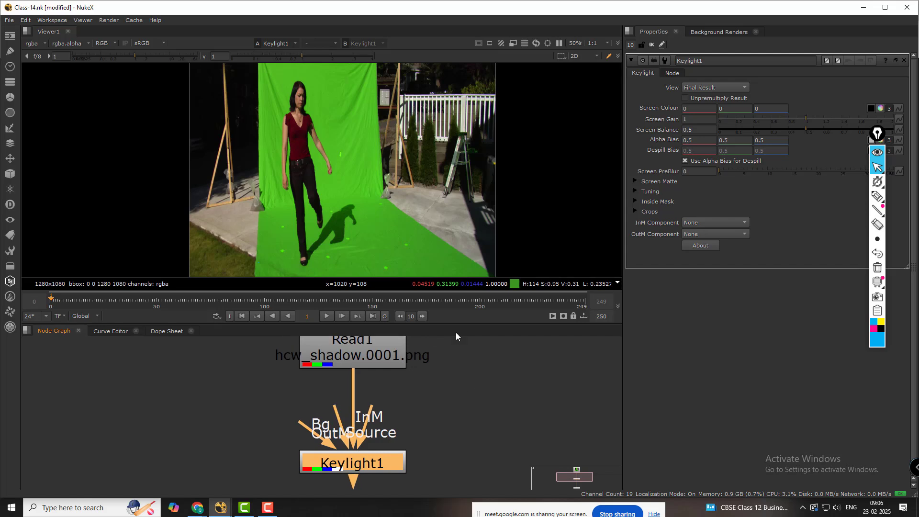
key(a)
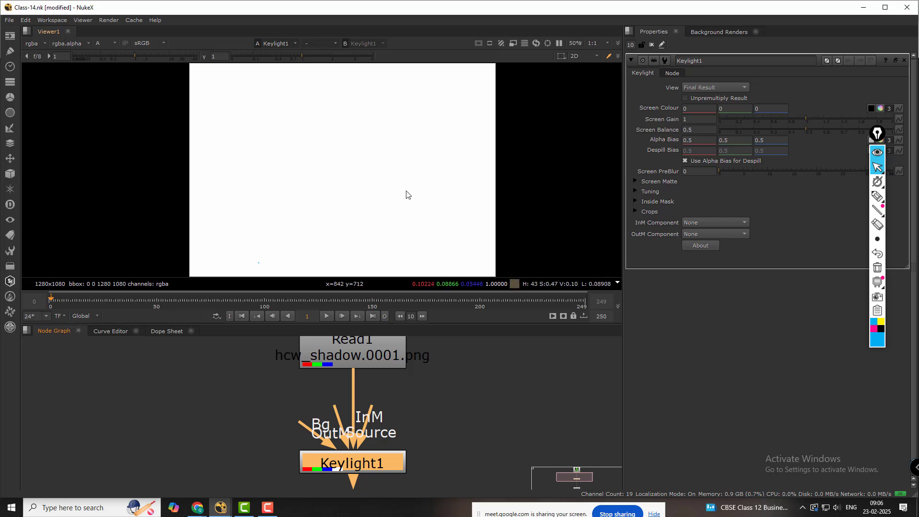
Step: Move Read1 aside from the Keylight node and show Read1 in the viewer in RGB
scroll(426, 369, down, 5)
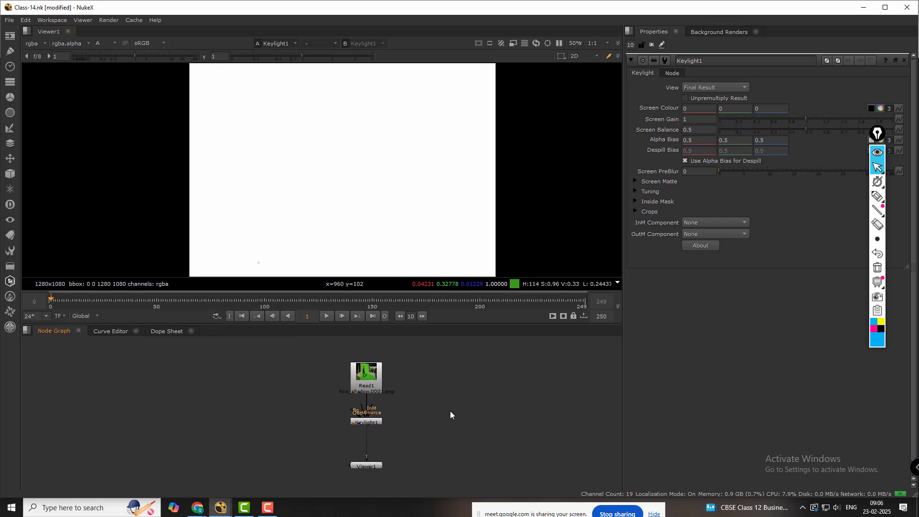
drag(373, 376, 475, 378)
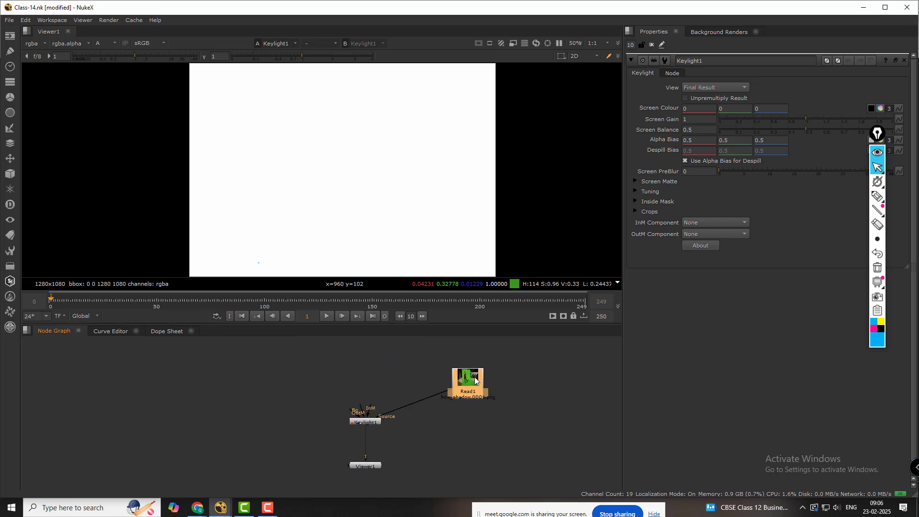
key(1)
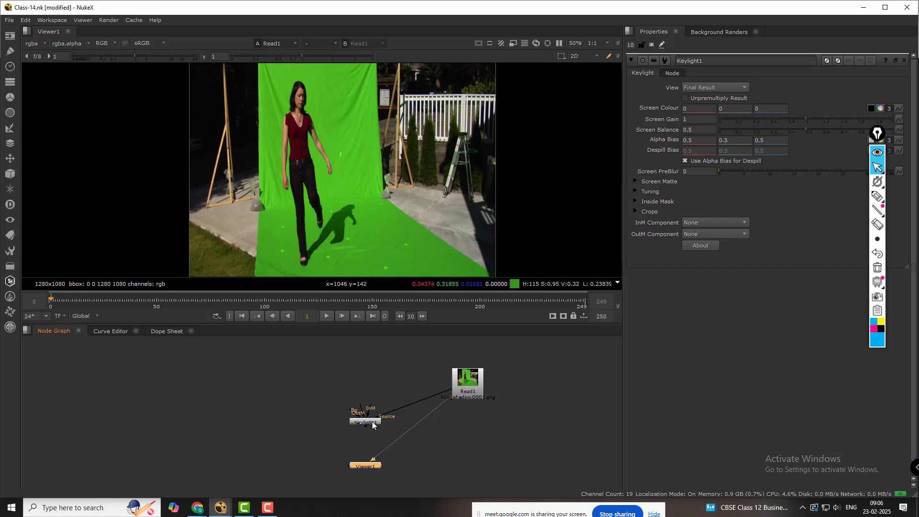
Step: Show Keylight1's output in the viewer and move Read1 back directly above the Keylight1 node
click(372, 422)
key(1)
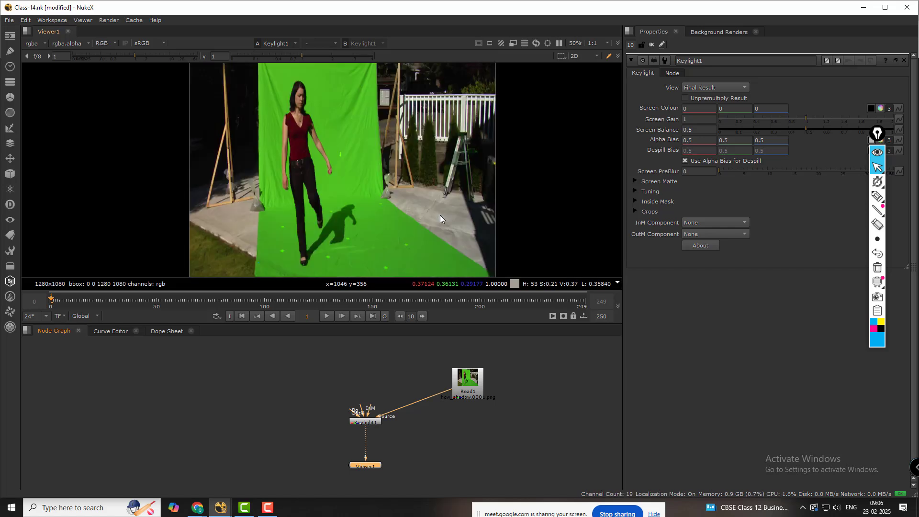
drag(463, 395, 361, 372)
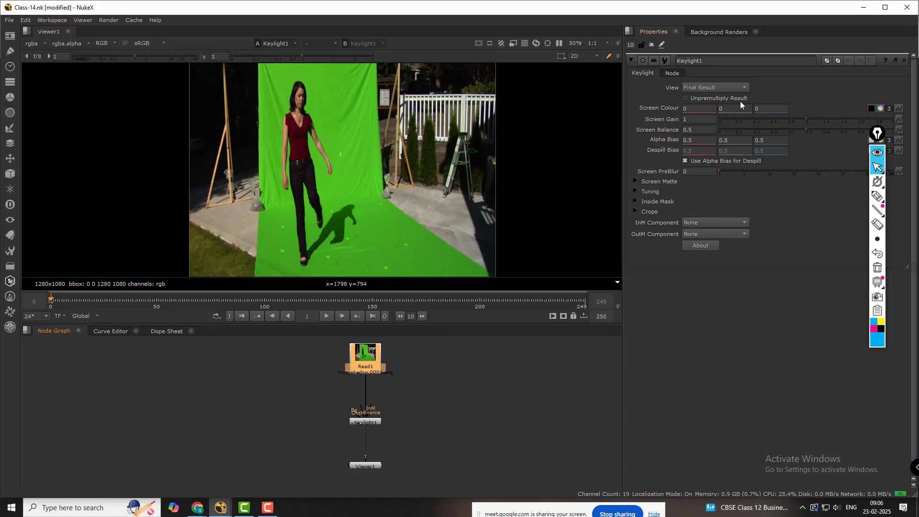
Step: Compare Keylight1's Source output with Final Result and move the floating pen toolbar clear of the colour controls
click(744, 88)
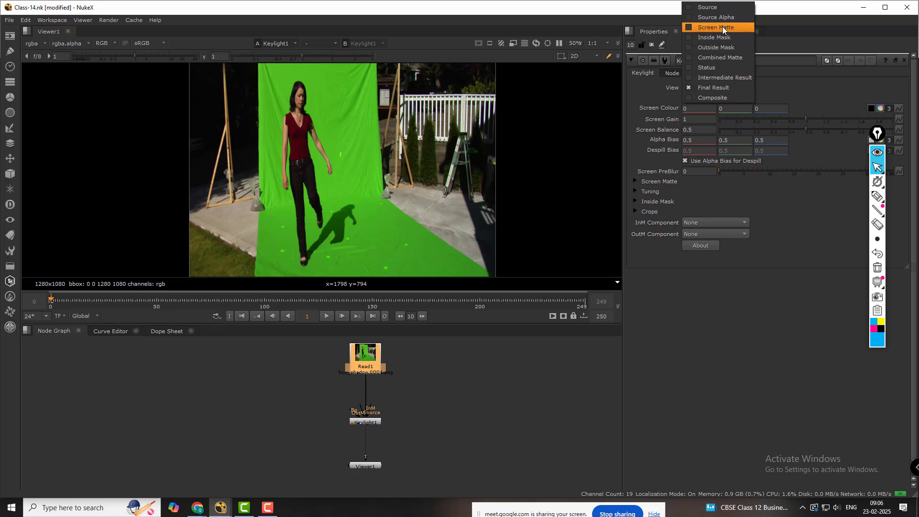
click(715, 7)
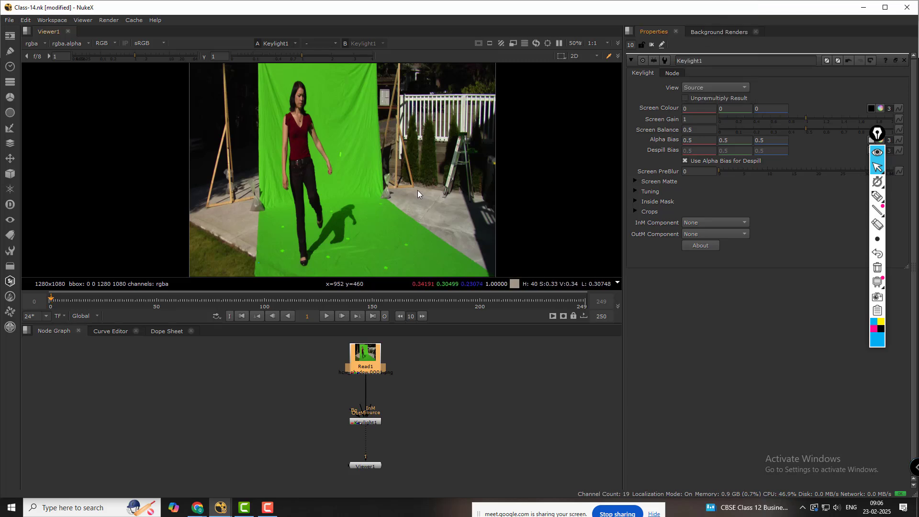
click(743, 89)
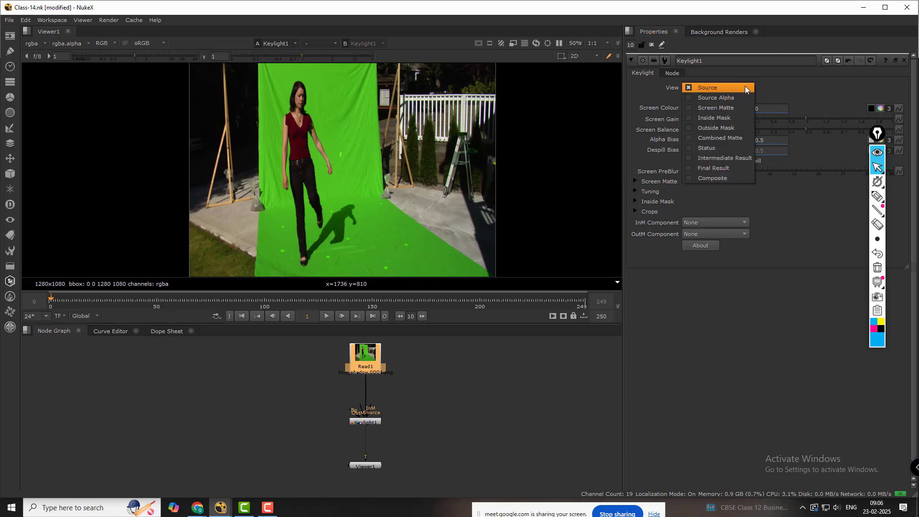
click(722, 168)
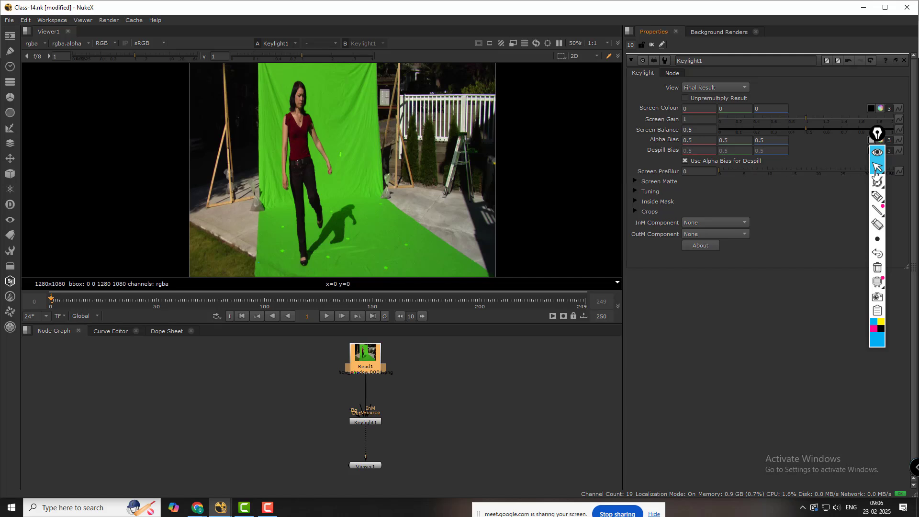
mouse_move(878, 133)
mouse_down()
mouse_move(864, 265)
mouse_move(862, 252)
mouse_up()
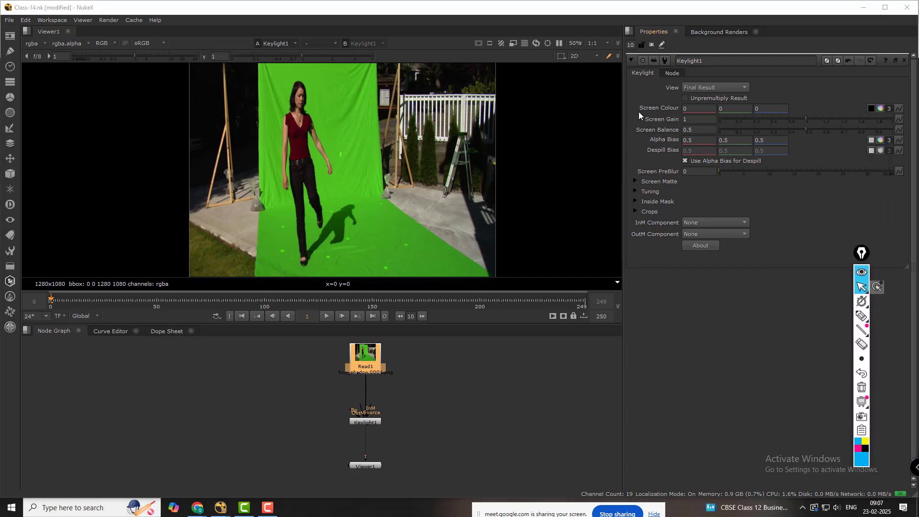
Step: Try Keylight1's Screen Colour with the green channel at 0.1 and with a single value of 0.3
click(733, 109)
text(.1)
key(Return)
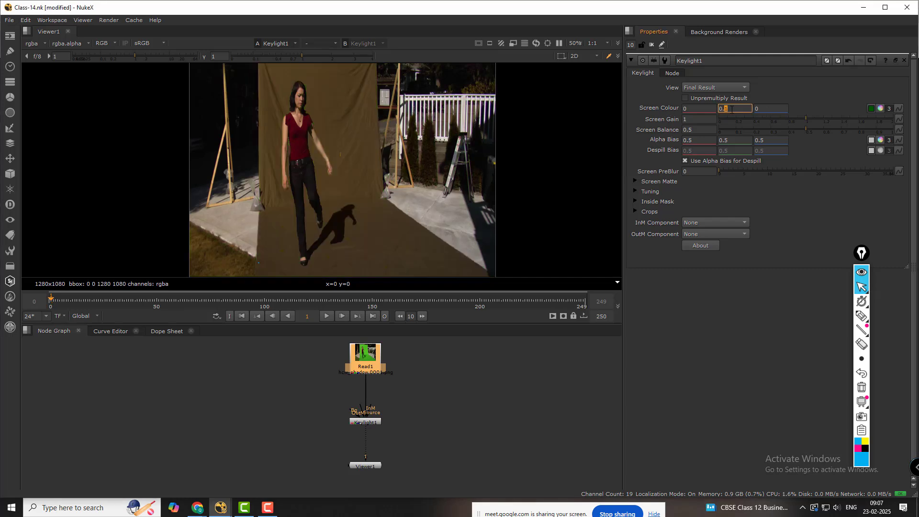
key(Up)
key(ctrl+z)
key(ctrl+shift+z)
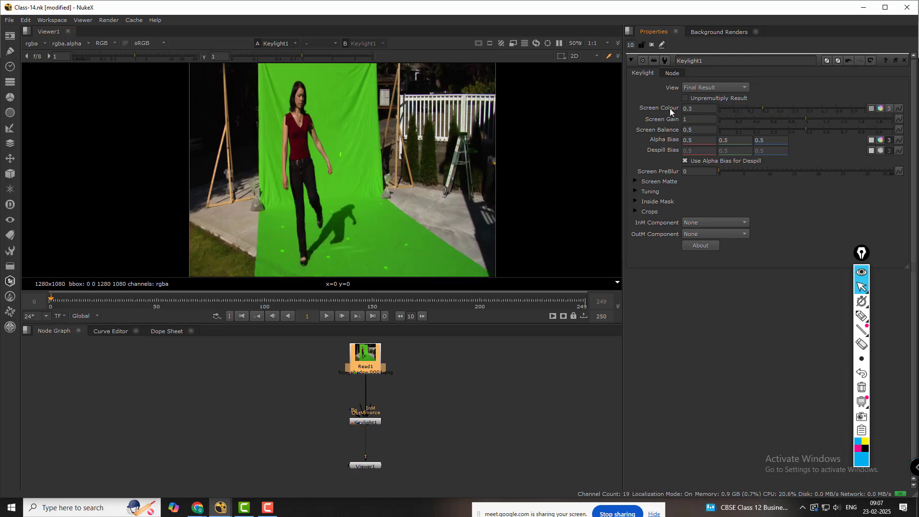
Step: Split Screen Colour into separate channels and reset red, green and blue to 0
click(889, 109)
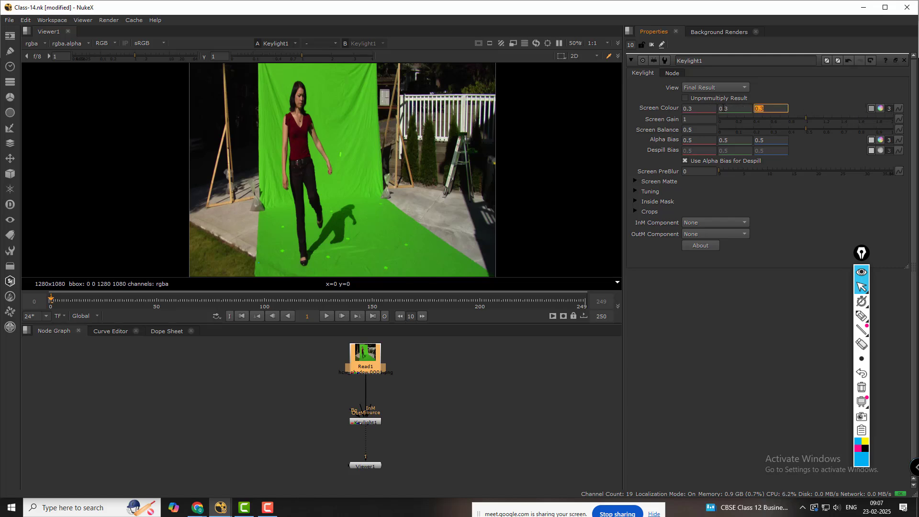
text(0)
key(shift+Tab)
text(0)
key(shift+Tab)
text(0)
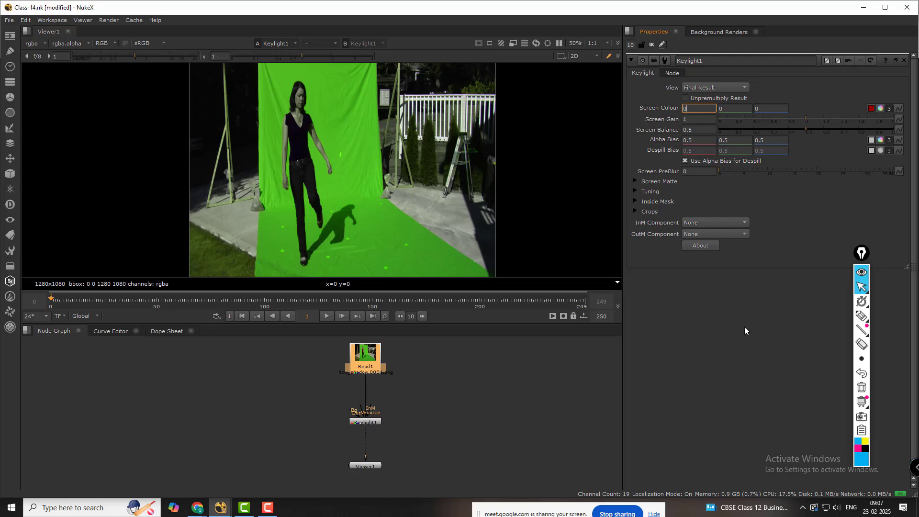
key(Return)
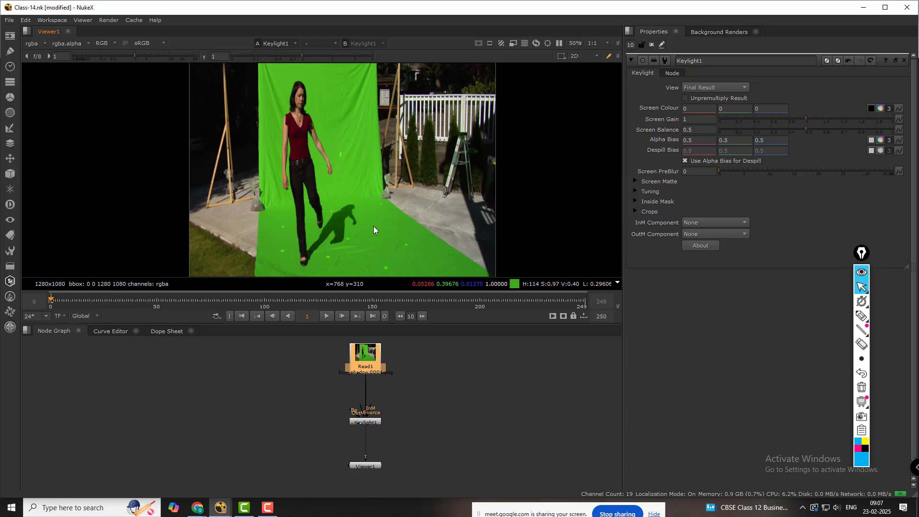
Step: Copy the green sampled from the floor into Keylight1's Screen Colour and display the alpha channel
drag(515, 283, 872, 109)
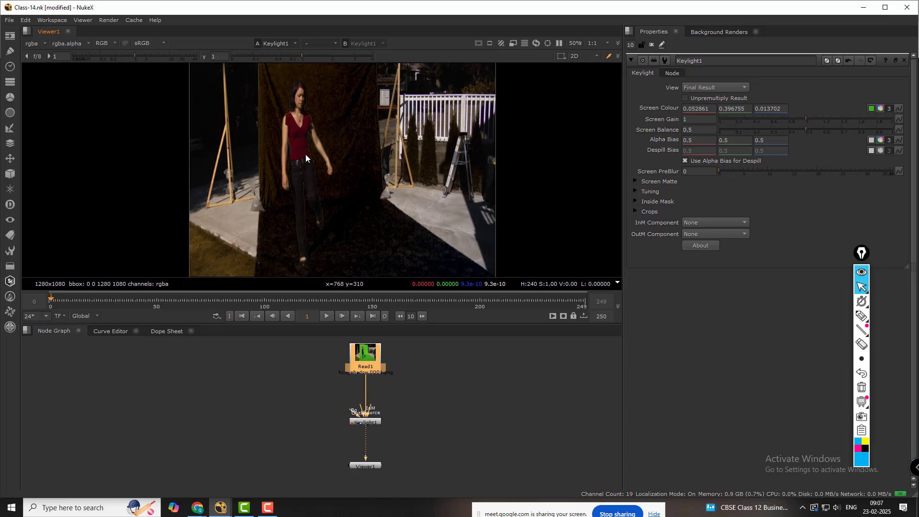
key(a)
scroll(306, 154, up, 6)
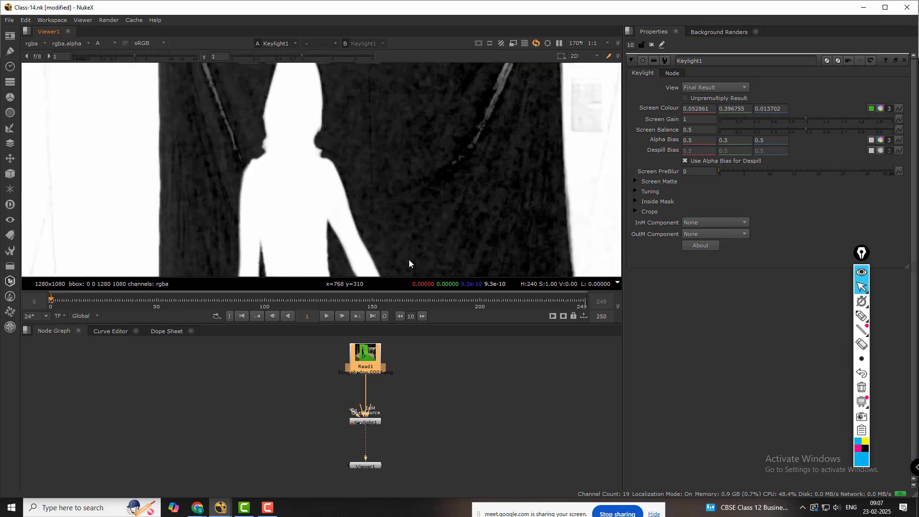
Step: Examine the key around the woman's head, shoulders and arms, alternating between the alpha channel and RGB
middle_drag(391, 87, 414, 161)
key(a)
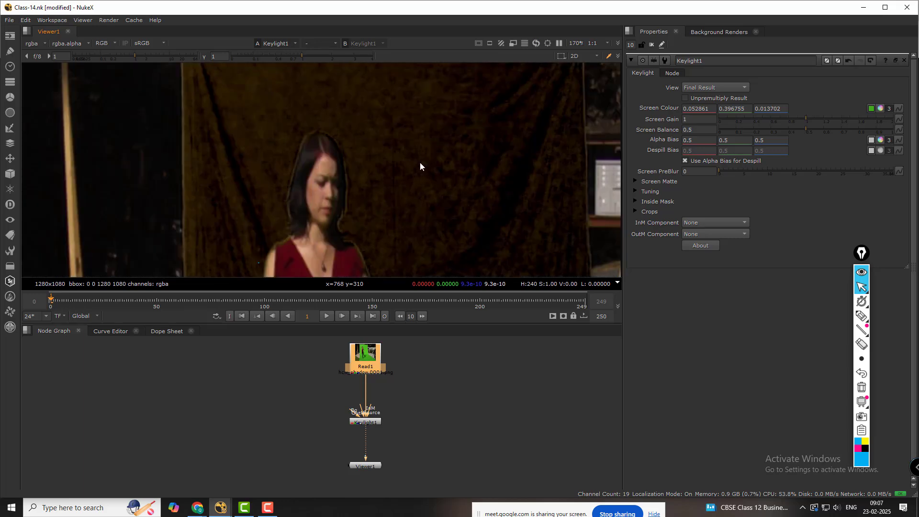
middle_drag(366, 203, 339, 138)
key(a)
key(a)
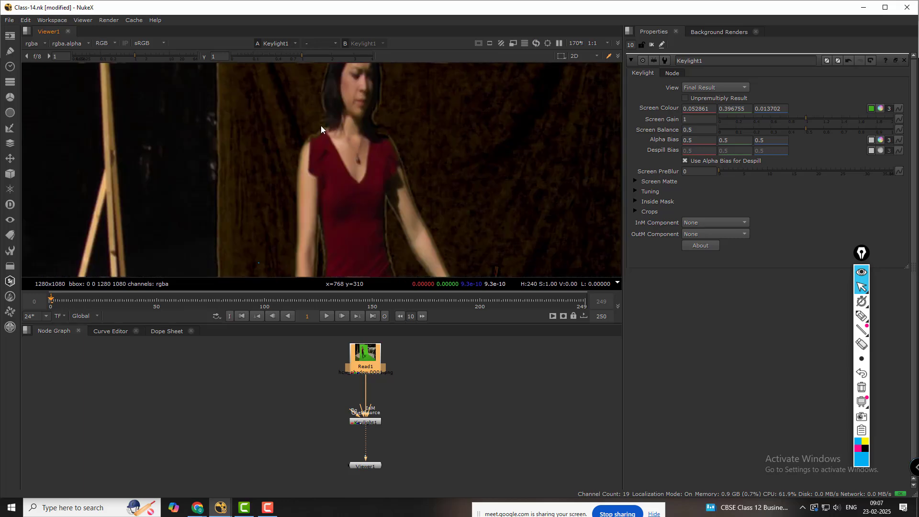
key(a)
scroll(326, 115, up, 6)
key(a)
scroll(311, 132, down, 4)
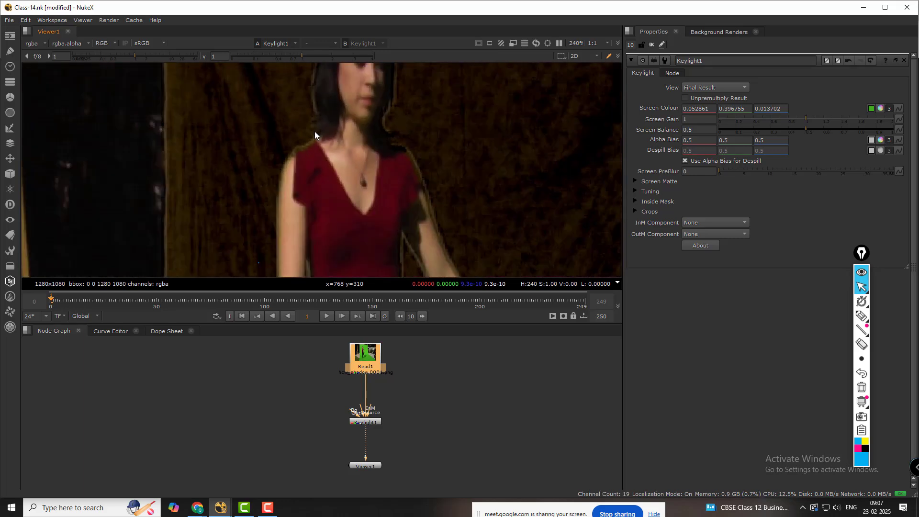
scroll(320, 134, down, 5)
key(f)
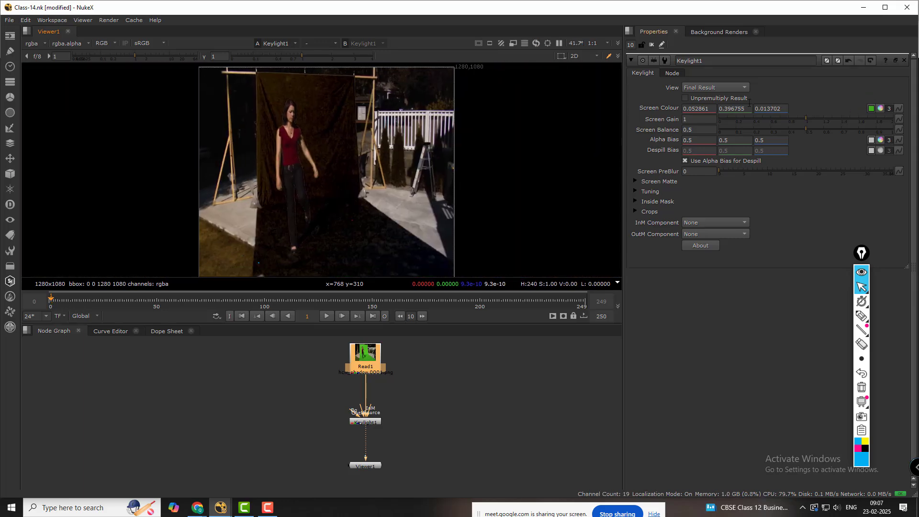
Step: Undo the Screen Colour change and activate the Screen Colour picker for sampling the backdrop beside the woman's arm
click(848, 61)
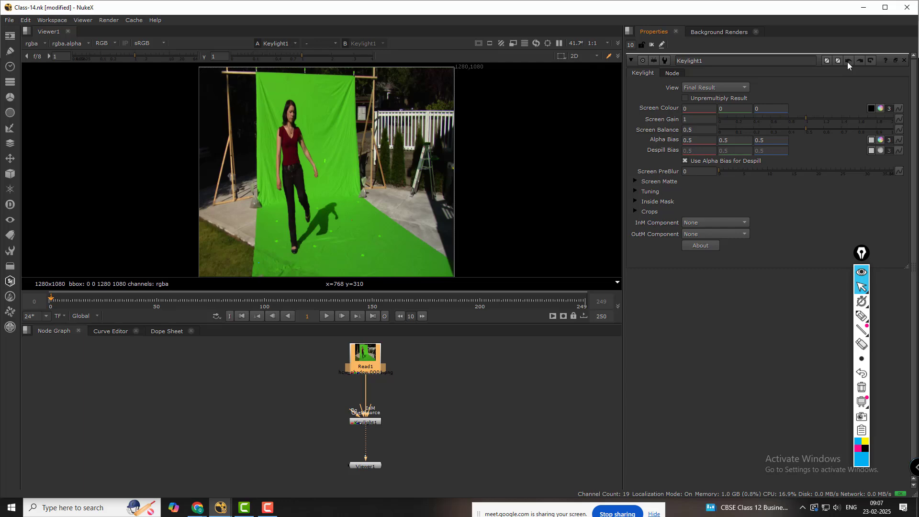
click(872, 109)
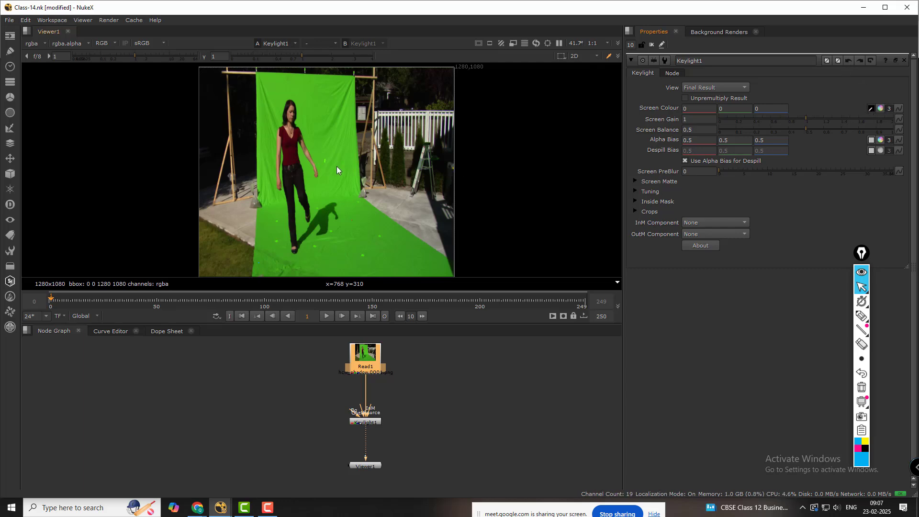
scroll(337, 169, up, 6)
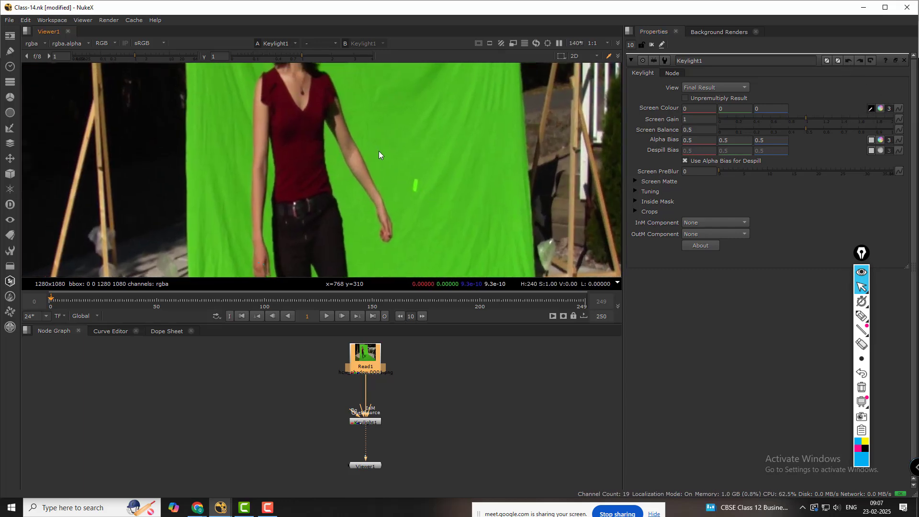
Step: Try sampling Screen Colour from a 45x40 pixel backdrop area, undo it, and try a single point beside the woman's waist
ctrl+shift+drag(363, 122, 393, 148)
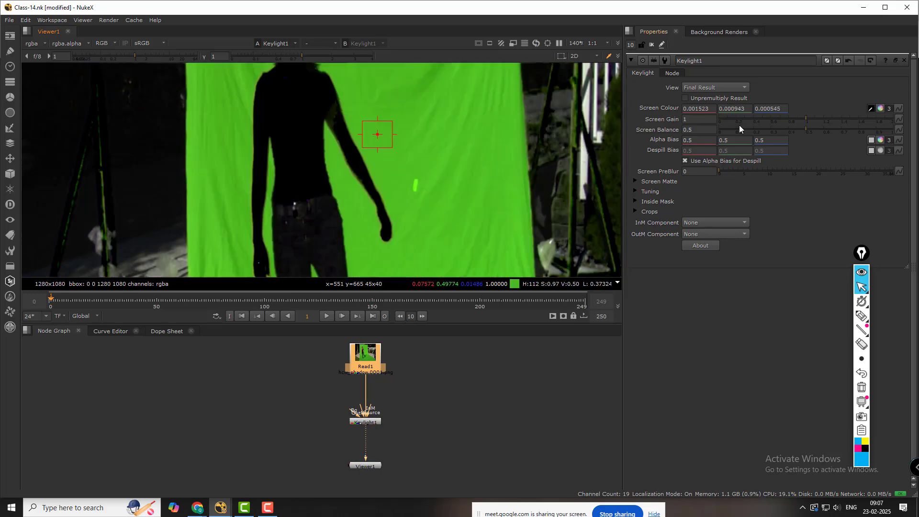
click(849, 60)
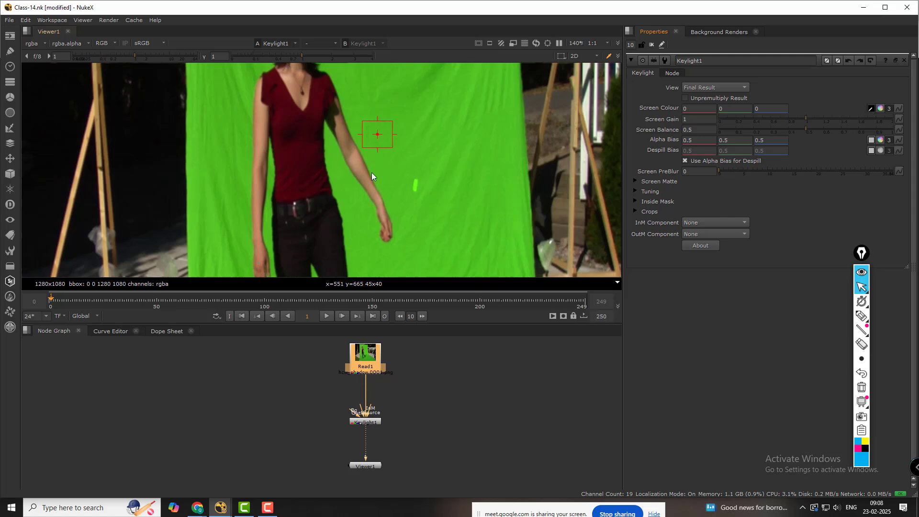
ctrl+click(346, 184)
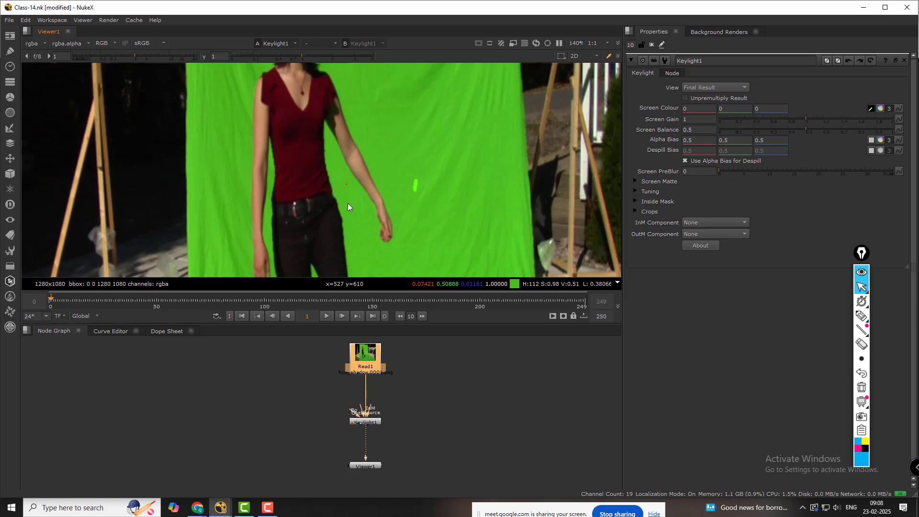
Step: Select Keylight1 and sample the green backdrop near the woman's arm as Screen Colour, about 0.072, 0.485, 0.014
drag(373, 423, 369, 418)
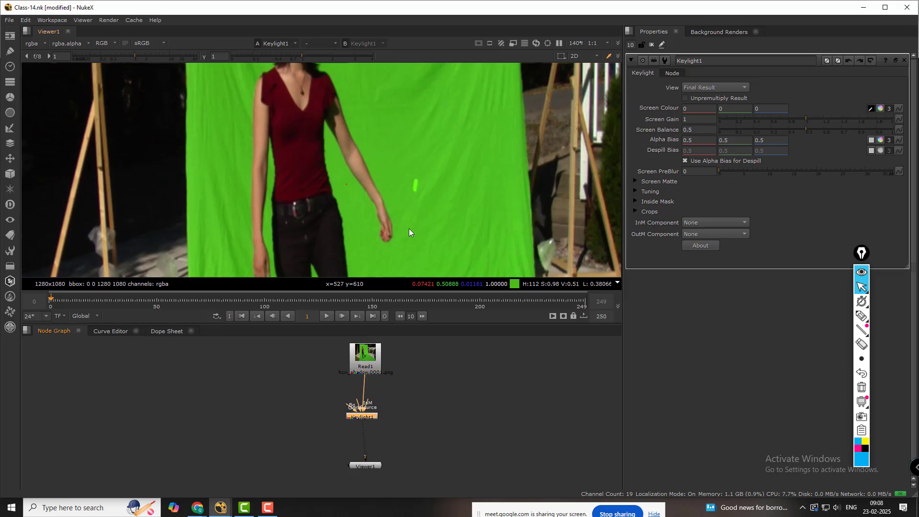
ctrl+click(395, 120)
scroll(449, 176, down, 5)
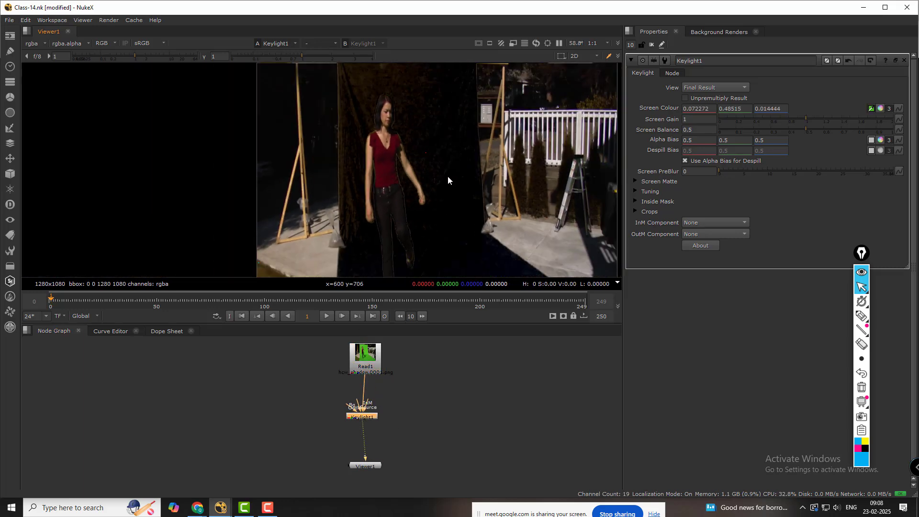
middle_drag(447, 183, 437, 161)
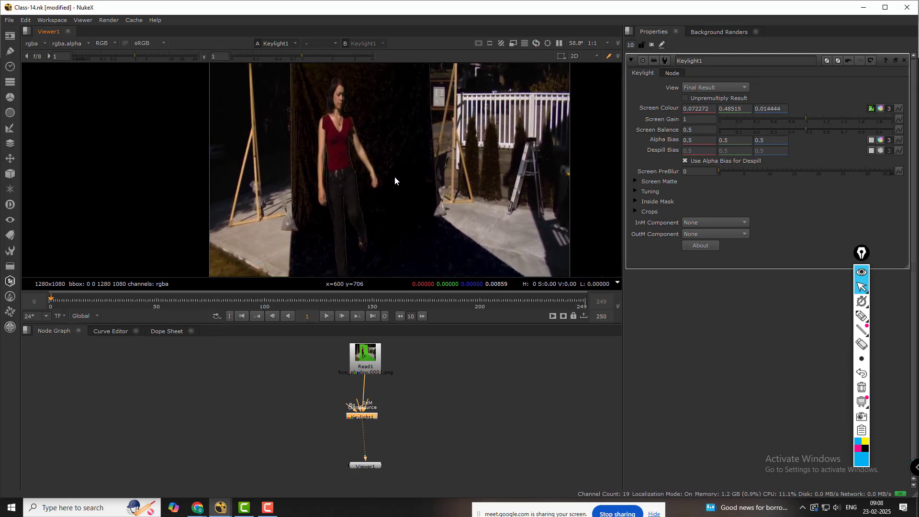
Step: Preview Keylight1's Source Alpha, set View to Screen Matte, and examine the matte around the woman's head and body
click(707, 86)
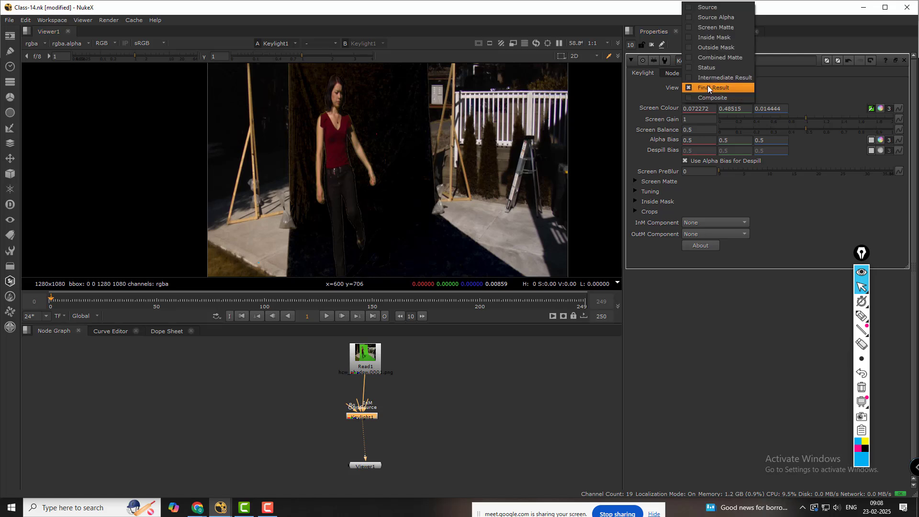
click(716, 18)
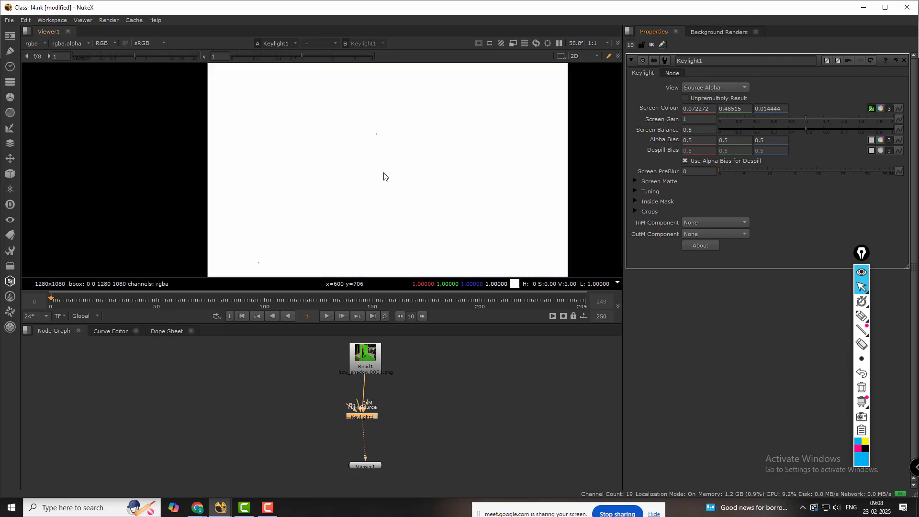
click(723, 87)
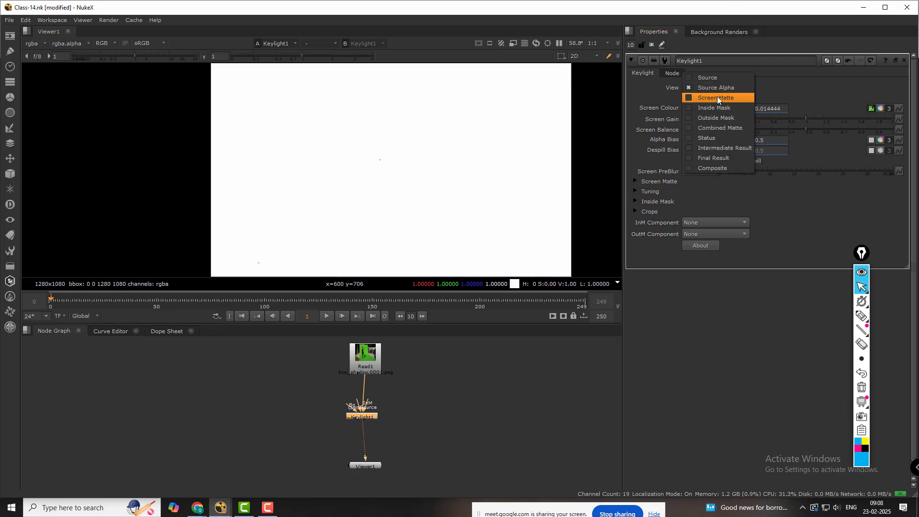
click(717, 97)
middle_drag(365, 196, 379, 159)
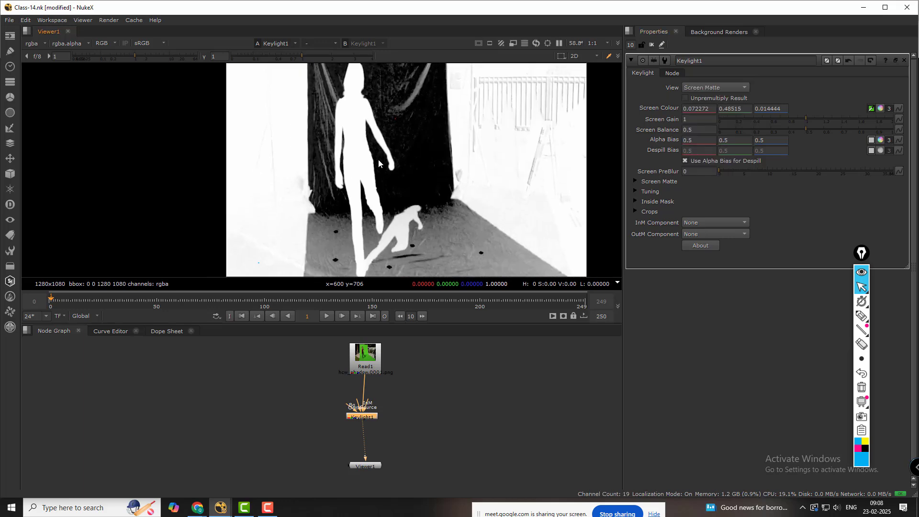
scroll(362, 132, up, 3)
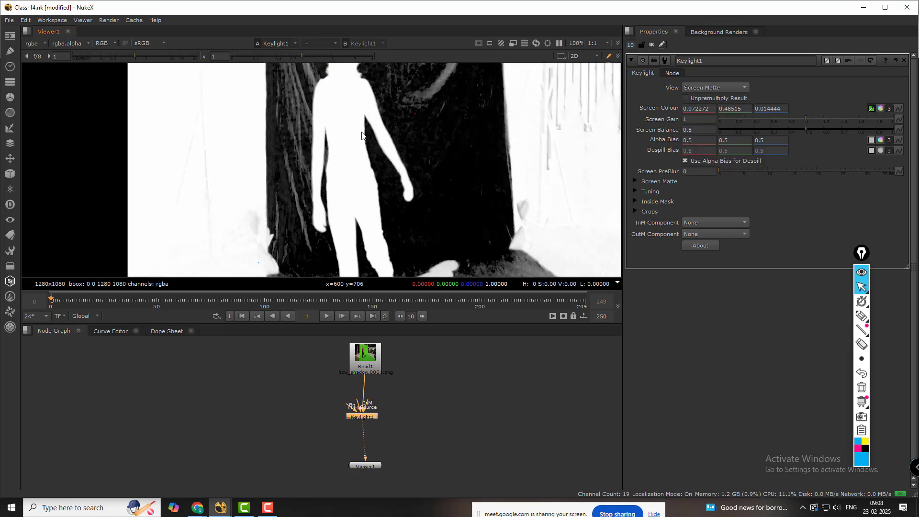
middle_drag(393, 99, 431, 196)
scroll(454, 143, up, 3)
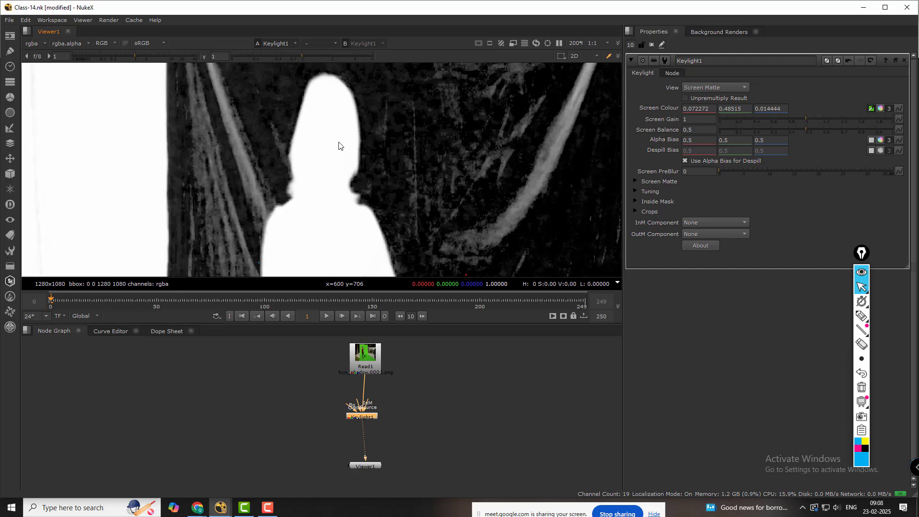
scroll(295, 182, up, 4)
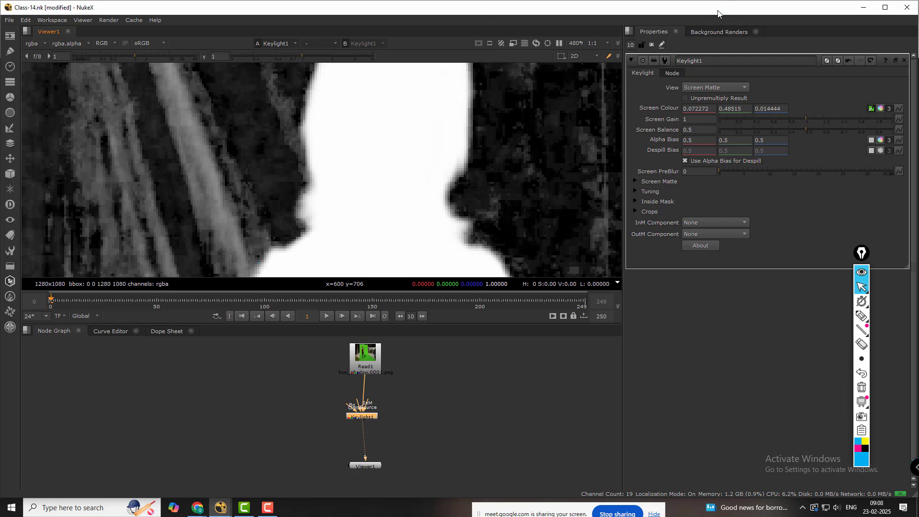
Step: Preview Keylight1's Inside Mask, Outside Mask and Combined Matte outputs in turn
click(743, 87)
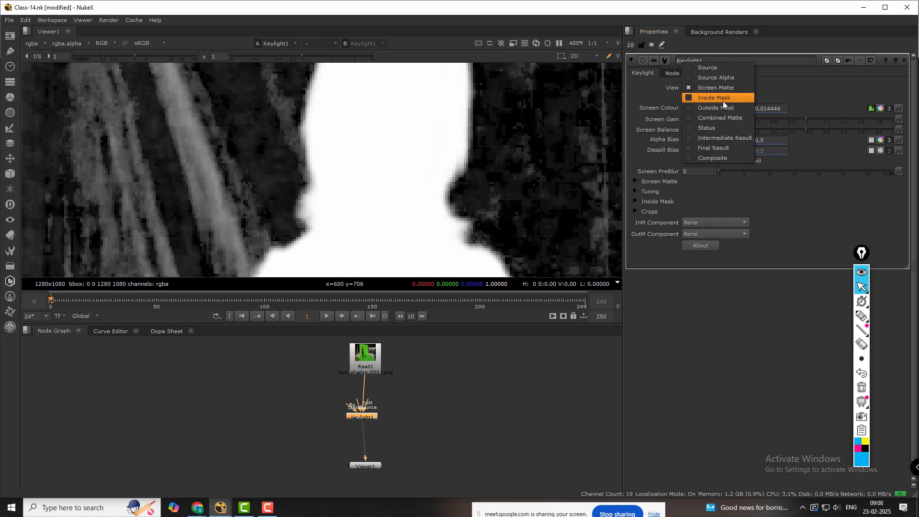
click(724, 98)
click(735, 86)
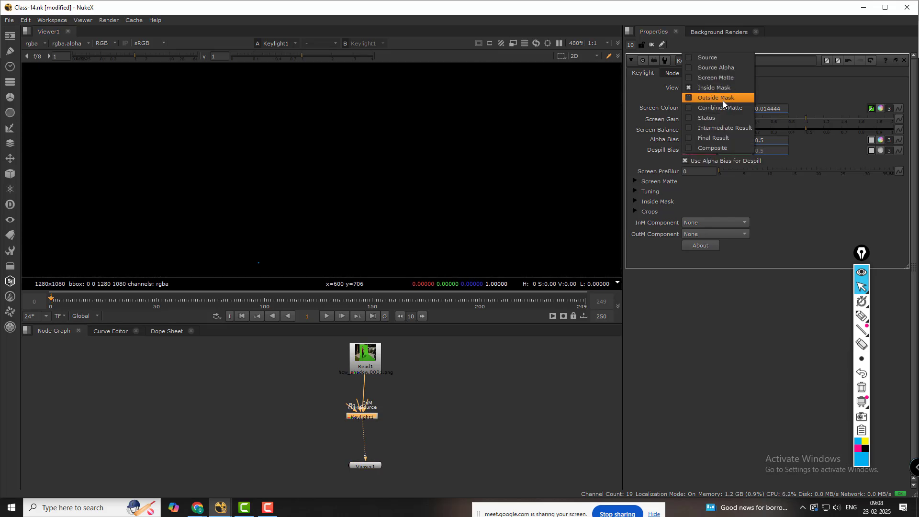
click(724, 101)
click(734, 87)
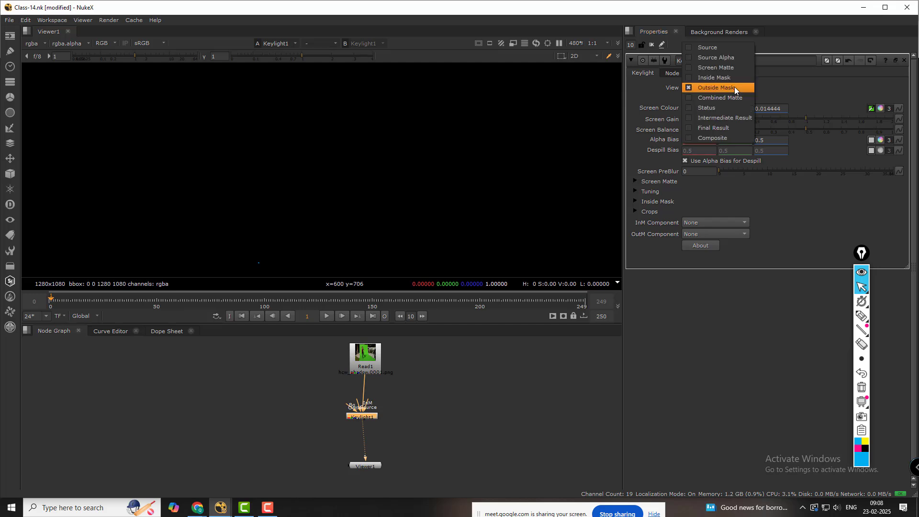
click(728, 98)
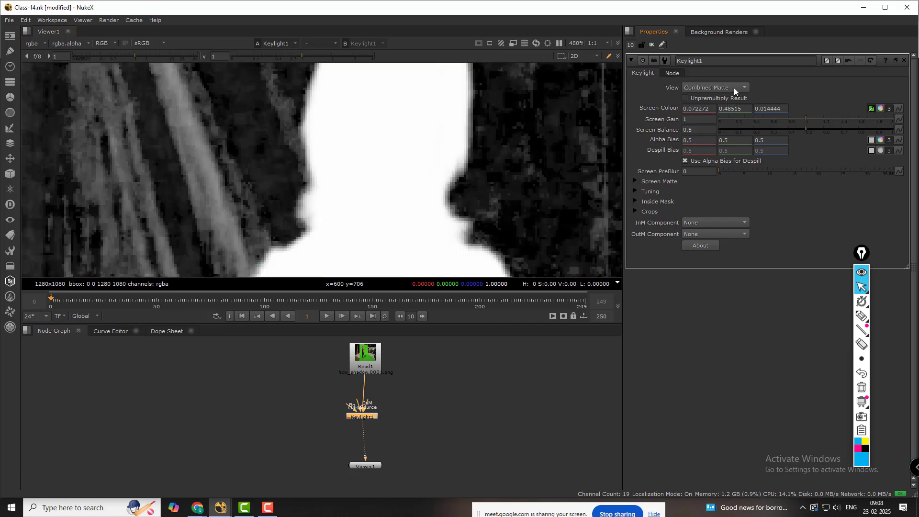
Step: Set Keylight1's View to Status and check the whole frame with viewer gamma at 0, then reset the gamma
click(734, 87)
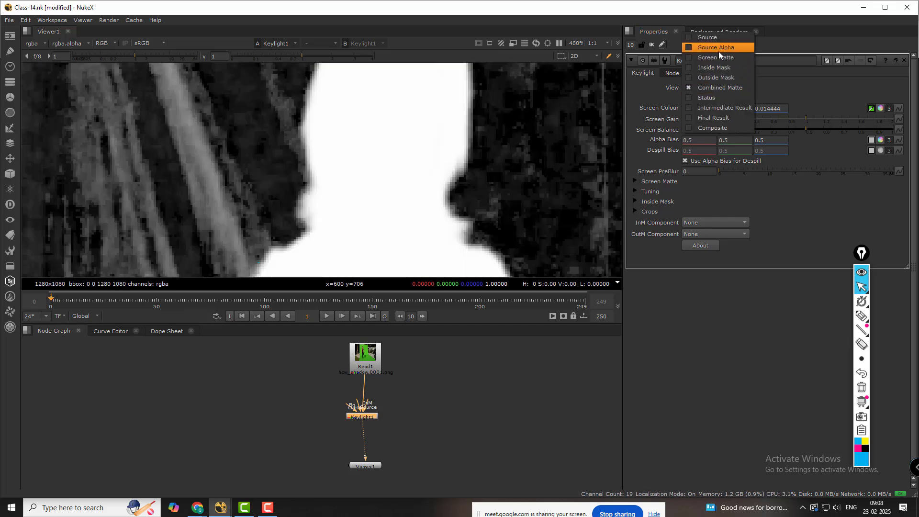
click(724, 97)
scroll(496, 124, down, 10)
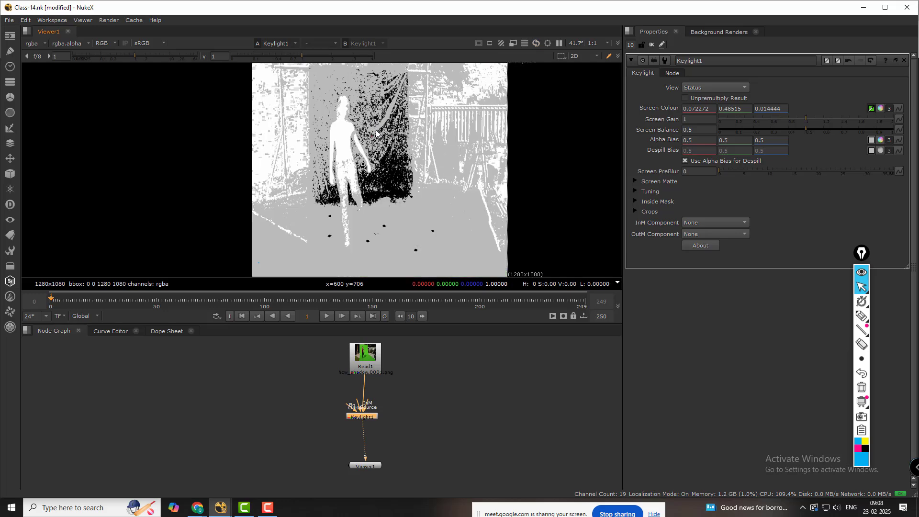
drag(298, 53, 219, 50)
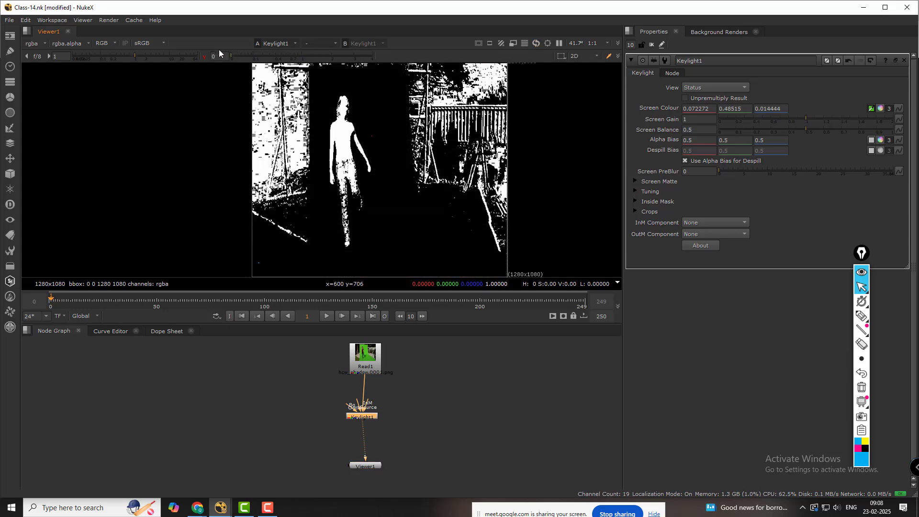
click(206, 56)
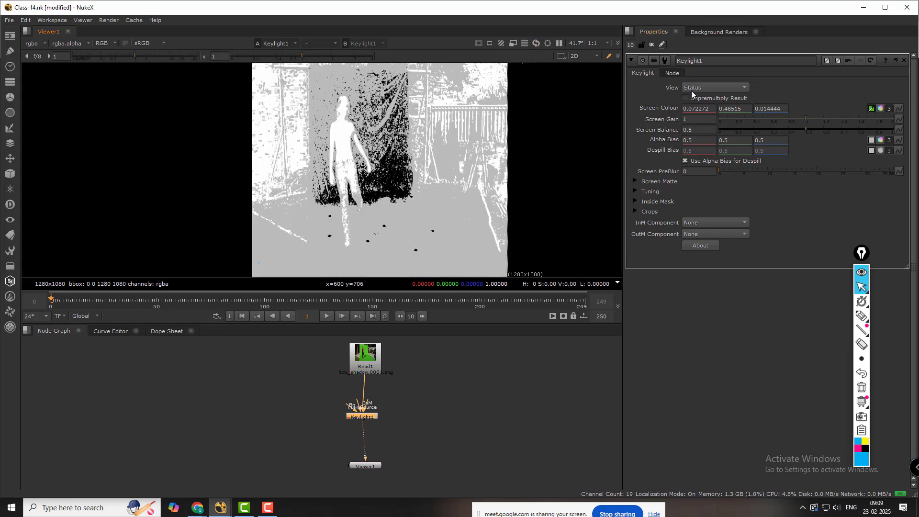
Step: Set Keylight1's View to Final Result and examine the keyed woman and her surroundings
click(712, 89)
click(717, 106)
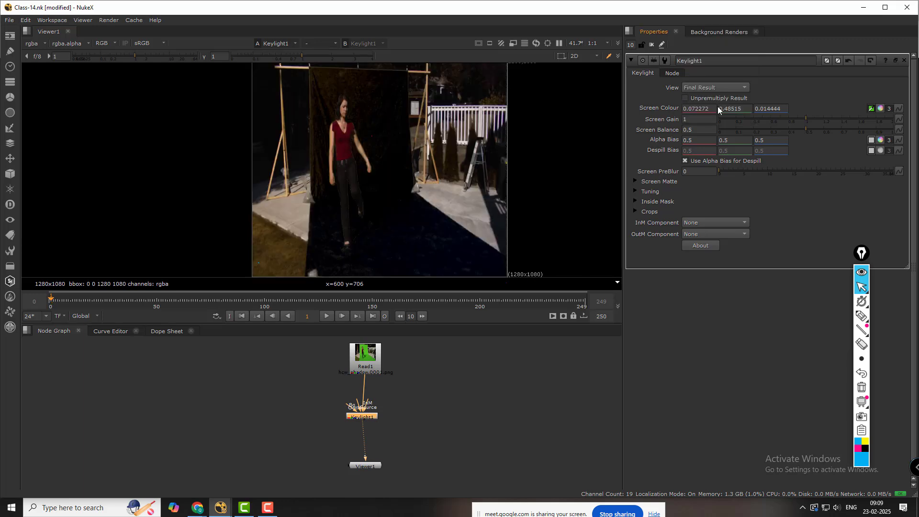
scroll(372, 147, up, 4)
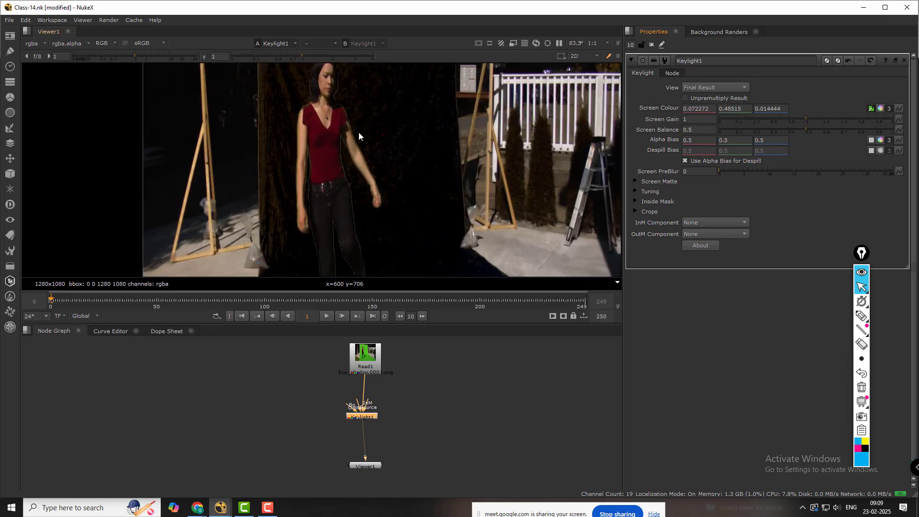
scroll(358, 134, down, 4)
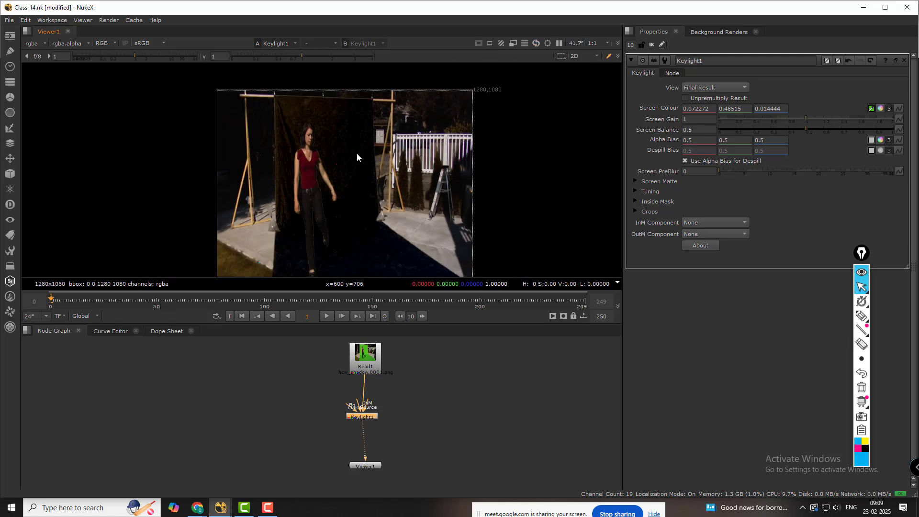
middle_drag(357, 153, 348, 145)
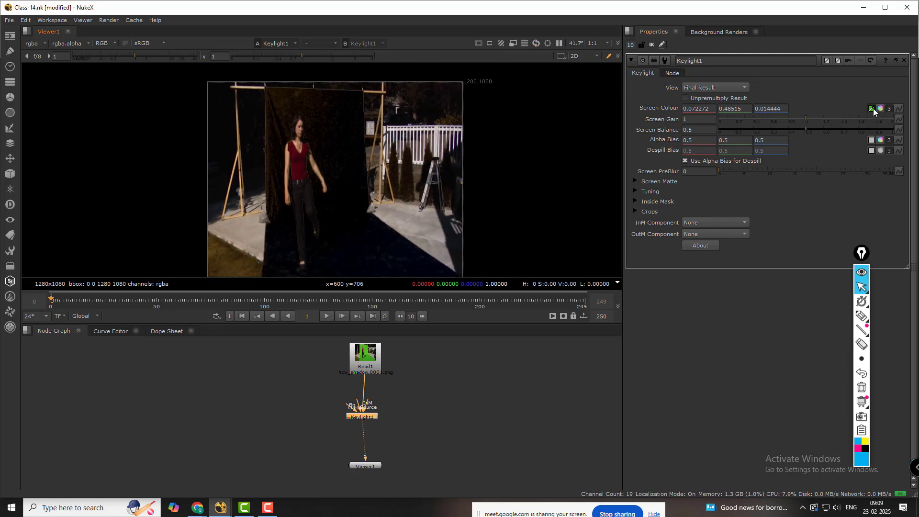
Step: Add an unconnected Roto node beside Keylight1, shift Read1 towards it, and show Read1's footage in the viewer
click(473, 381)
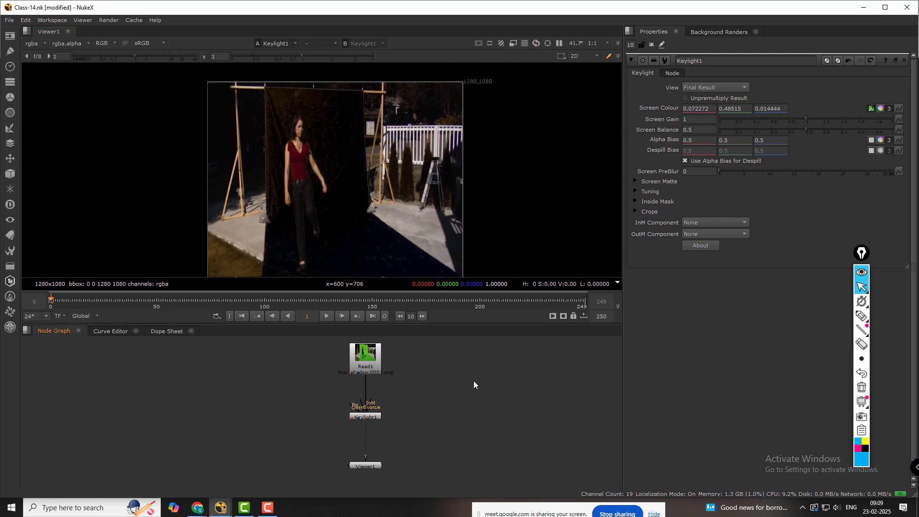
key(o)
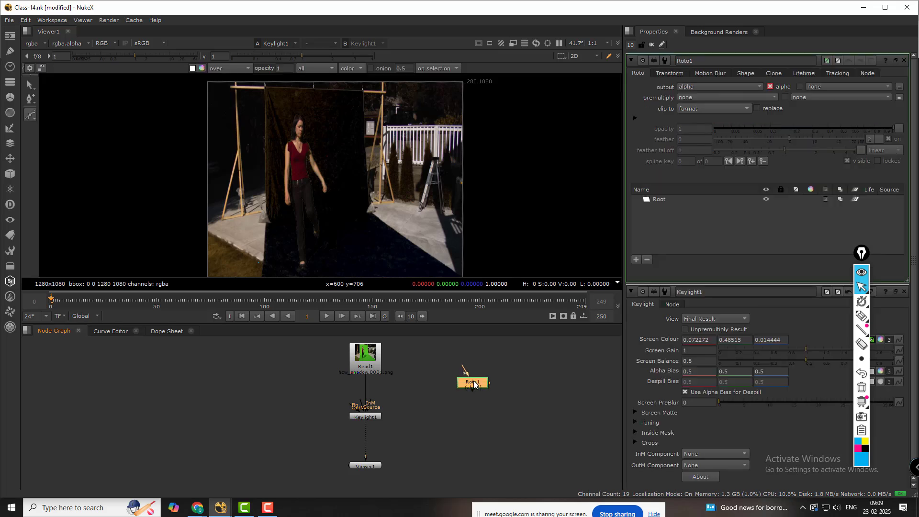
drag(474, 385, 439, 387)
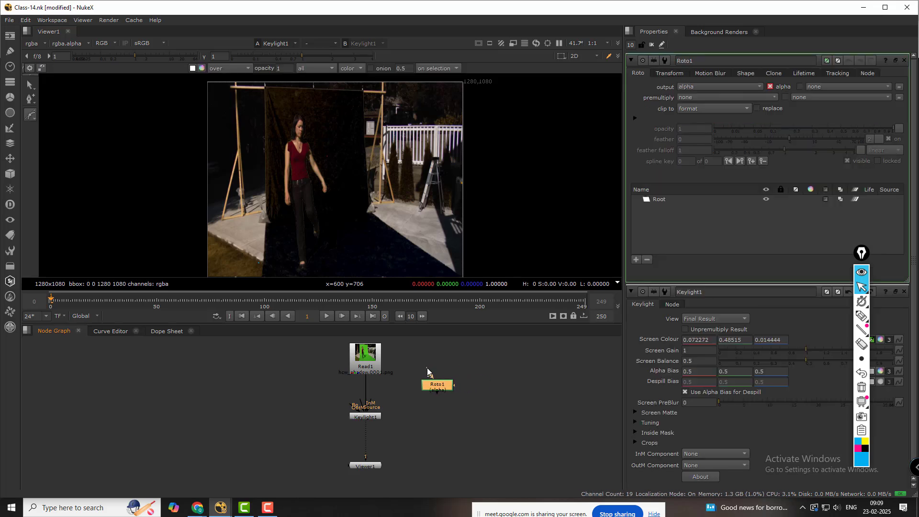
drag(376, 362, 401, 361)
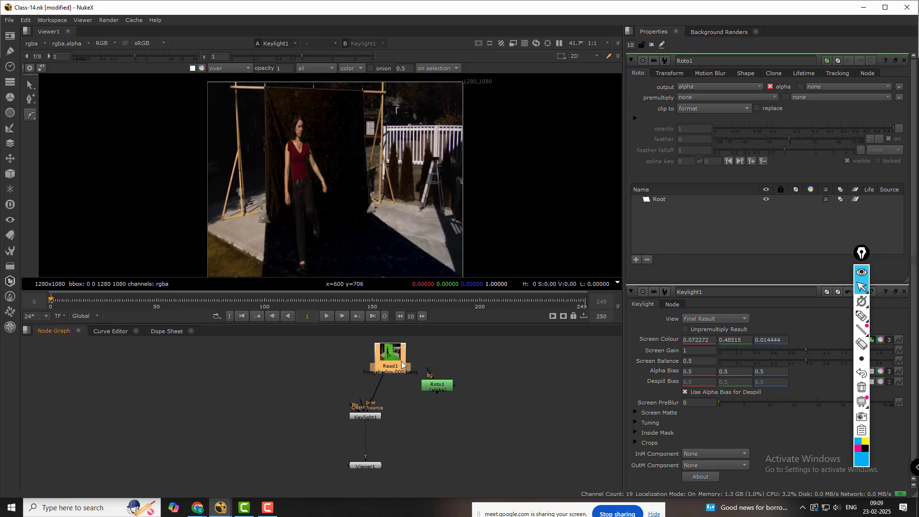
key(1)
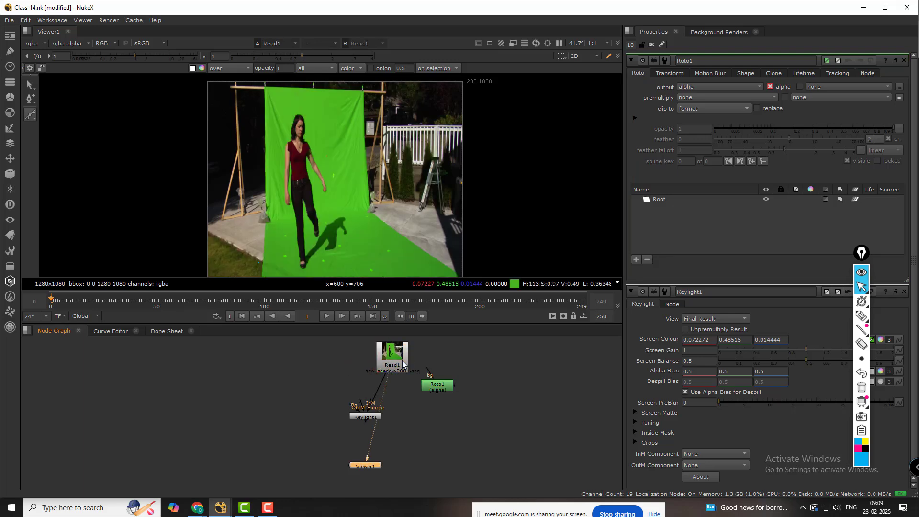
Step: Draw an ellipse roto shape over the woman's face with Roto1 selected
click(446, 387)
scroll(349, 204, up, 2)
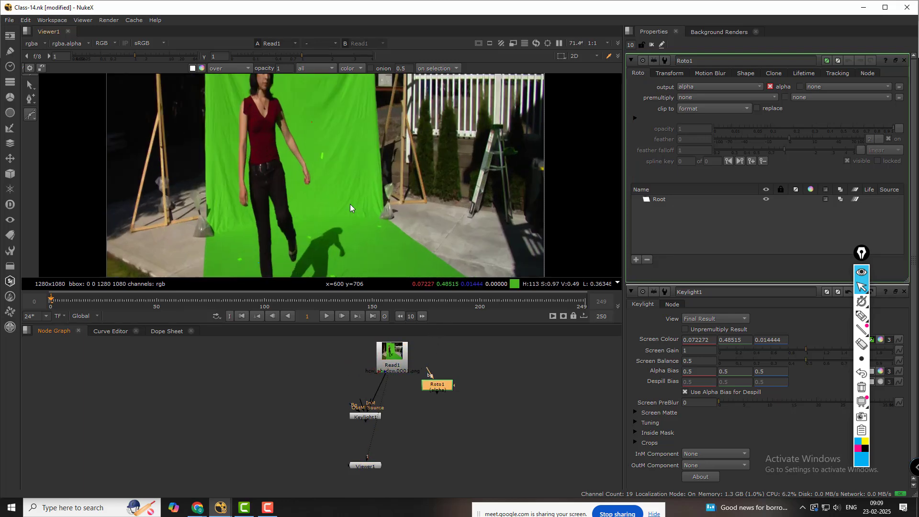
scroll(347, 206, down, 2)
middle_drag(347, 206, 364, 230)
scroll(315, 157, up, 7)
middle_drag(328, 106, 349, 167)
middle_drag(375, 106, 375, 168)
scroll(372, 120, up, 3)
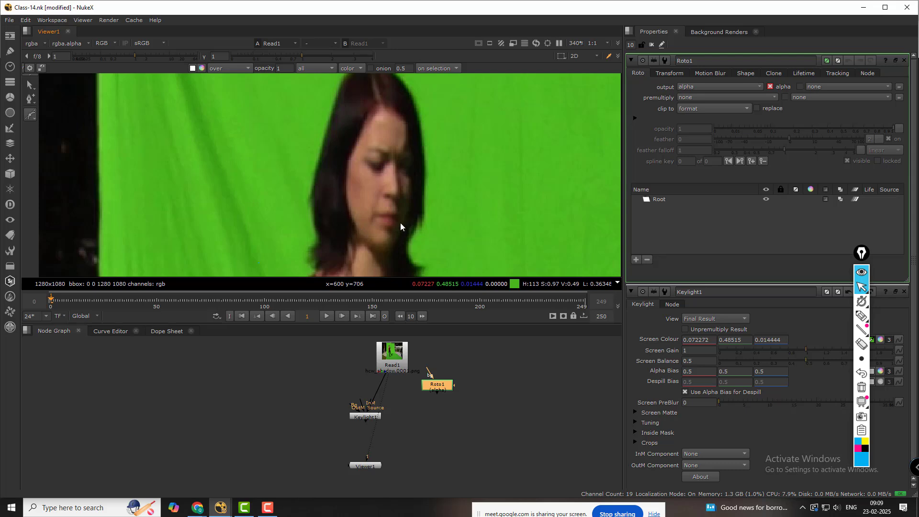
middle_drag(401, 224, 390, 171)
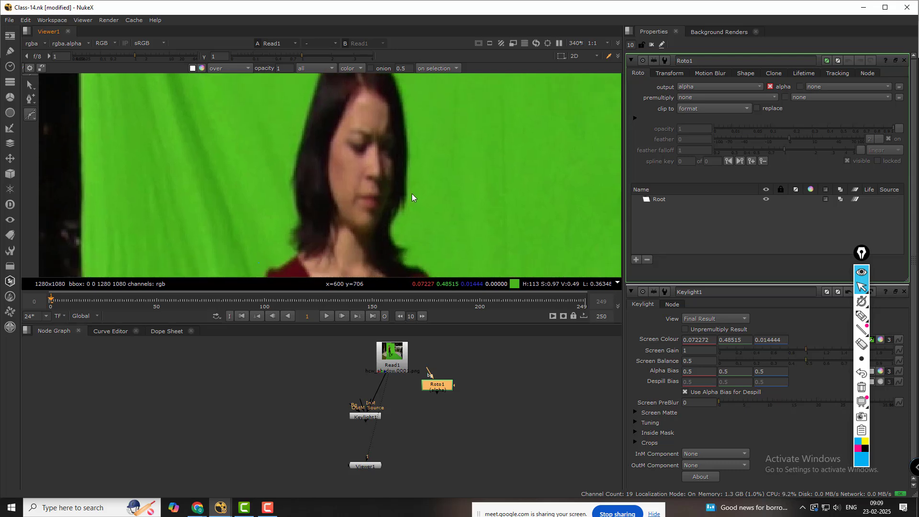
right_click(30, 115)
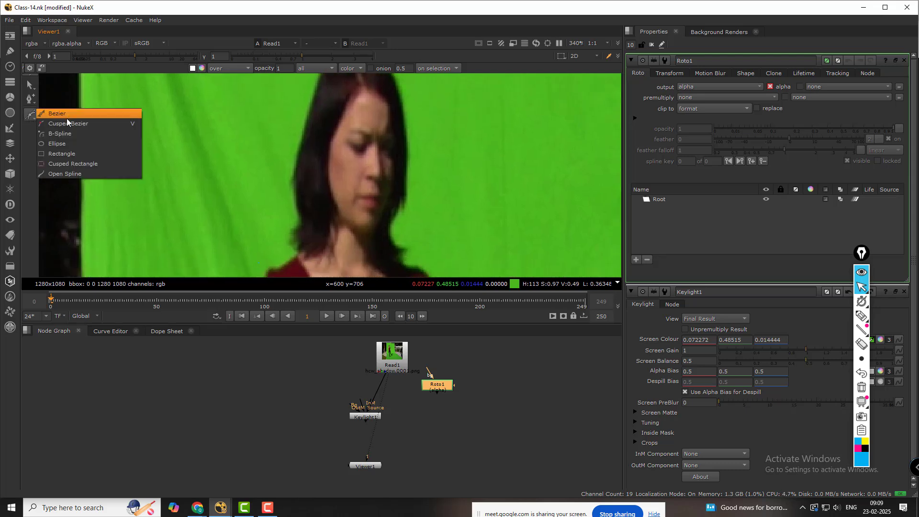
click(56, 145)
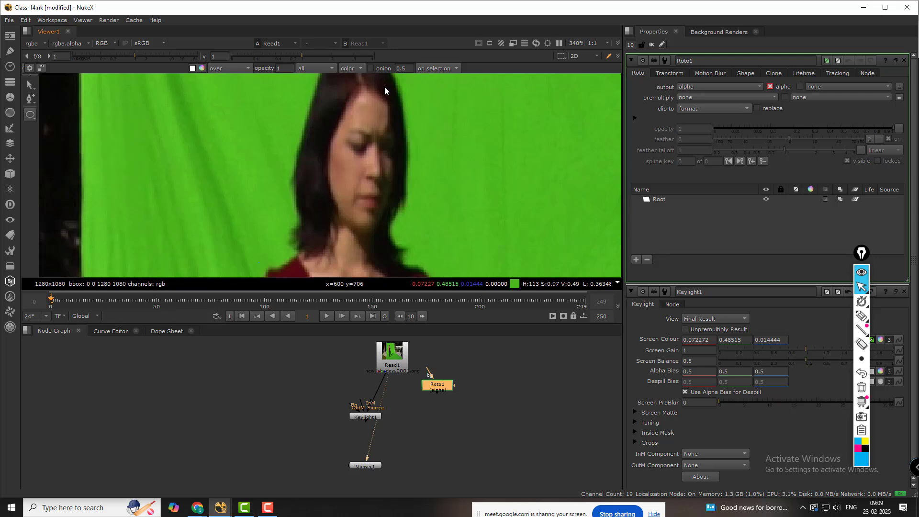
mouse_move(385, 90)
mouse_down()
mouse_move(322, 236)
mouse_move(318, 225)
mouse_up()
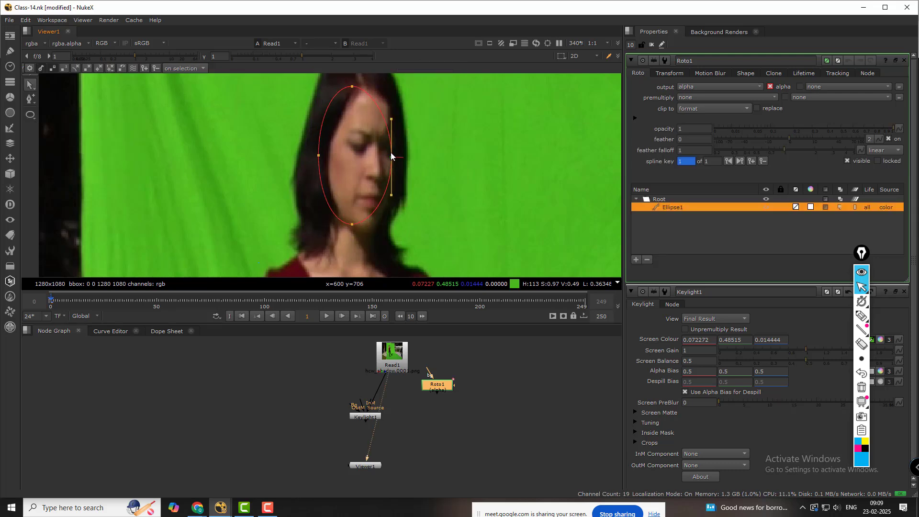
Step: Reshape the ellipse's points so it covers the woman's face from the hairline to the neck, inside her hair outline
drag(391, 156, 394, 156)
drag(353, 87, 369, 77)
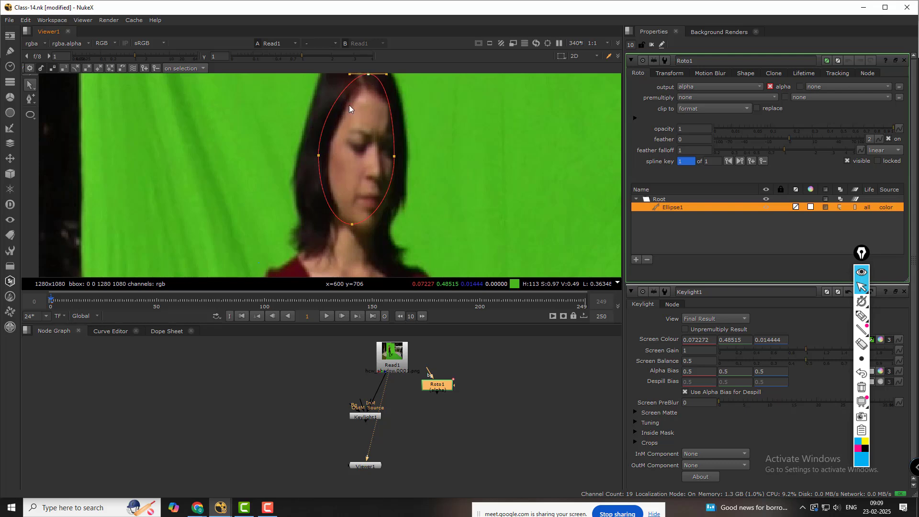
drag(319, 155, 307, 163)
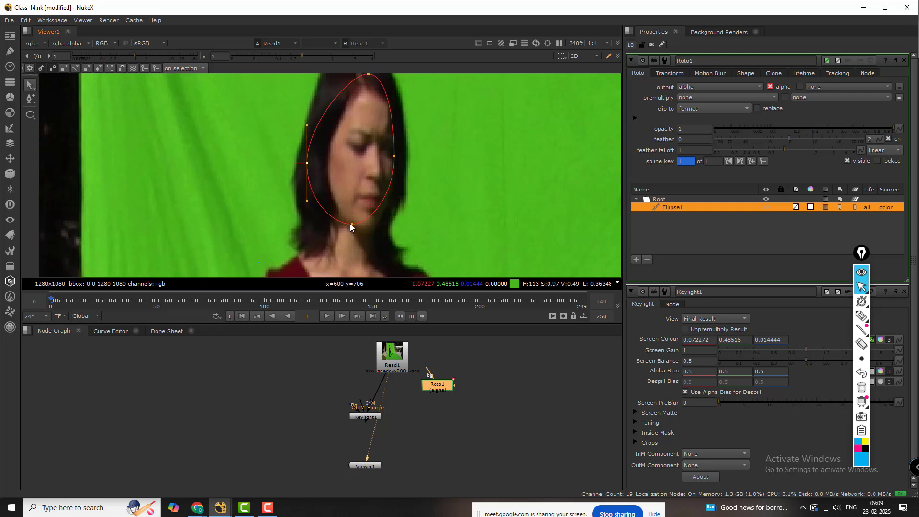
drag(352, 224, 356, 263)
drag(395, 156, 398, 156)
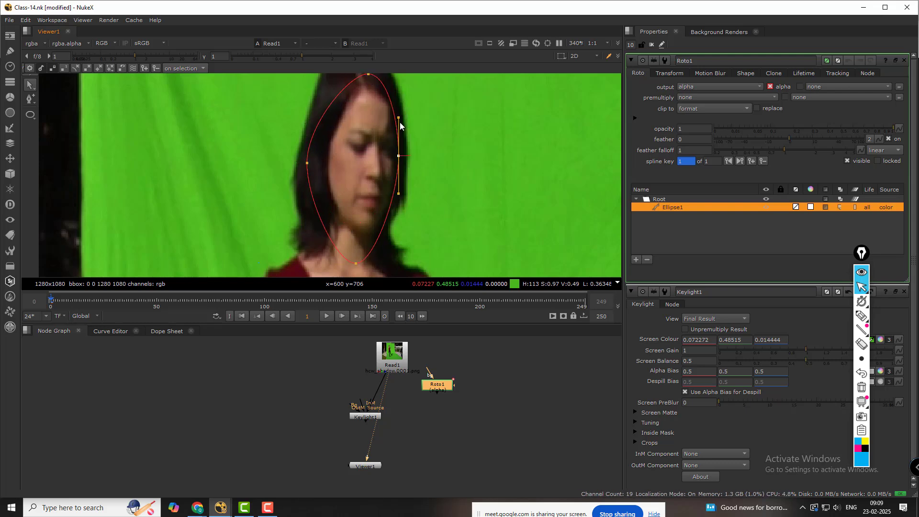
middle_drag(401, 123, 408, 205)
drag(377, 156, 343, 151)
middle_drag(408, 183, 429, 92)
Step: Show Keylight1's output in the viewer and rearrange Keylight1, Viewer1 and Roto1 to make room between the nodes
click(472, 403)
middle_drag(371, 413, 407, 402)
click(407, 401)
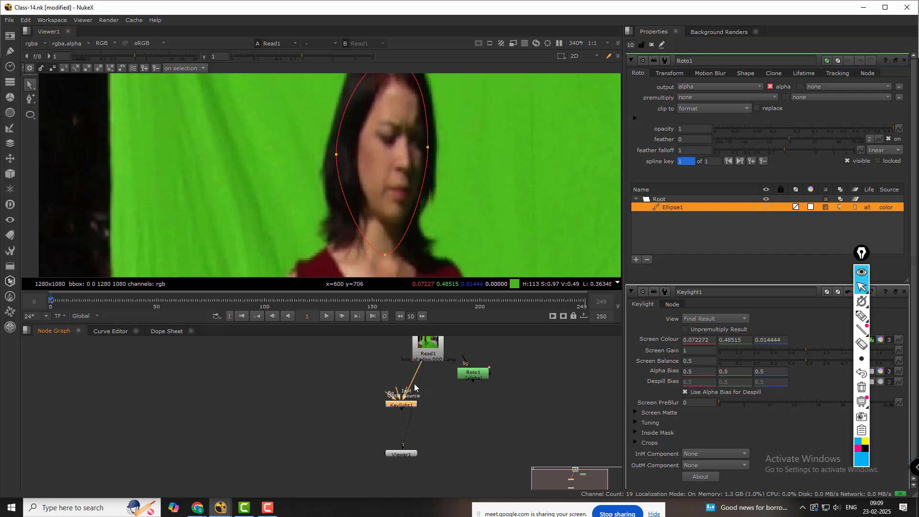
key(1)
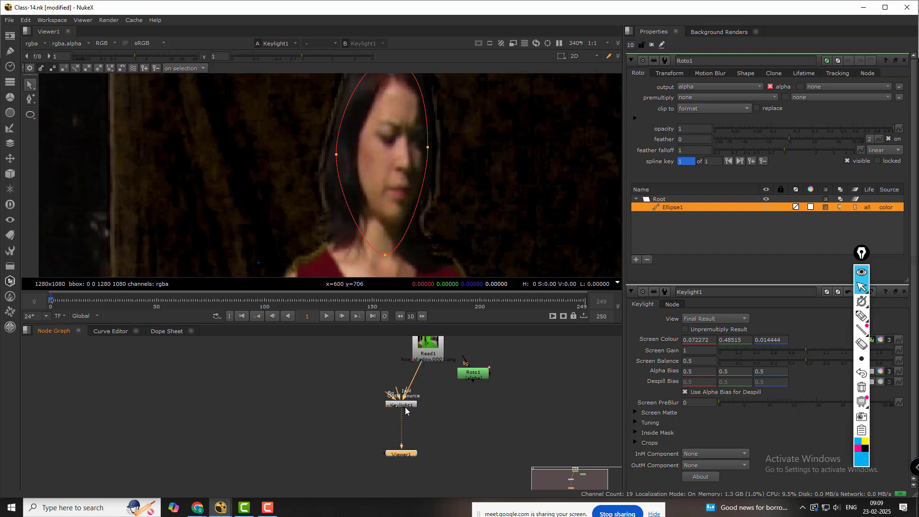
drag(405, 407, 426, 413)
drag(402, 454, 426, 465)
drag(477, 371, 504, 390)
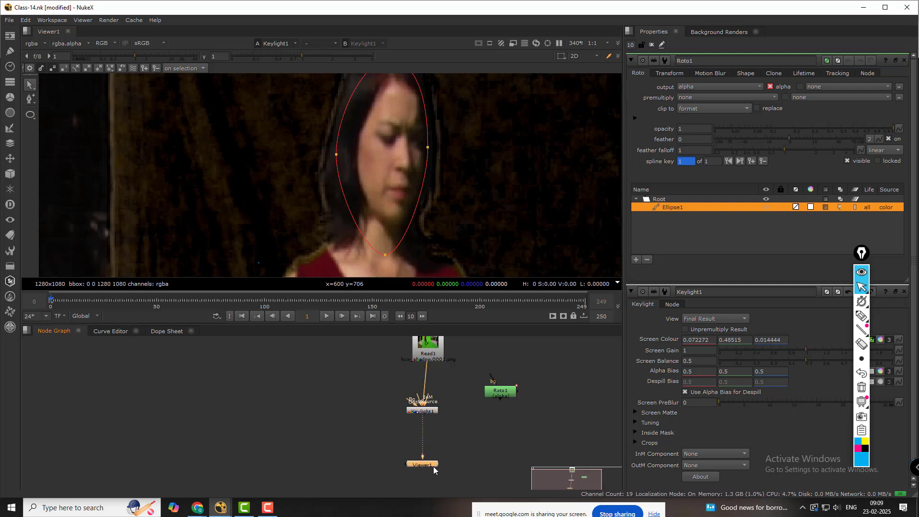
Step: Connect Keylight1's InM input to the Roto1 node
scroll(433, 404, up, 5)
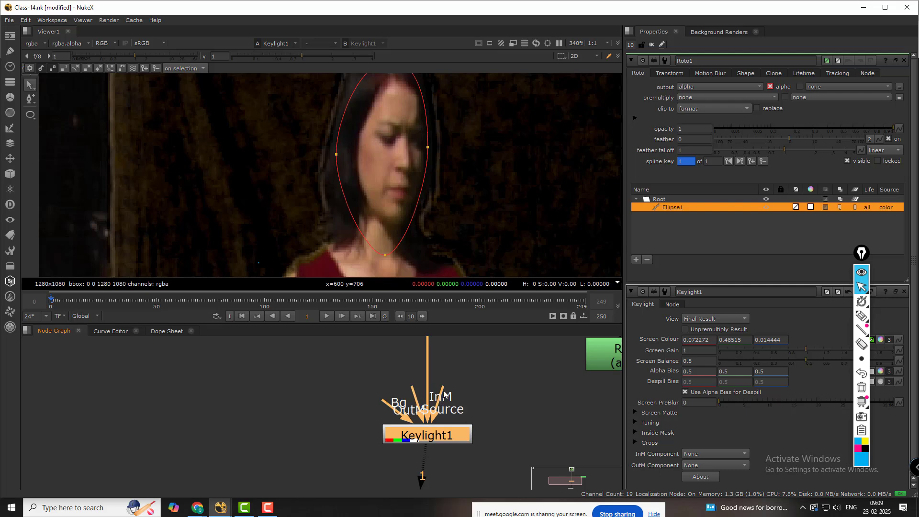
drag(444, 395, 609, 361)
middle_drag(596, 400, 462, 388)
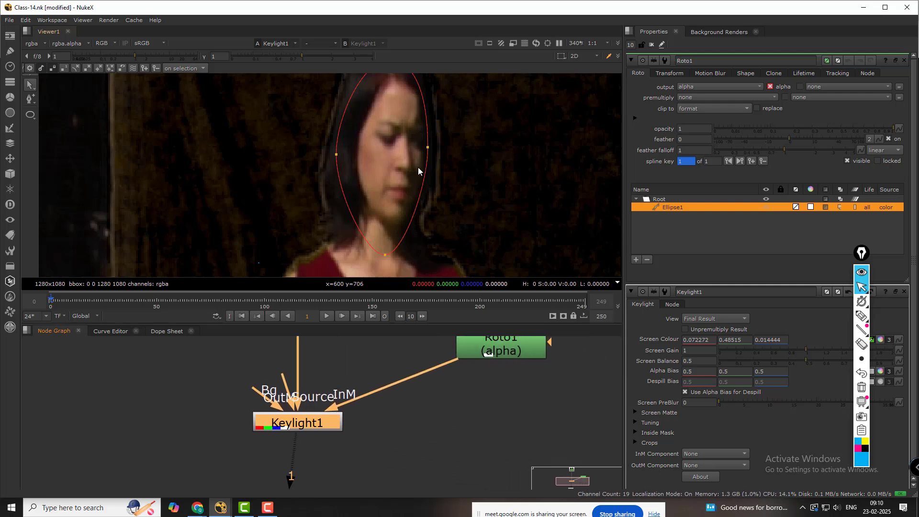
Step: Set Keylight1's View to Inside Mask and its InM Component to Alpha, and inspect the face mask
scroll(418, 171, down, 6)
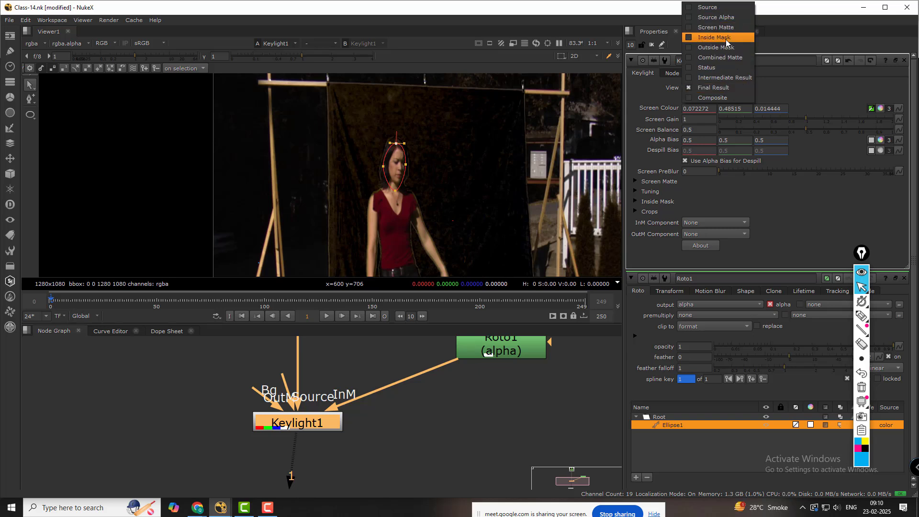
click(726, 38)
scroll(418, 171, down, 4)
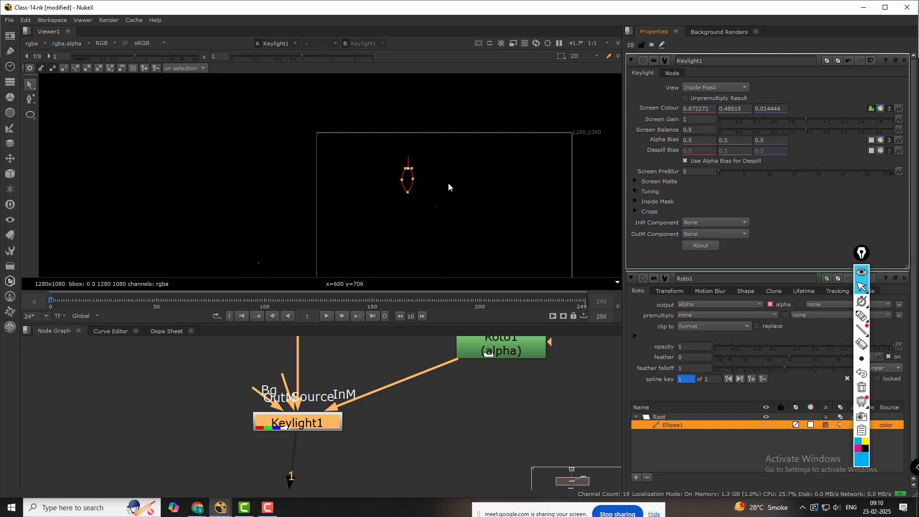
middle_drag(454, 181, 362, 169)
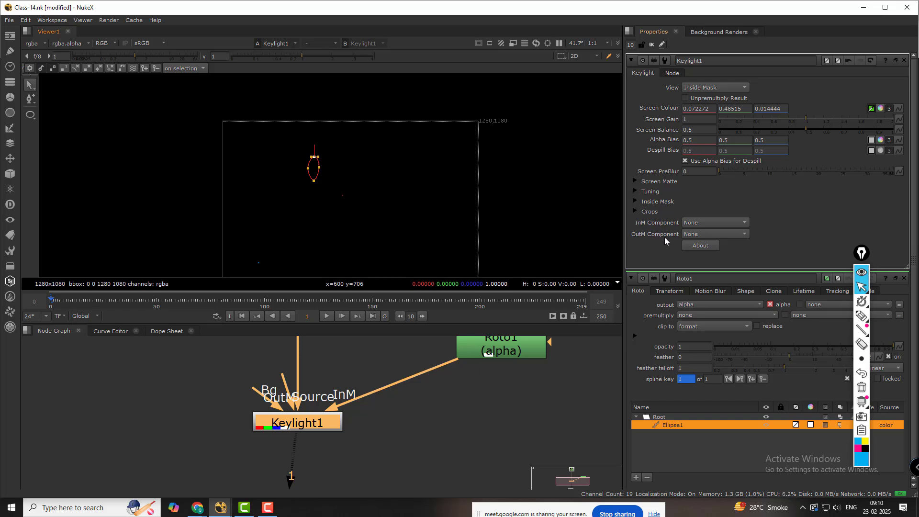
click(703, 223)
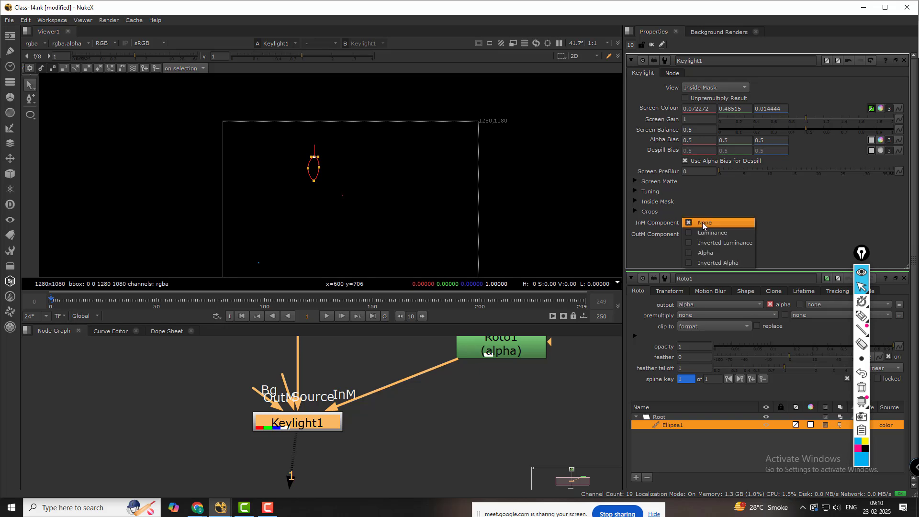
click(727, 253)
scroll(286, 165, up, 10)
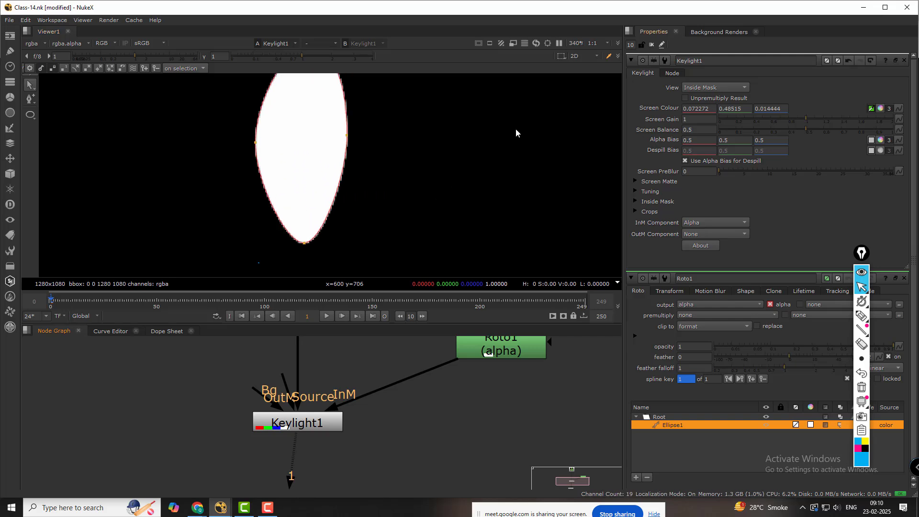
scroll(394, 168, down, 6)
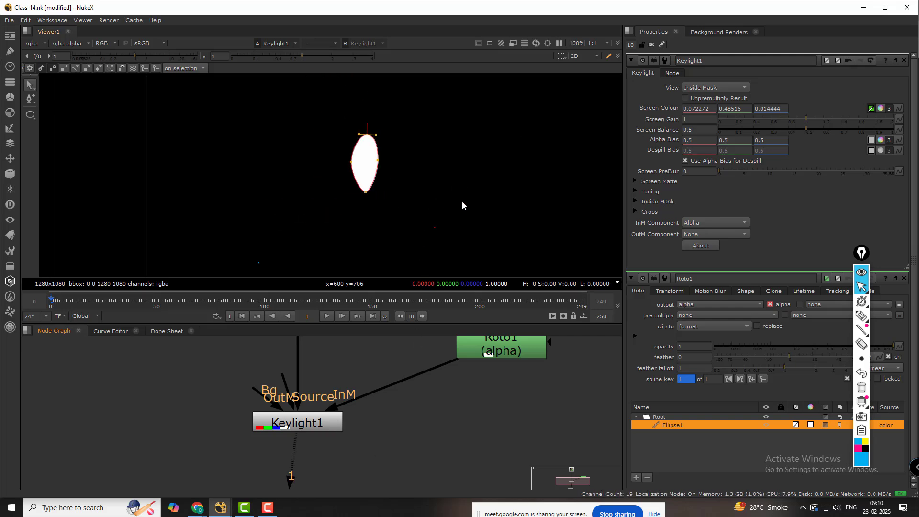
Step: Compare Keylight1's Final Result, Inside Mask and Outside Mask views, ending on Final Result
click(724, 88)
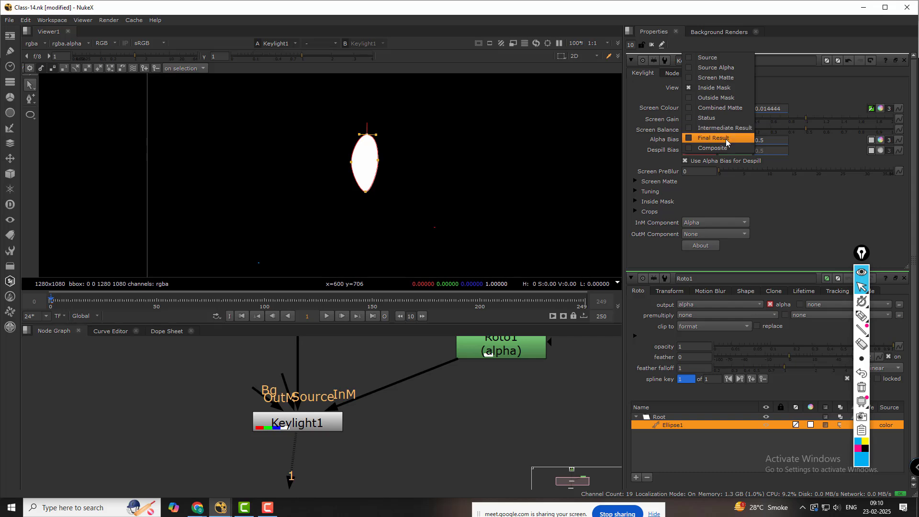
click(728, 137)
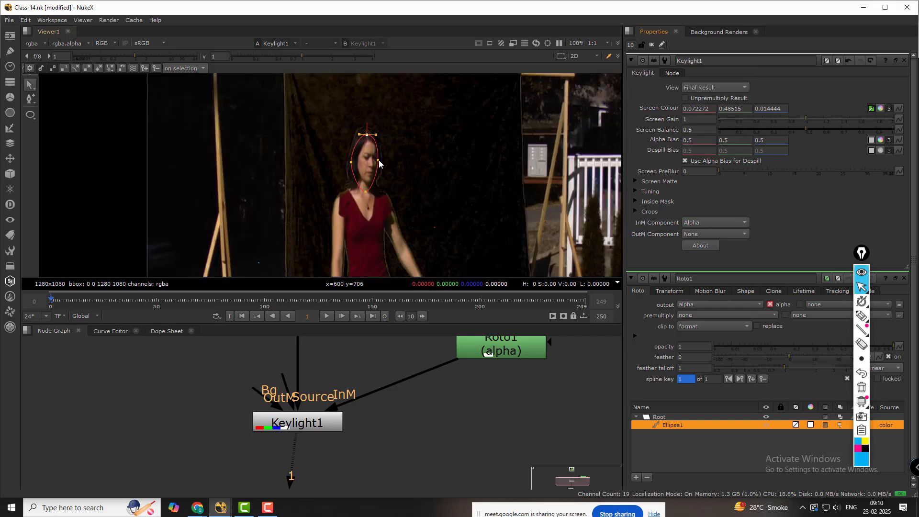
middle_drag(405, 216, 393, 179)
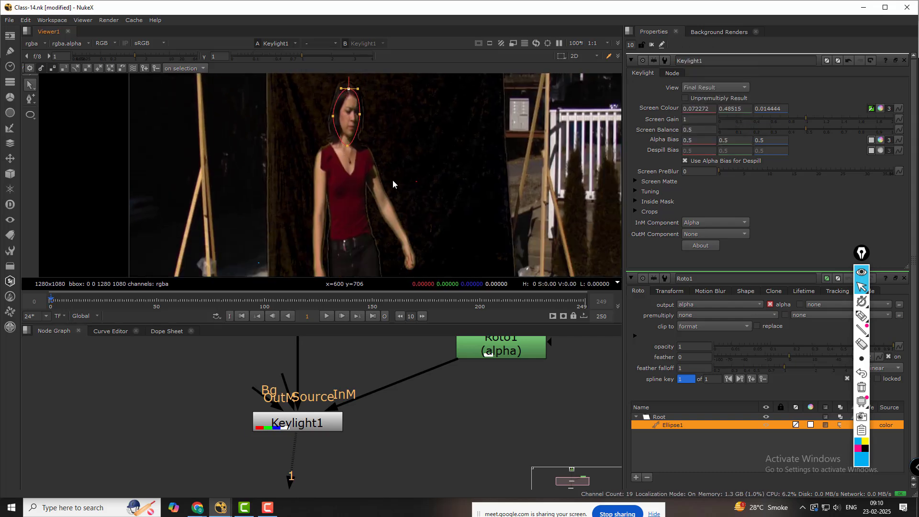
click(720, 89)
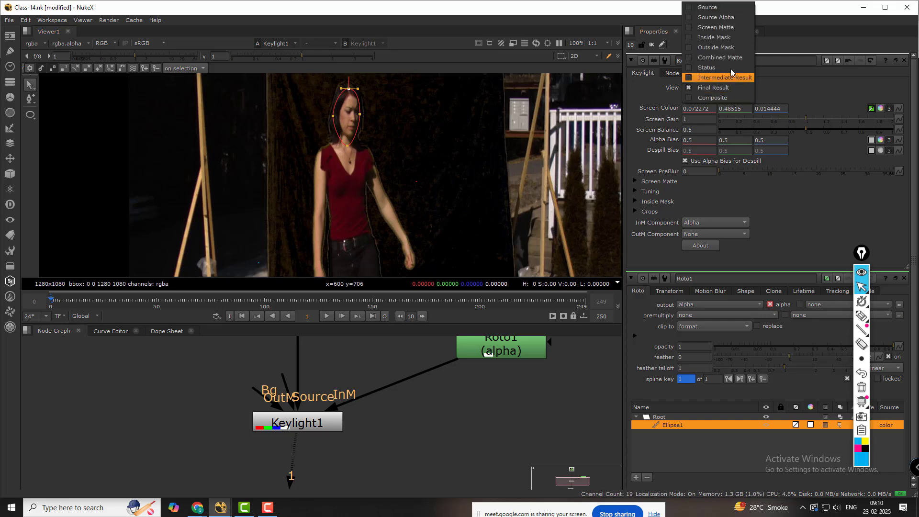
click(731, 37)
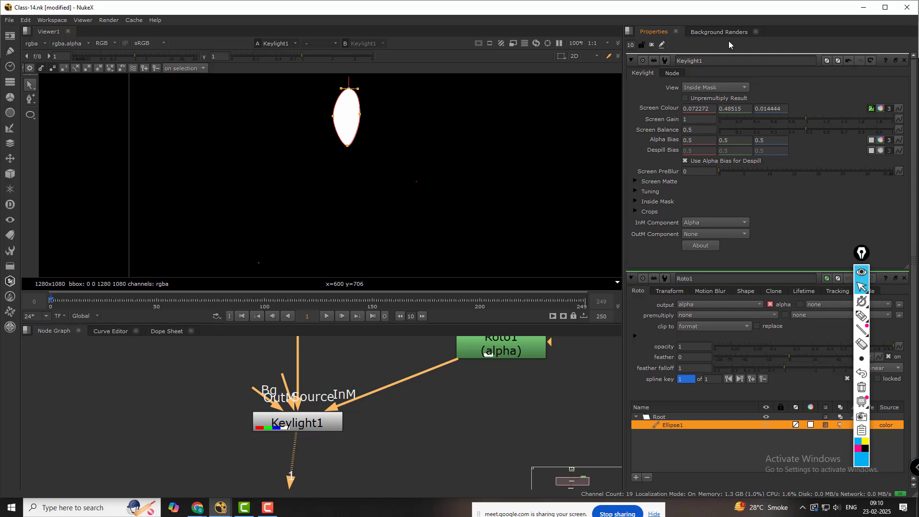
click(511, 355)
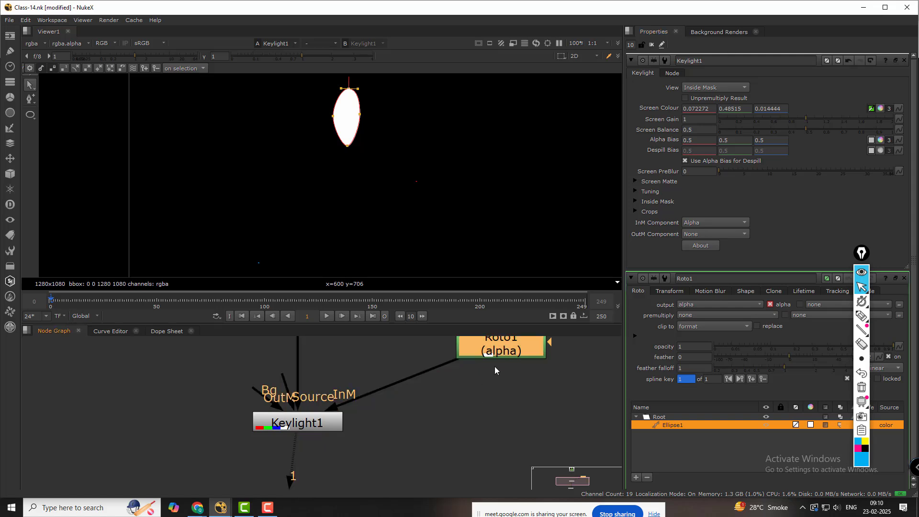
click(727, 85)
click(727, 97)
click(720, 93)
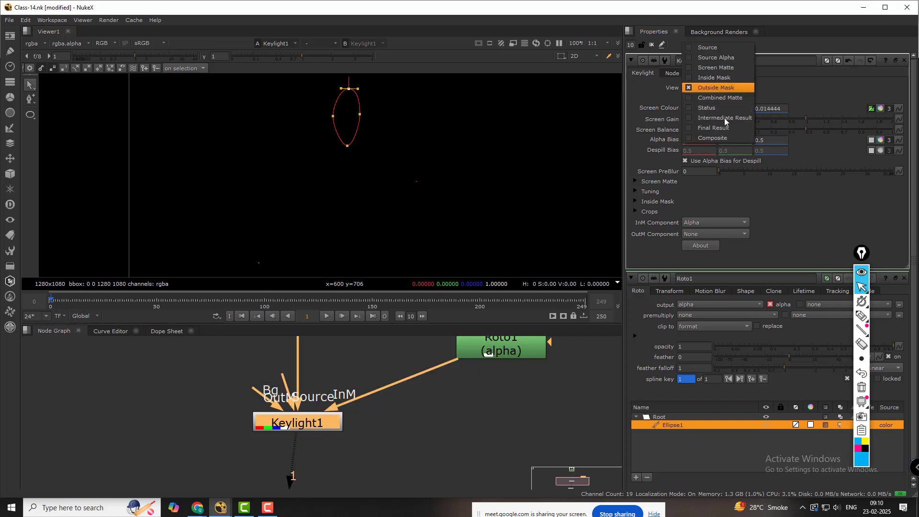
click(719, 129)
scroll(385, 212, down, 2)
middle_drag(386, 213, 419, 202)
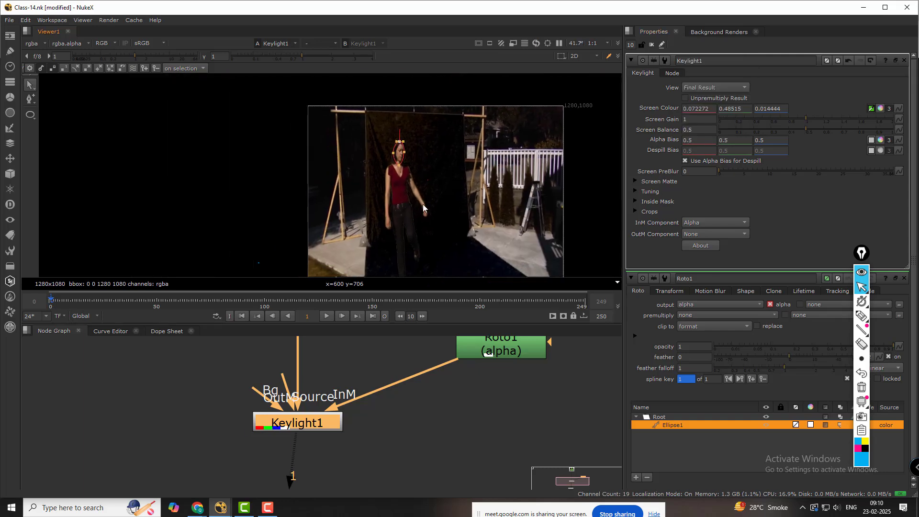
Step: Add a second Roto node, unconnected, and place it on the opposite side of Read1 from Roto1
middle_drag(438, 400, 517, 486)
middle_drag(312, 384, 349, 401)
click(284, 414)
scroll(294, 413, down, 5)
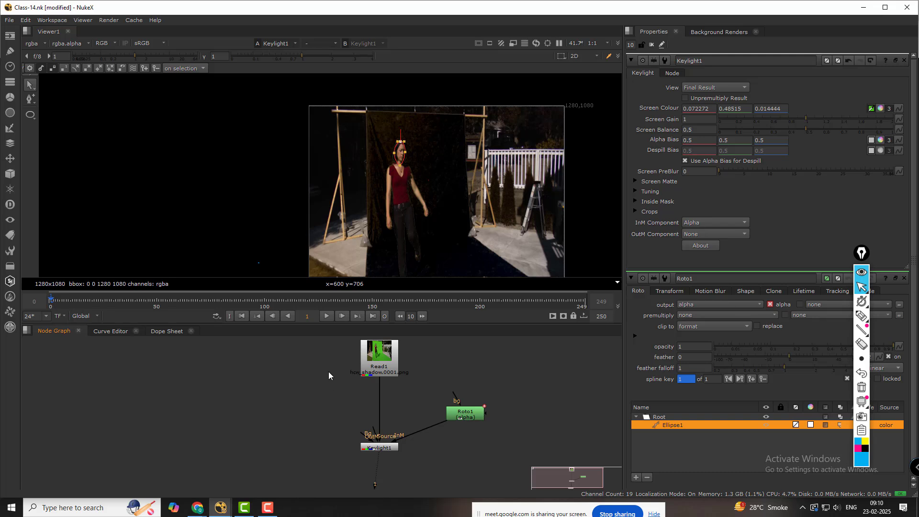
key(o)
drag(329, 372, 211, 388)
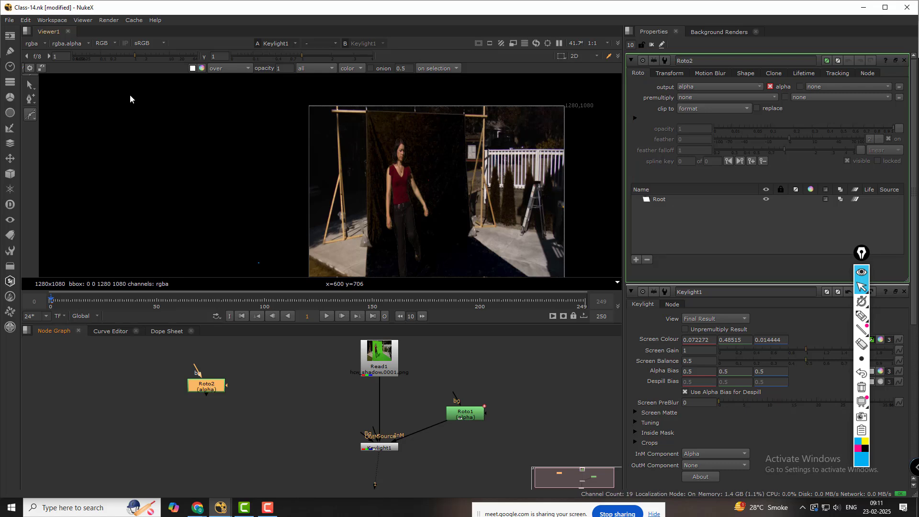
Step: Draw a closed Bezier shape in Roto2 that skirts the woman and her shadow and encloses the rest of the frame
right_click(34, 116)
click(57, 114)
scroll(403, 193, down, 2)
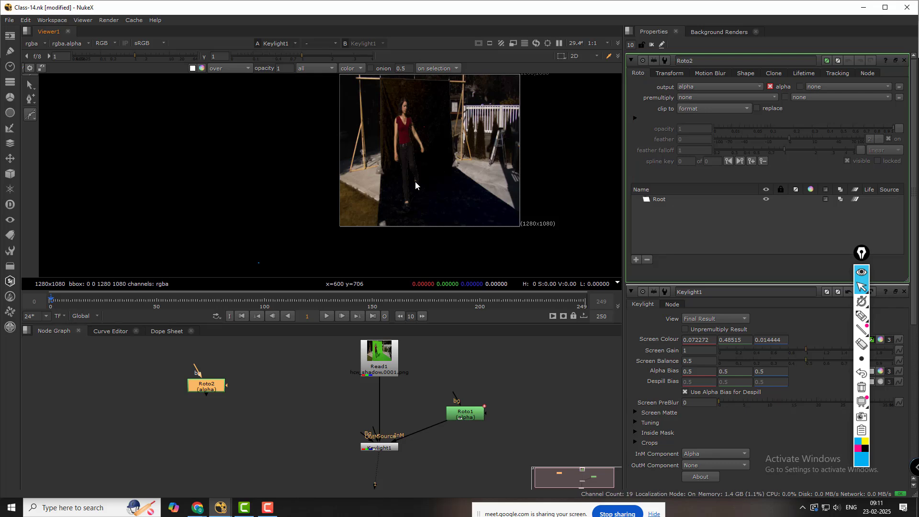
scroll(380, 179, up, 3)
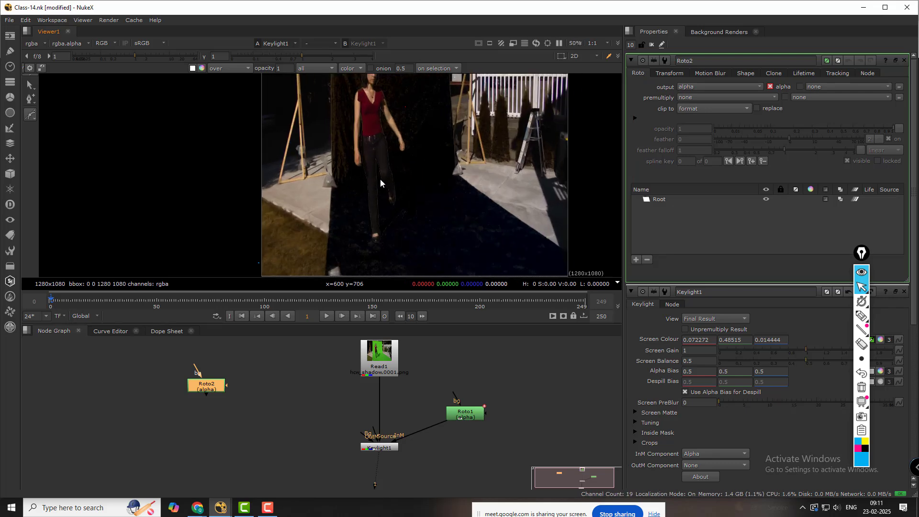
scroll(353, 174, down, 2)
right_click(31, 116)
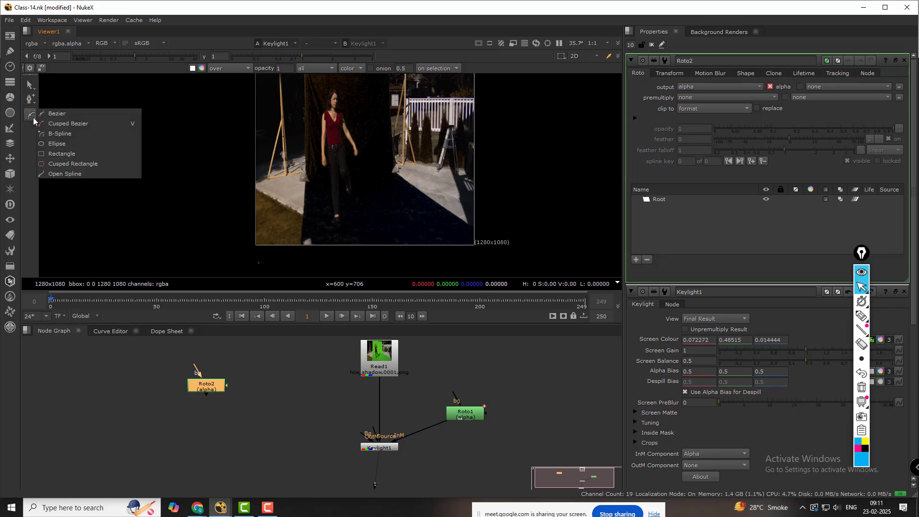
click(55, 114)
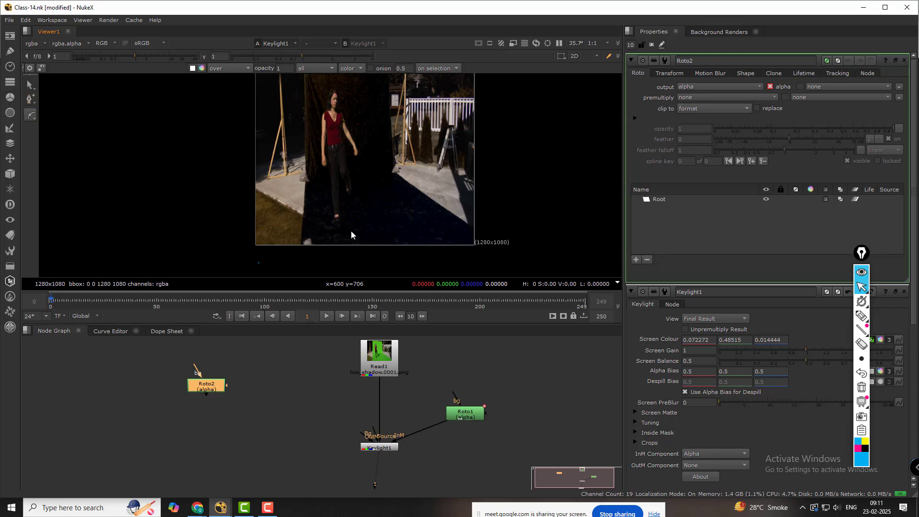
click(320, 252)
click(322, 177)
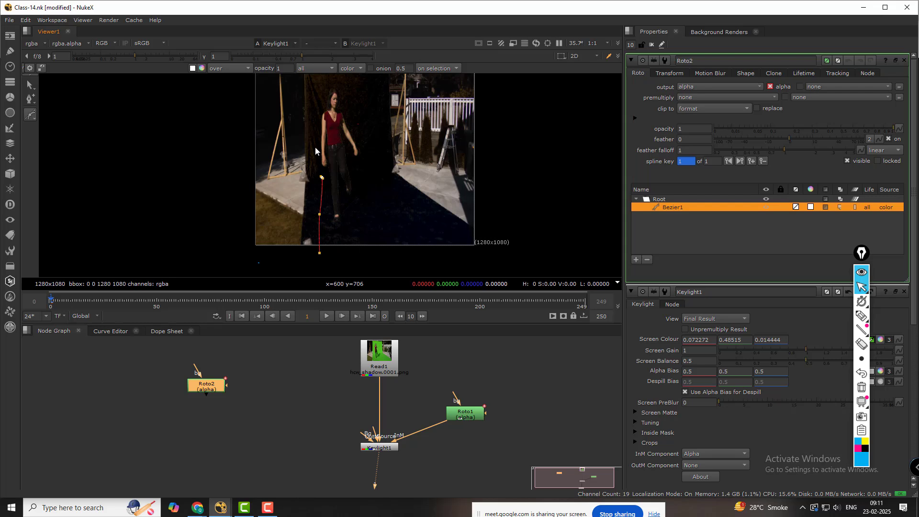
click(323, 89)
click(342, 81)
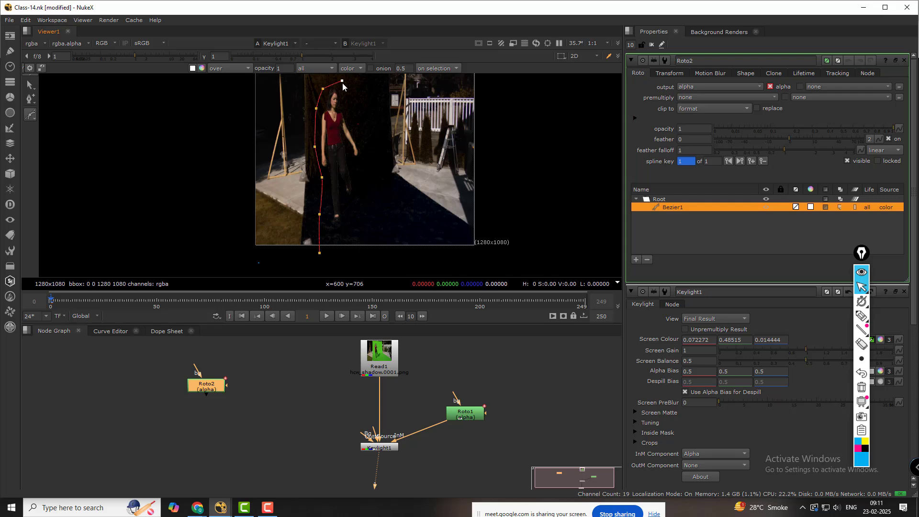
click(360, 125)
click(373, 156)
click(386, 181)
click(417, 233)
click(456, 264)
click(503, 263)
click(526, 232)
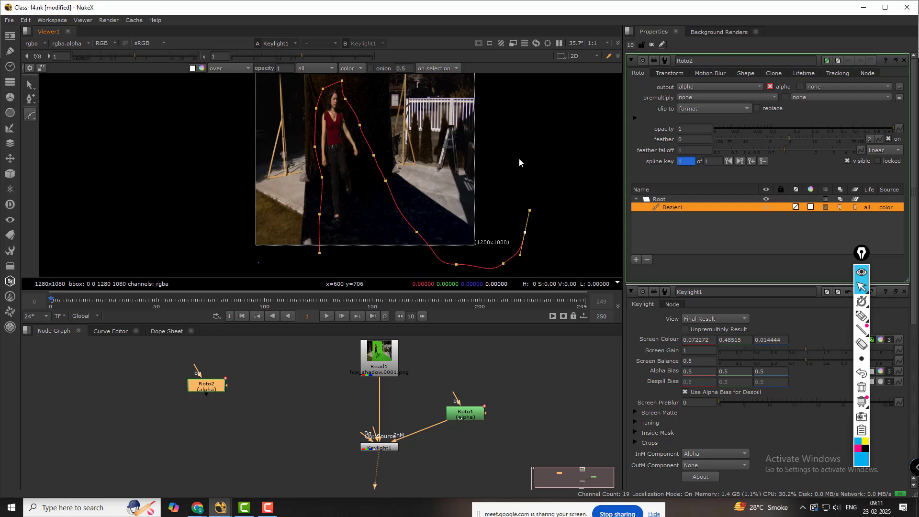
click(519, 158)
middle_drag(514, 144, 503, 271)
drag(493, 138, 452, 139)
click(326, 136)
click(192, 139)
click(203, 221)
middle_drag(248, 210, 277, 65)
click(243, 222)
click(337, 238)
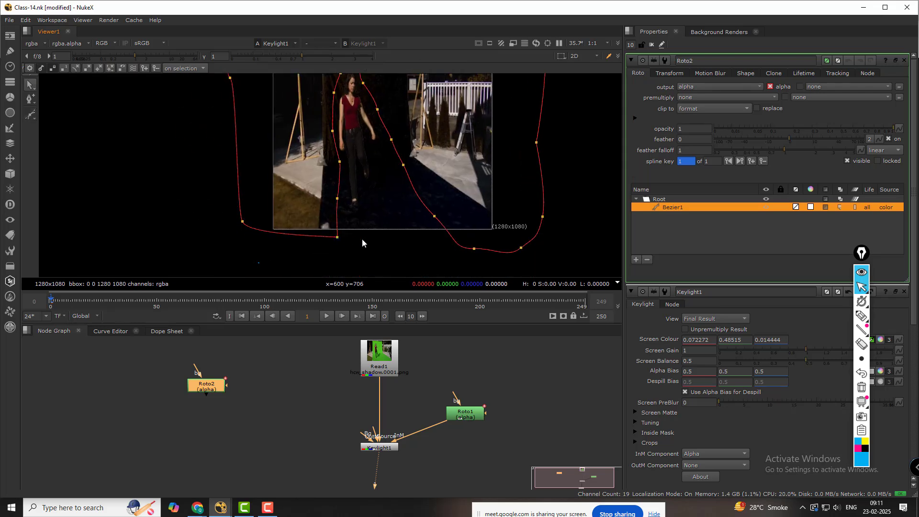
scroll(362, 239, down, 3)
middle_drag(357, 235, 326, 220)
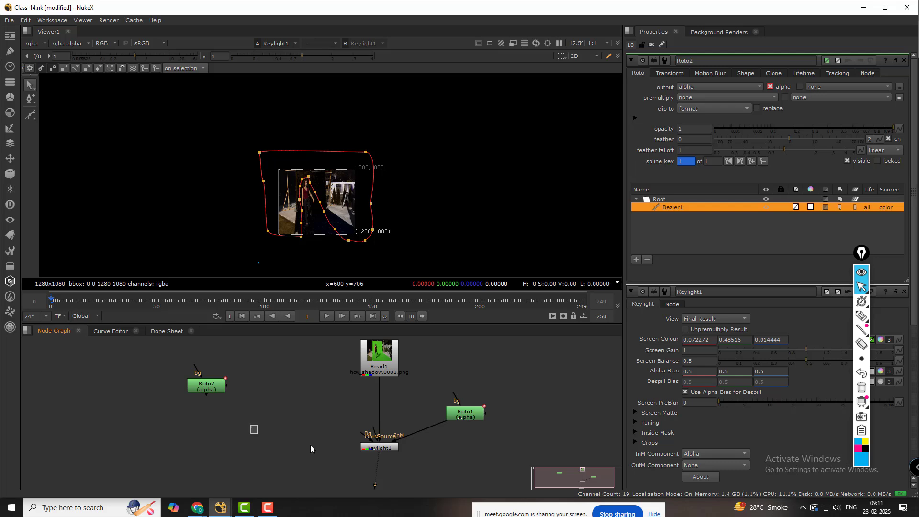
Step: Connect Keylight1's OutM input to Roto2 and set its OutM Component to Alpha
drag(363, 435, 201, 396)
middle_drag(419, 436, 412, 394)
click(378, 419)
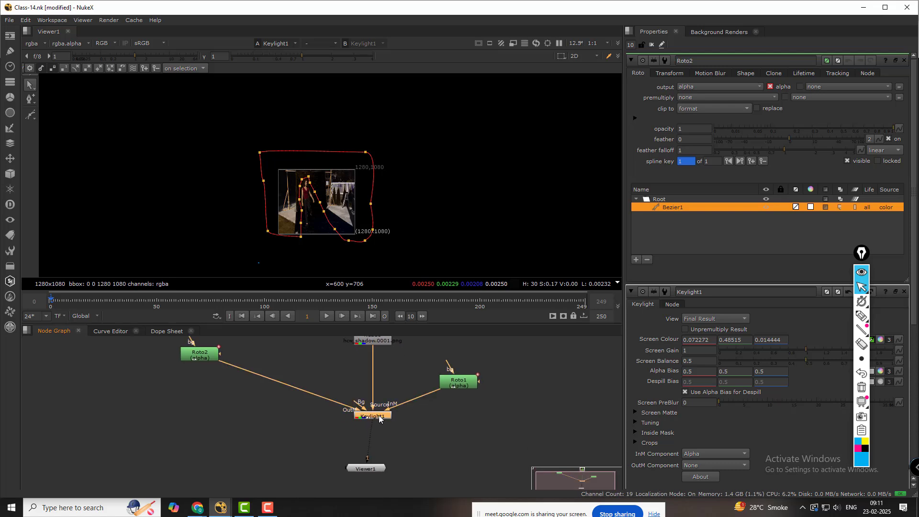
double_click(378, 415)
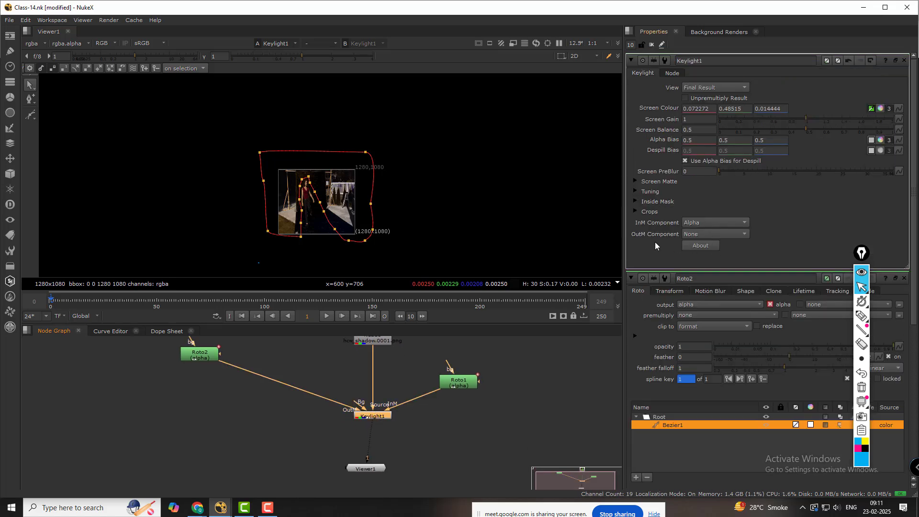
click(715, 235)
click(721, 264)
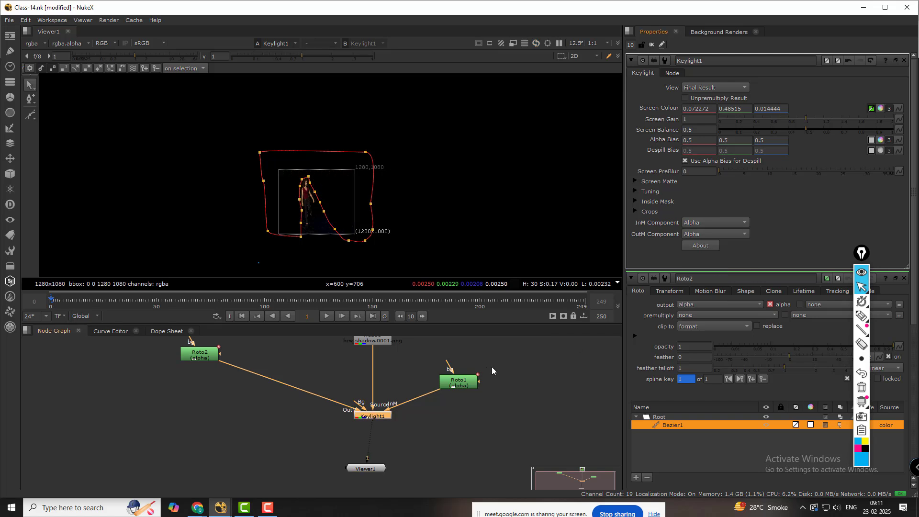
click(545, 365)
Step: Inspect Keylight1's Outside Mask view and its Combined Matte view around the woman and her shadow
click(714, 89)
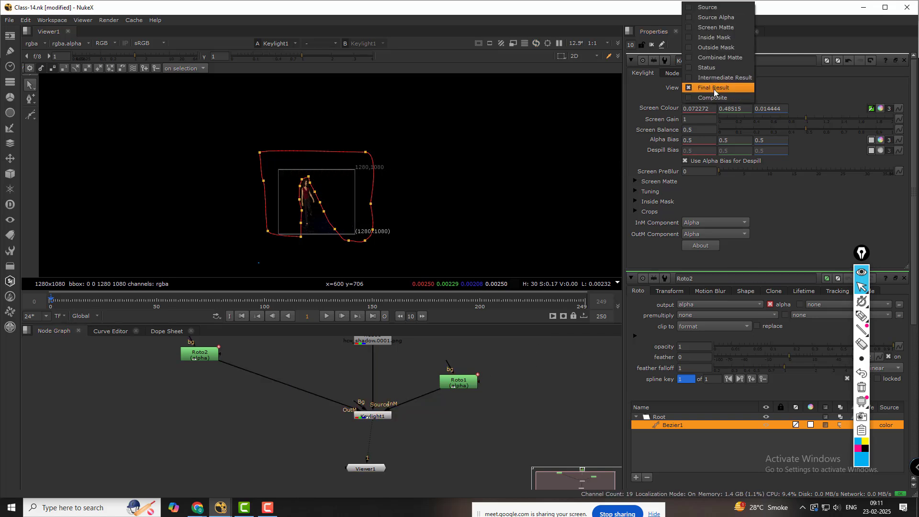
click(722, 47)
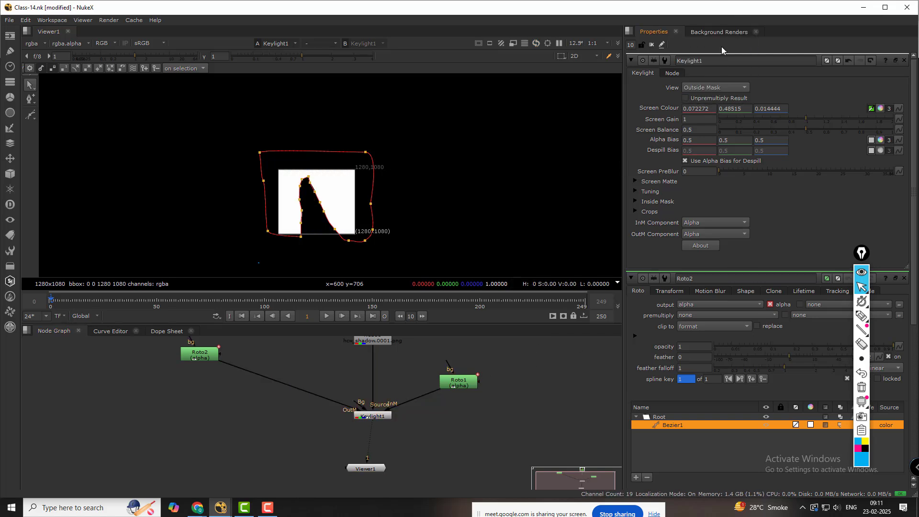
click(419, 221)
scroll(349, 196, up, 5)
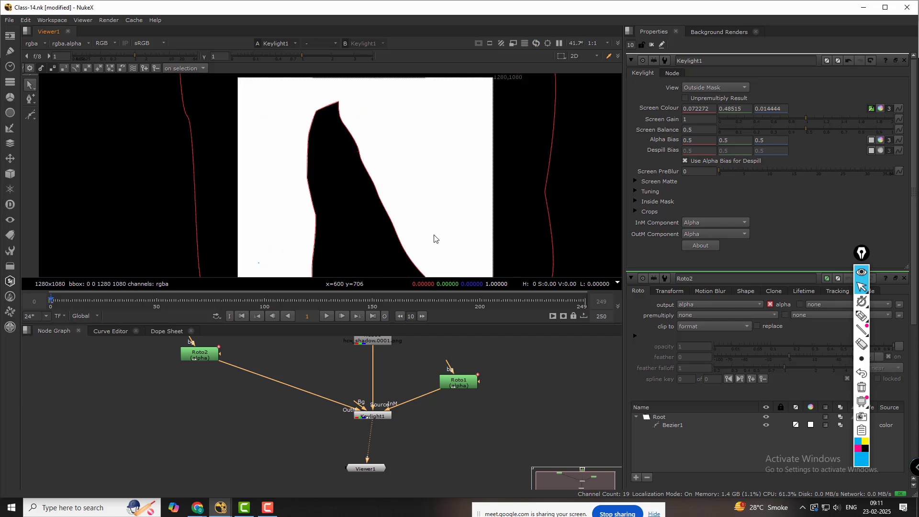
click(720, 88)
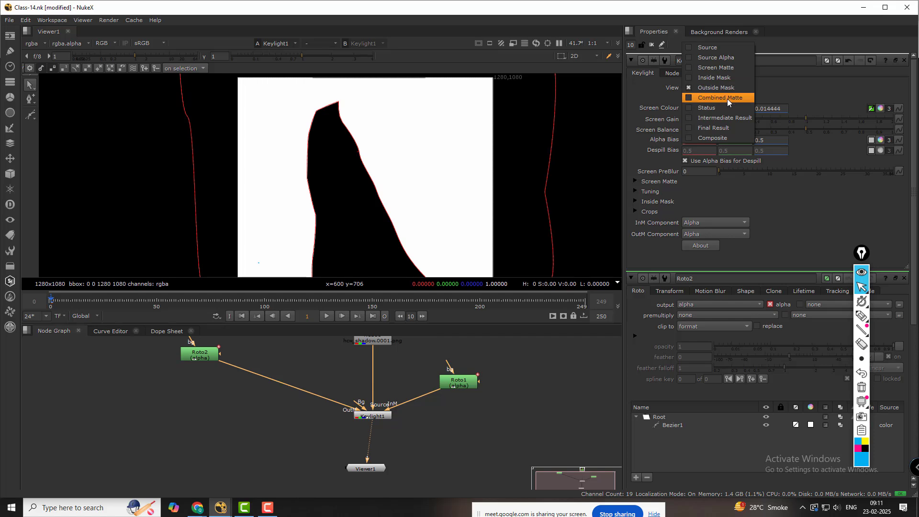
click(728, 99)
scroll(405, 164, down, 4)
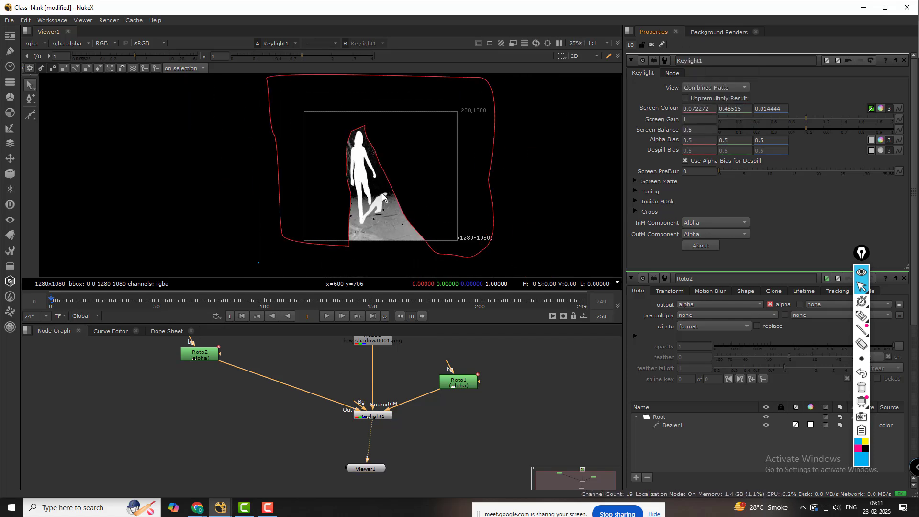
scroll(383, 197, up, 4)
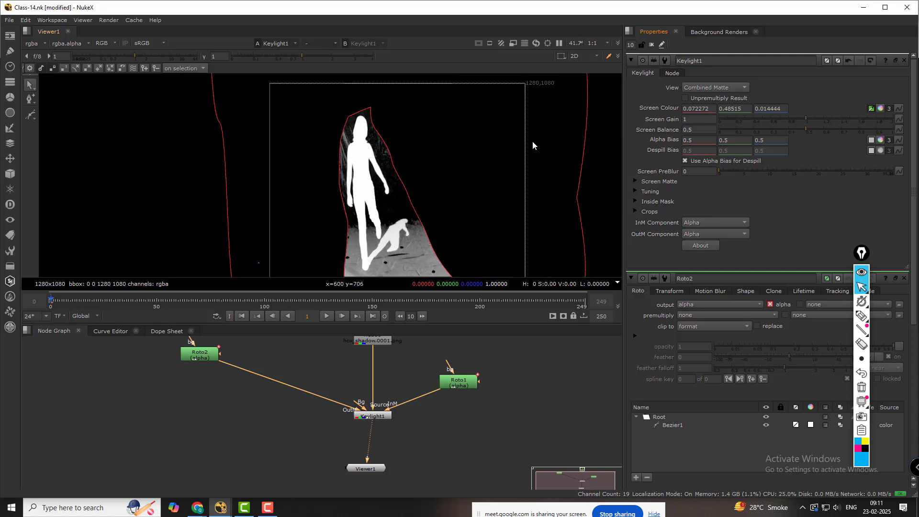
Step: Review Keylight1's Status view and its Intermediate Result view
click(720, 87)
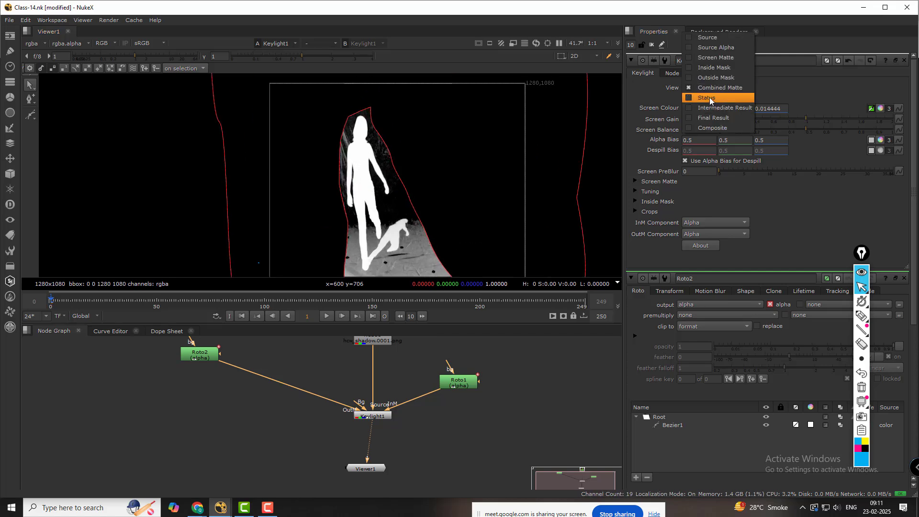
click(710, 97)
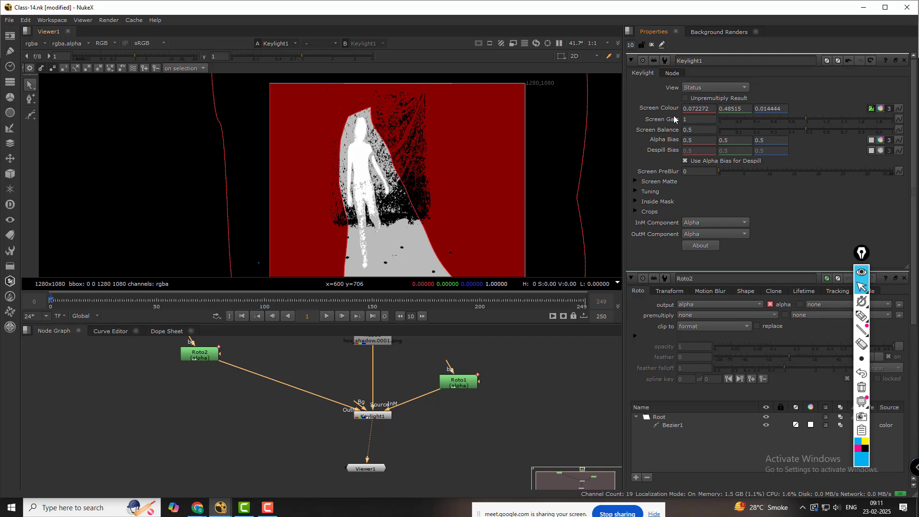
click(728, 90)
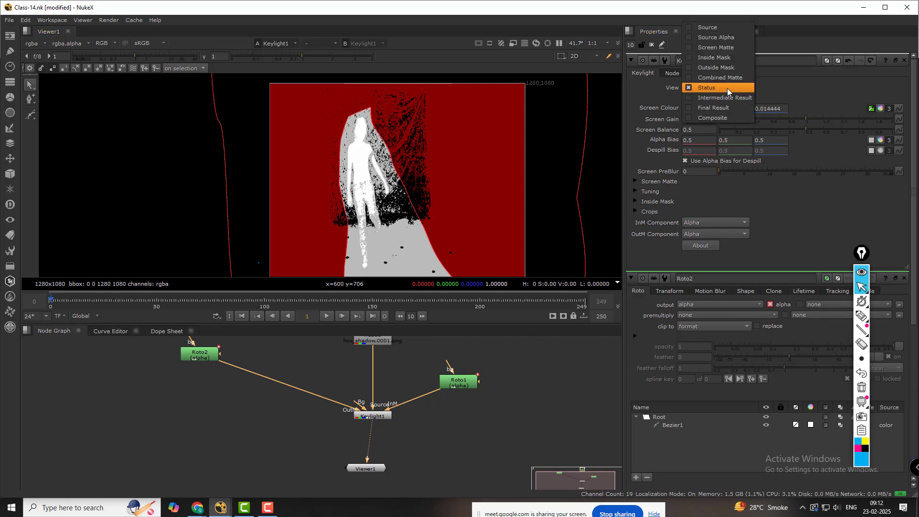
click(731, 98)
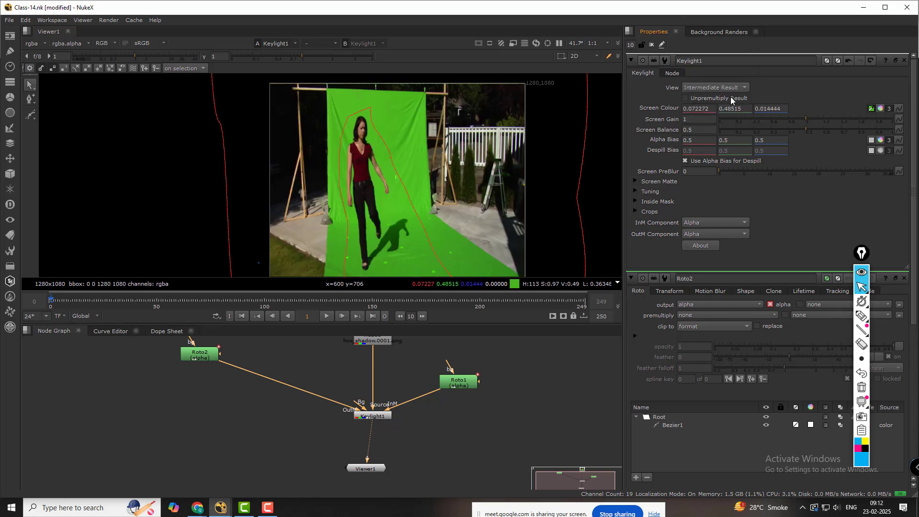
Step: Make room above Viewer1 and insert a Merge node between Keylight1 and the viewer
middle_drag(463, 417, 464, 392)
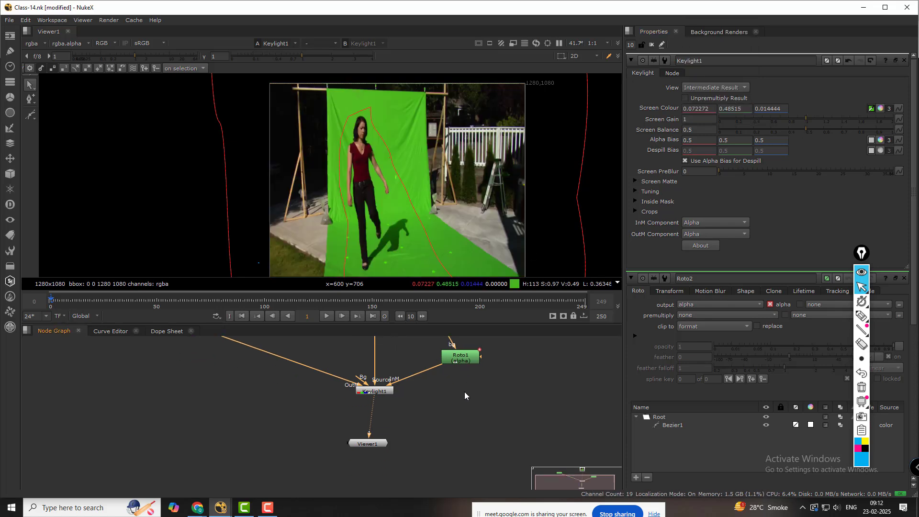
drag(379, 444, 396, 476)
click(452, 433)
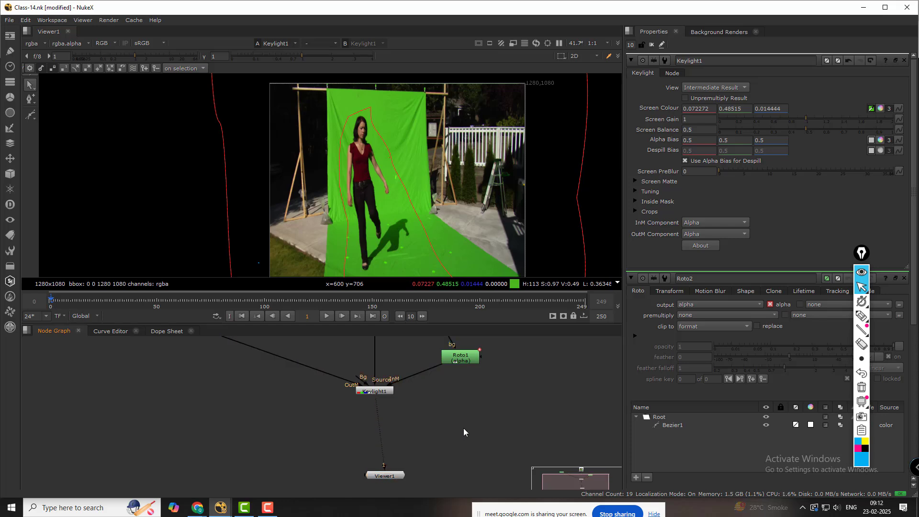
key(m)
drag(464, 435, 387, 440)
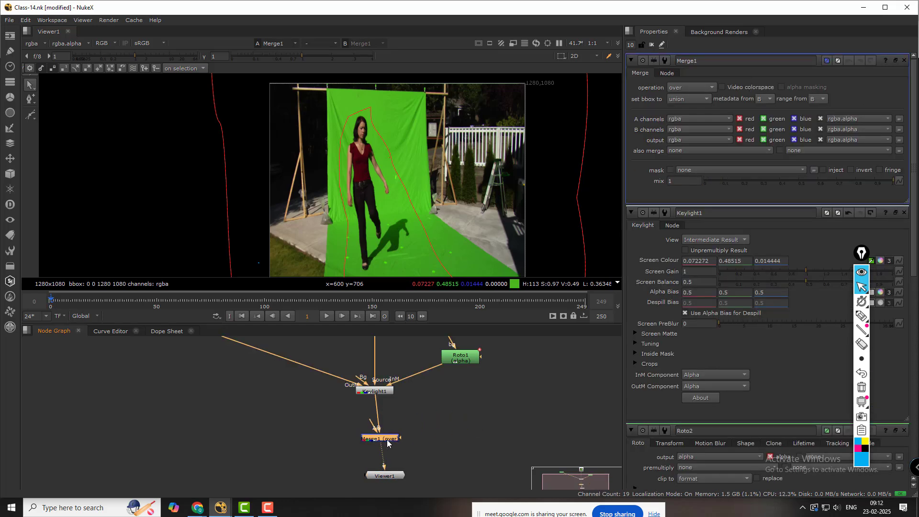
Step: Add a CheckerBoard node, connect it to Merge1, and swap the inputs so Keylight1 feeds A and the checkerboard feeds B
click(292, 427)
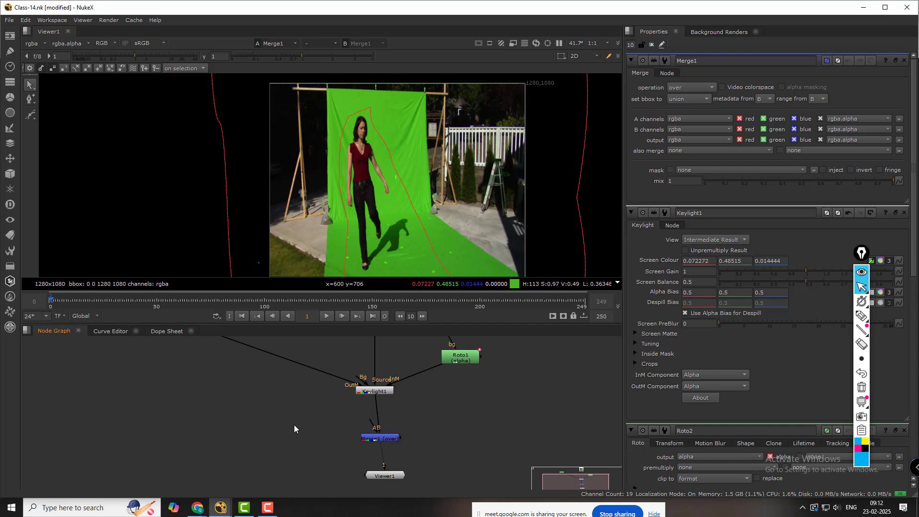
key(Tab)
text(cha)
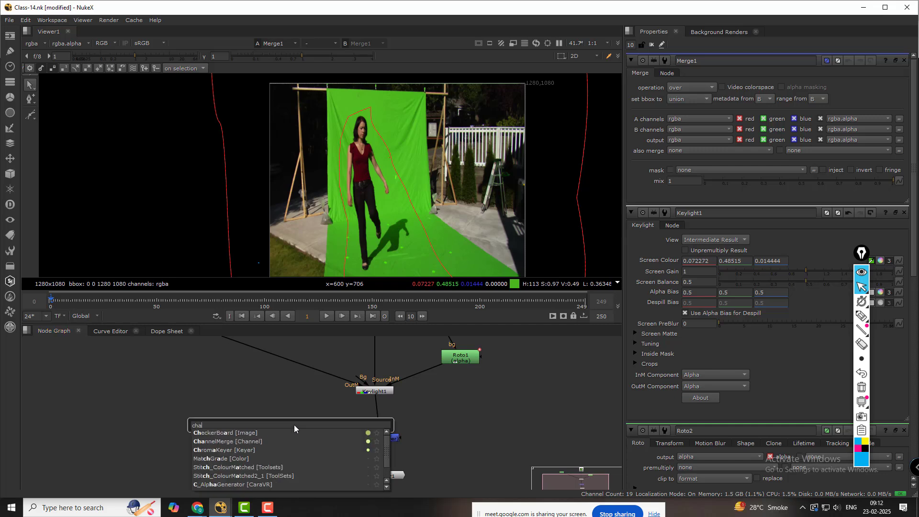
click(216, 433)
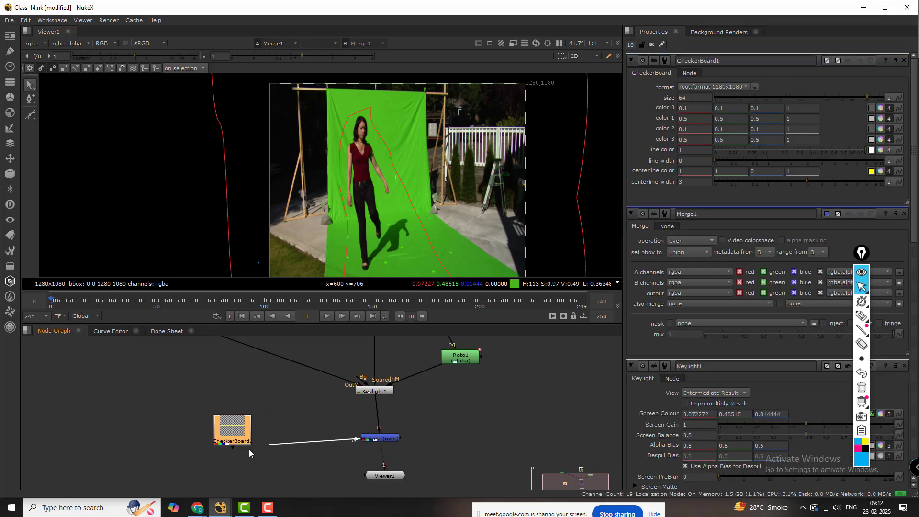
drag(249, 449, 278, 446)
click(394, 439)
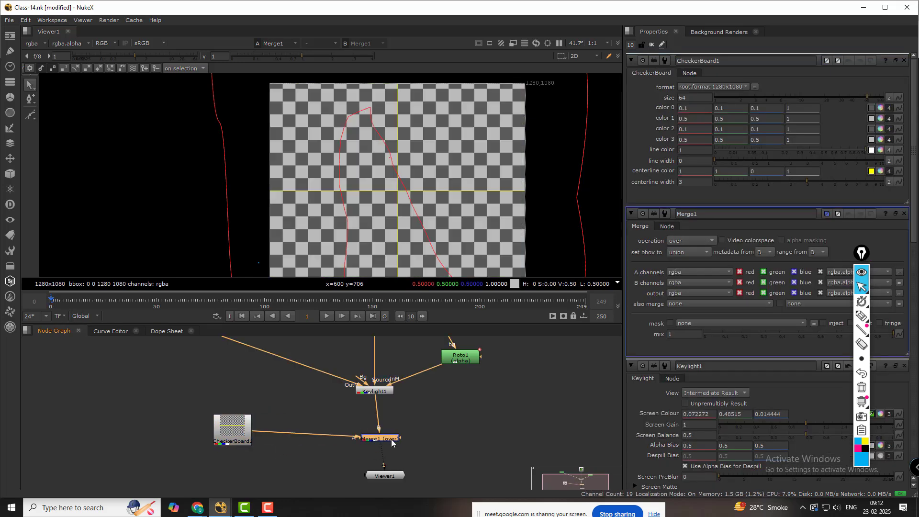
key(shift+x)
click(458, 438)
Step: Compare Keylight1's Status and Intermediate Result views through the checkerboard merge, examining the area around the woman
scroll(425, 169, up, 4)
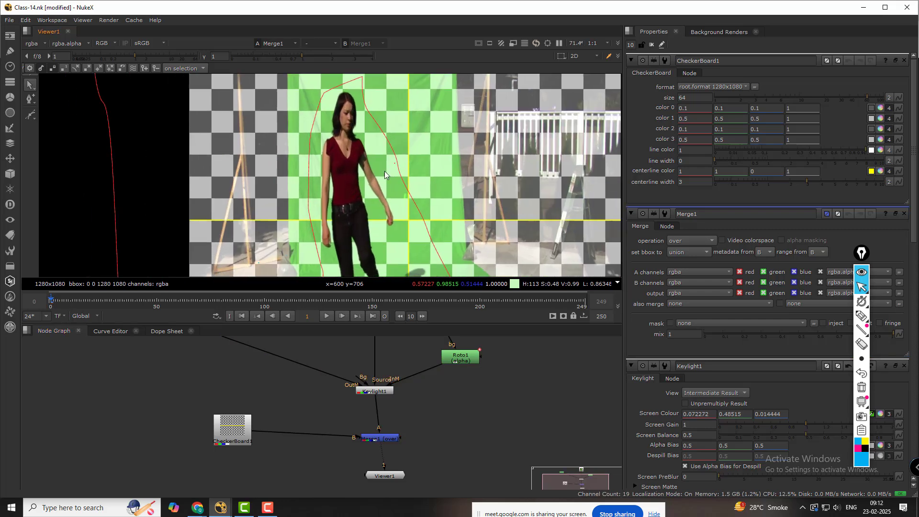
middle_drag(385, 173, 399, 170)
click(387, 392)
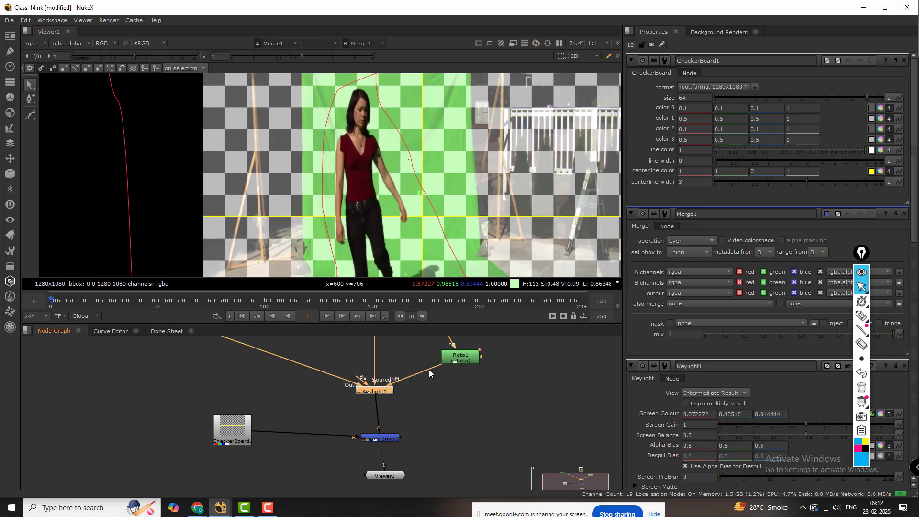
key(Return)
click(709, 84)
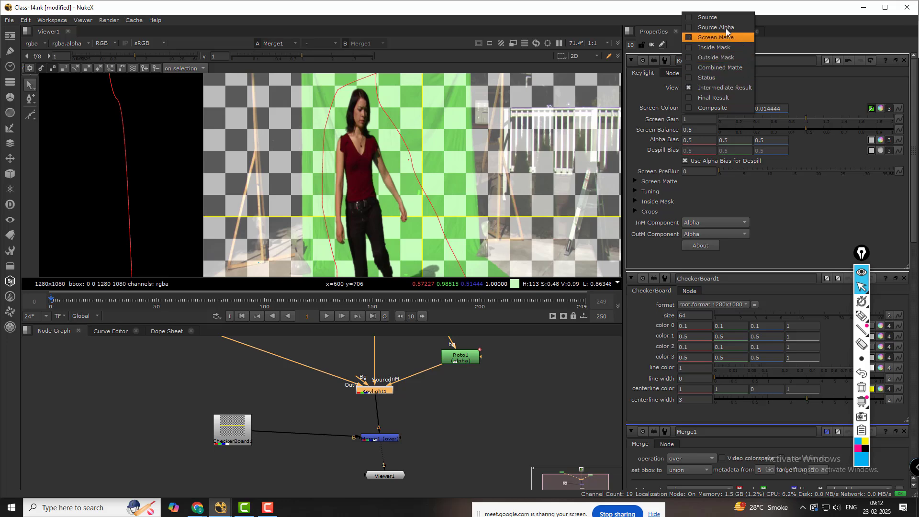
click(718, 76)
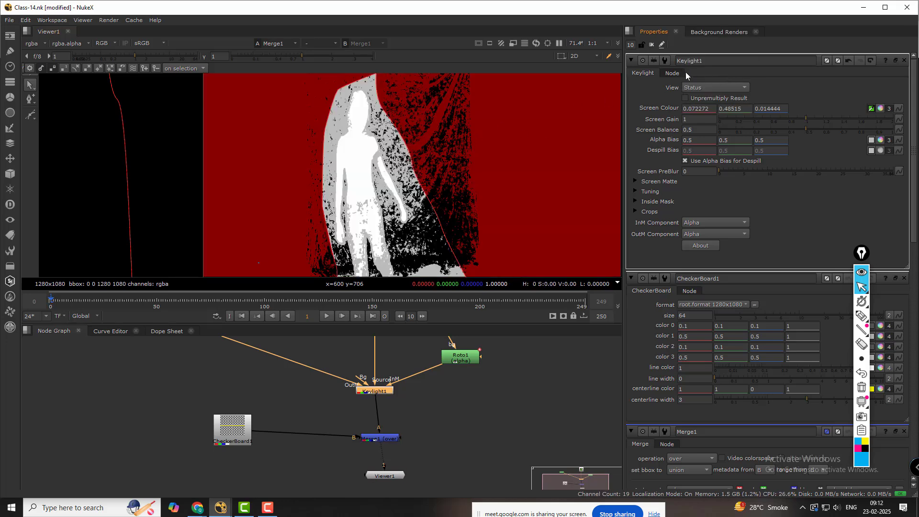
click(703, 87)
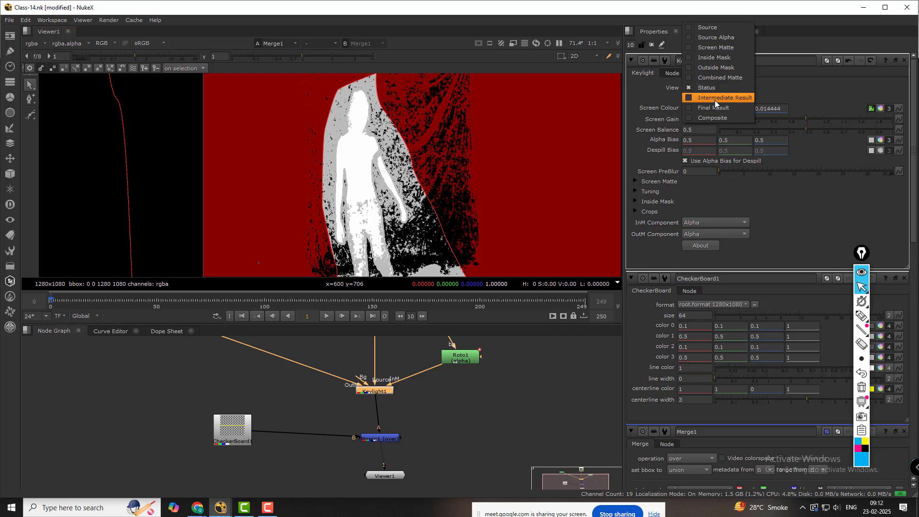
click(714, 100)
scroll(377, 162, up, 2)
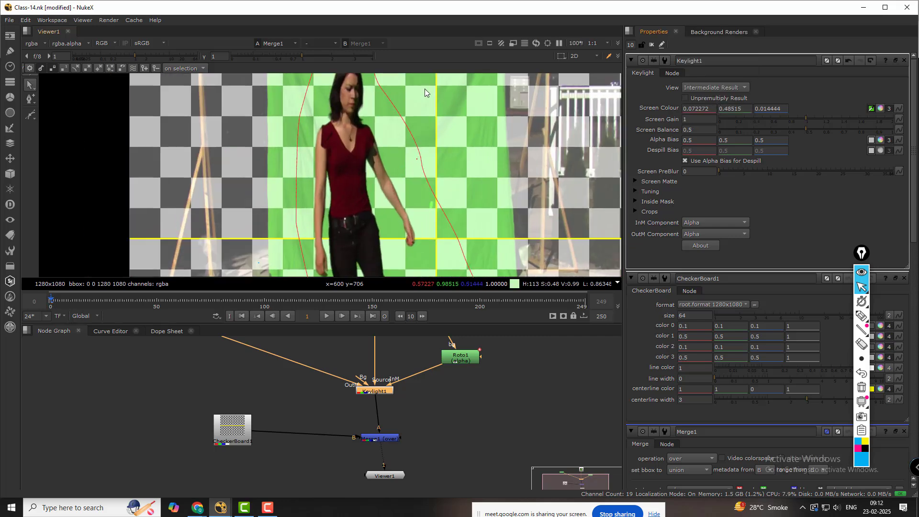
middle_drag(386, 83, 406, 139)
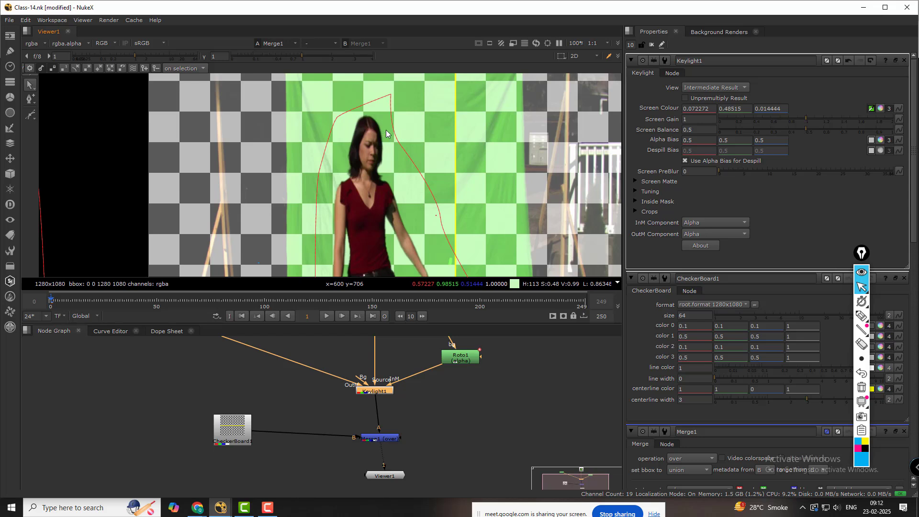
Step: Examine the woman's arm edges and shadow in Keylight1's Composite view and switch the View to Final Result
click(737, 86)
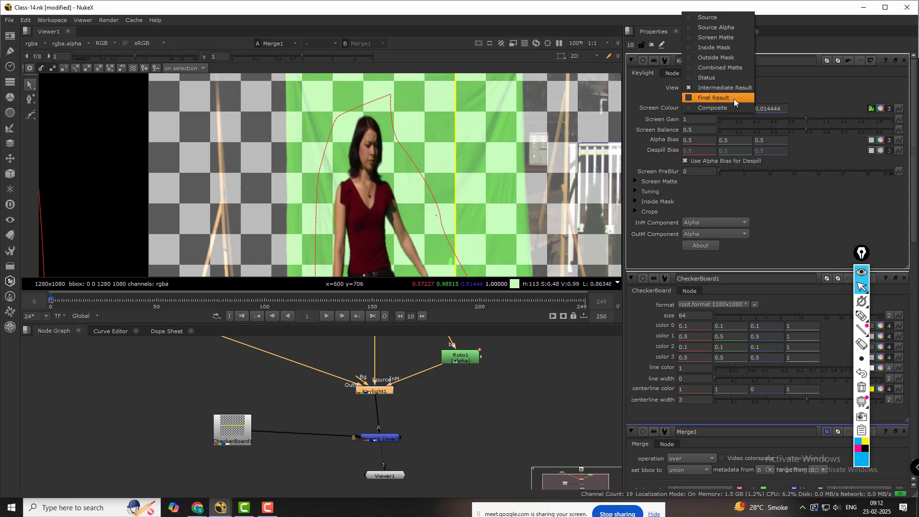
click(734, 108)
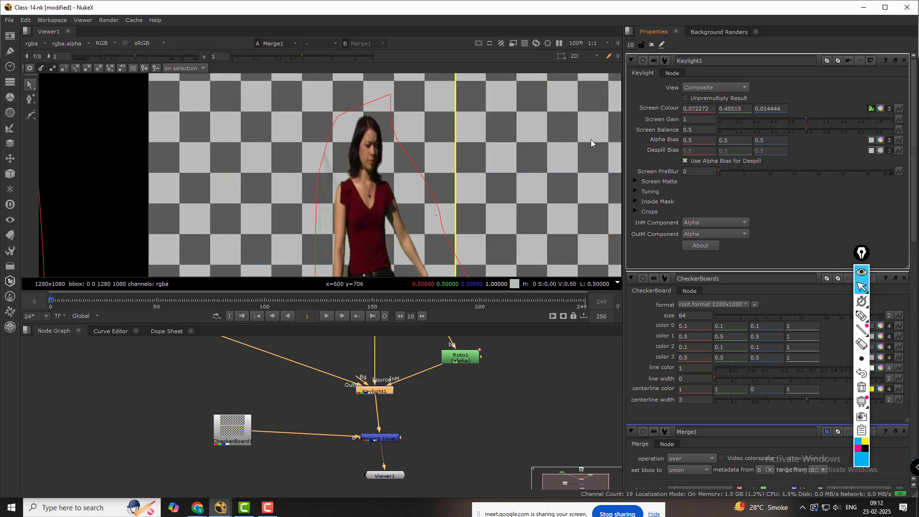
scroll(437, 189, down, 2)
middle_drag(443, 207, 436, 149)
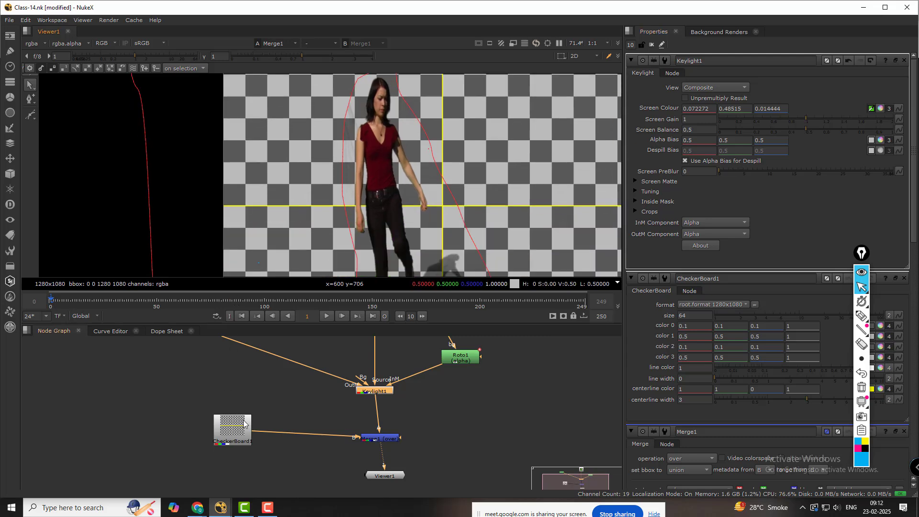
scroll(426, 178, up, 9)
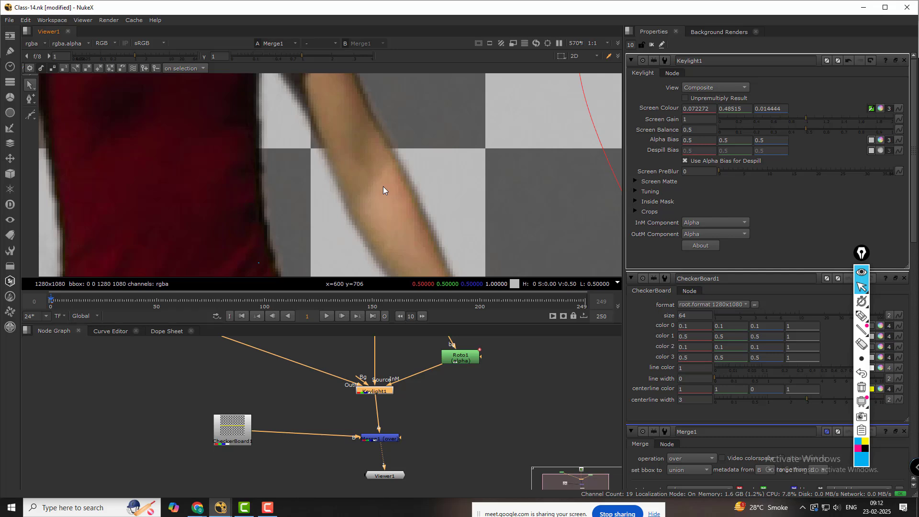
scroll(385, 186, down, 8)
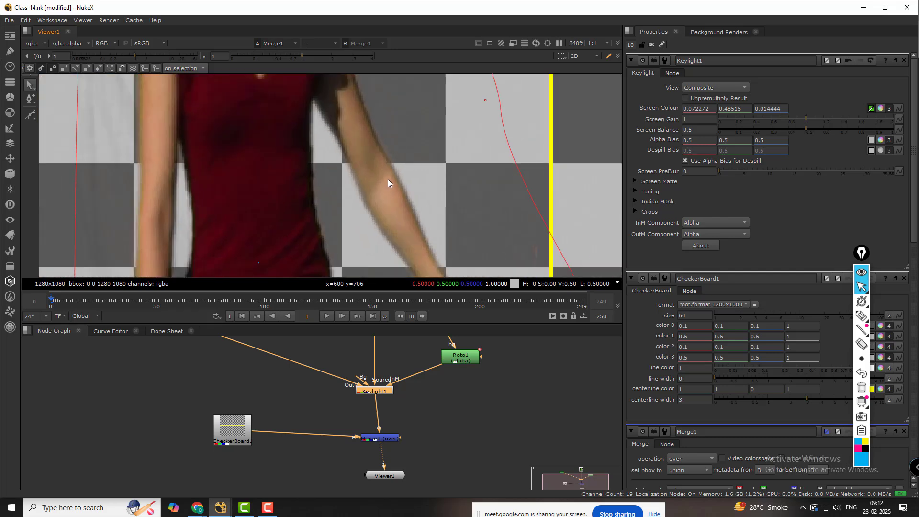
click(718, 89)
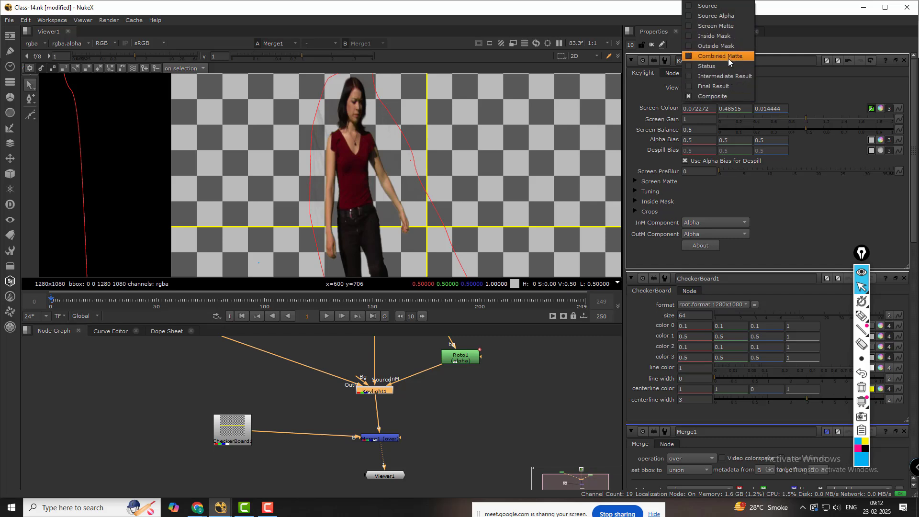
click(726, 88)
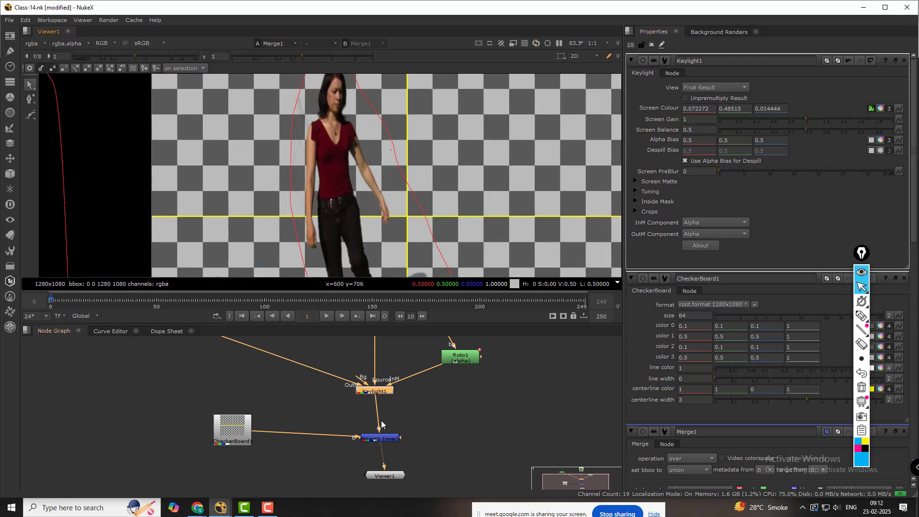
Step: Connect Keylight1's Bg input to CheckerBoard1, detach the checkerboard from Merge1, and view Keylight1 directly
drag(366, 383, 227, 447)
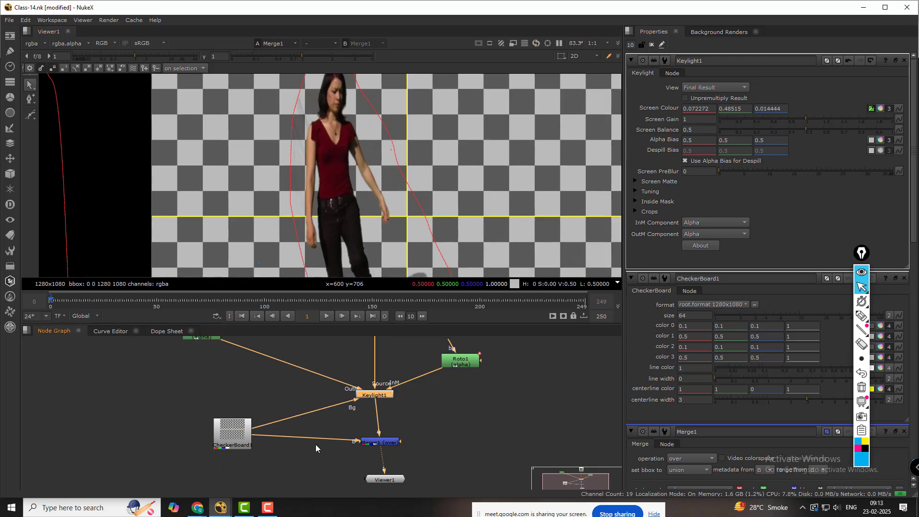
drag(346, 441, 389, 406)
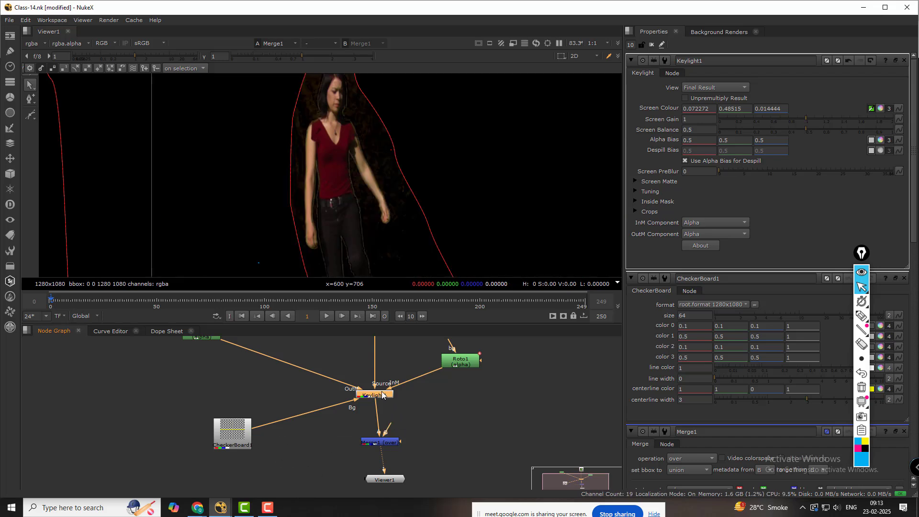
key(1)
Step: Move Merge1 off to the side with Viewer1 below Keylight1, and examine the Final Result around the woman's arm
drag(395, 479, 337, 476)
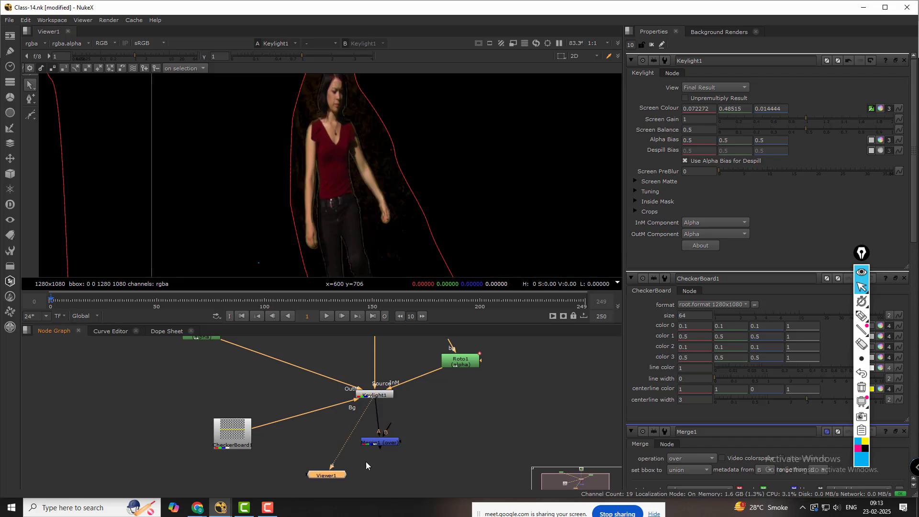
drag(381, 442, 463, 446)
scroll(386, 191, up, 5)
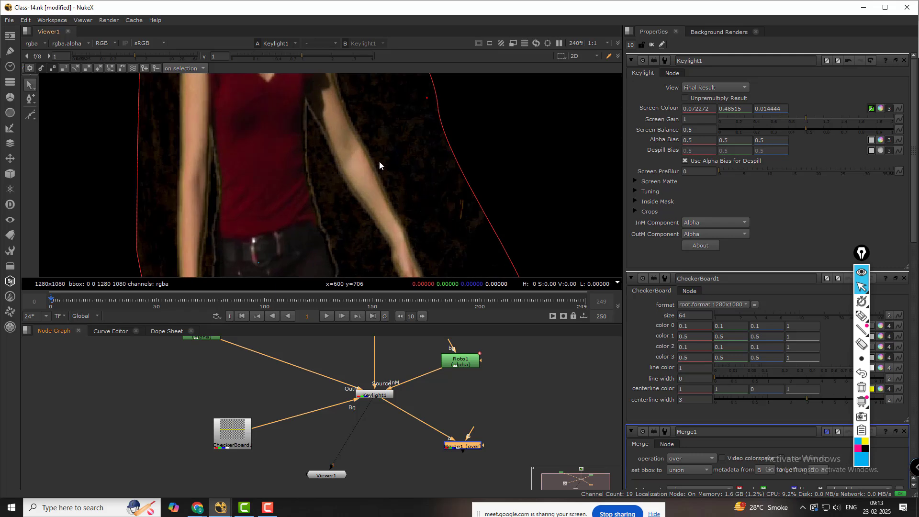
drag(332, 473, 375, 487)
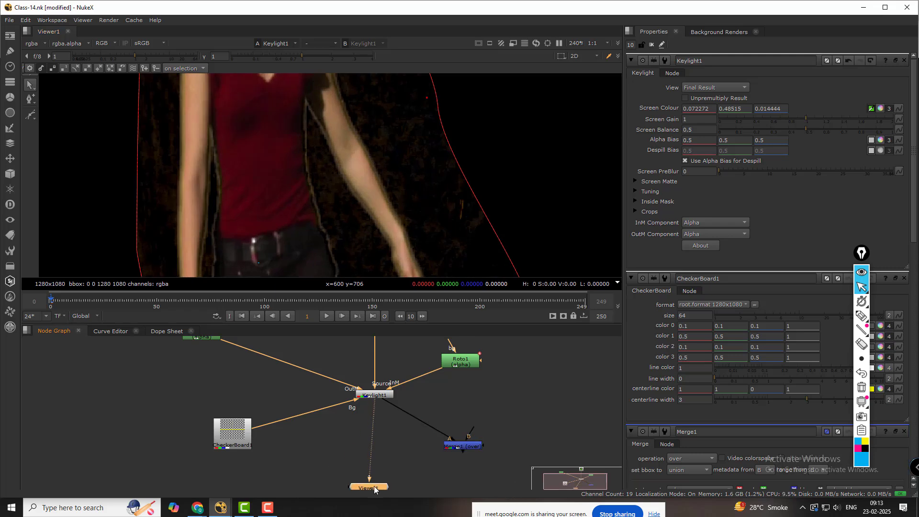
Step: Set Keylight1's View to Intermediate Result and examine the whole frame
click(731, 88)
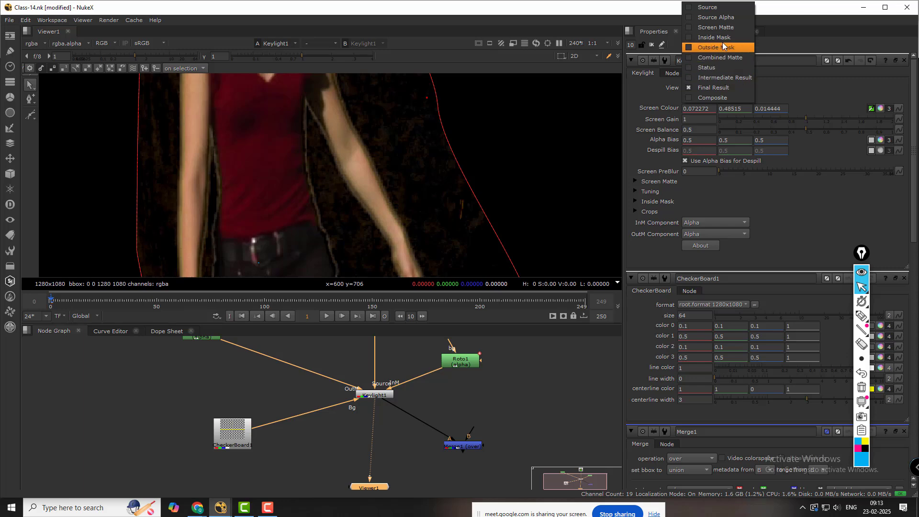
click(725, 78)
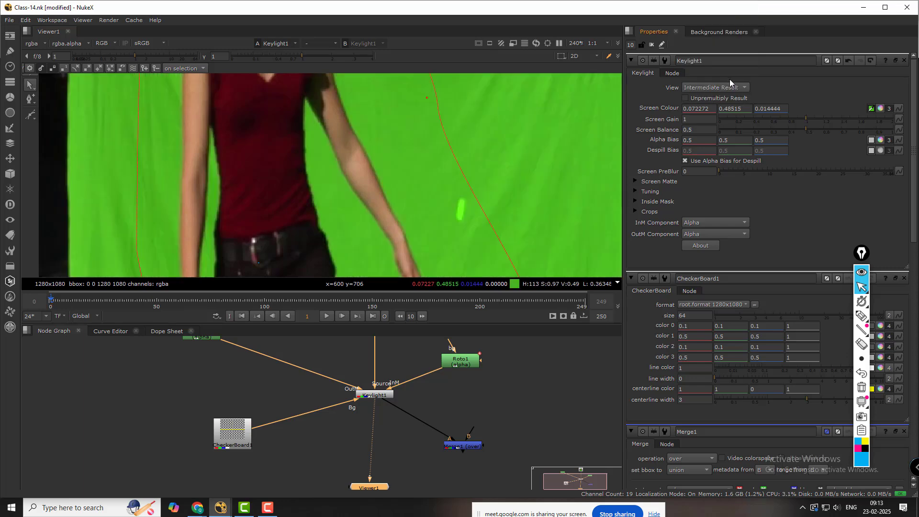
scroll(505, 159, down, 5)
scroll(503, 160, down, 3)
middle_drag(504, 160, 355, 156)
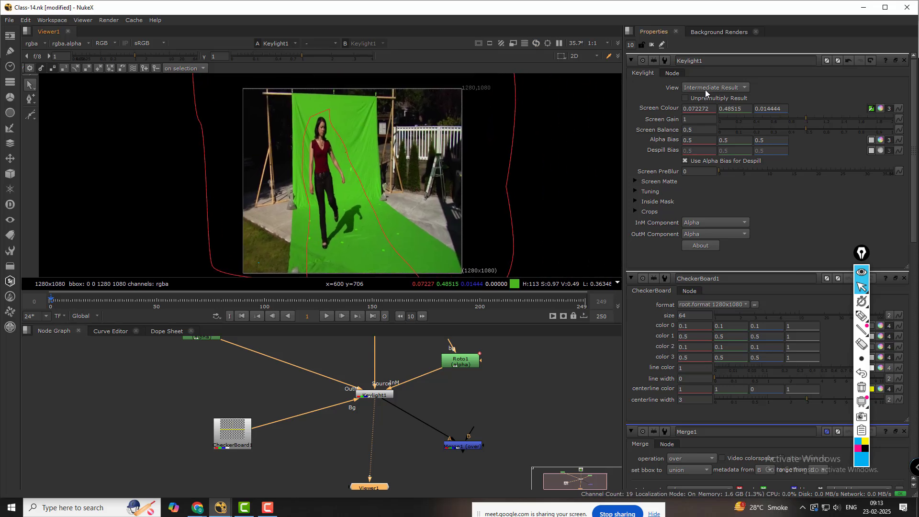
Step: Delete the CheckerBoard1 and Merge1 nodes from the node graph
drag(165, 396, 328, 461)
key(Delete)
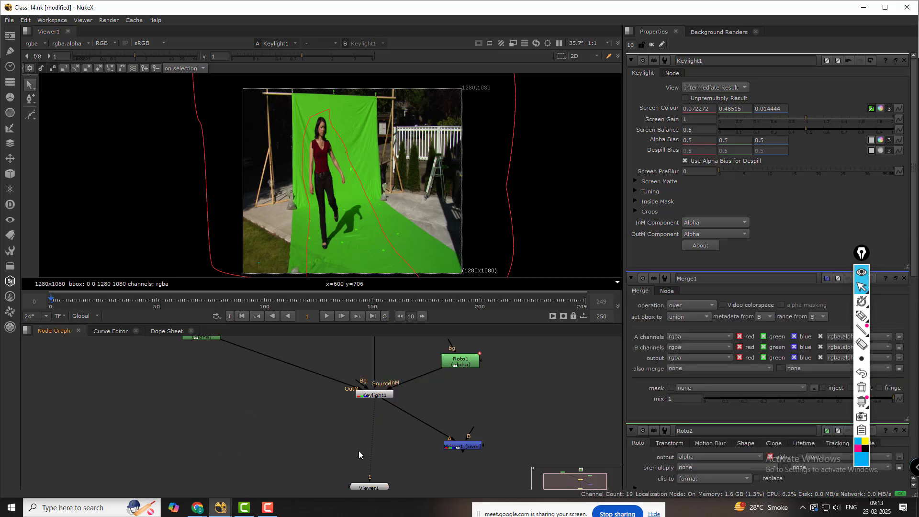
drag(518, 423, 439, 464)
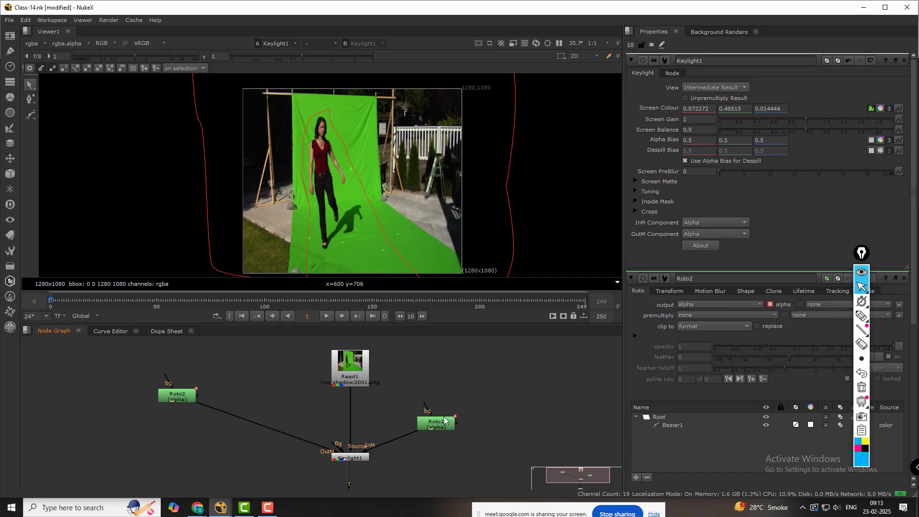
Step: Delete the Roto1, Keylight1 and Roto2 nodes from the node graph
double_click(436, 423)
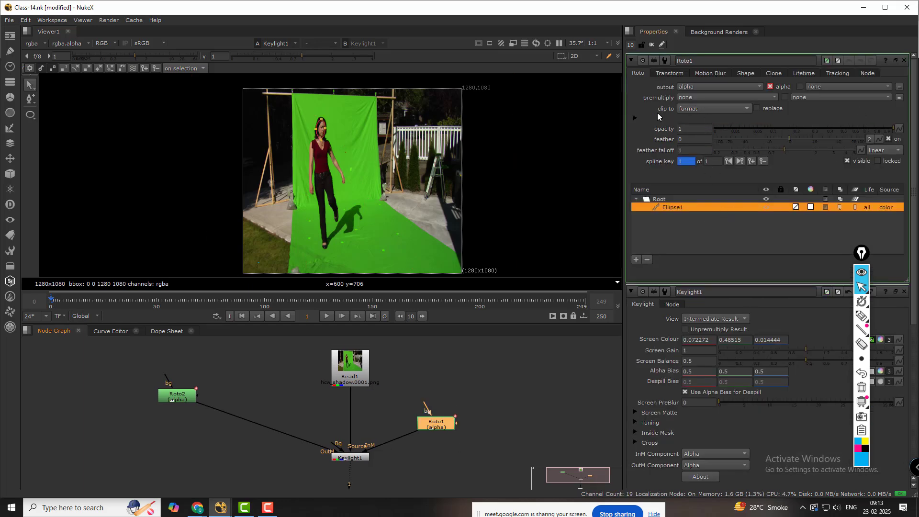
double_click(351, 458)
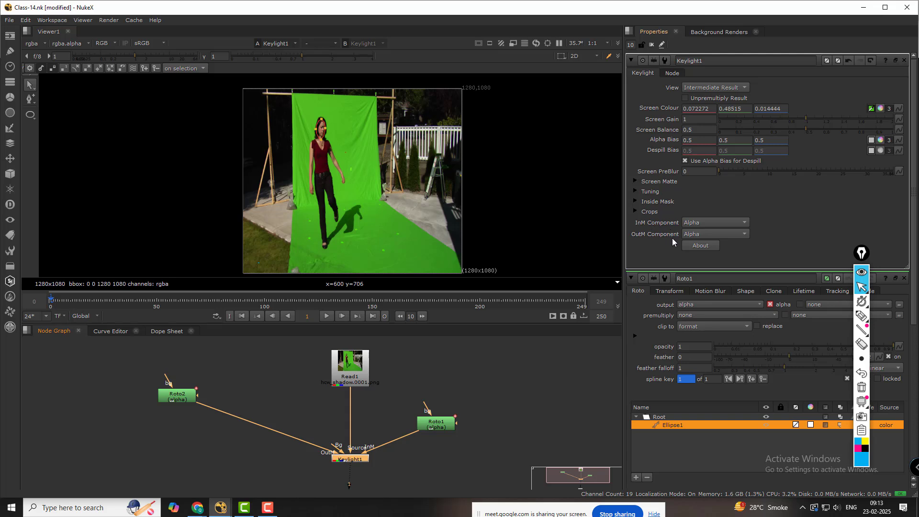
drag(507, 376, 404, 470)
key(Delete)
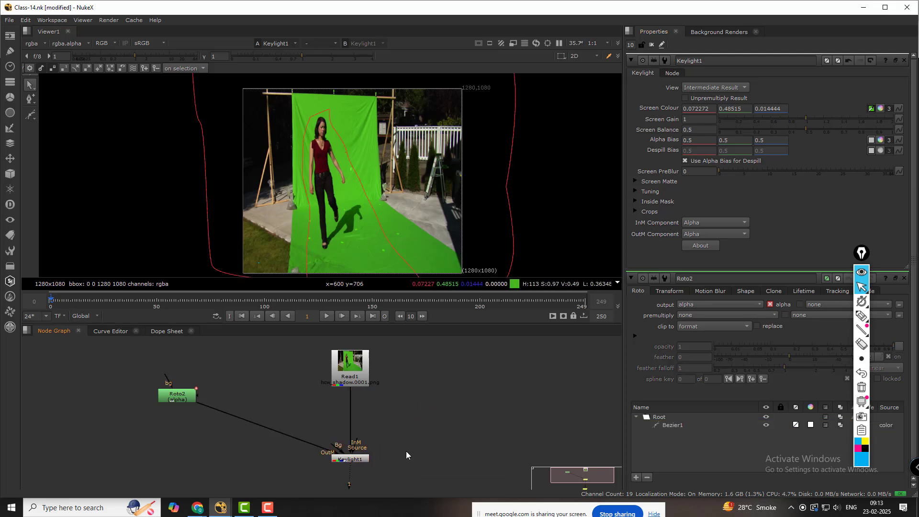
click(352, 459)
key(Delete)
drag(257, 348, 54, 444)
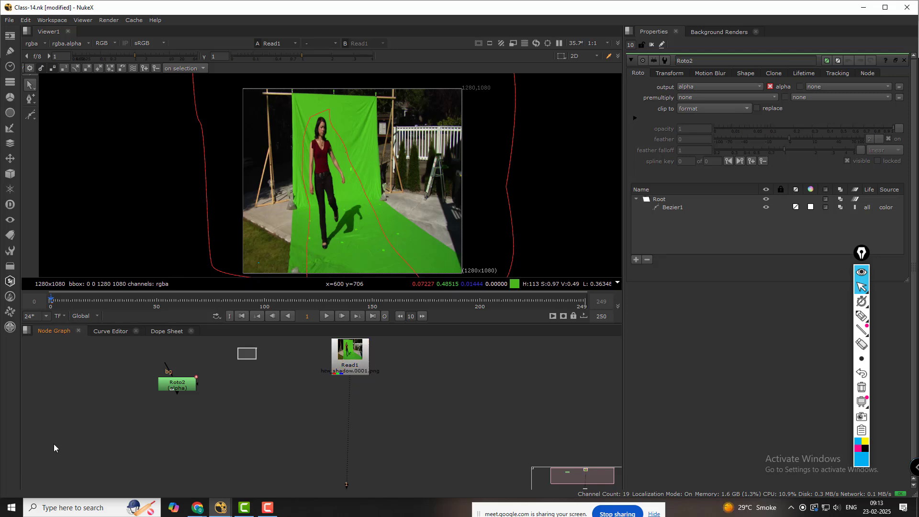
key(Delete)
Step: Enlarge the node graph area and move Viewer1 further below Read1 to make room between them
middle_drag(429, 429, 403, 392)
scroll(403, 392, down, 3)
scroll(403, 392, down, 1)
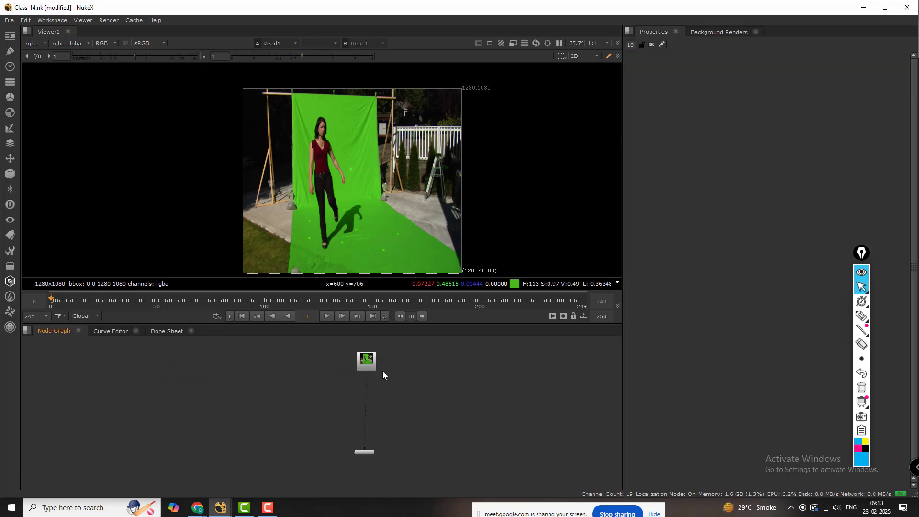
scroll(379, 388, up, 7)
scroll(428, 400, down, 8)
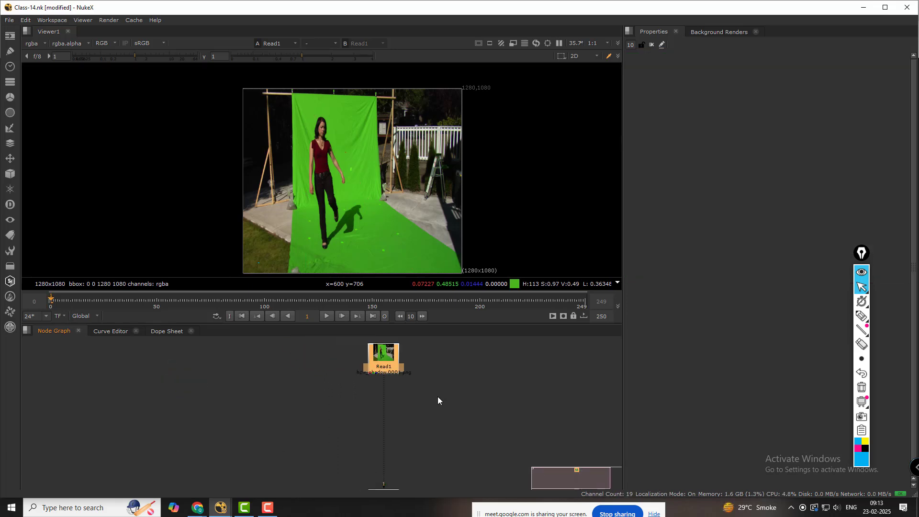
scroll(412, 431, down, 2)
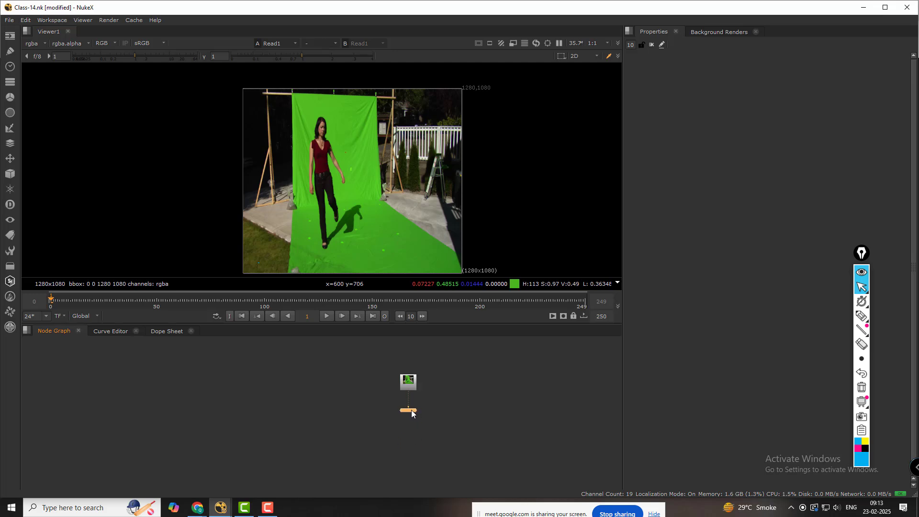
scroll(456, 392, up, 4)
scroll(456, 392, up, 5)
middle_drag(311, 395, 516, 369)
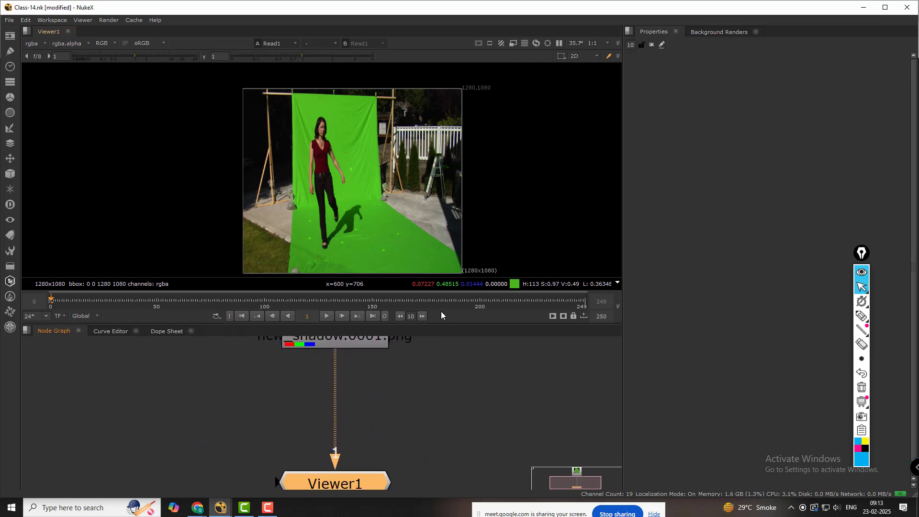
drag(442, 324, 384, 329)
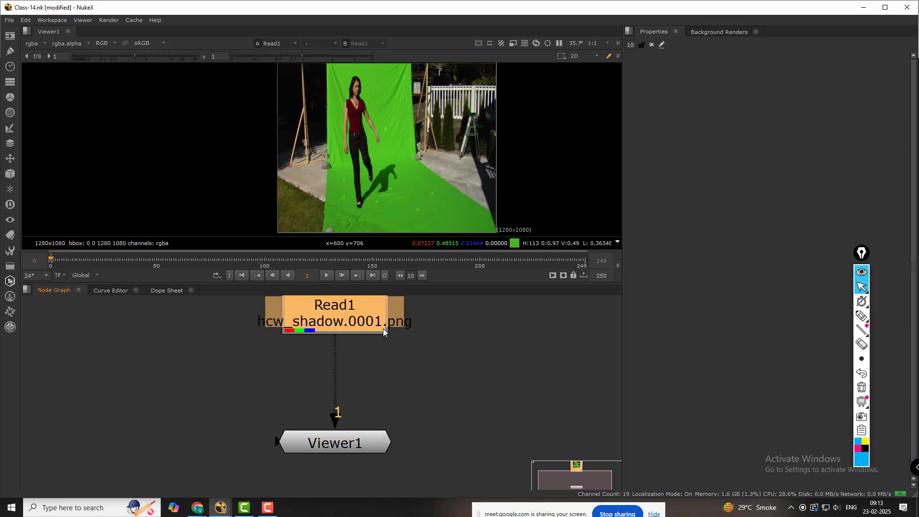
drag(364, 447, 367, 476)
middle_drag(452, 359, 493, 382)
click(477, 370)
scroll(481, 369, down, 1)
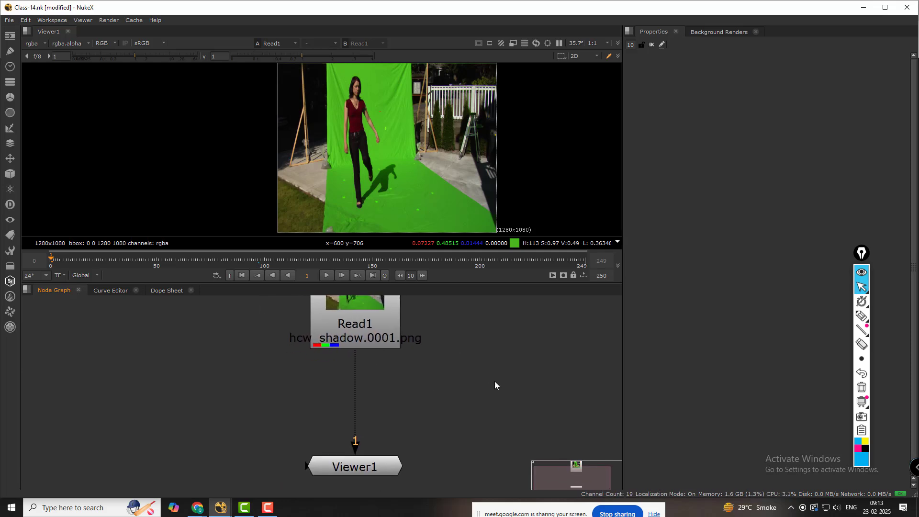
Step: Add a new Keylight node and insert it between Read1 and Viewer1
key(Tab)
text(key)
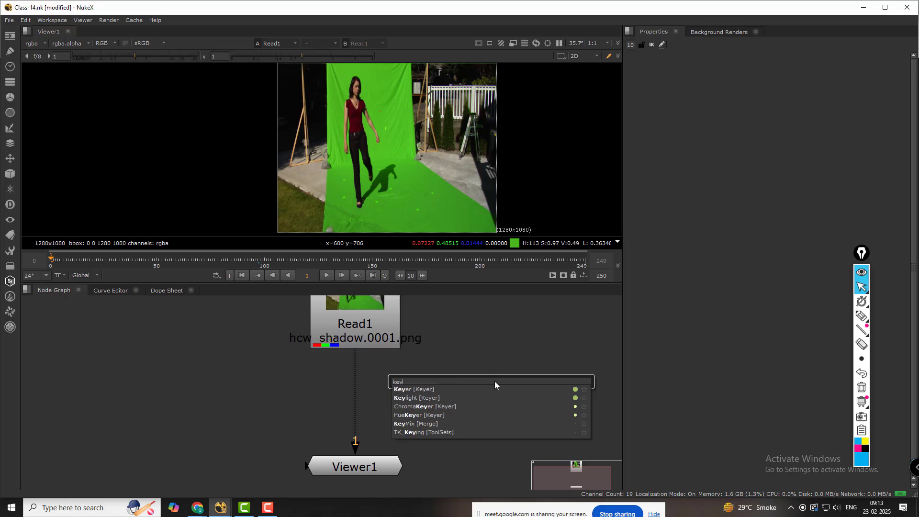
click(418, 399)
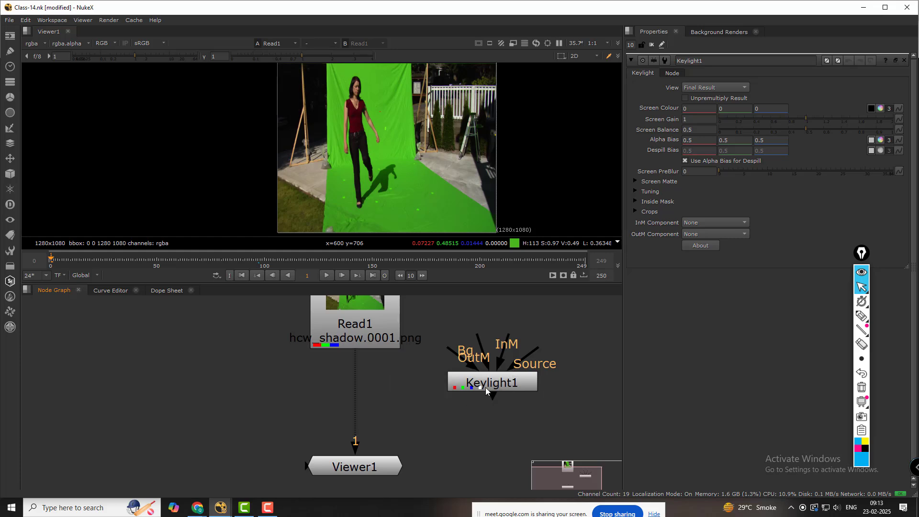
mouse_move(341, 398)
mouse_down()
mouse_move(366, 395)
mouse_move(347, 406)
mouse_up()
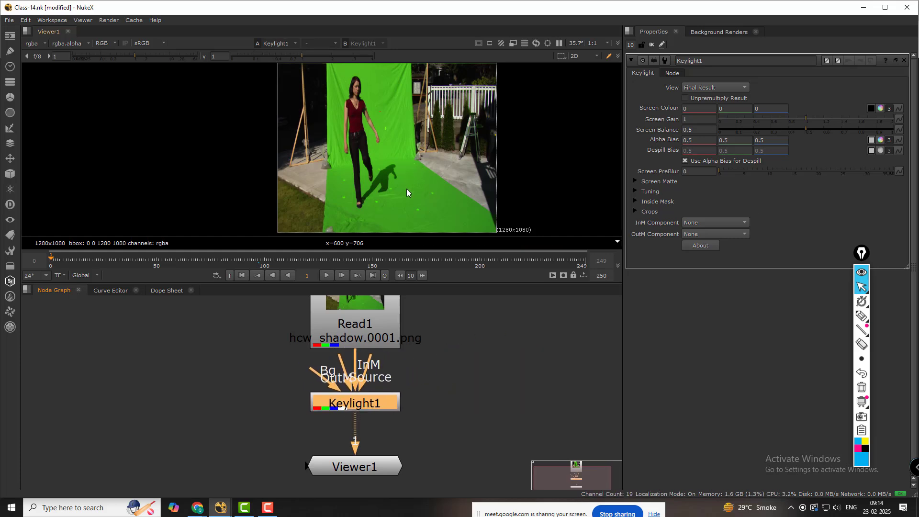
Step: Sample Keylight1's Screen Colour from the green backdrop beside the woman's legs
scroll(407, 192, up, 3)
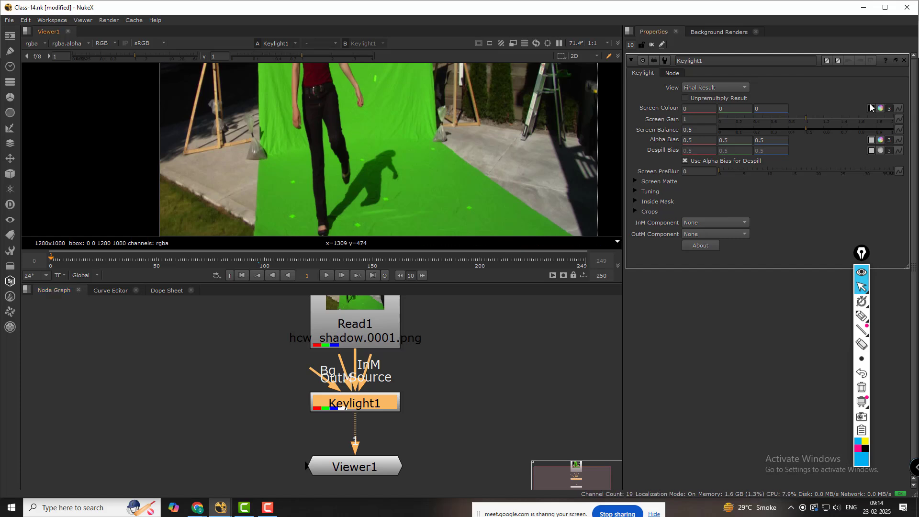
click(873, 109)
ctrl+click(356, 128)
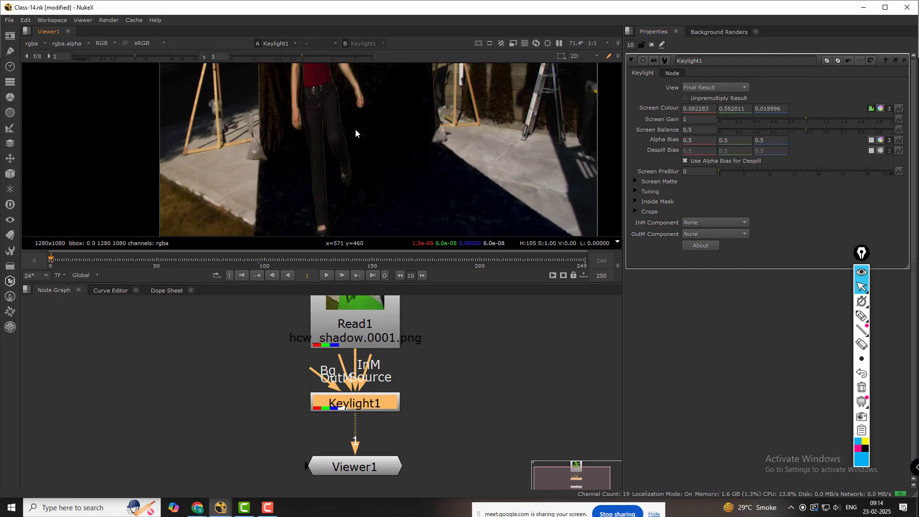
scroll(410, 144, down, 5)
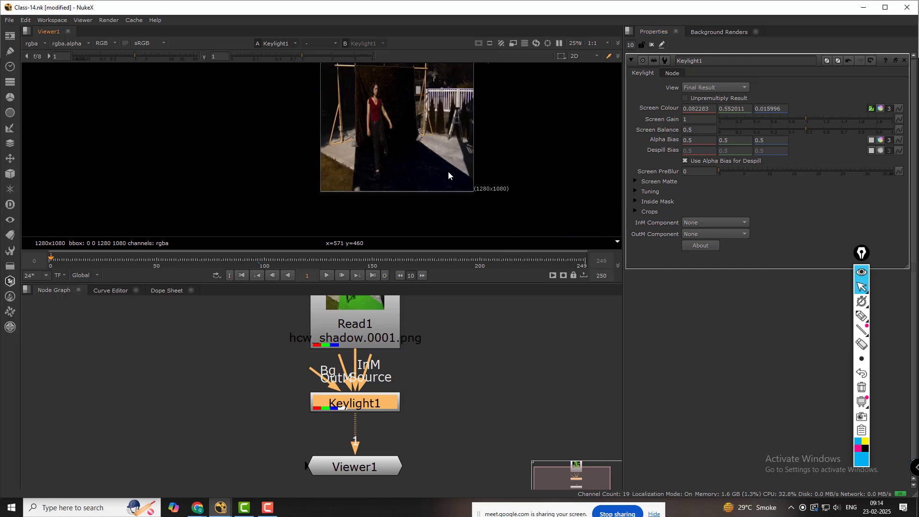
middle_drag(448, 171, 443, 184)
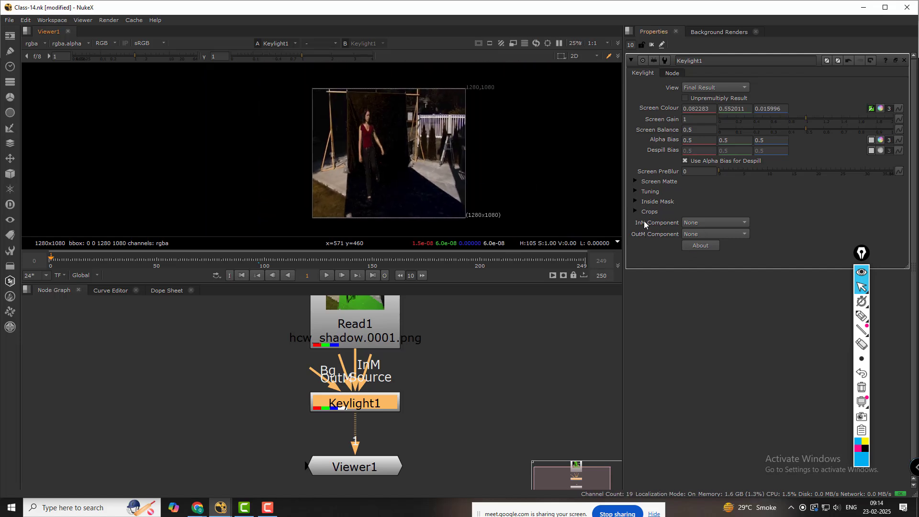
Step: Expand Keylight1's Crops settings and compare the frame with Keylight1 disabled and enabled
click(635, 211)
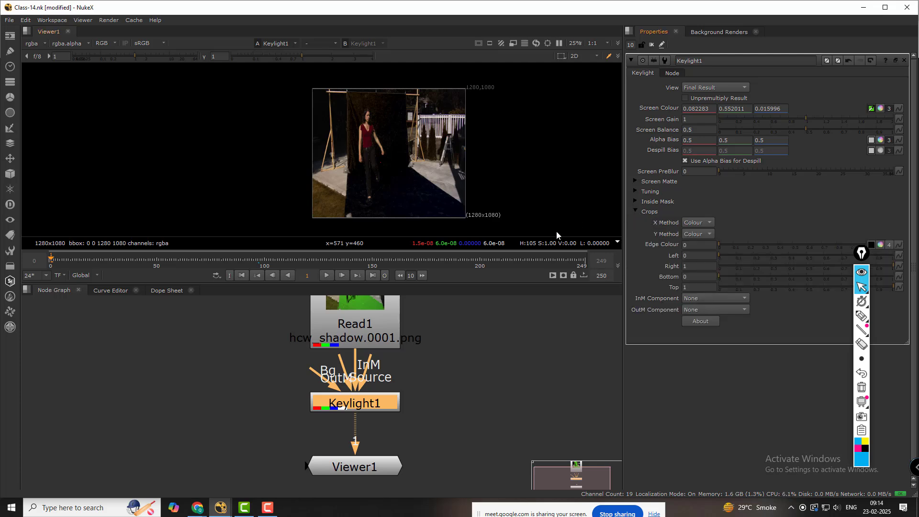
click(545, 339)
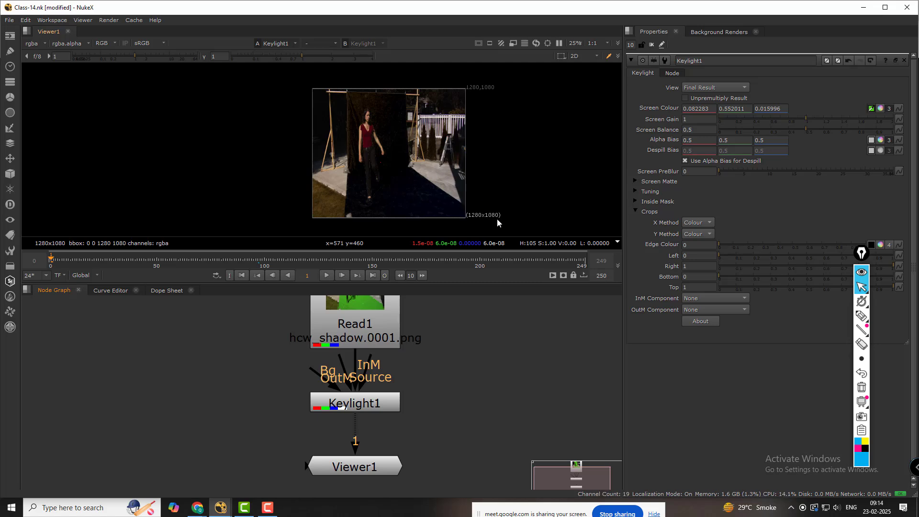
click(386, 323)
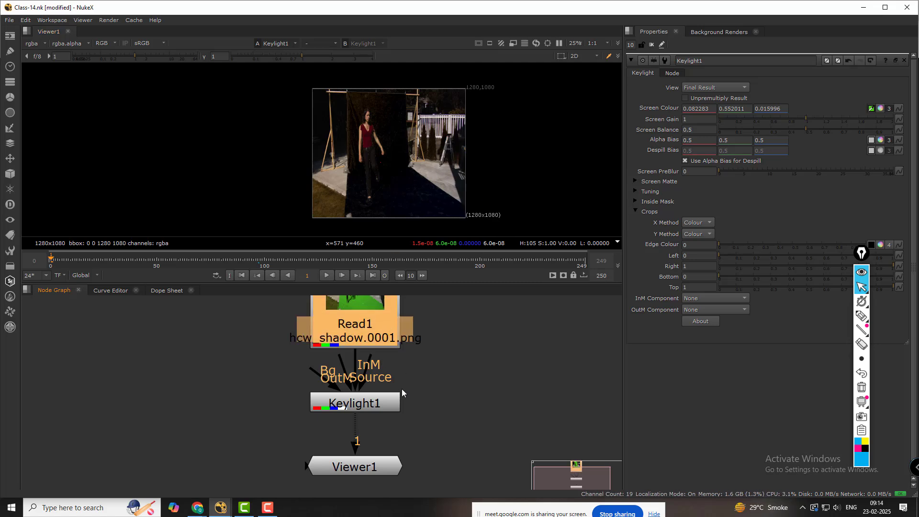
click(396, 405)
key(d)
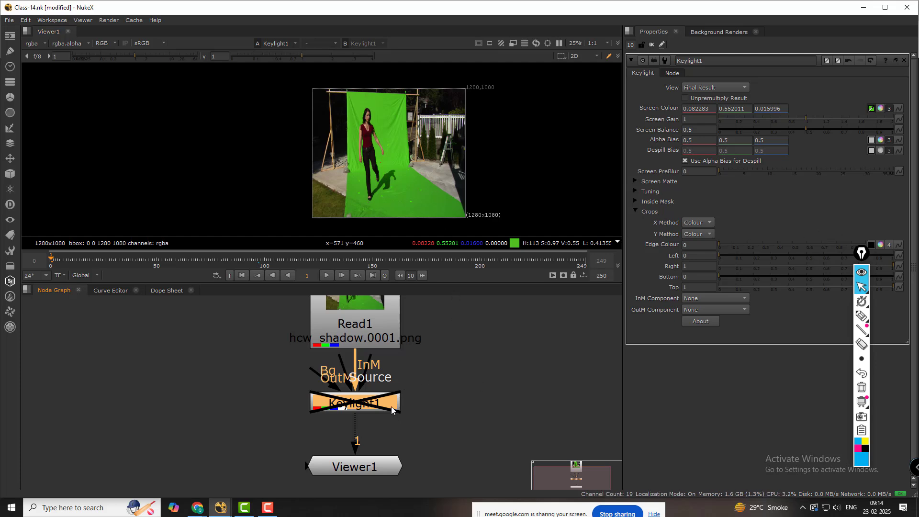
key(d)
click(455, 393)
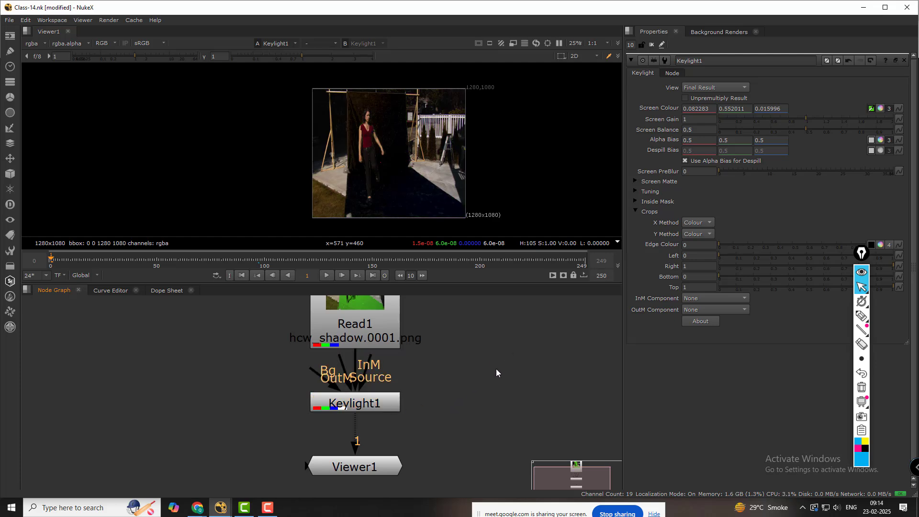
Step: Add a Roto node beside Read1 and choose the Bezier shape tool
middle_drag(496, 369, 479, 377)
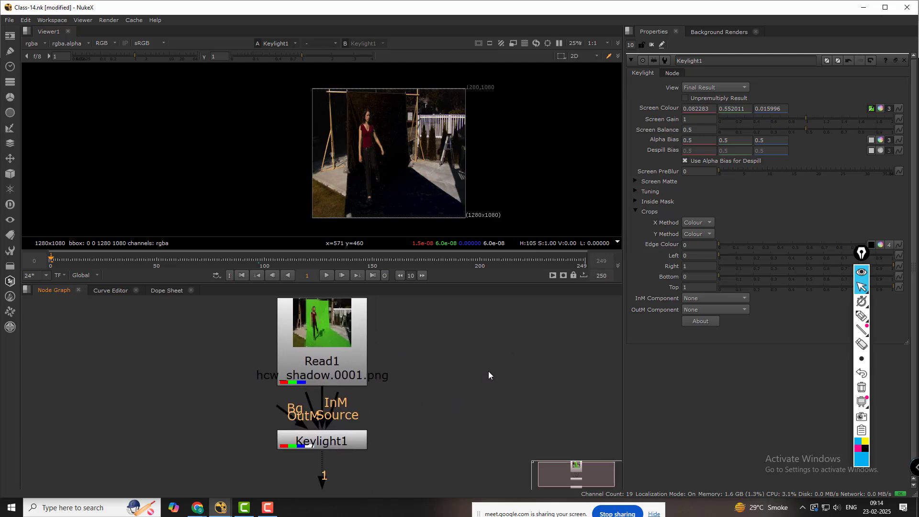
key(o)
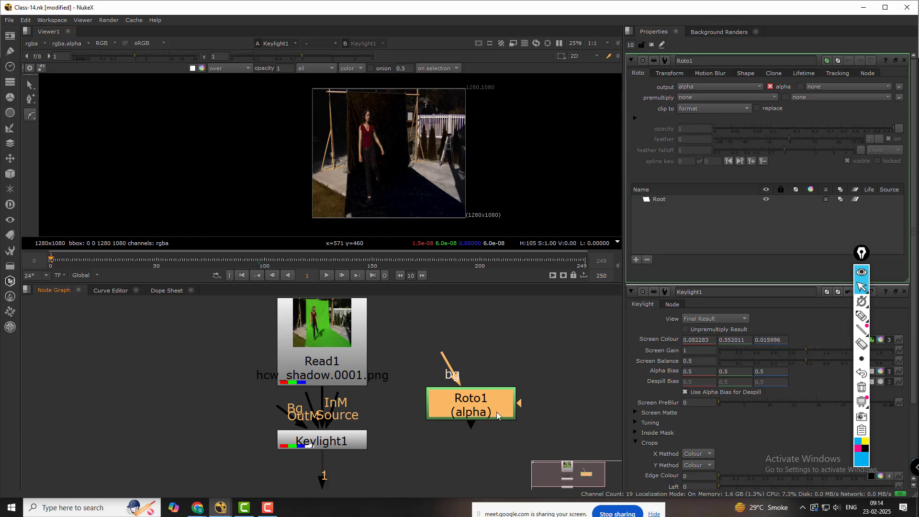
drag(496, 412, 503, 380)
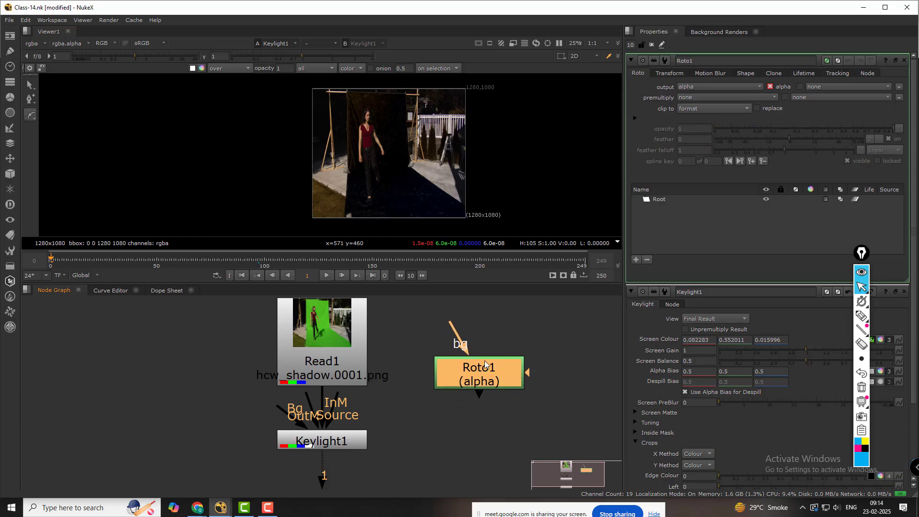
click(30, 116)
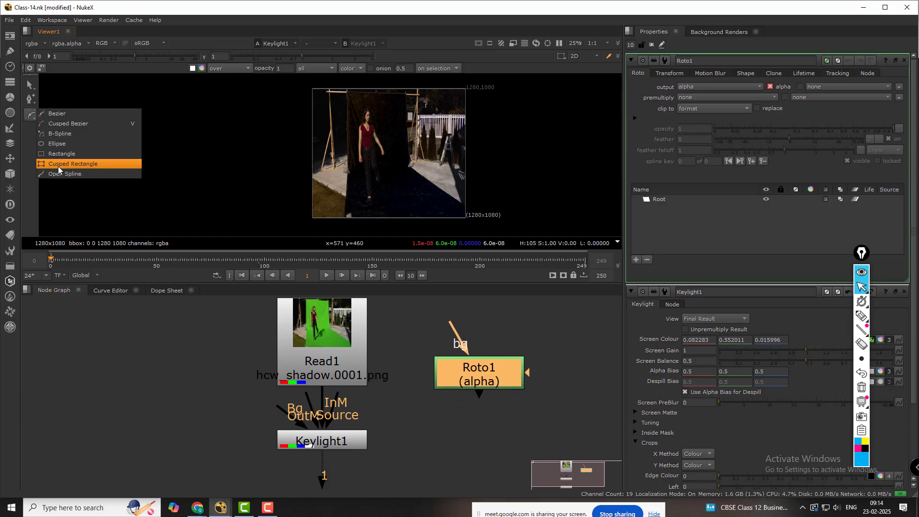
click(60, 113)
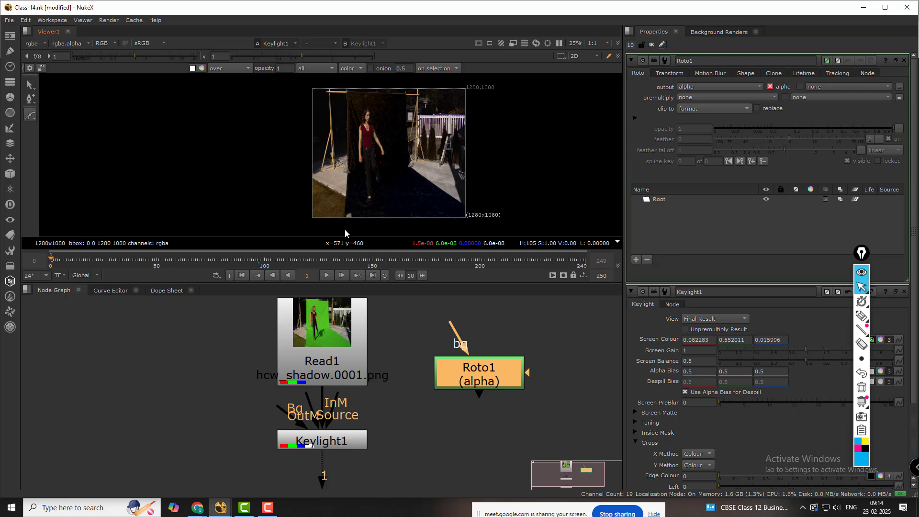
Step: Draw a closed Bezier around the area outside the green screen, following the screen's edges and looping back beyond the frame borders
click(351, 223)
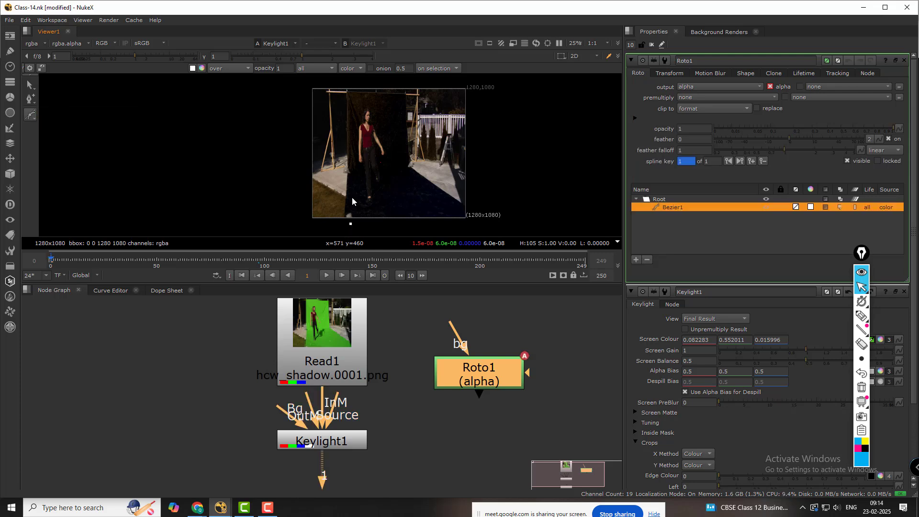
click(353, 146)
click(353, 96)
click(401, 95)
click(404, 167)
click(479, 223)
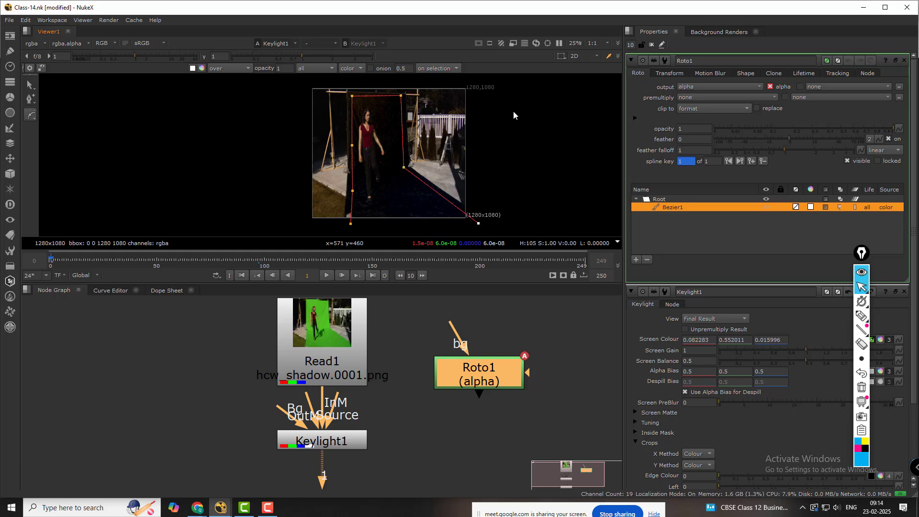
click(505, 80)
click(296, 79)
click(291, 208)
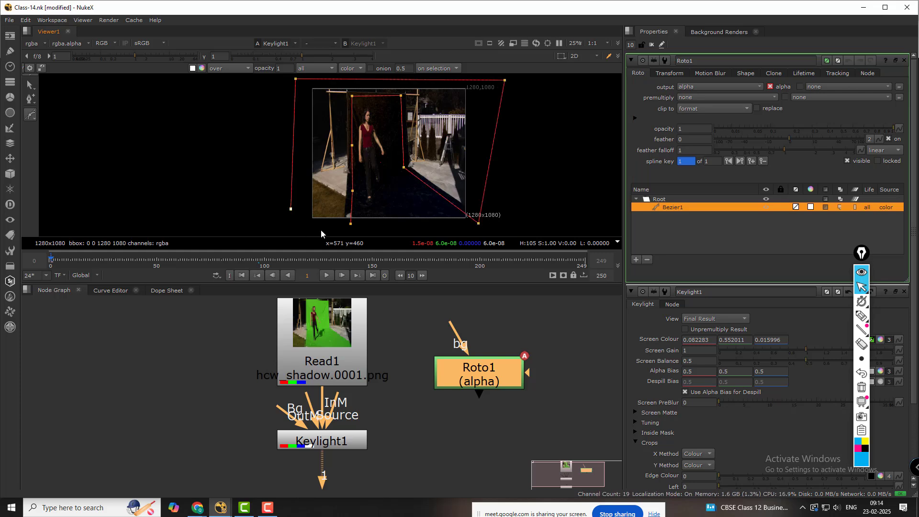
click(285, 230)
click(351, 224)
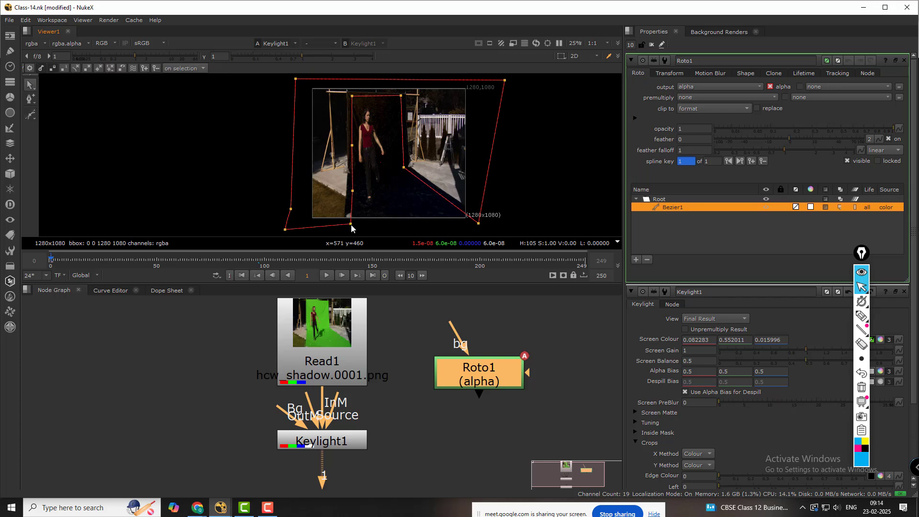
Step: Connect Keylight1's OutM input to Roto1 and set Keylight1's OutM Component to Alpha
drag(493, 383, 499, 390)
click(307, 396)
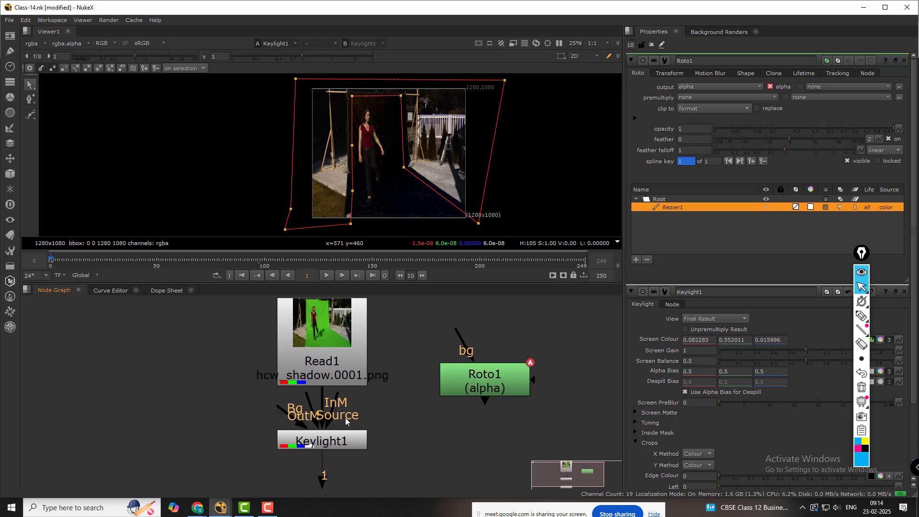
drag(307, 396, 502, 381)
click(347, 441)
double_click(347, 442)
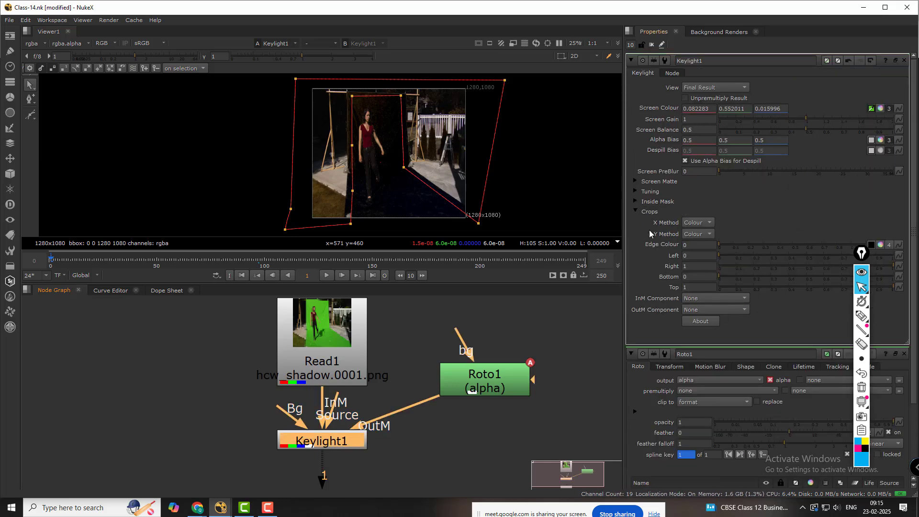
click(708, 311)
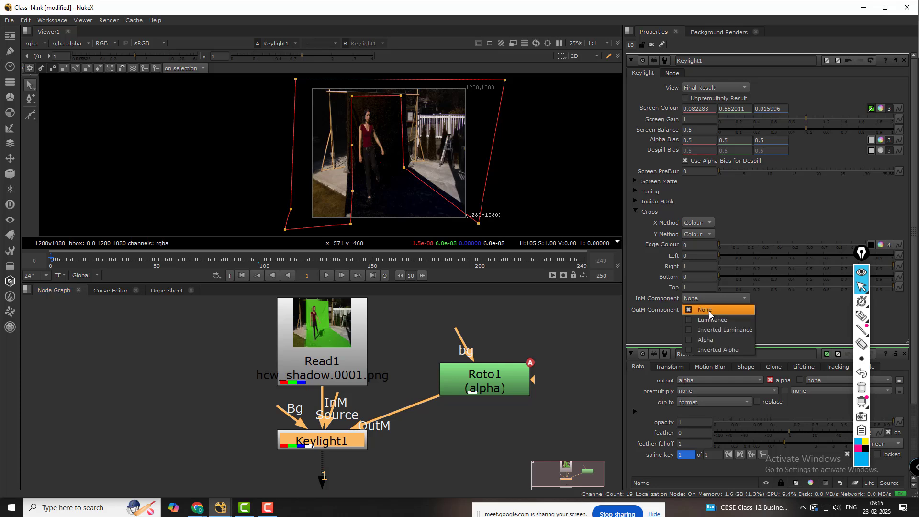
click(717, 340)
click(566, 344)
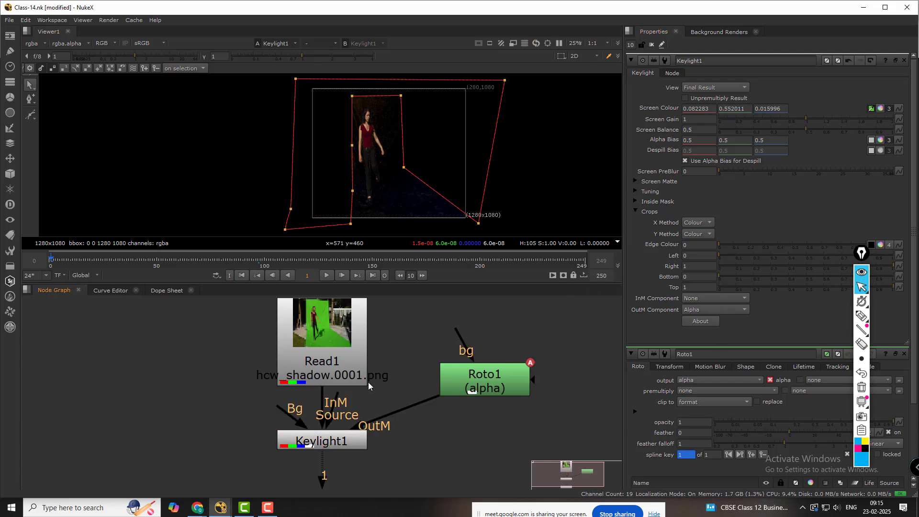
Step: Undo Keylight1's recent settings changes until OutM Component is None and Screen Colour is 0, toggling the node's disabled state on the way
click(356, 433)
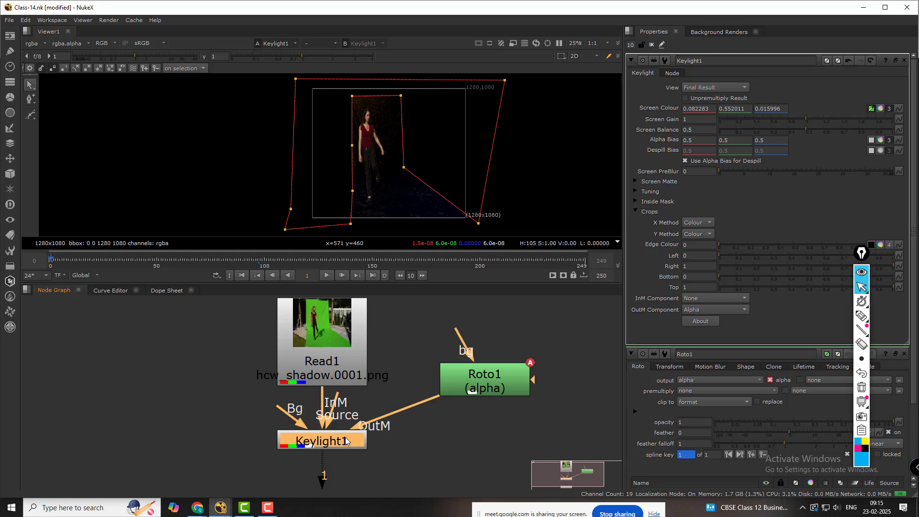
click(849, 60)
click(849, 59)
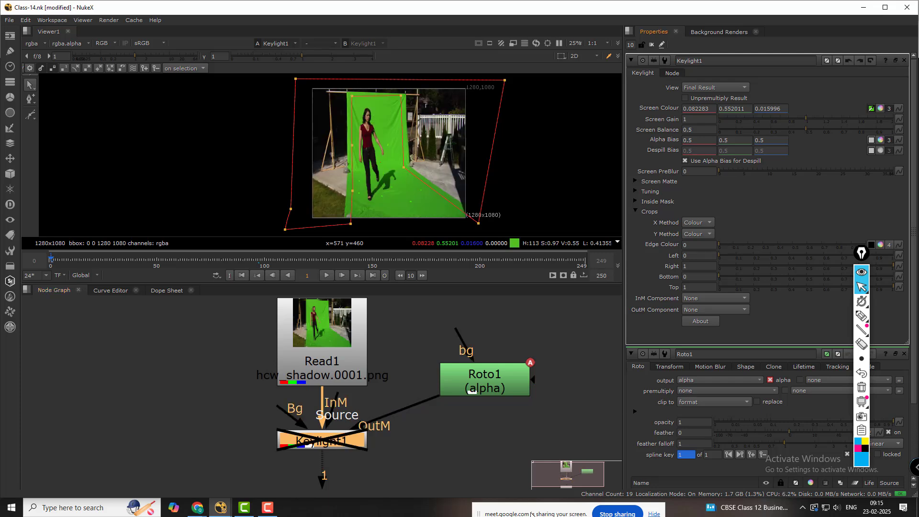
click(331, 445)
key(d)
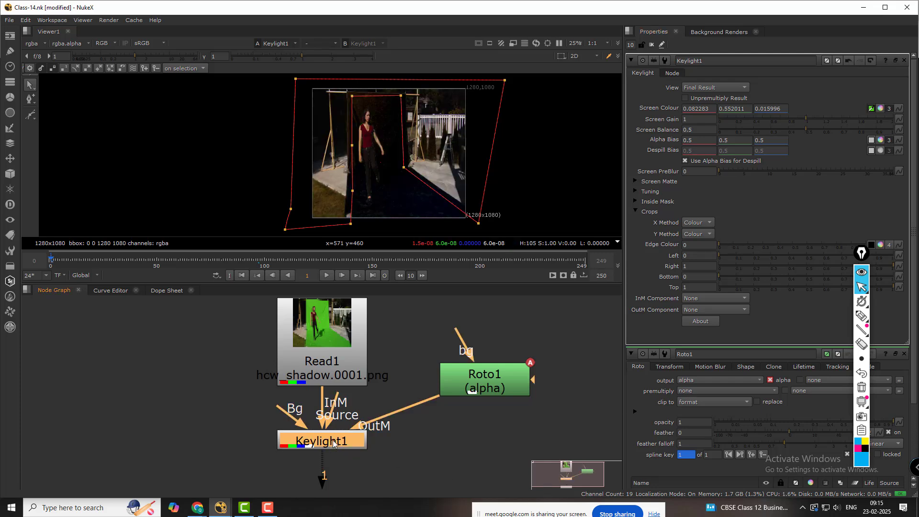
click(850, 60)
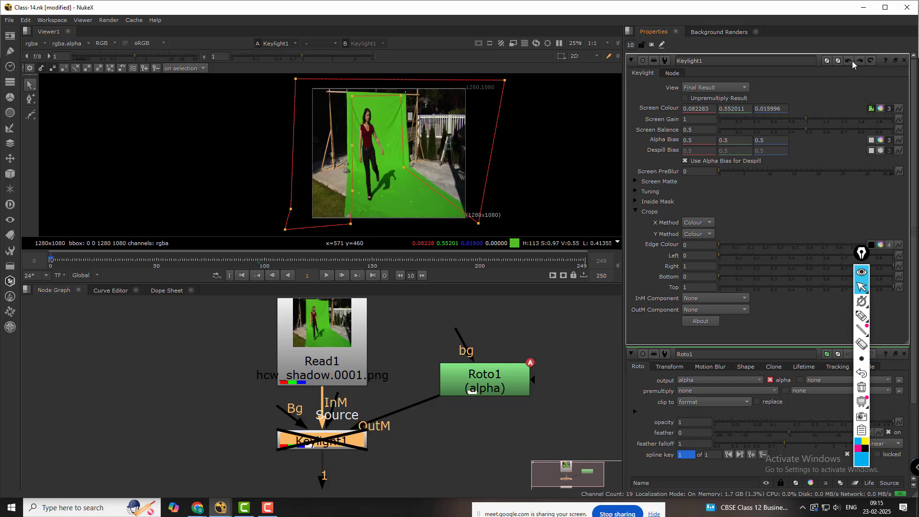
click(849, 60)
click(848, 61)
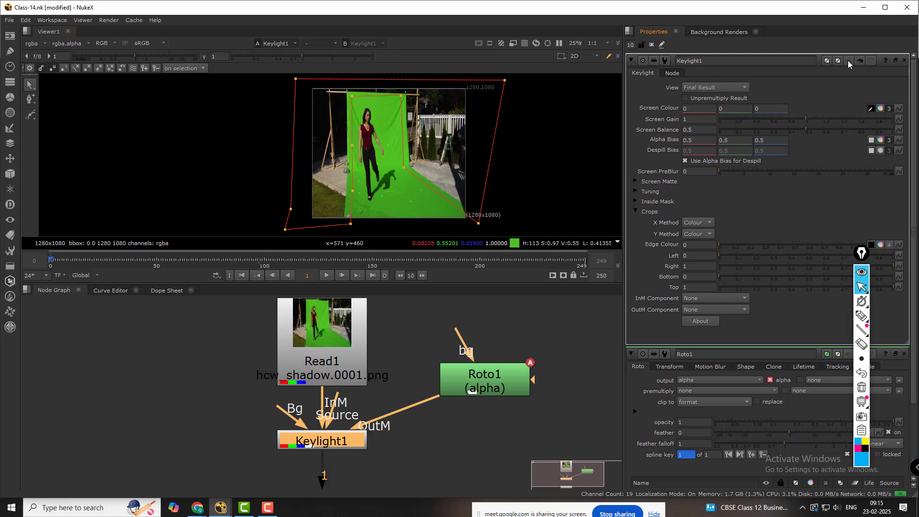
Step: Move Roto1 farther from Keylight1 and try raising Keylight1's Crops Left value to about 0.23
click(488, 464)
drag(490, 386, 536, 385)
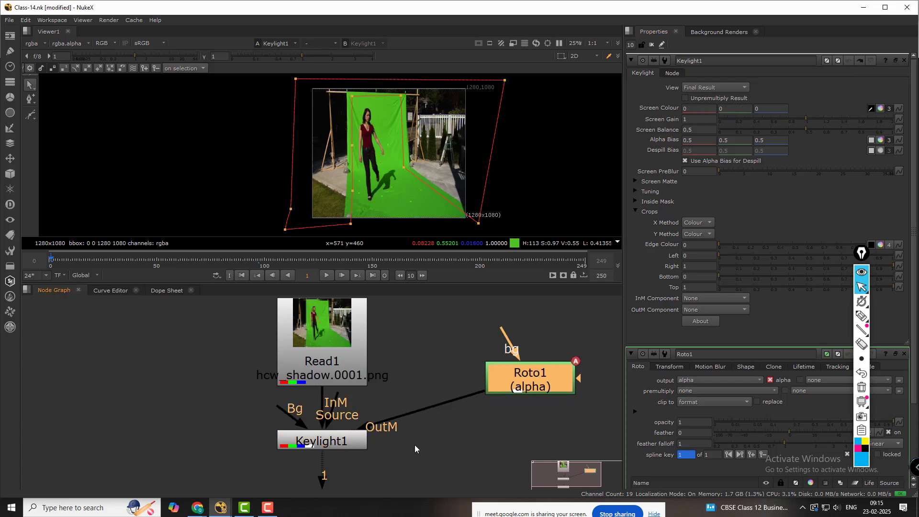
click(344, 448)
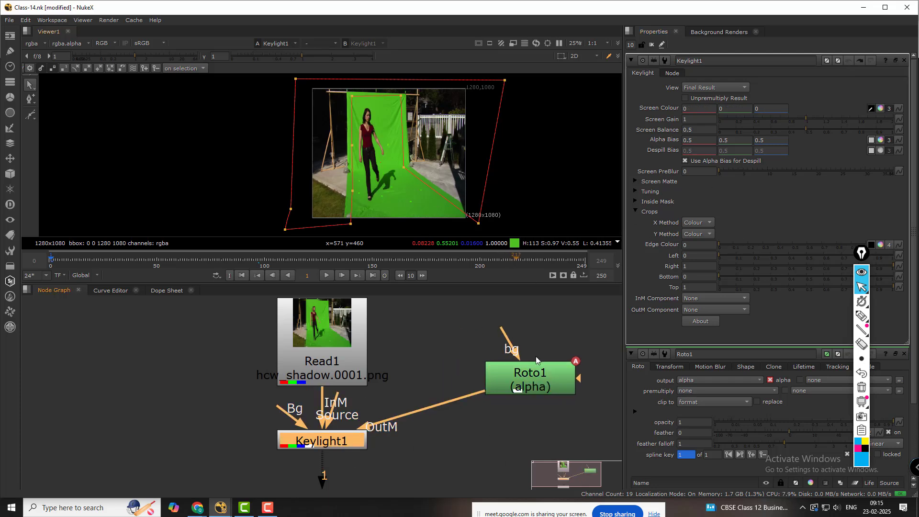
drag(339, 446, 339, 442)
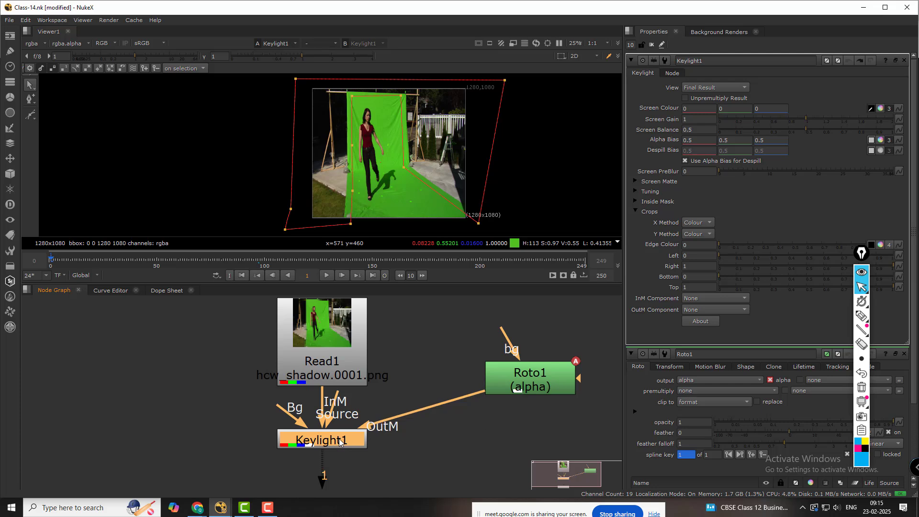
drag(862, 252, 898, 320)
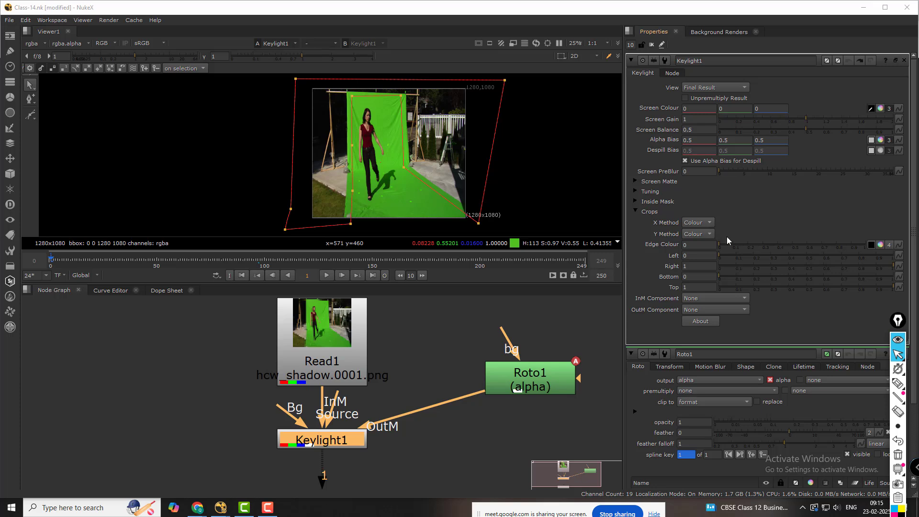
drag(720, 255, 755, 257)
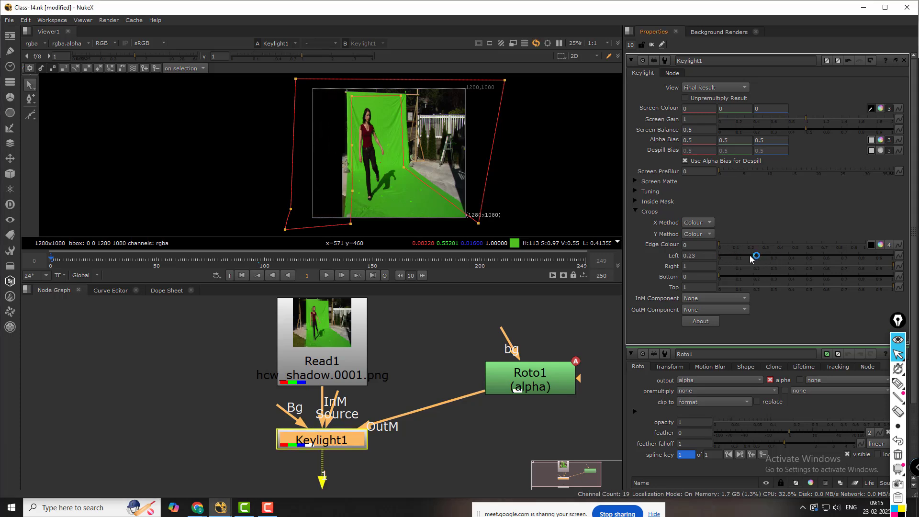
drag(751, 258, 741, 259)
key(alt+Tab)
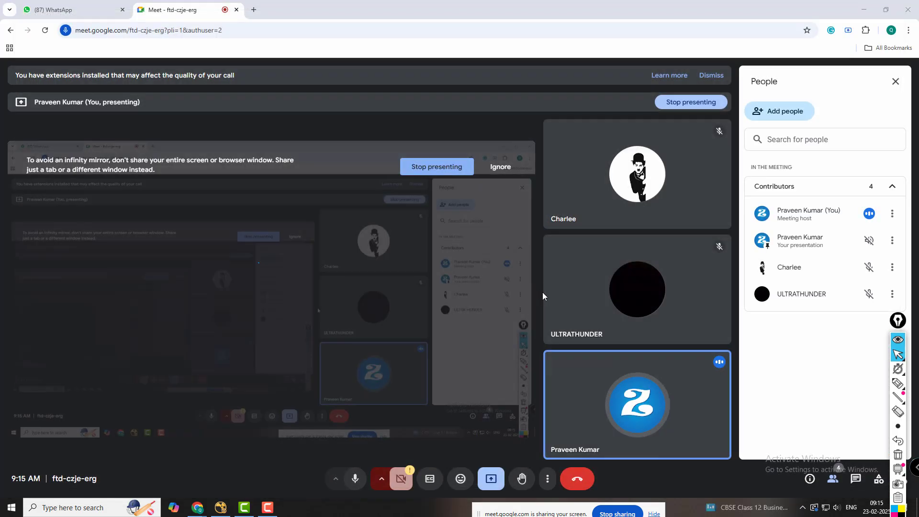
Step: Return to Nuke with the reopened Class-14.nk script and insert a Keylight node between Read1 and Viewer1
click(221, 509)
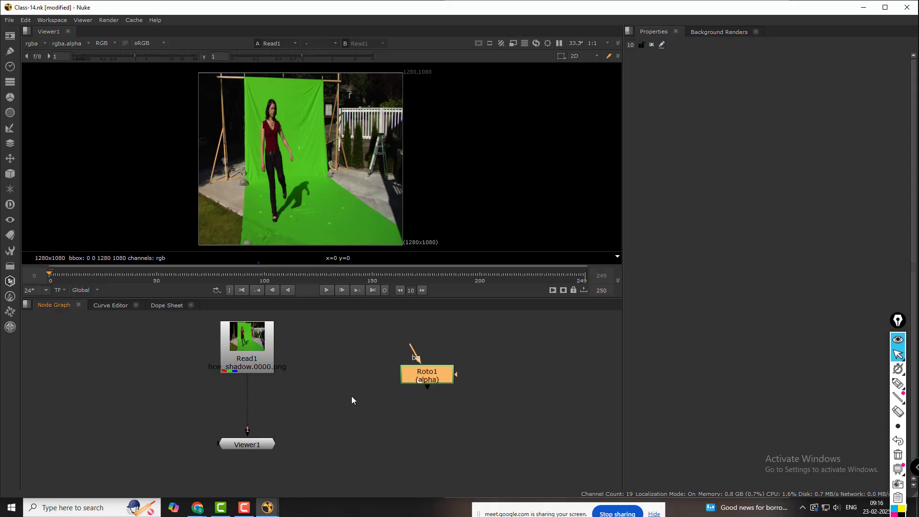
click(352, 397)
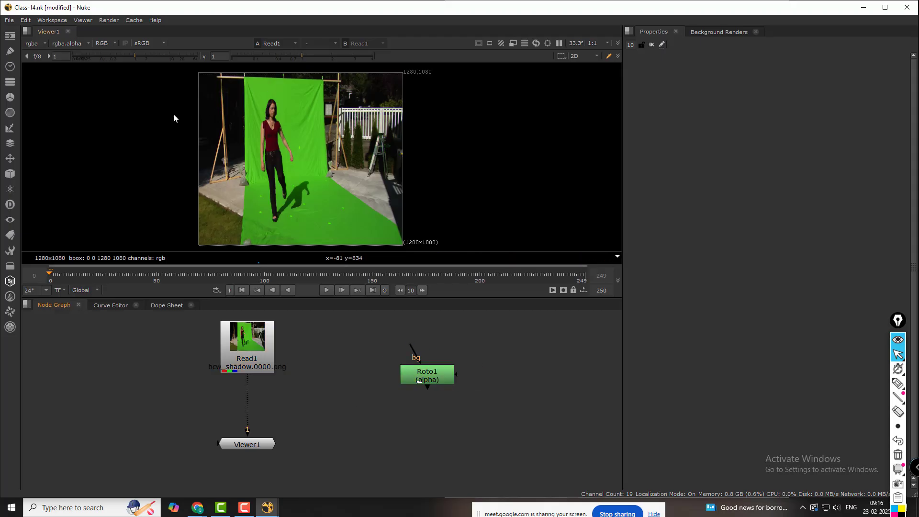
click(8, 133)
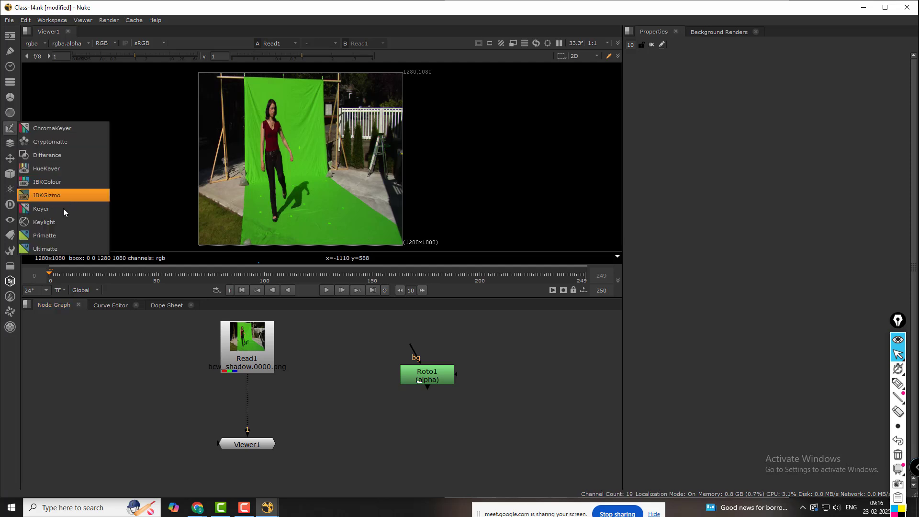
click(57, 224)
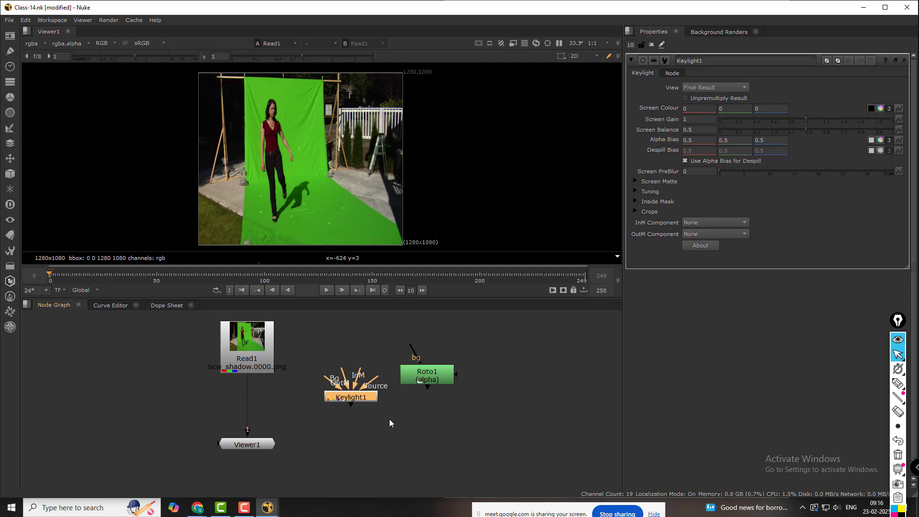
click(259, 406)
Step: Connect Keylight1's Bg input to Roto1 and open Roto1's properties
drag(258, 406, 461, 388)
click(267, 392)
double_click(460, 388)
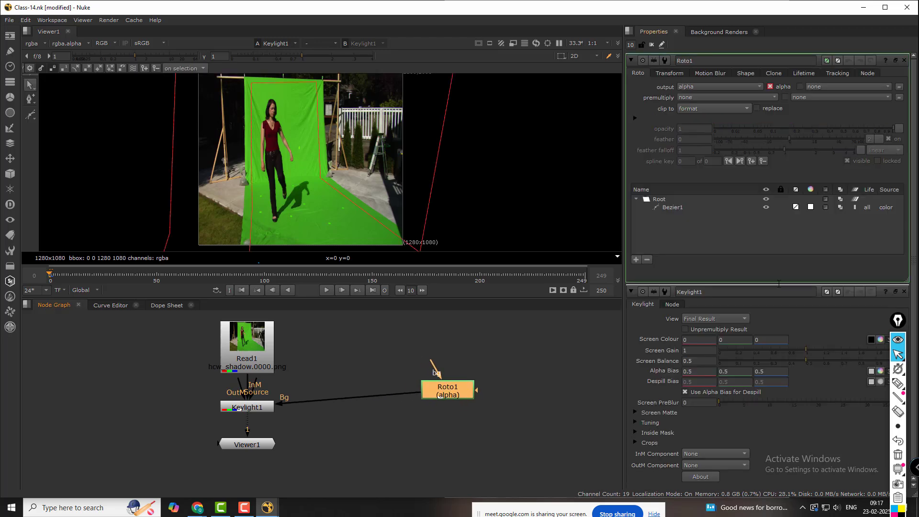
Step: Bring up Keylight1's properties and expand its Crops settings
click(263, 406)
double_click(263, 406)
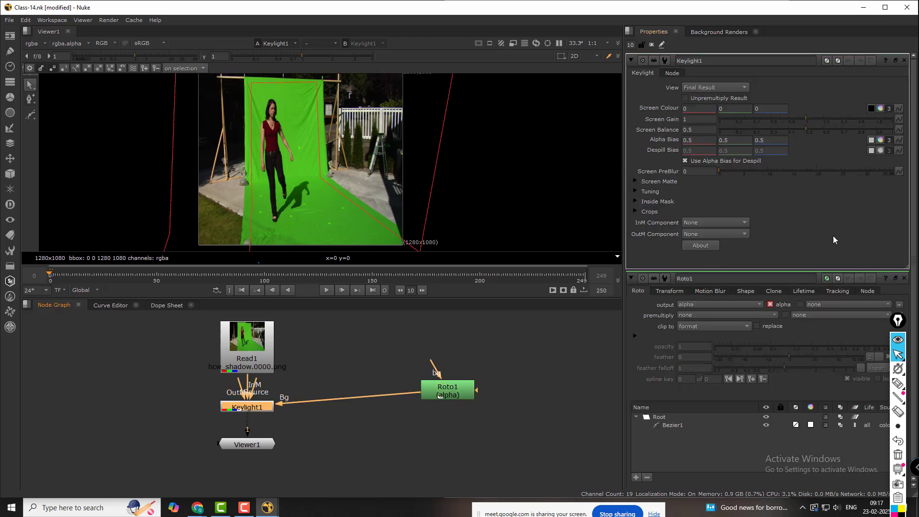
click(636, 211)
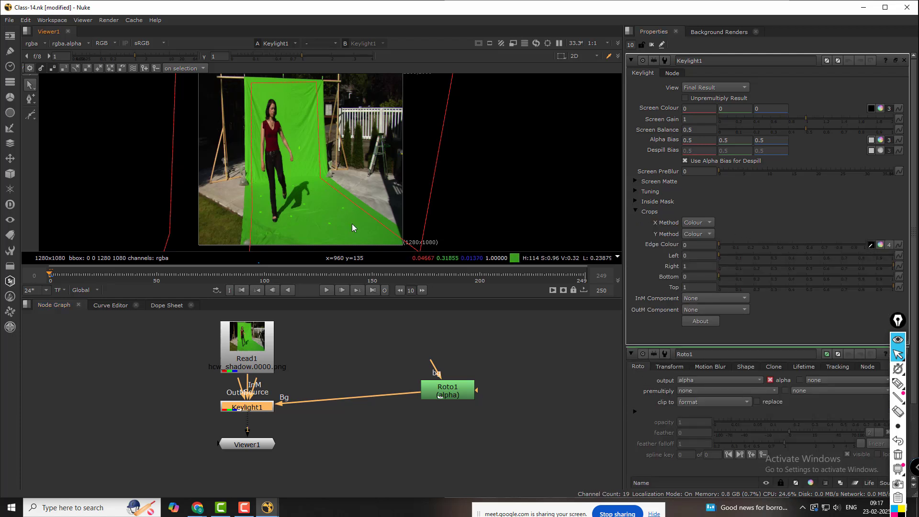
Step: Sample the Crops Edge Colour from the green floor near the woman's shadow and set Left to 0.245
ctrl+shift+drag(352, 223, 357, 227)
drag(720, 255, 746, 255)
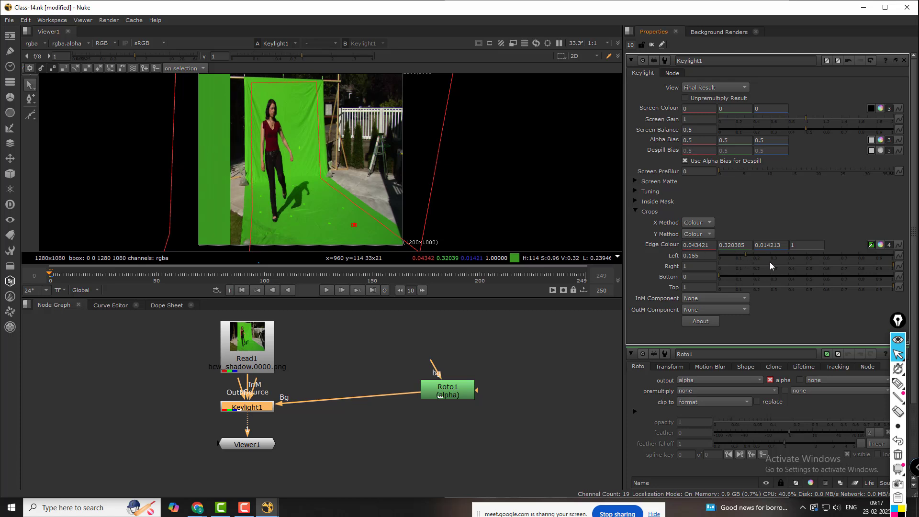
drag(749, 254, 761, 255)
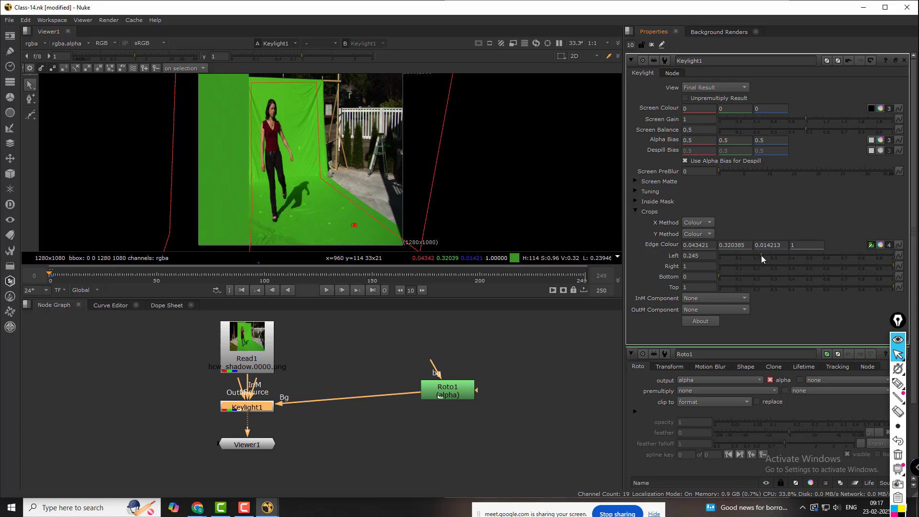
middle_drag(224, 79, 233, 118)
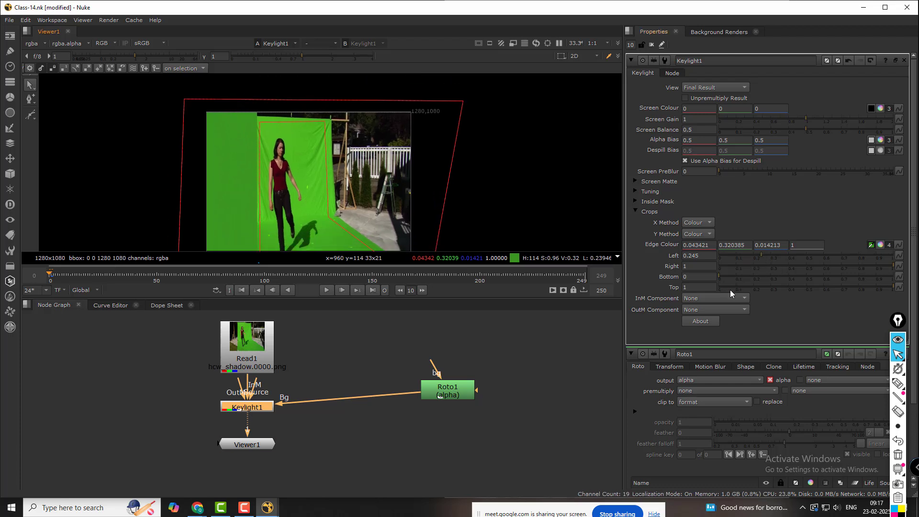
Step: Set the crop Top to 0.94 and Right to 0.605, and resample the Edge Colour from the upper green backdrop
drag(891, 286, 884, 286)
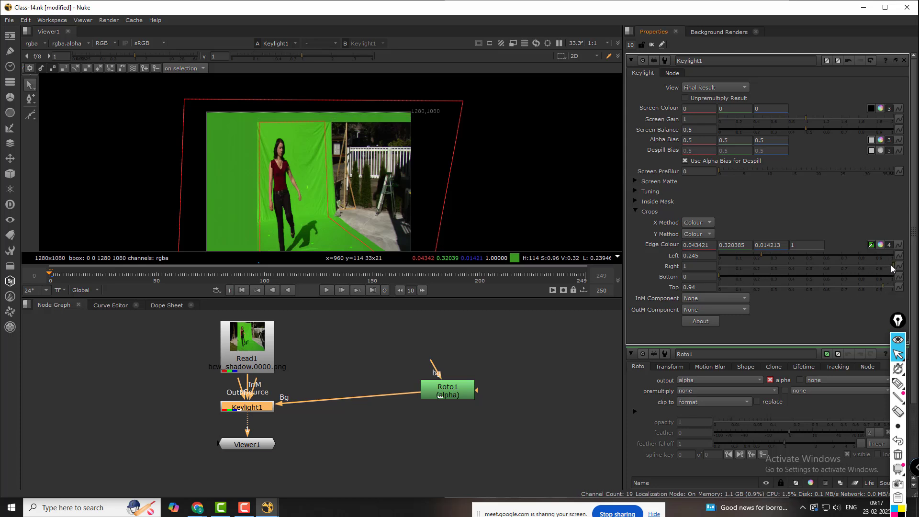
drag(891, 265, 824, 274)
click(534, 364)
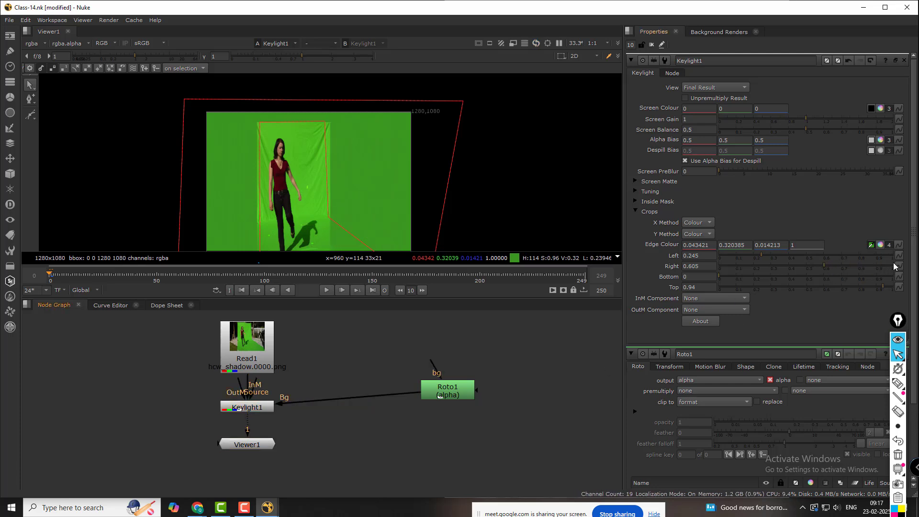
click(871, 245)
ctrl+click(297, 143)
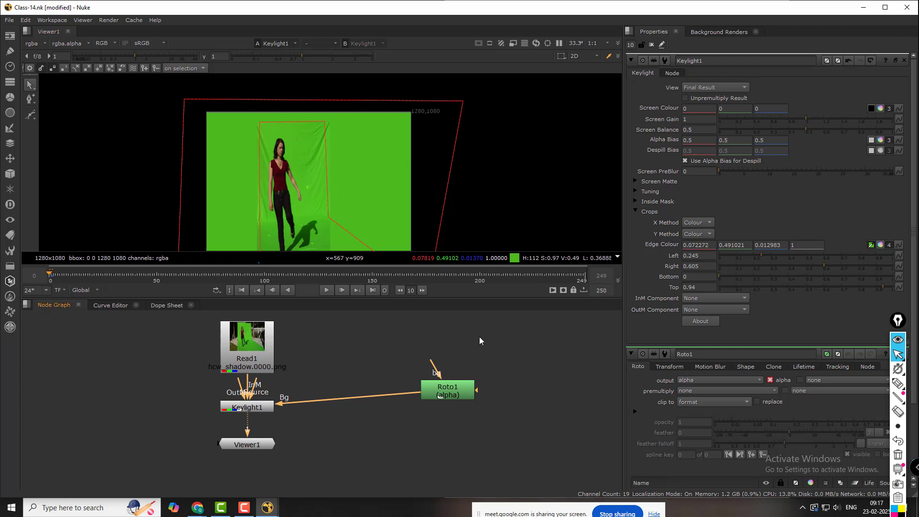
Step: Sample Keylight1's Screen Colour from the green beside the woman and compare the alpha matte with the RGB result
click(271, 408)
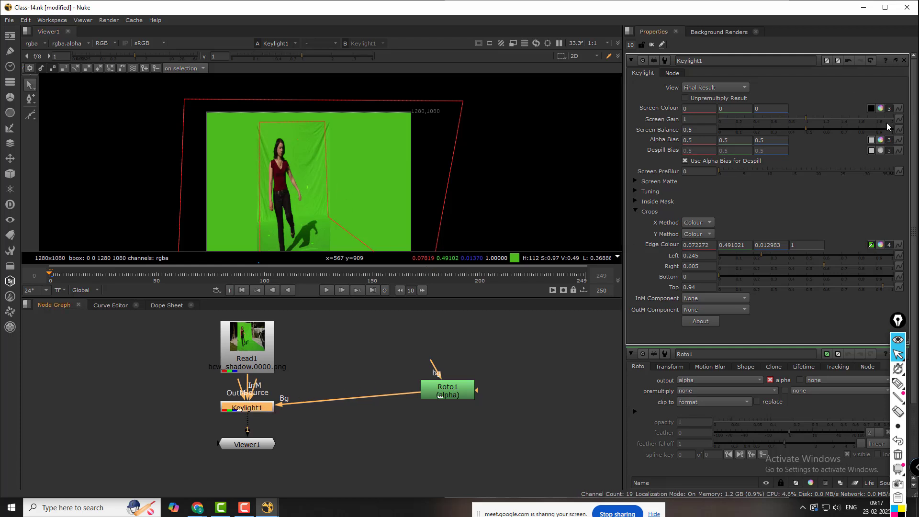
click(872, 109)
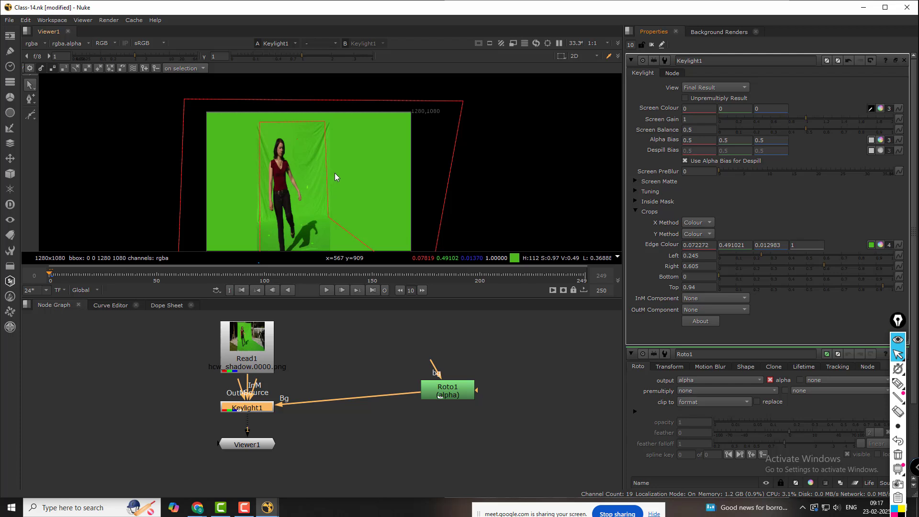
ctrl+shift+drag(337, 171, 319, 170)
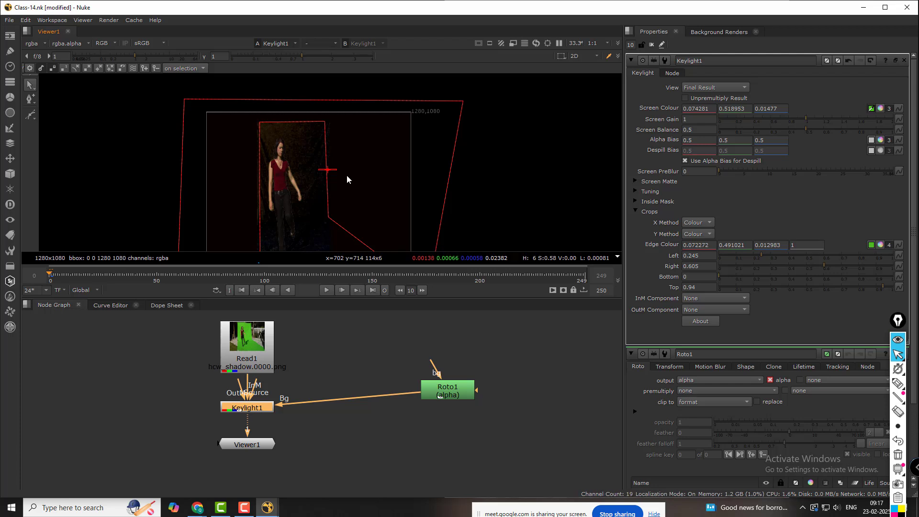
key(a)
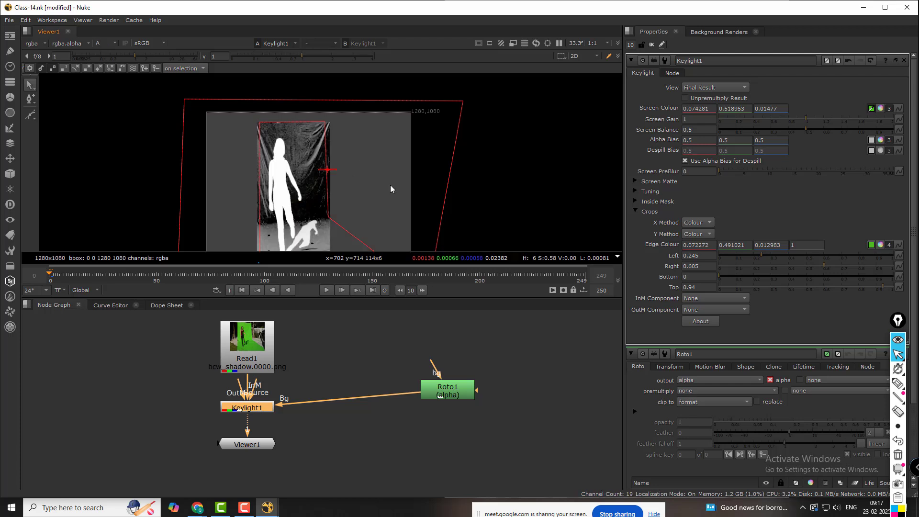
key(a)
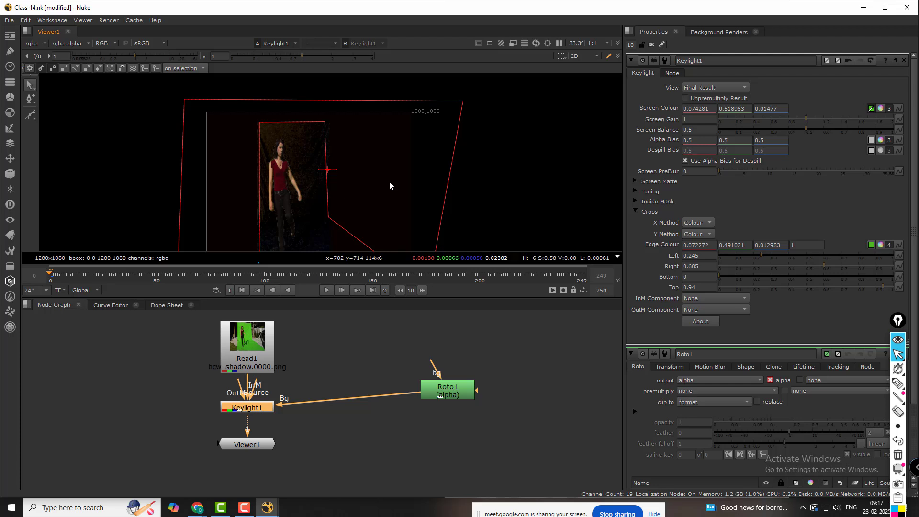
Step: Delete the Roto1 node from the node graph
scroll(272, 401, up, 5)
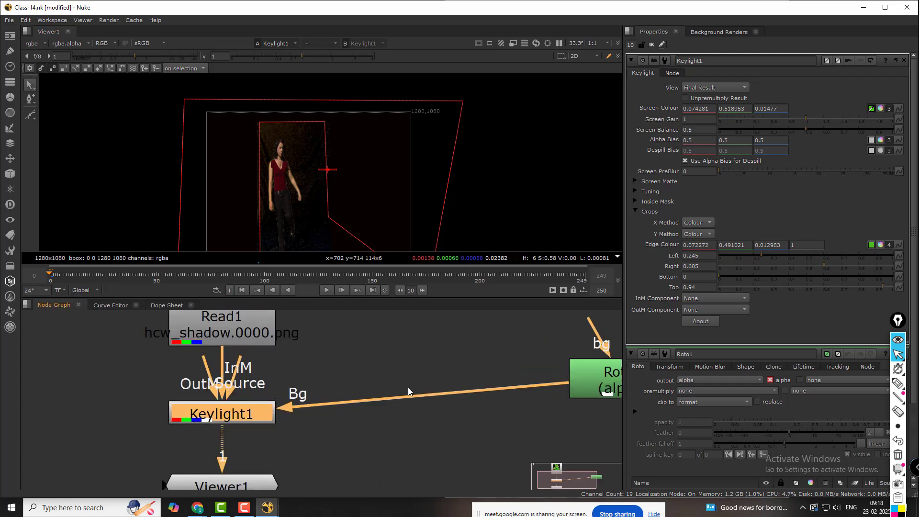
scroll(410, 388, down, 5)
drag(565, 360, 378, 471)
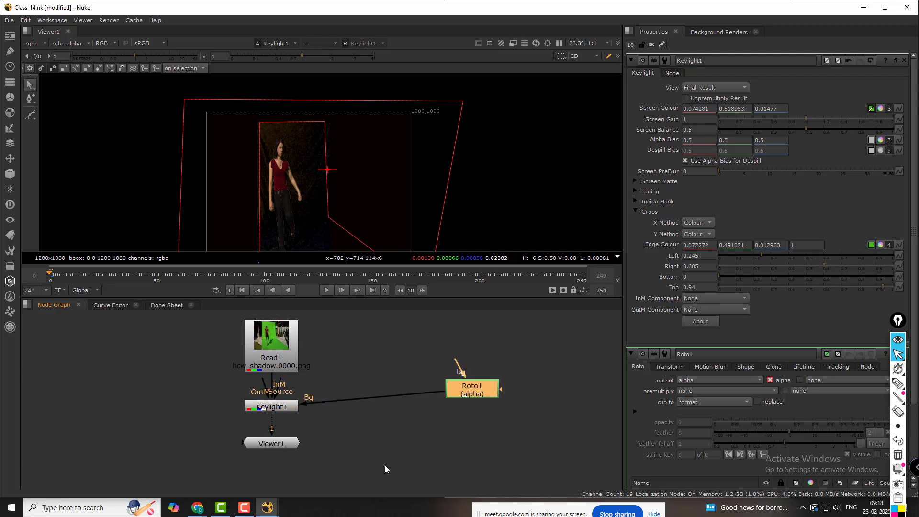
key(Delete)
Step: Undo Keylight1's Screen Colour sample and all its Edge Colour, Left, Right and Top crop changes
click(296, 408)
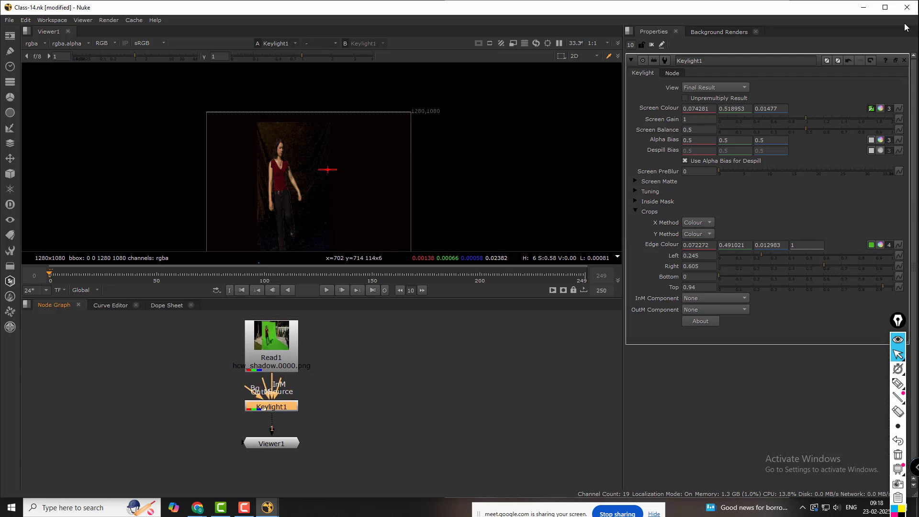
click(846, 61)
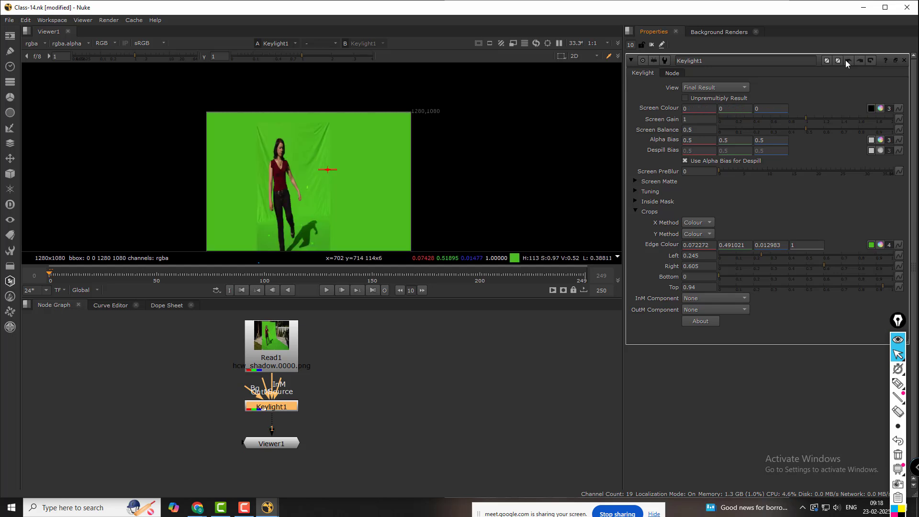
click(846, 60)
click(845, 59)
click(845, 59)
click(845, 59)
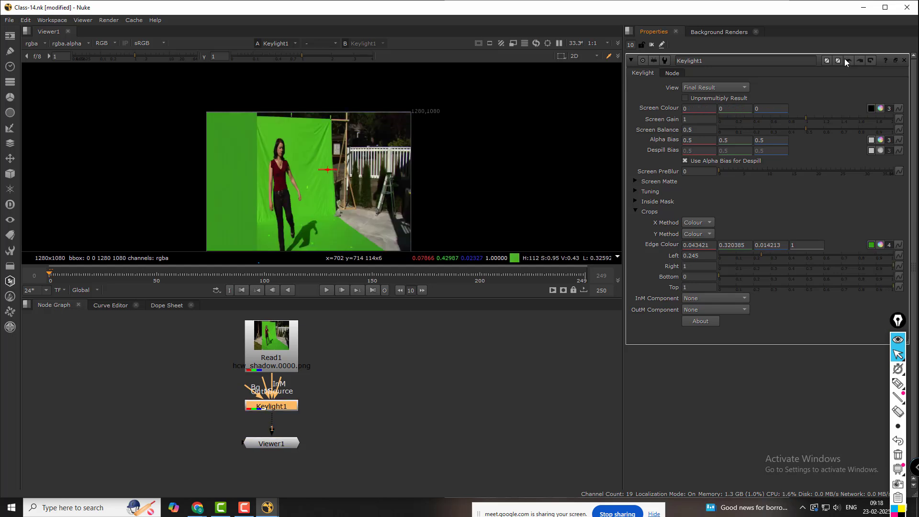
click(845, 58)
click(844, 58)
click(845, 58)
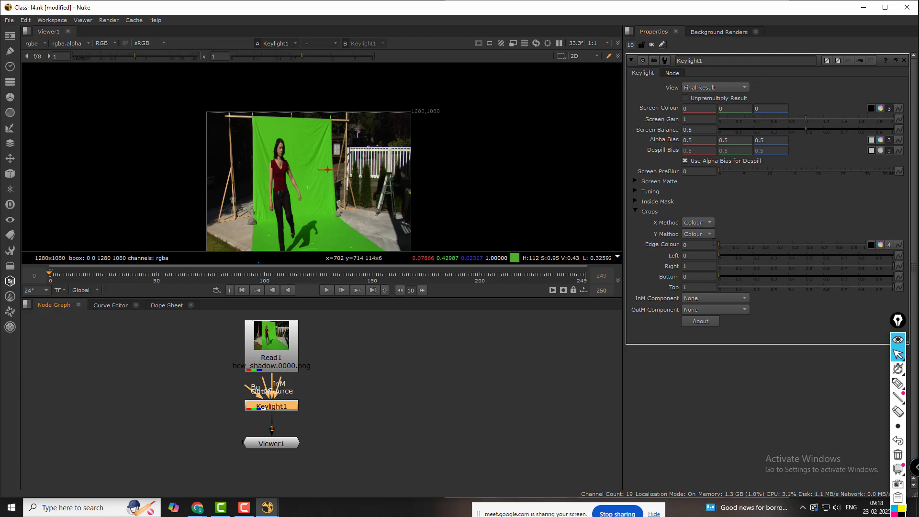
Step: Crop Keylight1's image around the green screen with Left 0.265, Right 0.6 and Top 0.895
drag(721, 255, 765, 258)
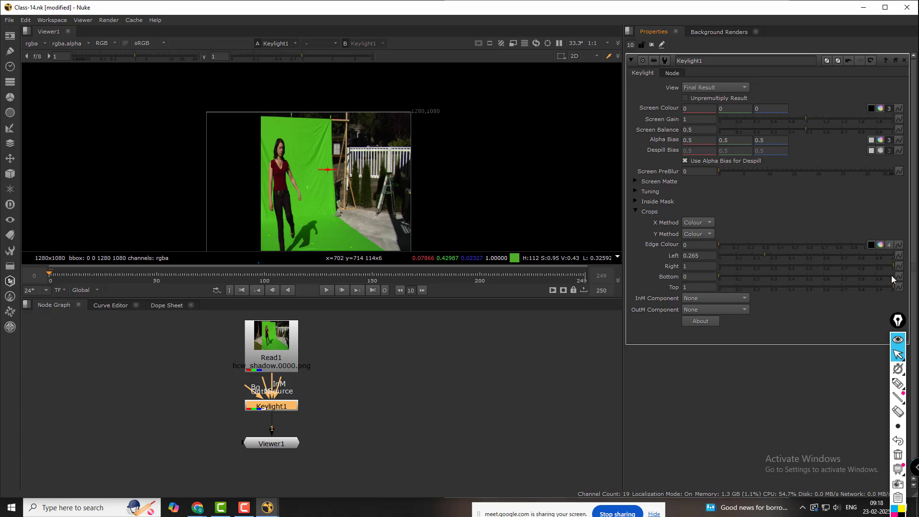
drag(893, 264, 823, 266)
drag(894, 288, 875, 288)
click(481, 318)
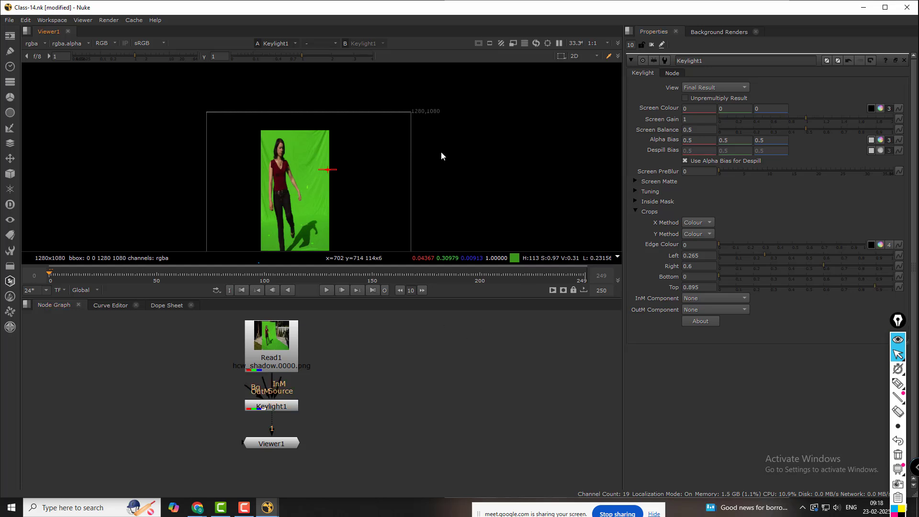
Step: Sample Keylight1's Screen Colour from the green backdrop right beside the woman's hair, just above her shoulder
middle_drag(441, 151, 466, 116)
mouse_move(361, 173)
middle_down()
mouse_move(379, 133)
mouse_move(363, 172)
middle_up()
scroll(326, 138, up, 1)
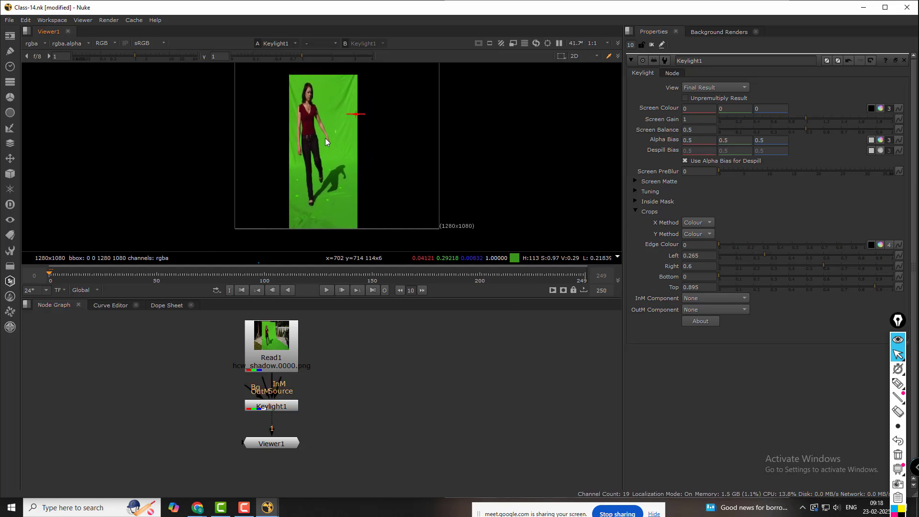
scroll(326, 138, up, 2)
middle_drag(348, 128, 359, 189)
scroll(284, 433, up, 1)
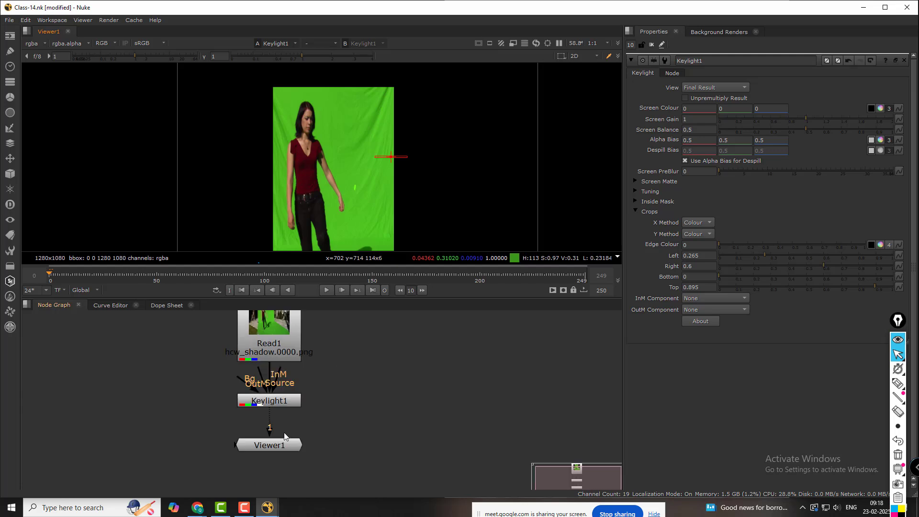
scroll(285, 436, up, 1)
click(290, 396)
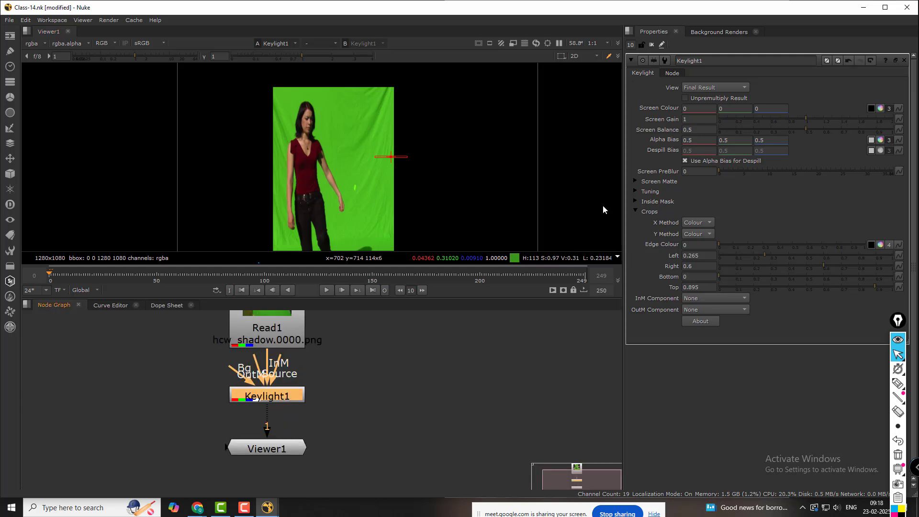
click(871, 108)
scroll(329, 141, up, 5)
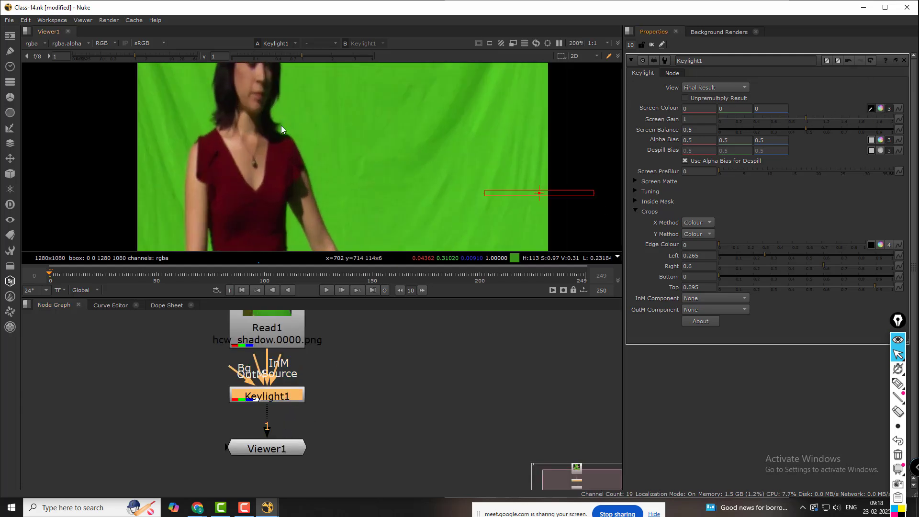
scroll(283, 125, up, 2)
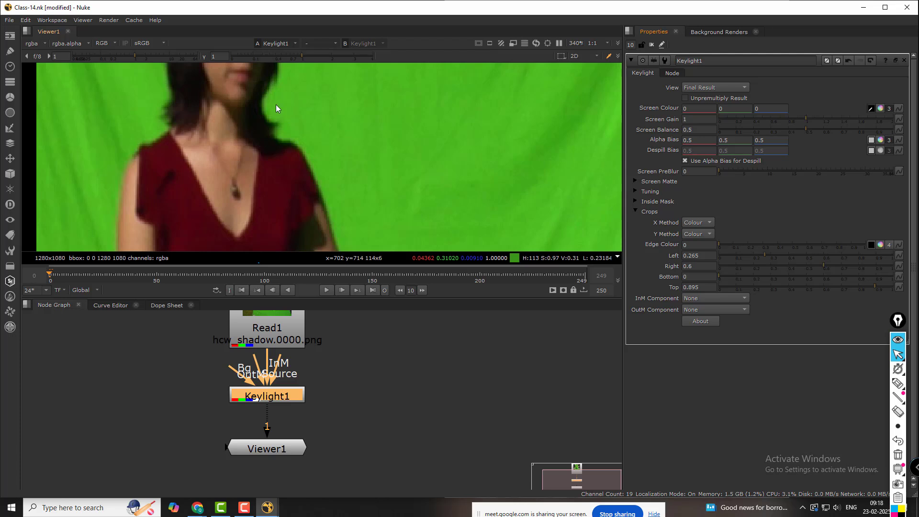
ctrl+click(276, 105)
Step: Examine the keyed edges around the woman's hair and shoulders, comparing the alpha matte with the RGB result
scroll(275, 104, down, 1)
scroll(294, 108, down, 1)
middle_drag(251, 114, 305, 150)
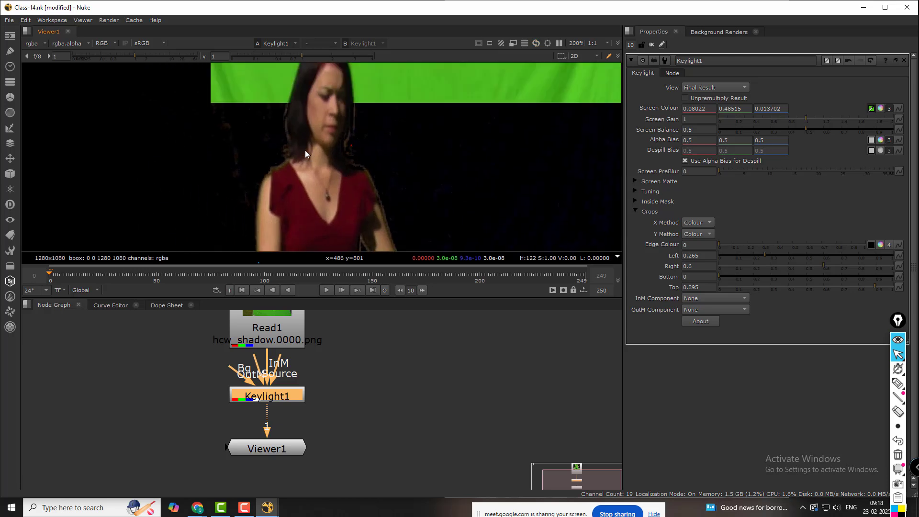
scroll(278, 132, up, 2)
scroll(309, 145, up, 1)
scroll(304, 147, down, 1)
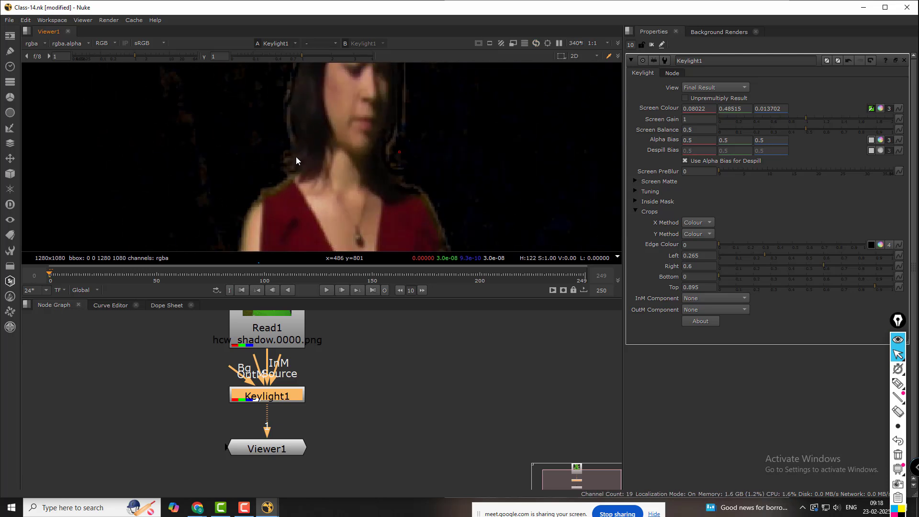
key(a)
key(a)
scroll(303, 158, down, 2)
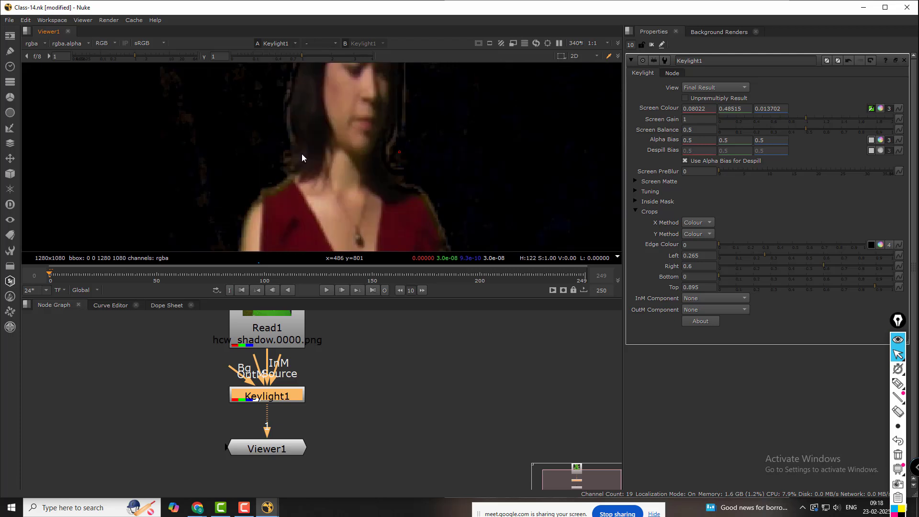
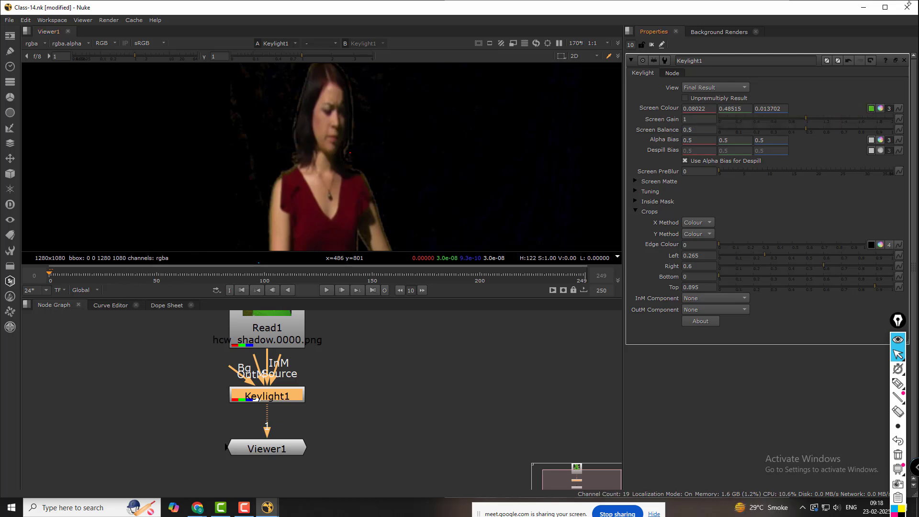
Step: Minimise the open windows, open the Glasses Plate folder inside Class-13 on the desktop, and copy its folder path
click(865, 8)
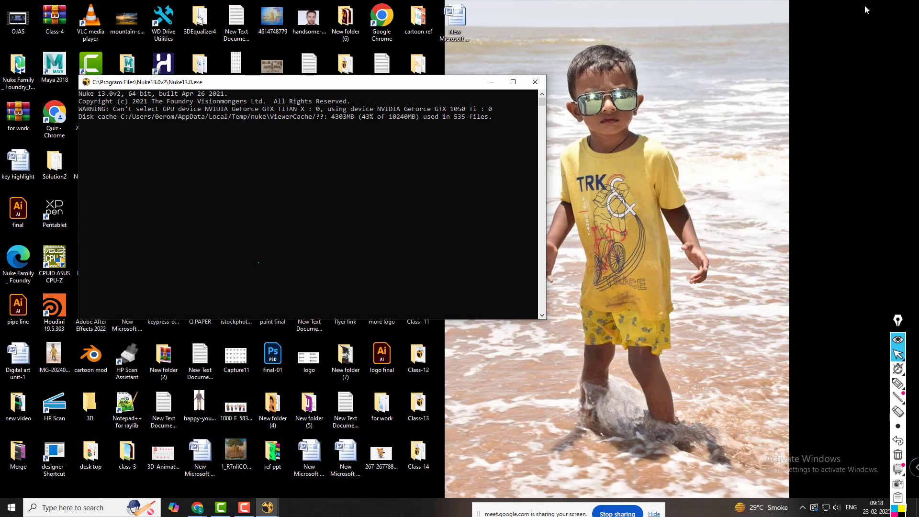
click(491, 82)
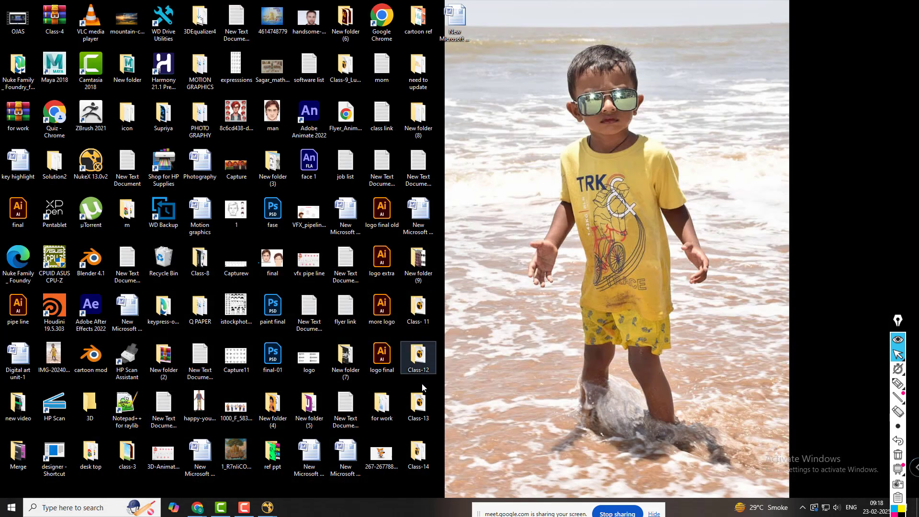
double_click(419, 404)
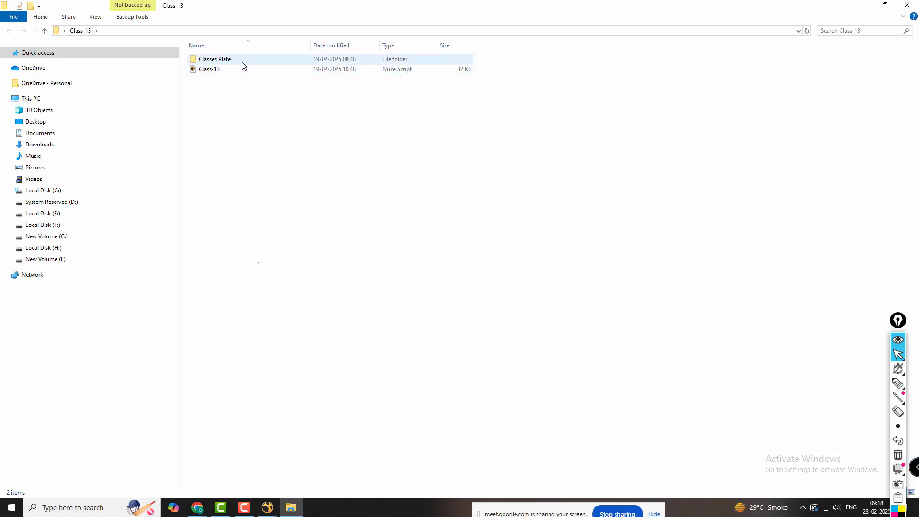
double_click(249, 59)
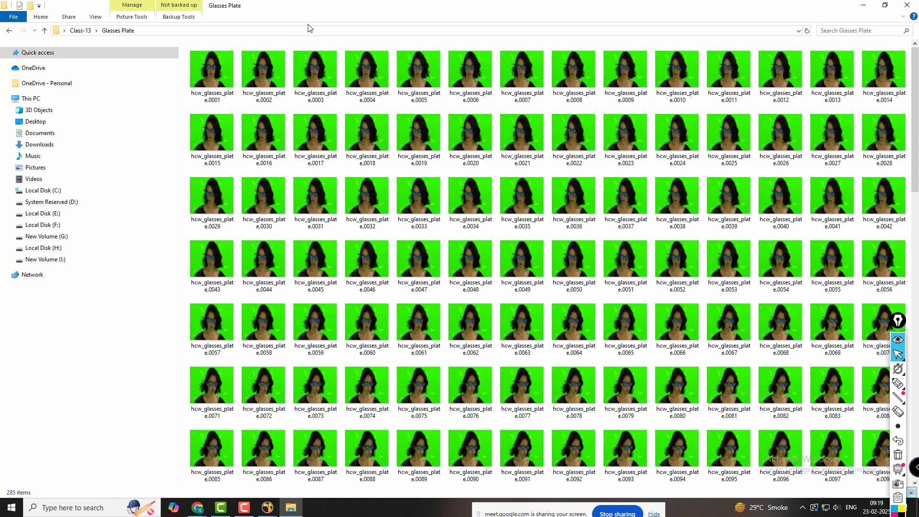
click(317, 32)
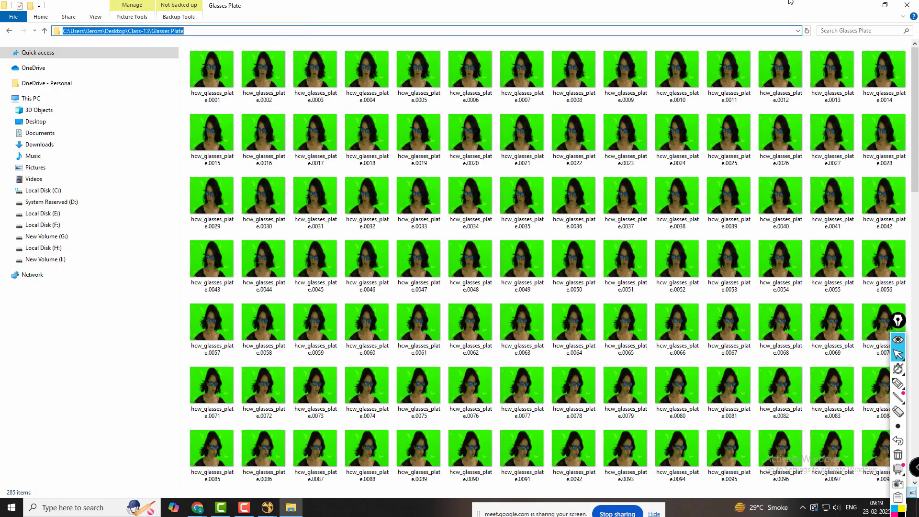
click(864, 5)
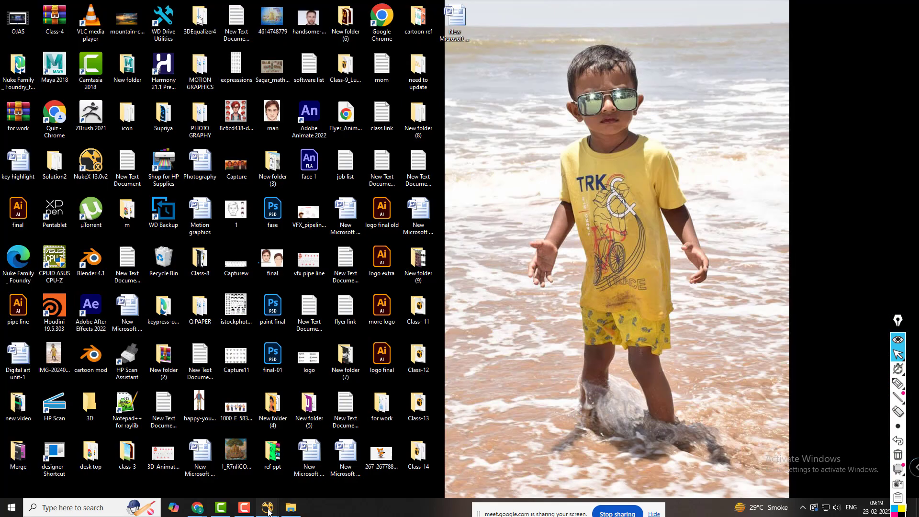
Step: Switch back to Nuke and read in the image sequence hcw_glasses_plate.####.png 1-285 from the Glasses Plate folder
mouse_move(268, 510)
click(320, 487)
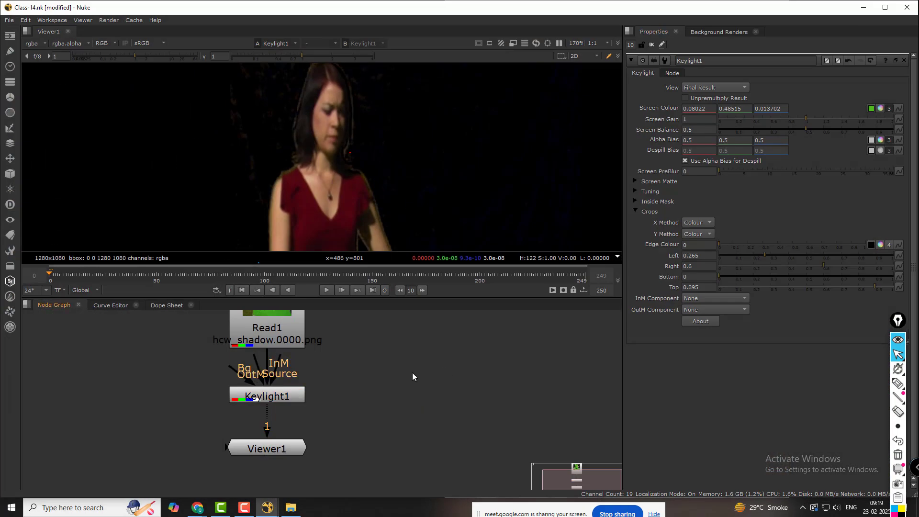
middle_drag(443, 327, 426, 355)
key(r)
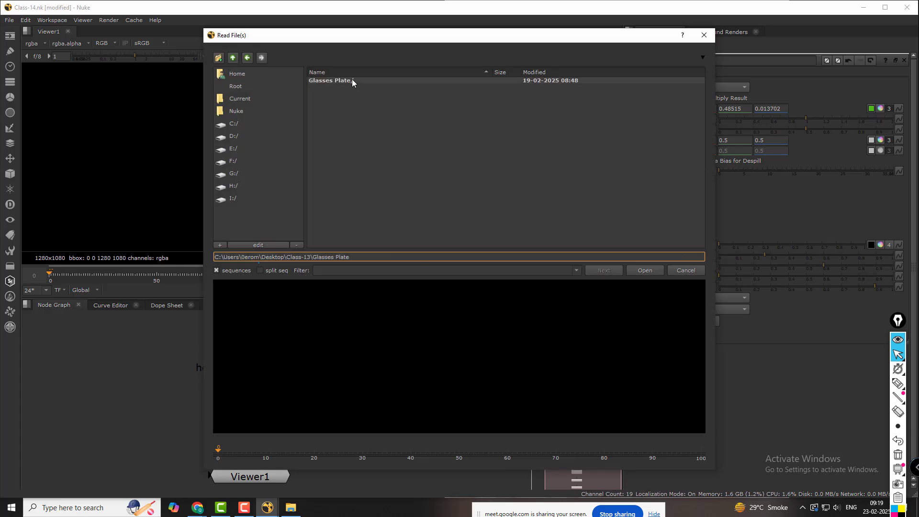
double_click(352, 80)
click(350, 82)
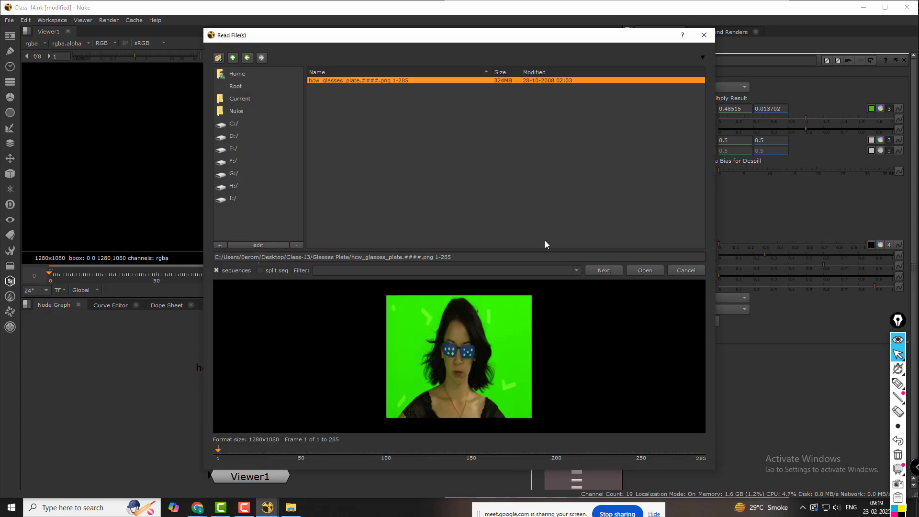
click(642, 271)
Step: Connect the viewer to Read2, set Read1 and Keylight1 aside, and align Read2 above the Viewer node
click(282, 424)
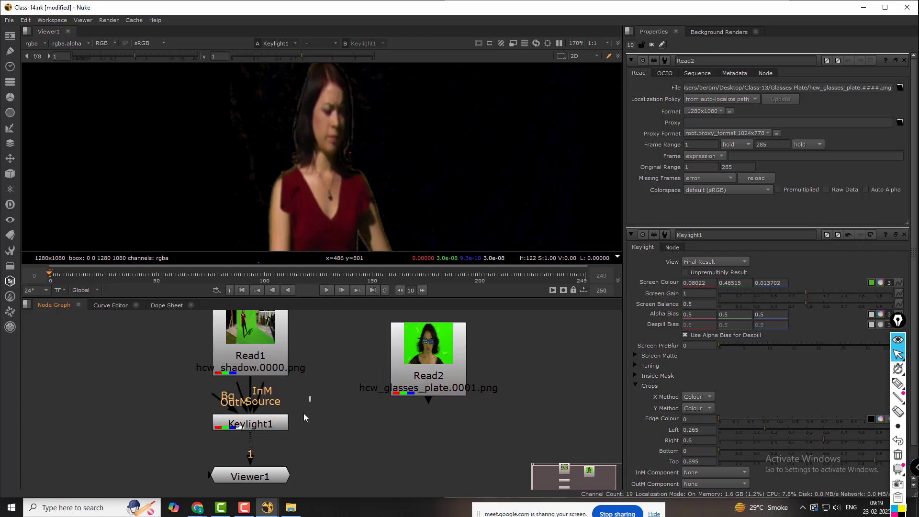
scroll(304, 413, down, 4)
drag(292, 451, 330, 472)
drag(326, 441, 352, 403)
drag(305, 355, 237, 438)
drag(281, 392, 129, 387)
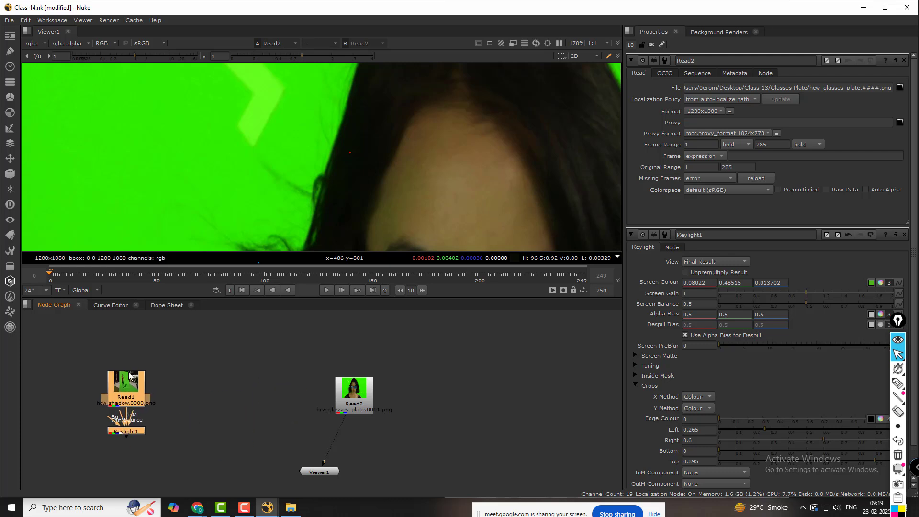
key(f)
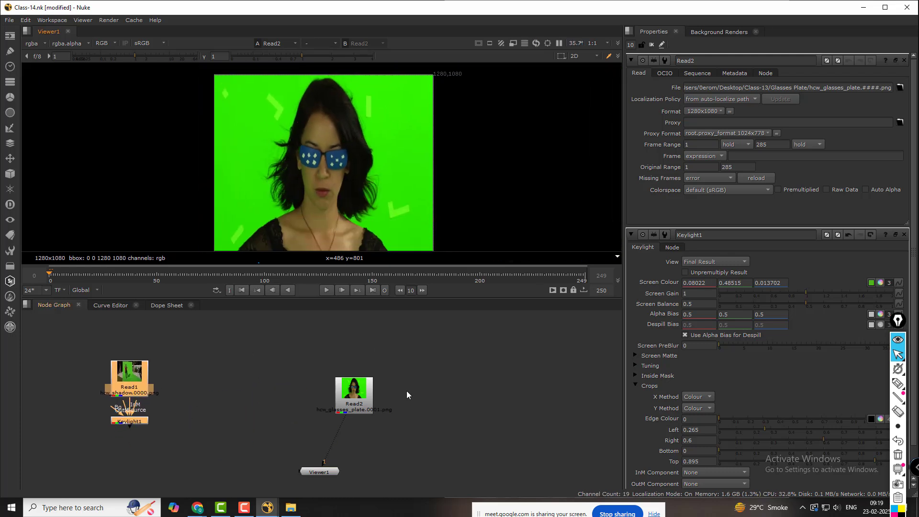
drag(371, 390, 335, 368)
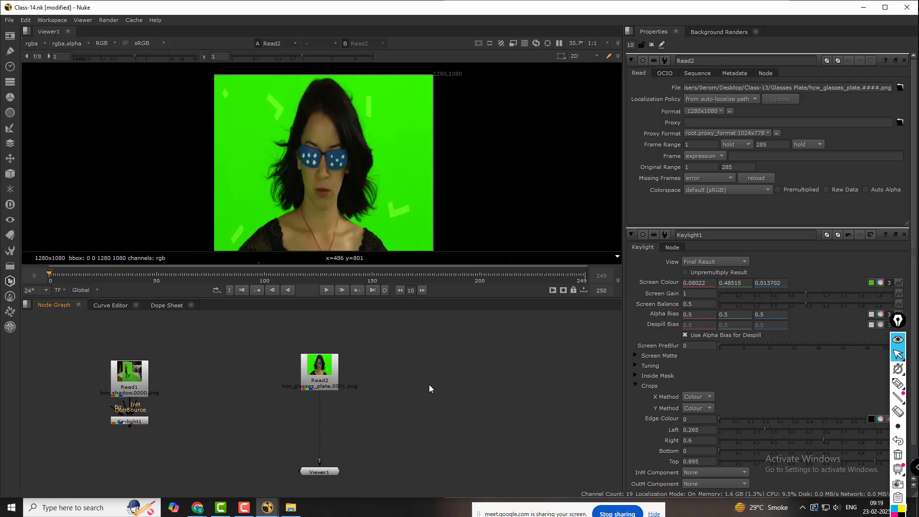
Step: Add a Keylight node and insert it between Read2 and the Viewer
key(Tab)
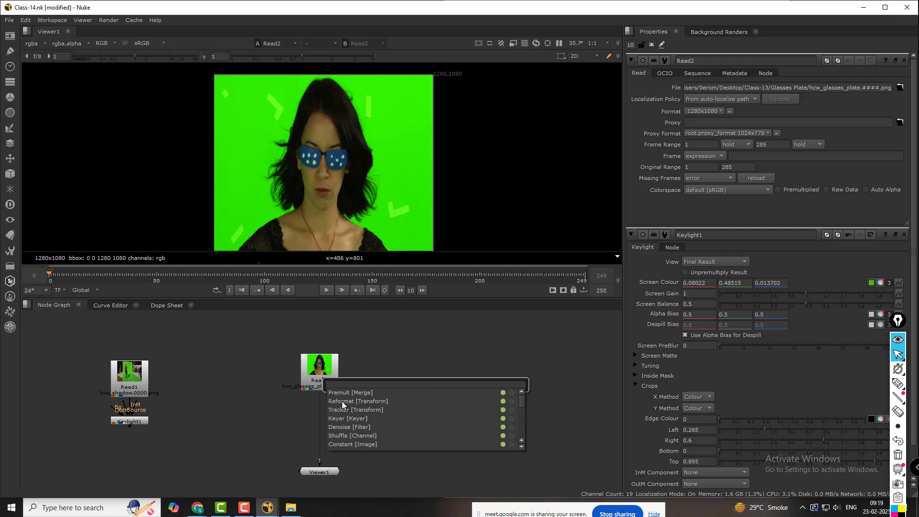
click(10, 131)
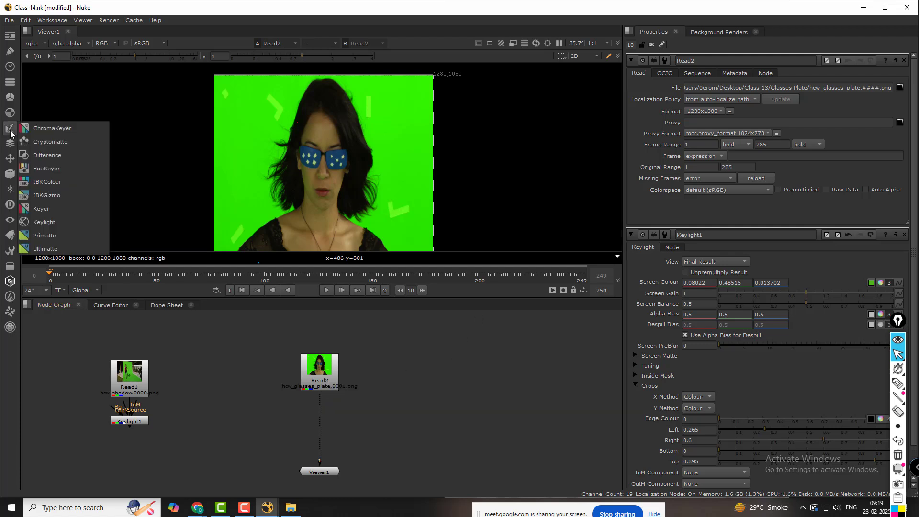
click(53, 222)
drag(433, 387, 325, 433)
scroll(372, 162, up, 5)
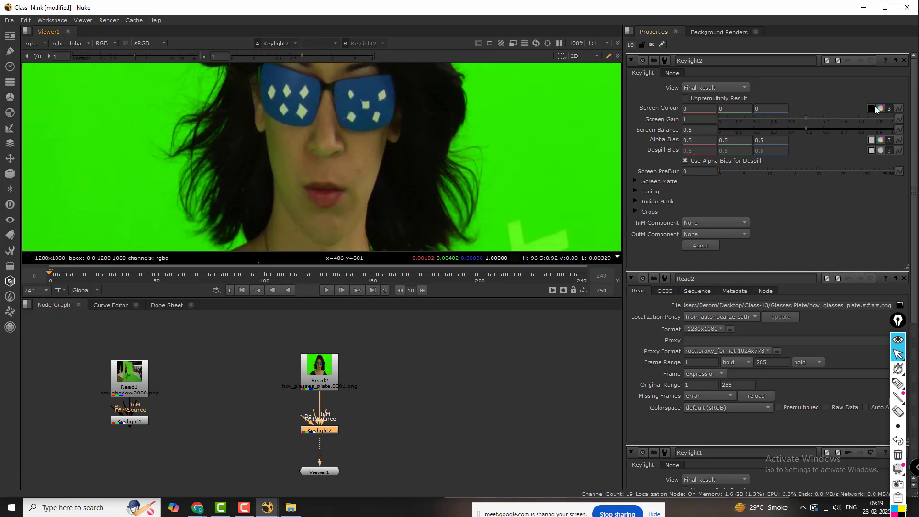
Step: Sample the green backdrop beside the hair as Keylight2's Screen Colour and inspect the resulting alpha matte
click(874, 108)
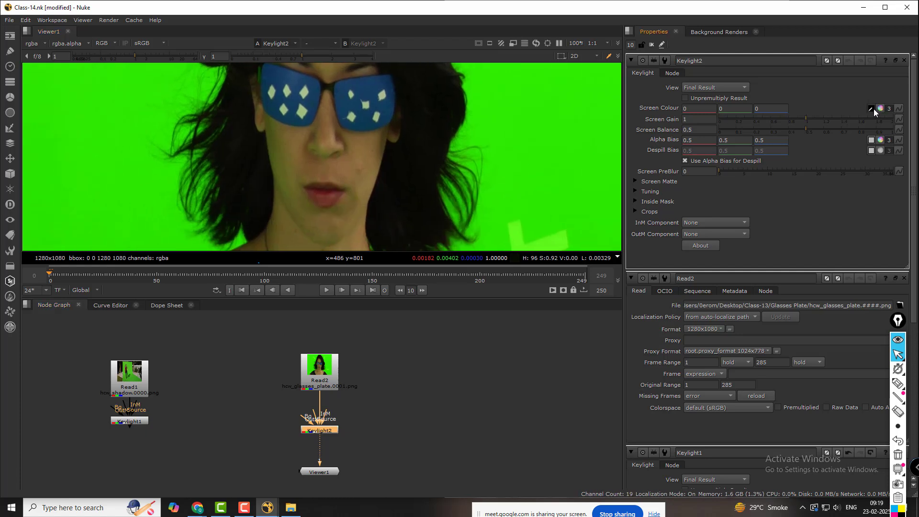
ctrl+click(171, 174)
key(a)
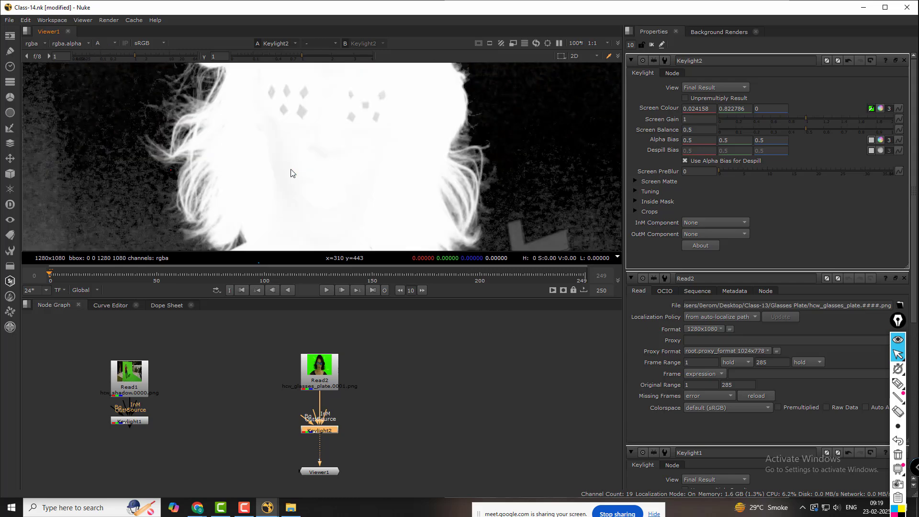
scroll(201, 165, up, 3)
scroll(185, 130, up, 2)
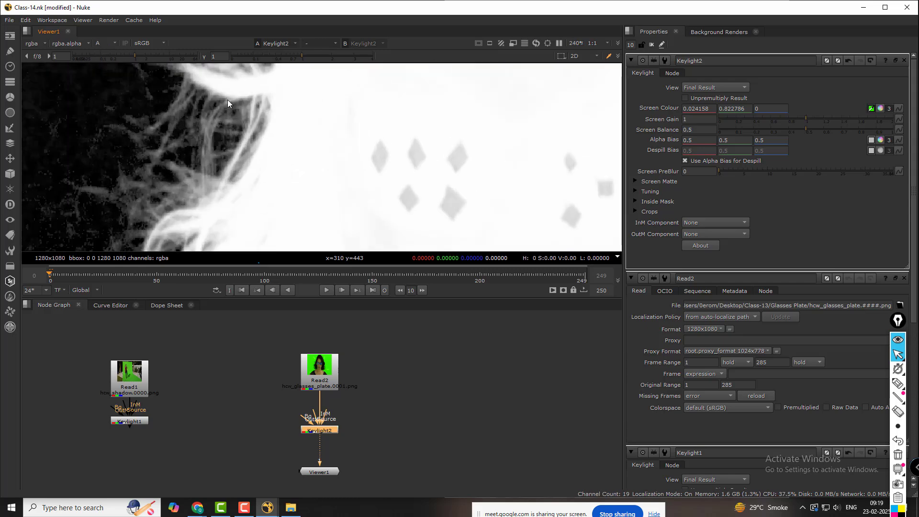
scroll(197, 152, down, 8)
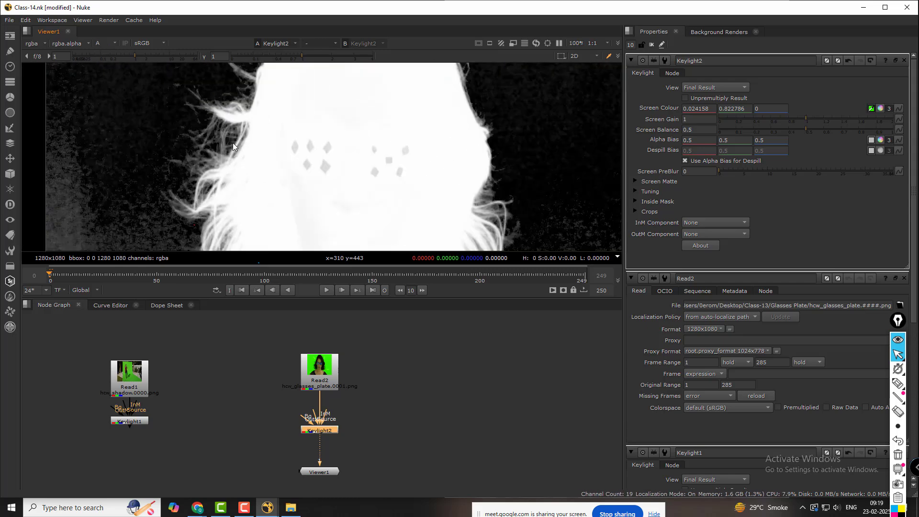
middle_drag(305, 175, 349, 132)
middle_drag(284, 155, 276, 166)
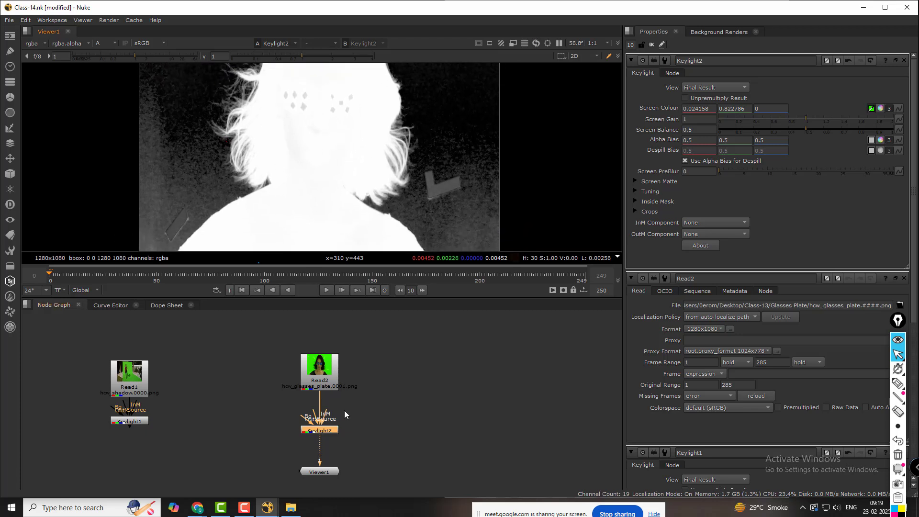
Step: Add a Primatte node, connect its fg input to Read2, and show it in the viewer
click(433, 400)
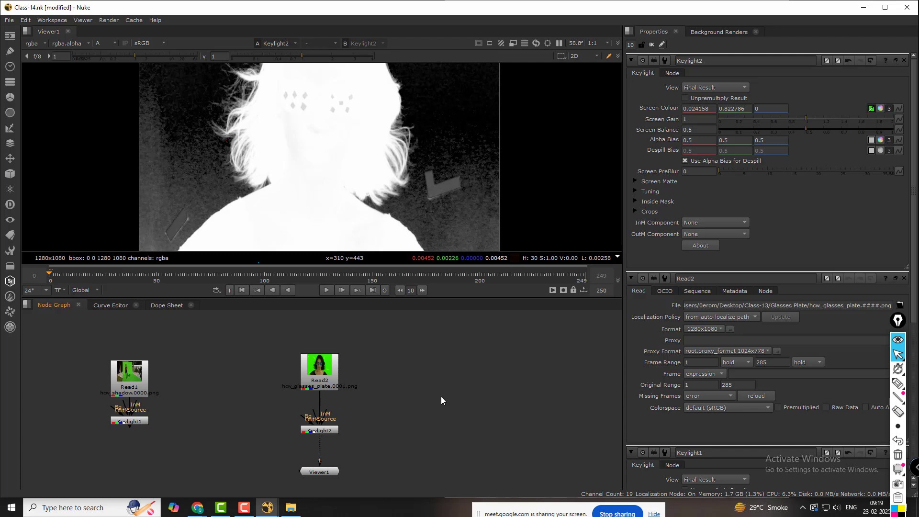
click(10, 128)
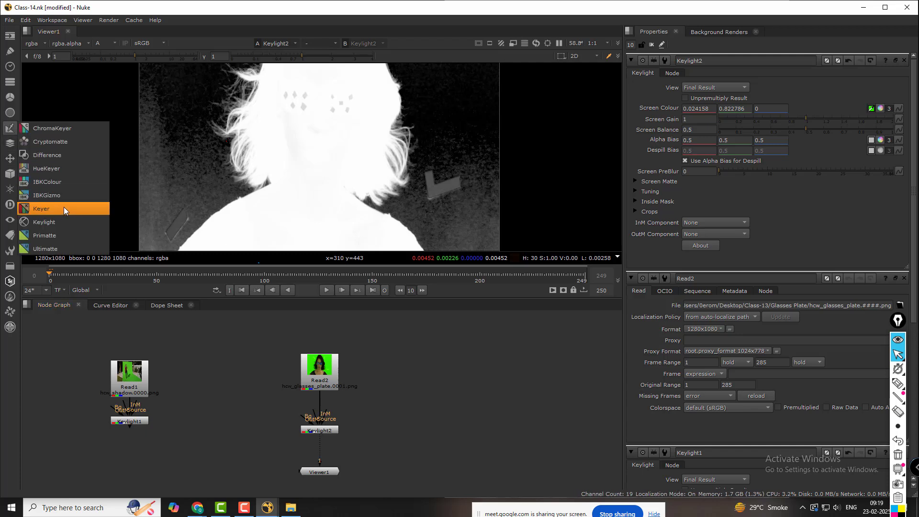
click(62, 237)
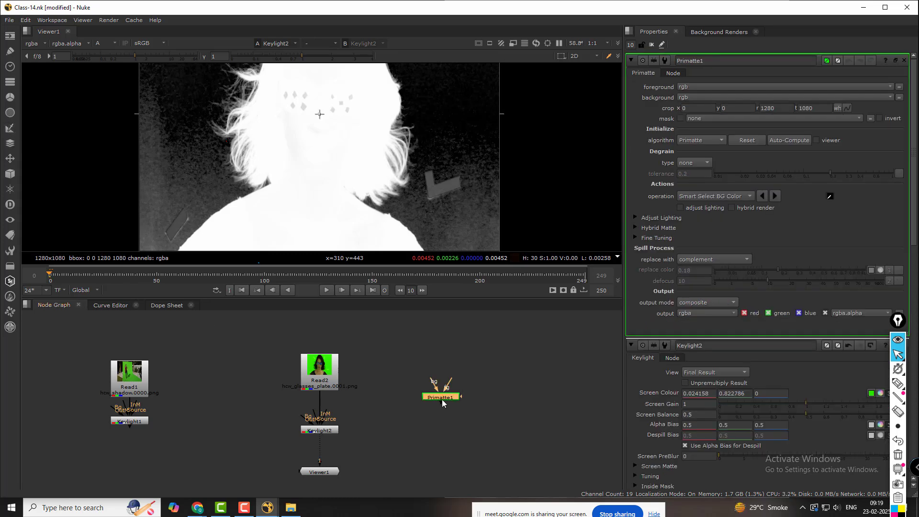
drag(499, 402, 341, 388)
click(479, 422)
key(1)
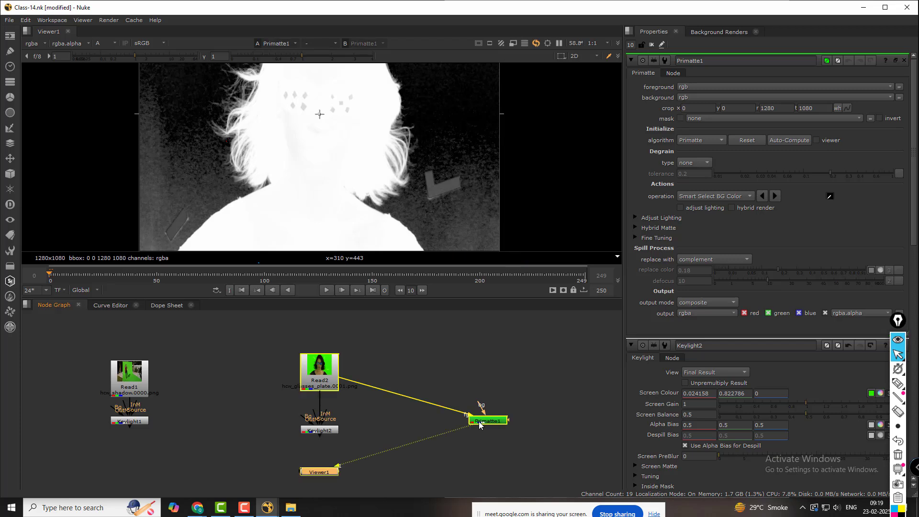
Step: Sample the green backdrop in colour view with Primatte's Smart Select BG Color, and examine the alpha around the hair
key(a)
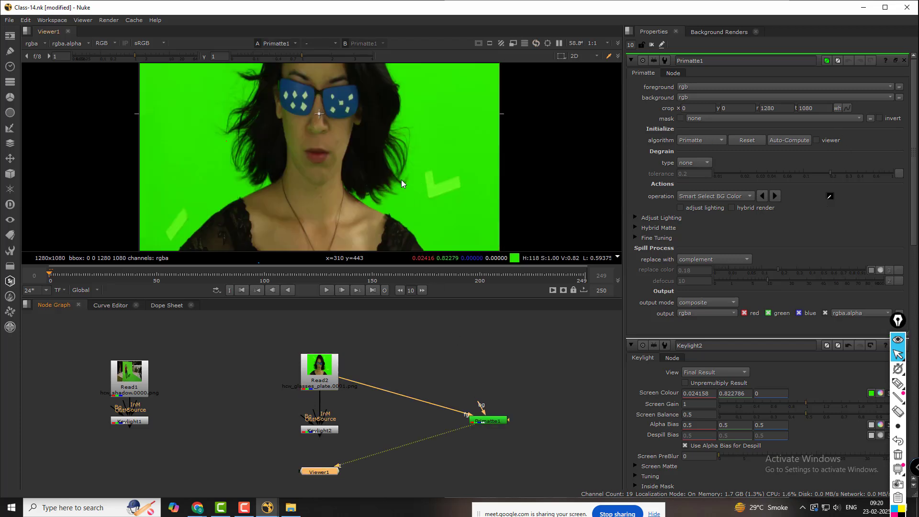
ctrl+shift+drag(416, 132, 420, 133)
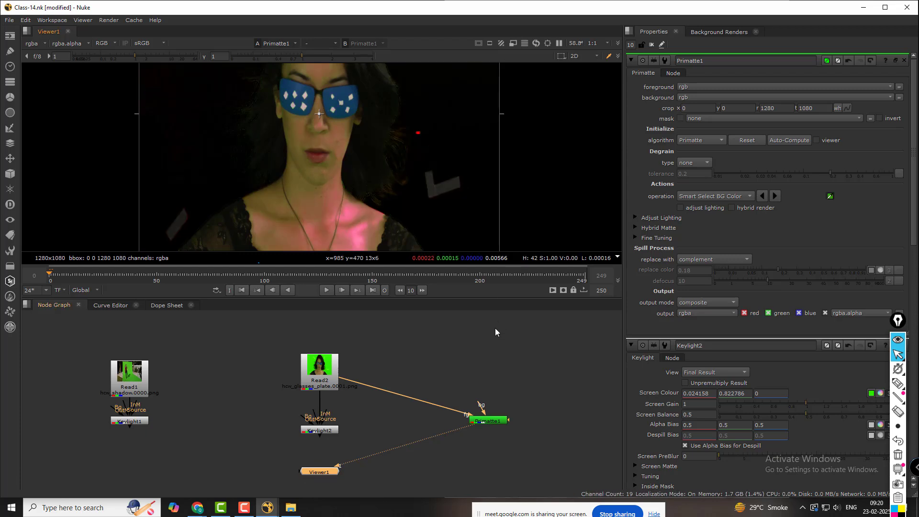
key(a)
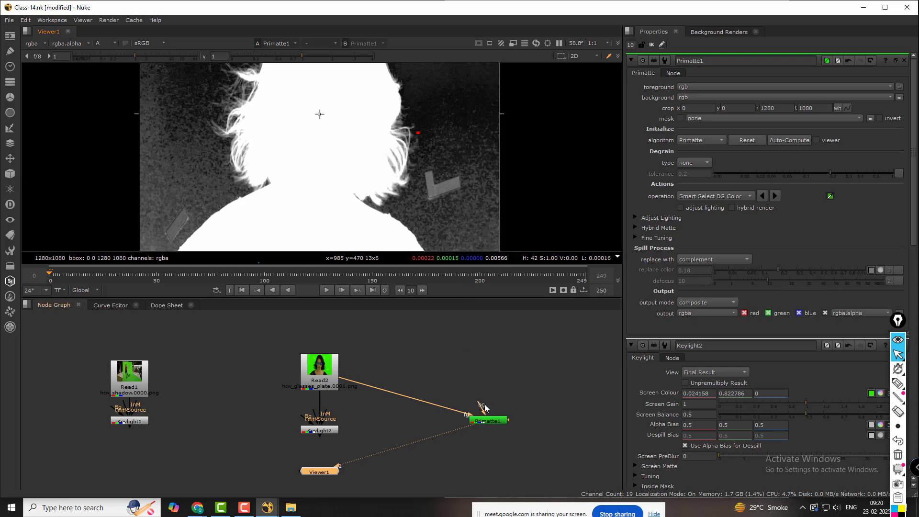
click(485, 421)
scroll(371, 164, up, 2)
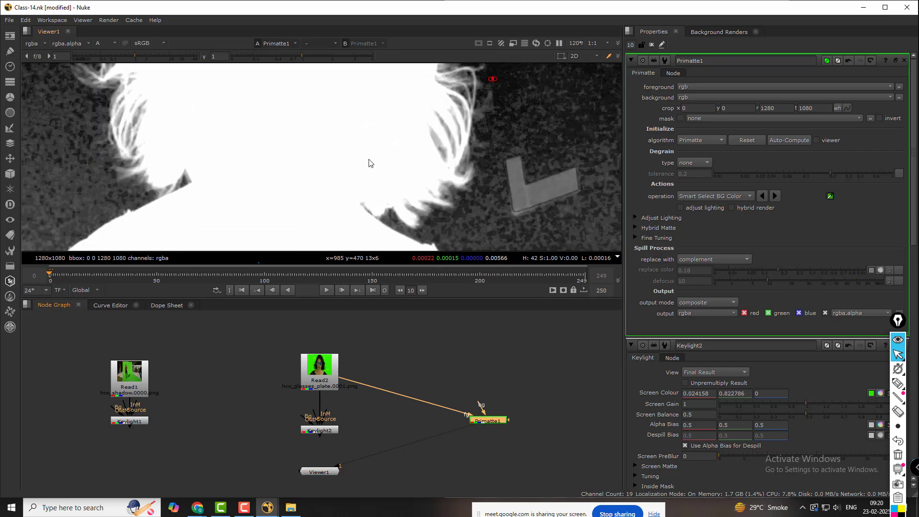
scroll(451, 171, up, 1)
scroll(451, 170, up, 5)
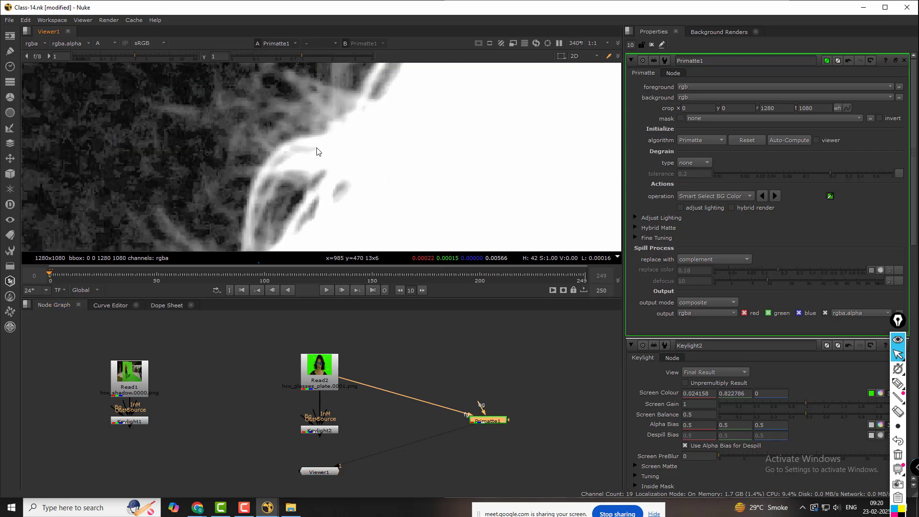
Step: Show Keylight2's alpha in the viewer to compare its hair detail with Primatte's, and move the Viewer node lower
click(328, 431)
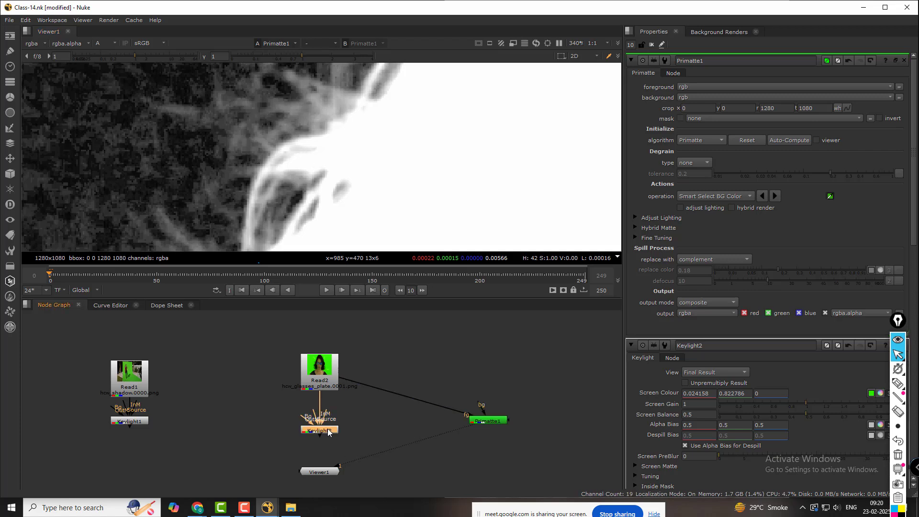
key(1)
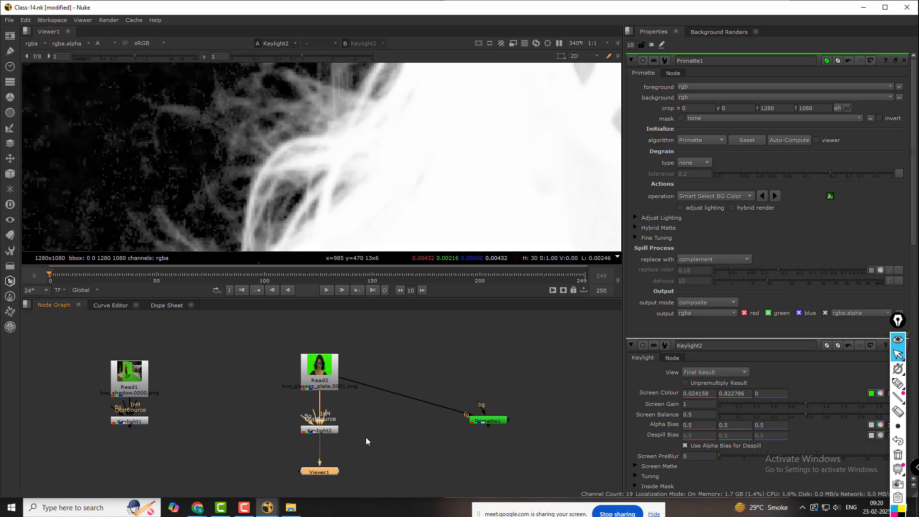
middle_drag(365, 438, 358, 425)
click(324, 460)
drag(325, 463, 325, 485)
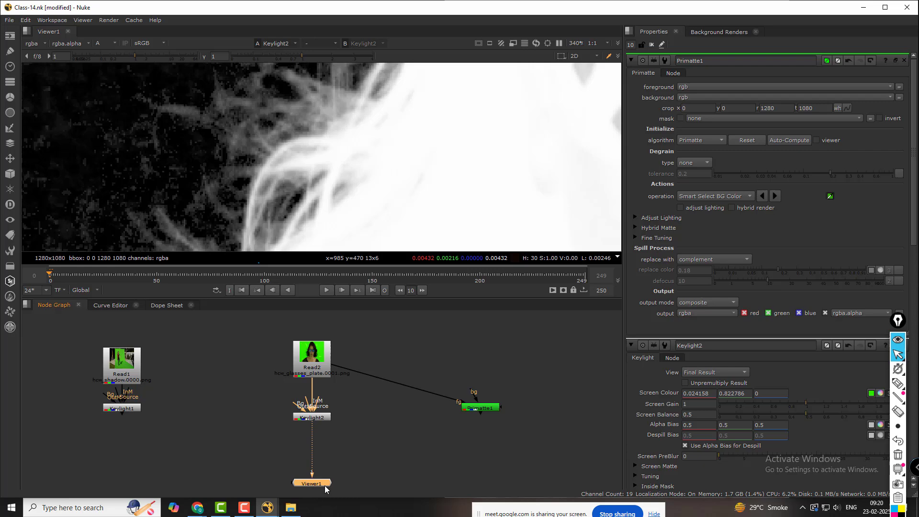
click(316, 418)
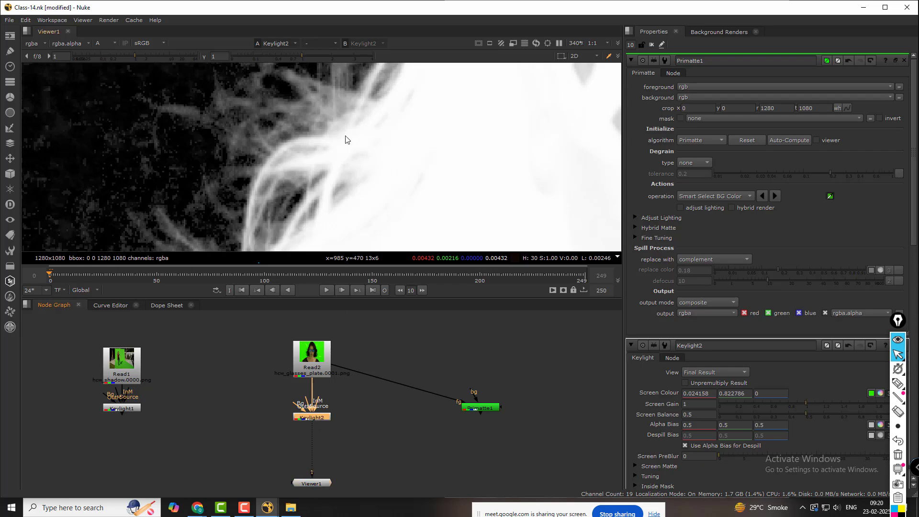
scroll(347, 139, down, 10)
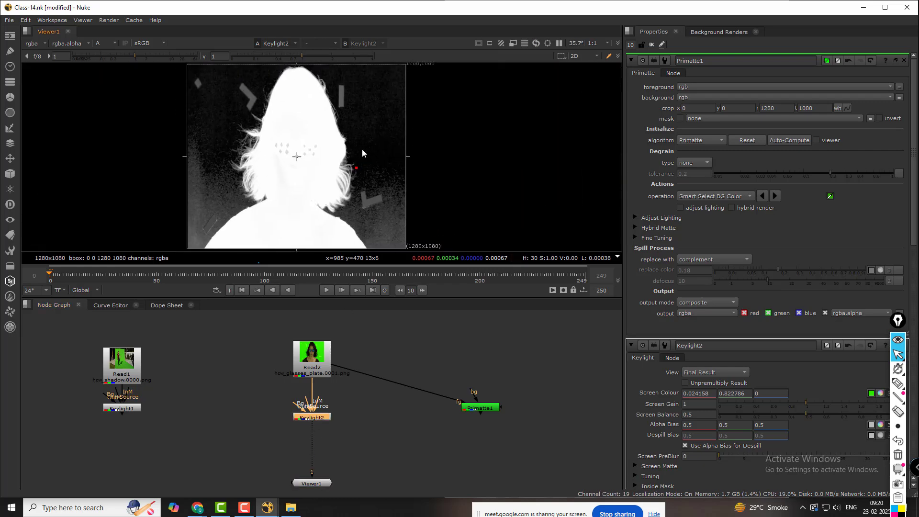
Step: Add a second Viewer node, connect it to Primatte1's output, and place it directly below Primatte1
click(404, 422)
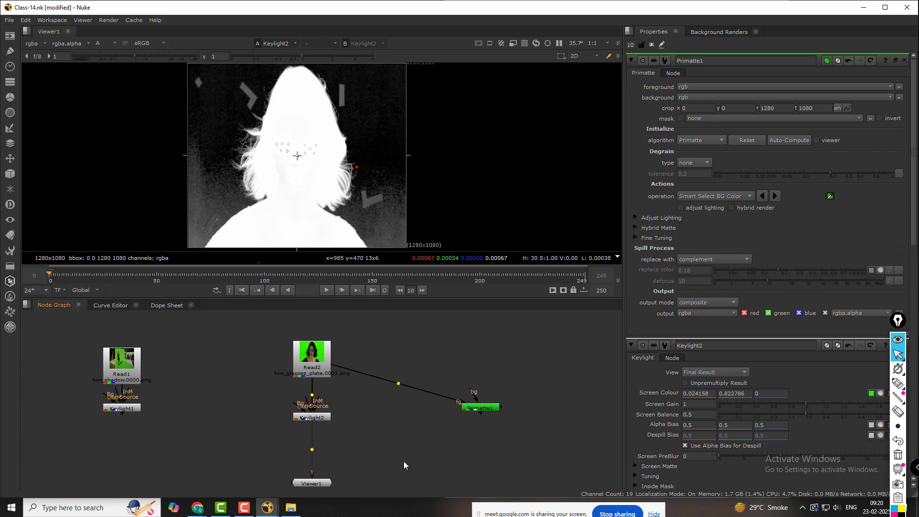
key(ctrl+i)
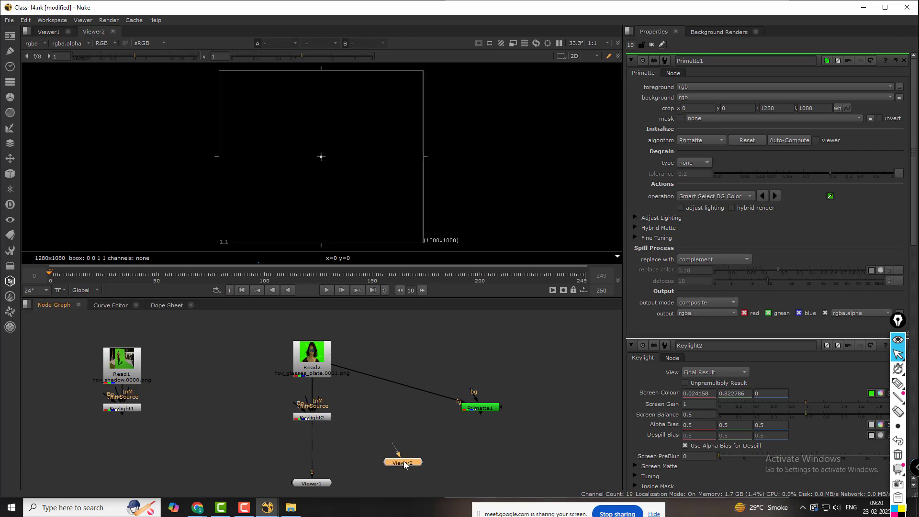
drag(405, 465, 479, 402)
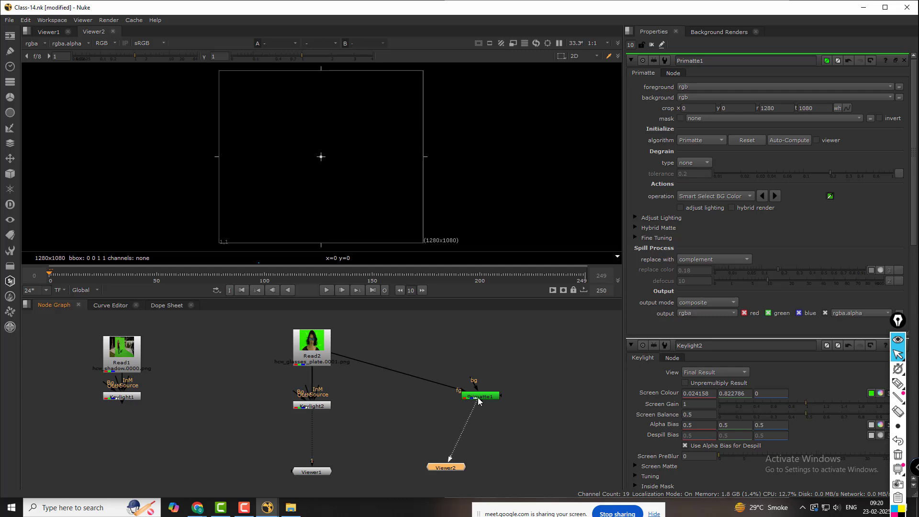
drag(453, 467, 487, 471)
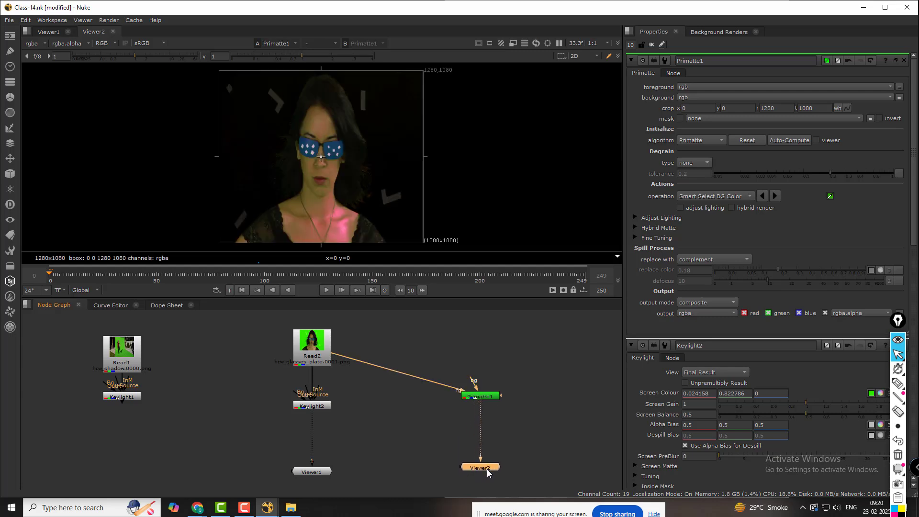
Step: Split the viewer pane into two side-by-side panes and show Viewer2 in the new one beside Viewer1
click(49, 32)
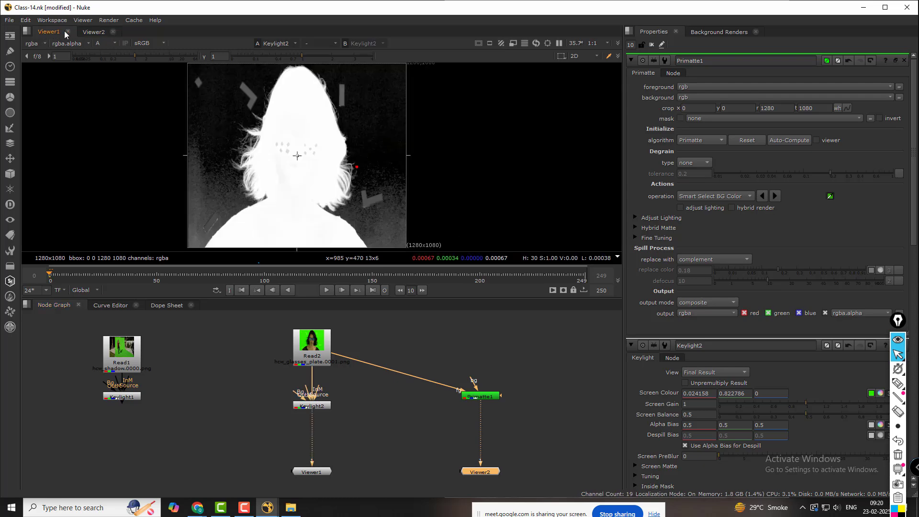
click(91, 30)
click(25, 31)
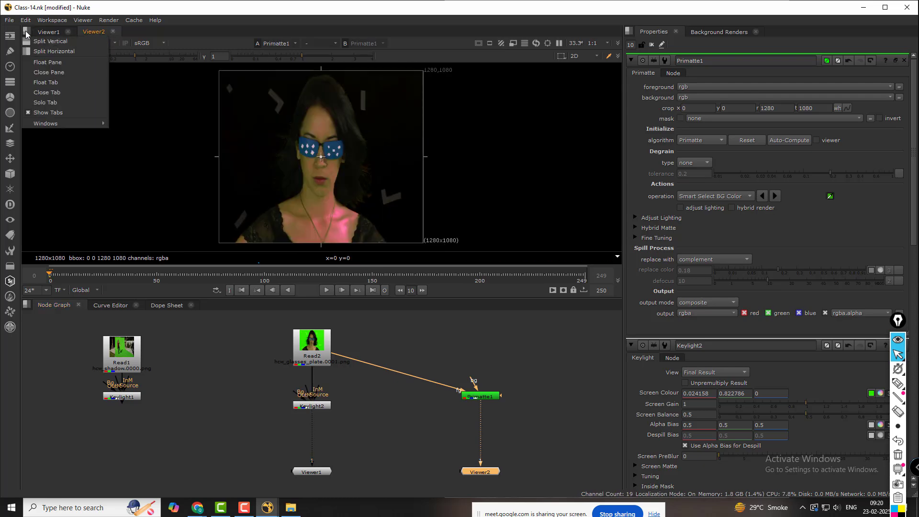
click(63, 52)
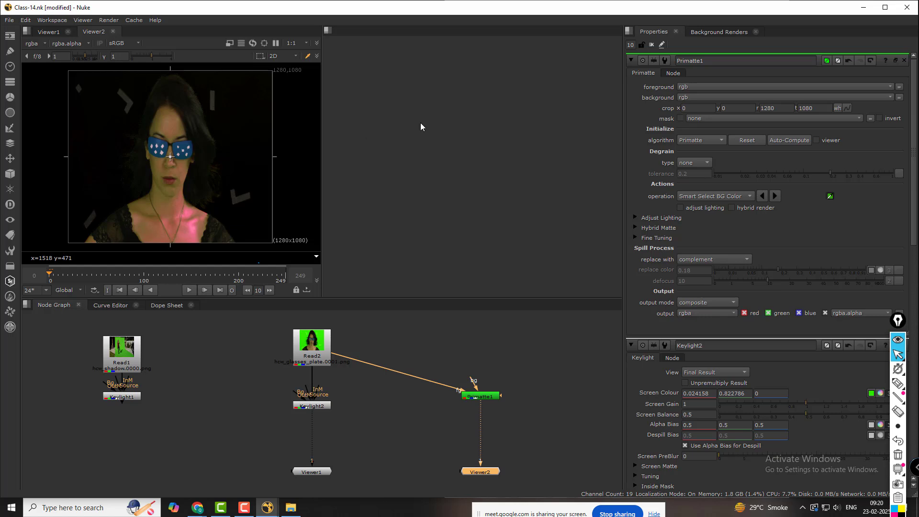
click(328, 30)
mouse_move(392, 126)
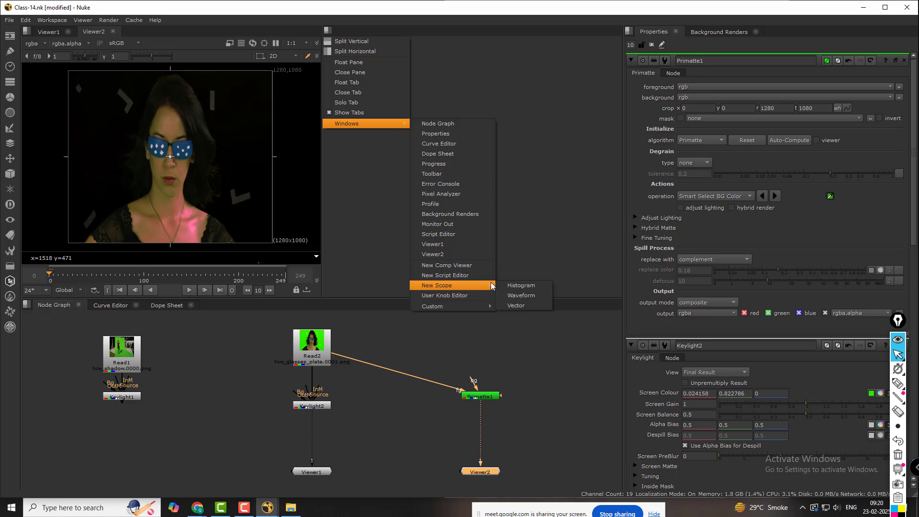
click(463, 259)
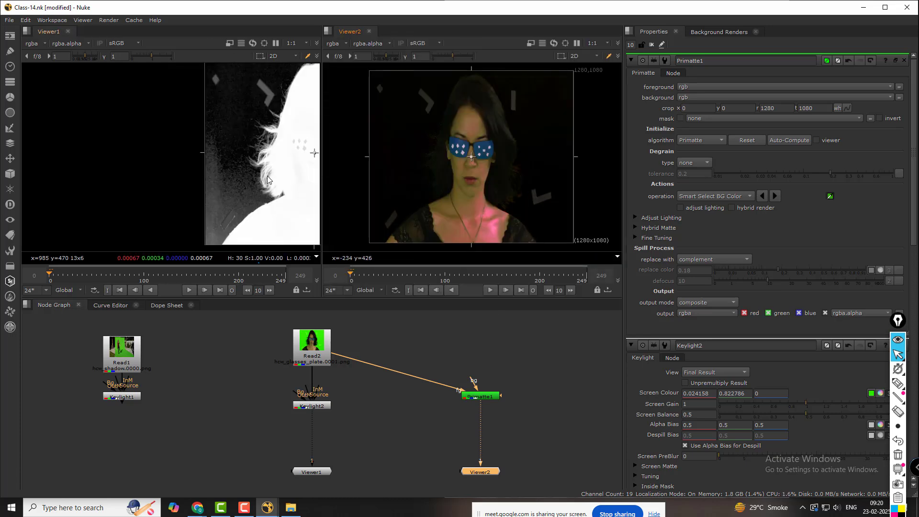
Step: Show the alpha in Viewer2 and compare the hair edges of the Keylight2 and Primatte1 mattes side by side
middle_drag(103, 170, 105, 172)
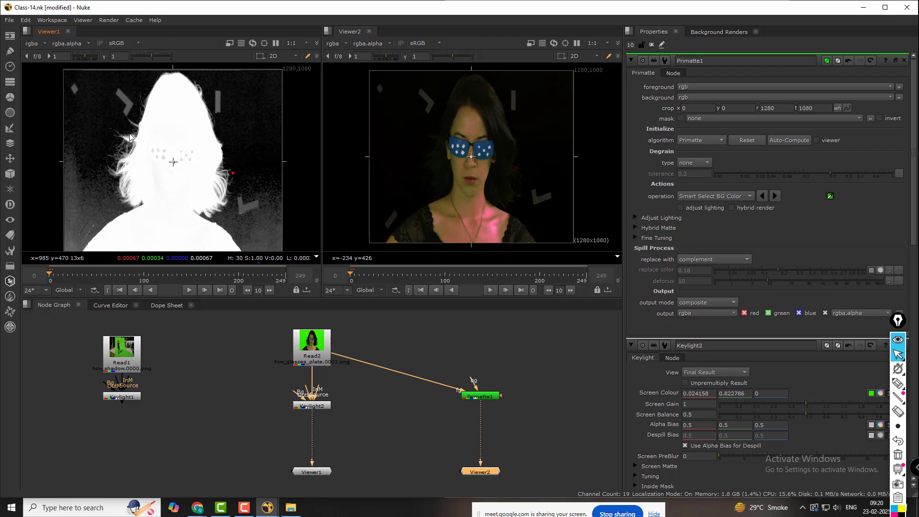
click(496, 163)
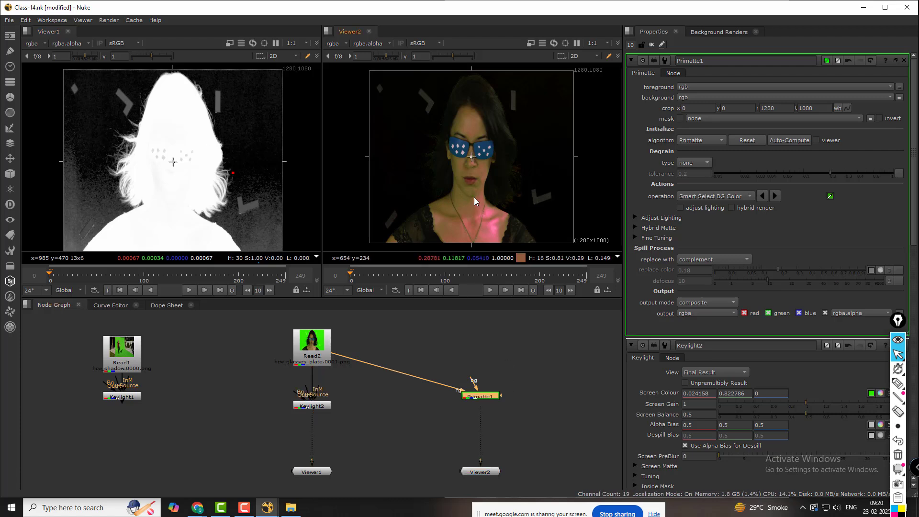
key(a)
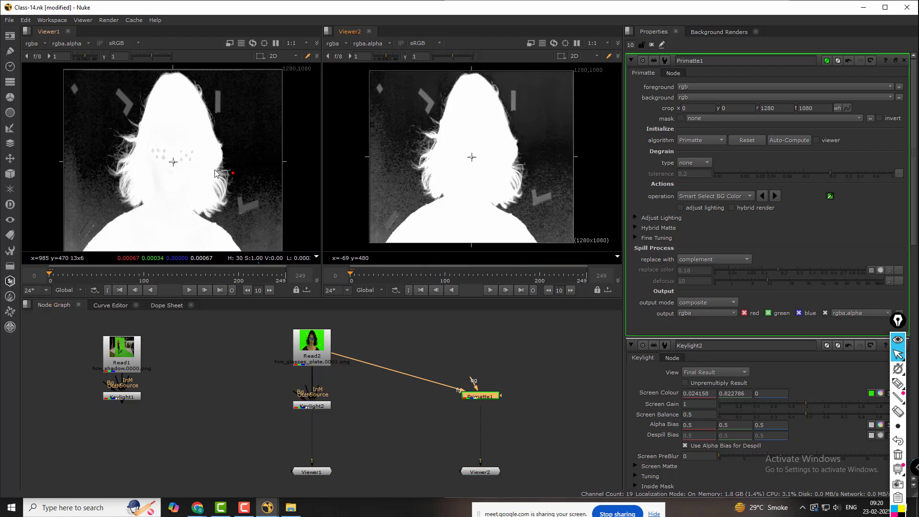
scroll(278, 174, up, 5)
middle_drag(279, 175, 267, 137)
scroll(417, 168, up, 8)
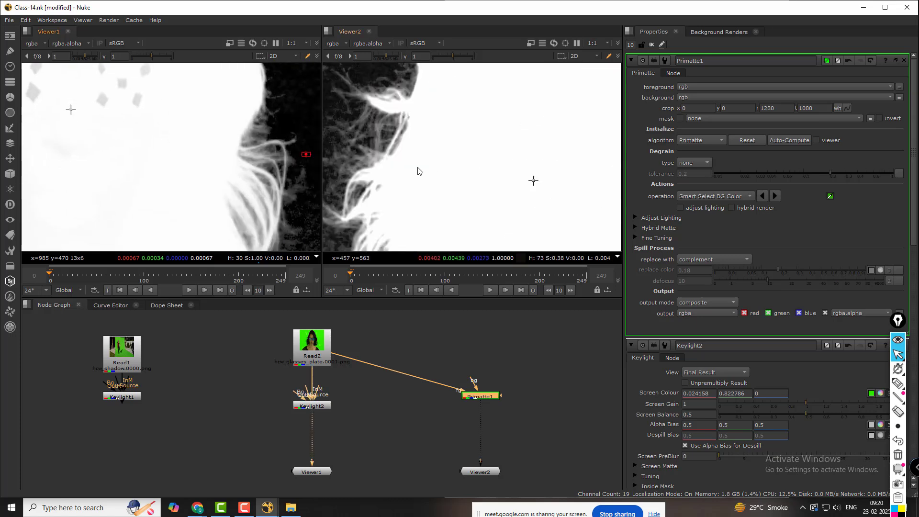
scroll(268, 175, up, 6)
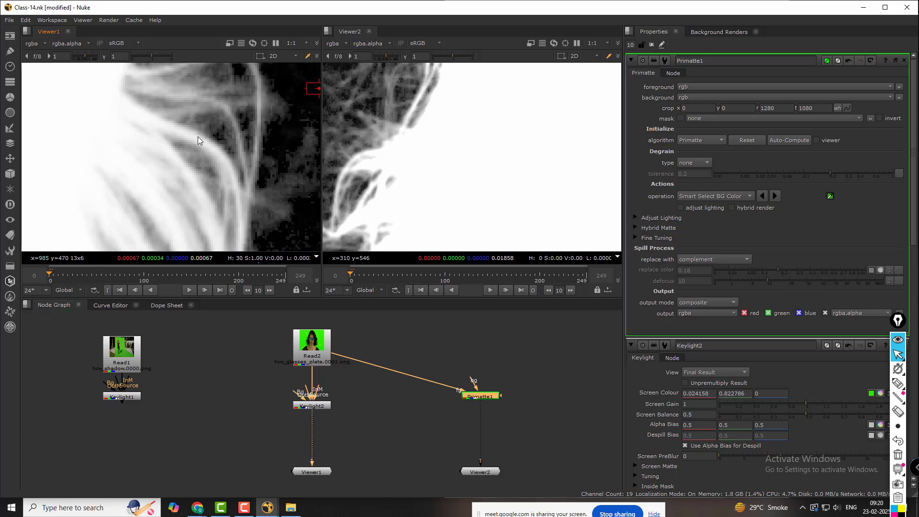
scroll(431, 143, up, 6)
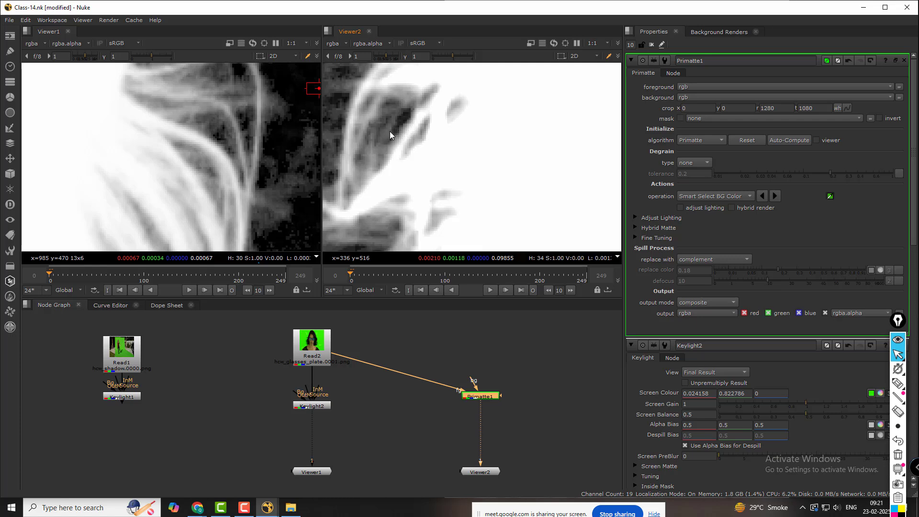
scroll(431, 146, down, 8)
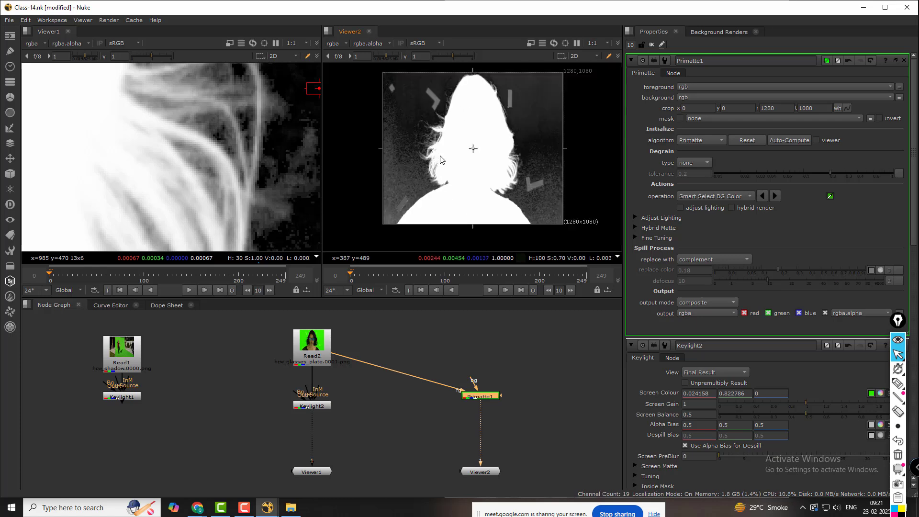
middle_drag(441, 159, 427, 158)
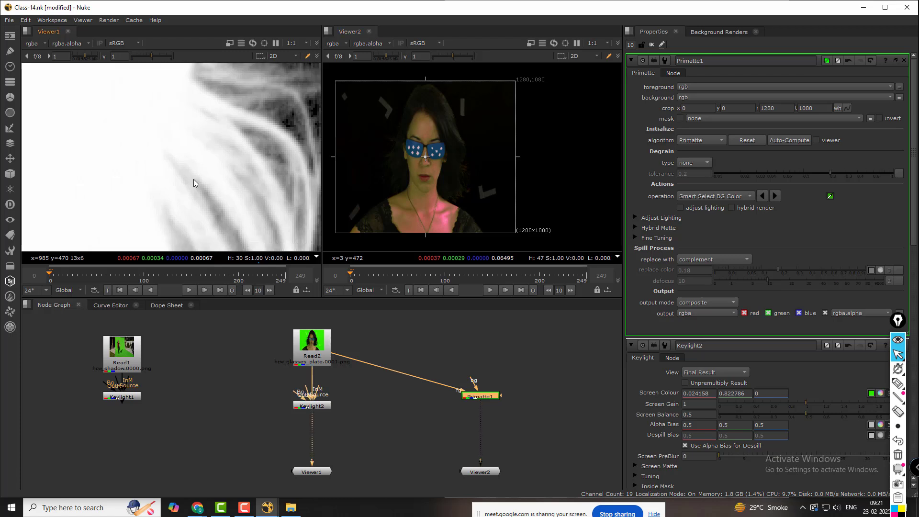
Step: Return both viewers to colour with the whole image framed, and move the Viewer2 node slightly lower
key(a)
scroll(194, 167, down, 4)
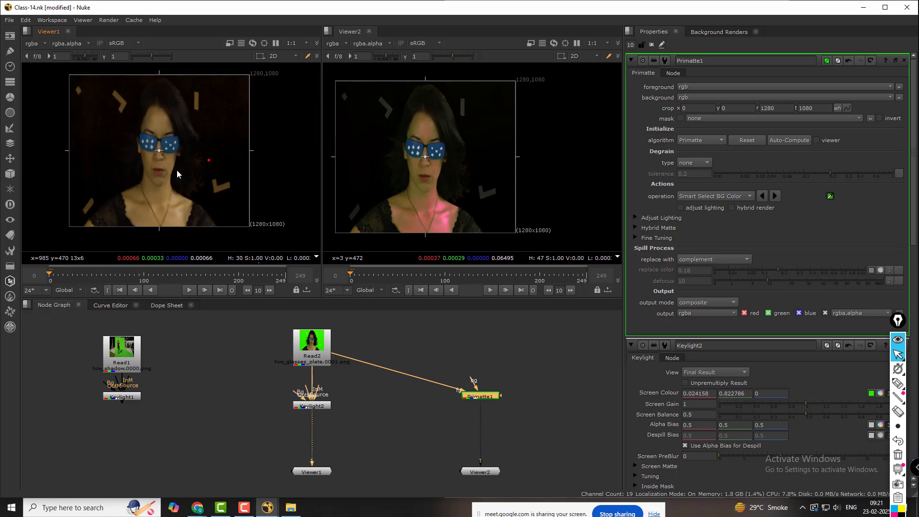
middle_drag(394, 455, 399, 445)
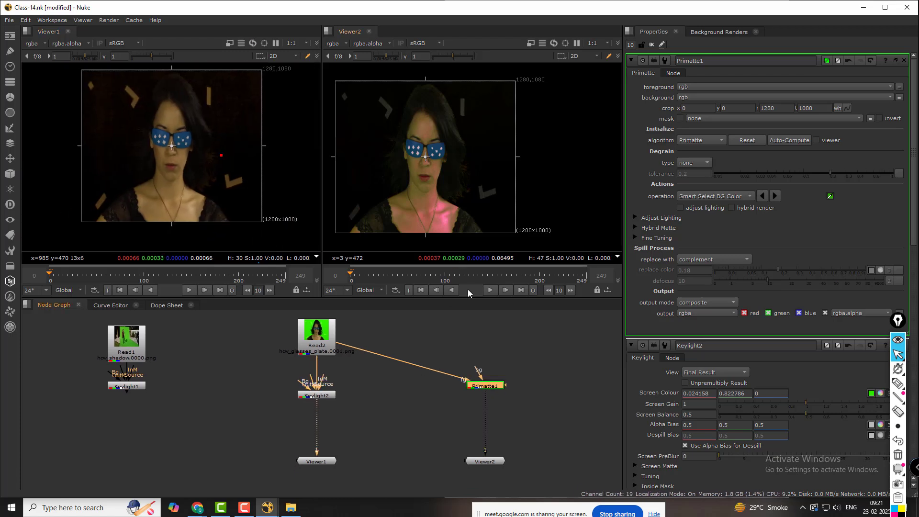
drag(503, 464, 498, 473)
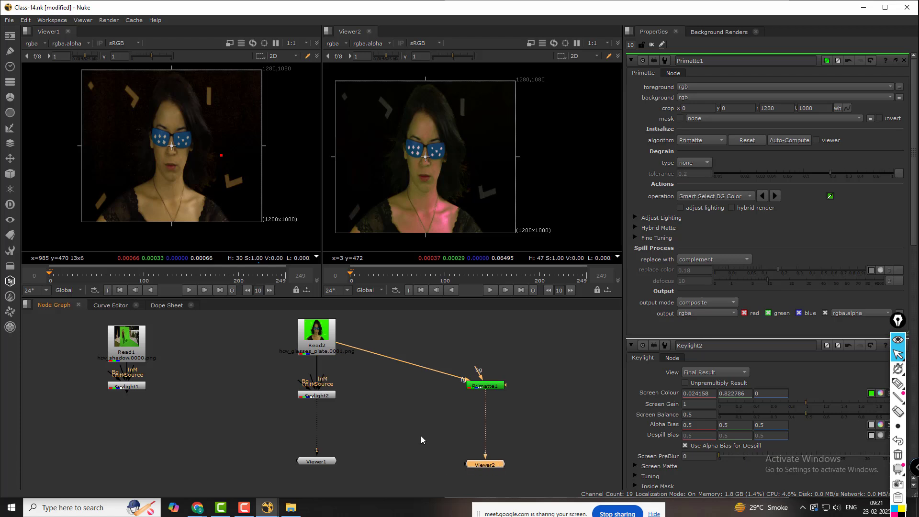
Step: Add a Constant node between the two key branches and set its color to 0.44
click(408, 421)
key(Tab)
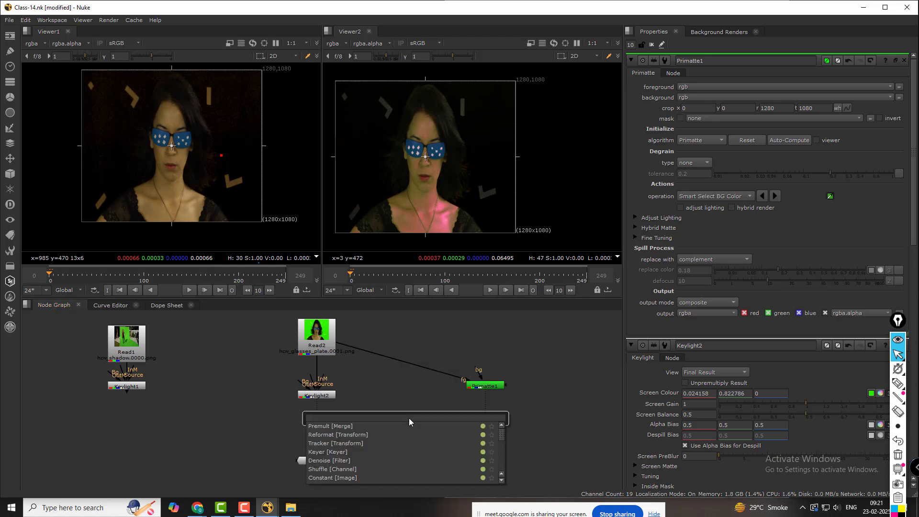
text(col)
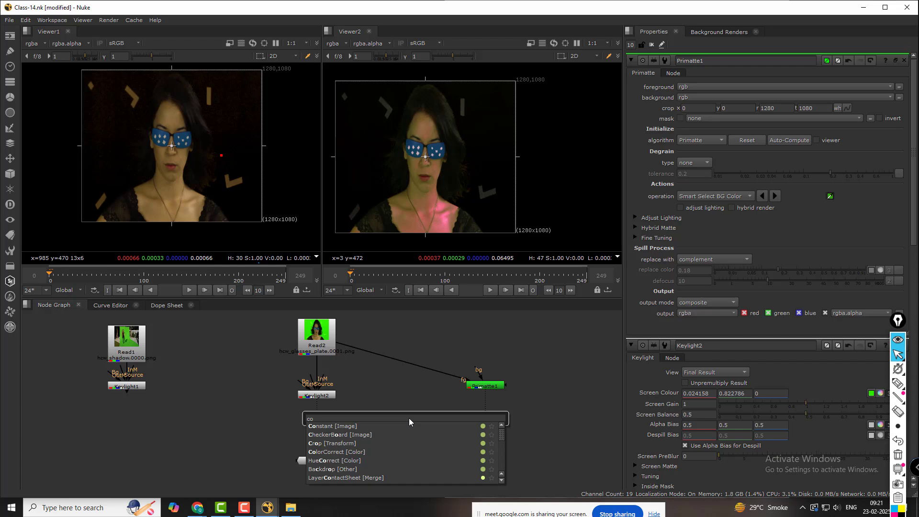
key(BackSpace)
key(BackSpace)
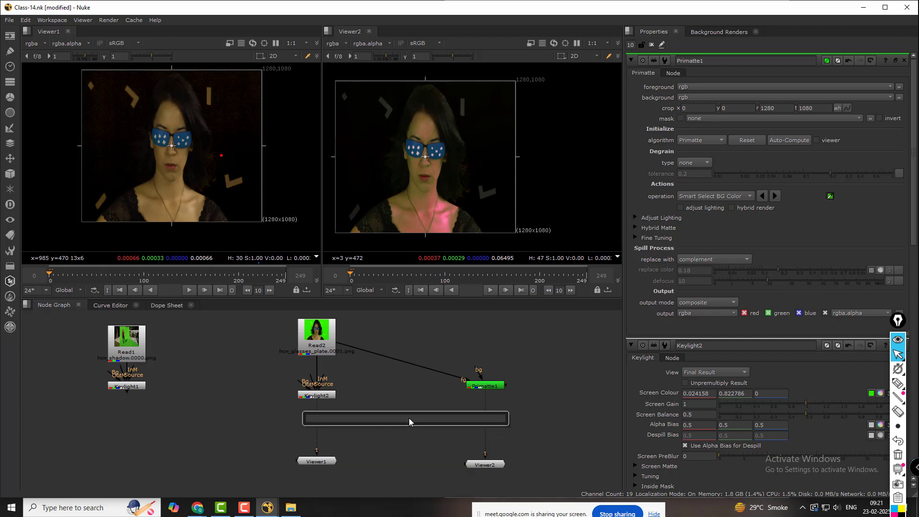
text(cons)
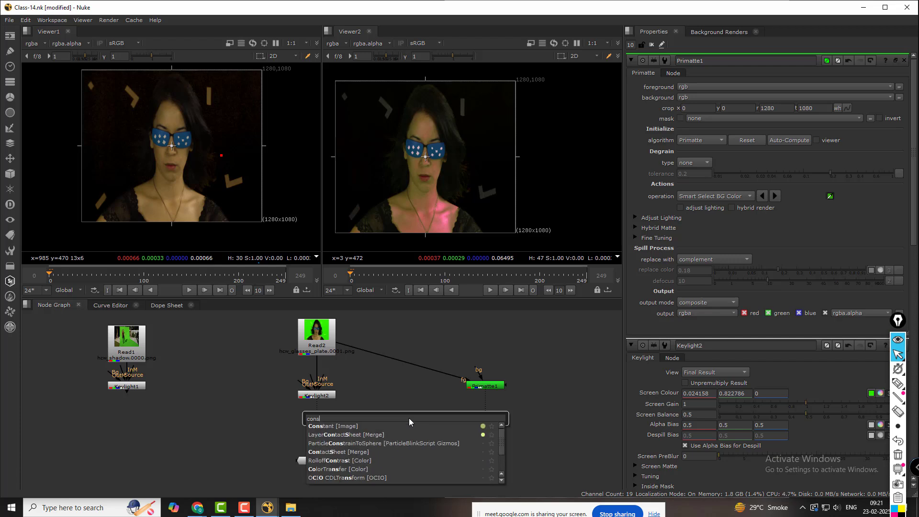
key(Return)
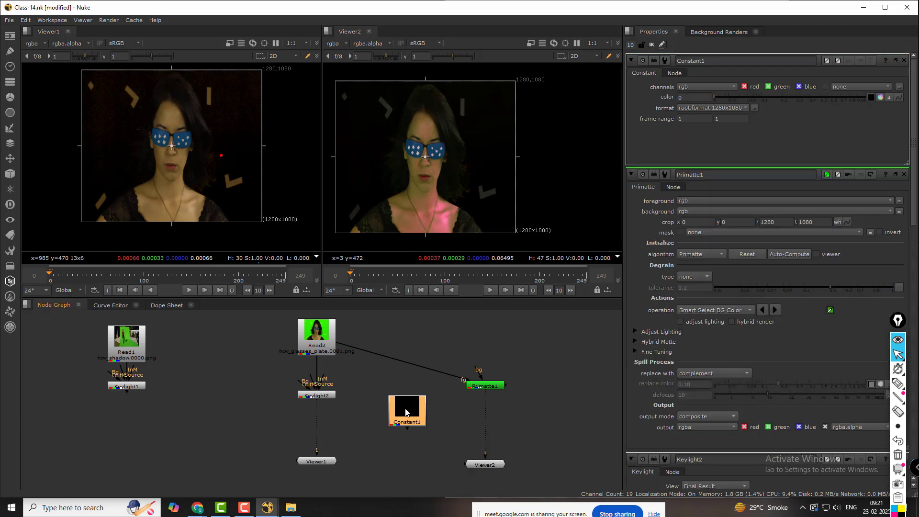
drag(749, 97, 816, 95)
Step: Add a Merge node and insert it between Primatte1 and Viewer2
drag(398, 424, 488, 441)
click(403, 459)
key(m)
Step: Insert a second Merge node between Keylight2 and Viewer1, and connect both merges' A inputs to Constant1
click(399, 453)
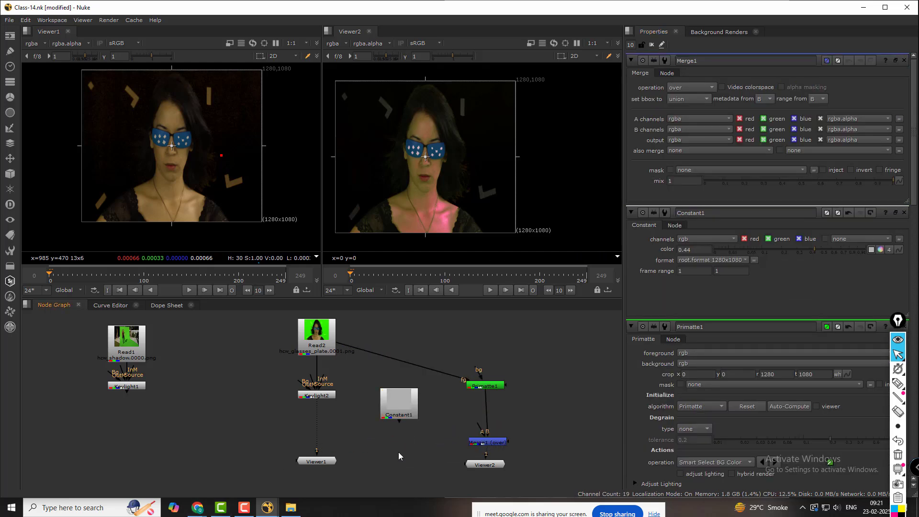
key(m)
drag(408, 441, 323, 477)
drag(396, 408, 396, 411)
drag(330, 440, 393, 412)
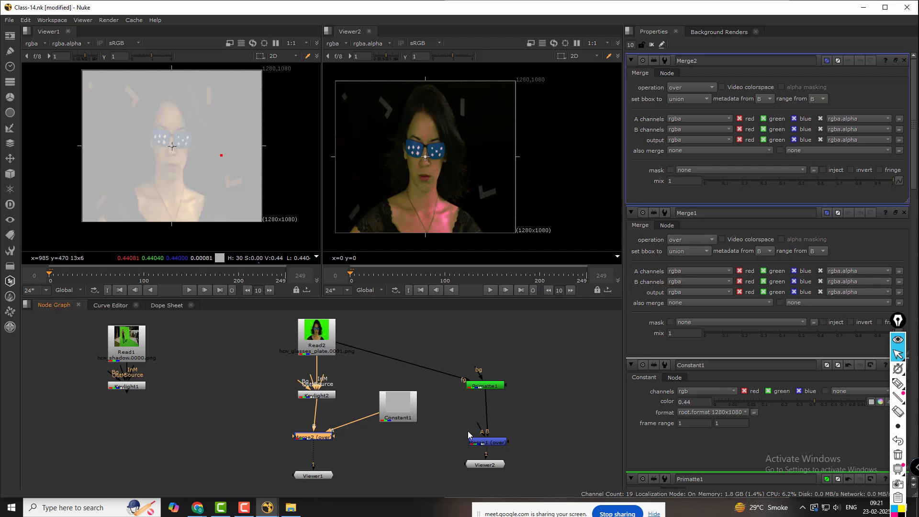
drag(479, 428, 400, 411)
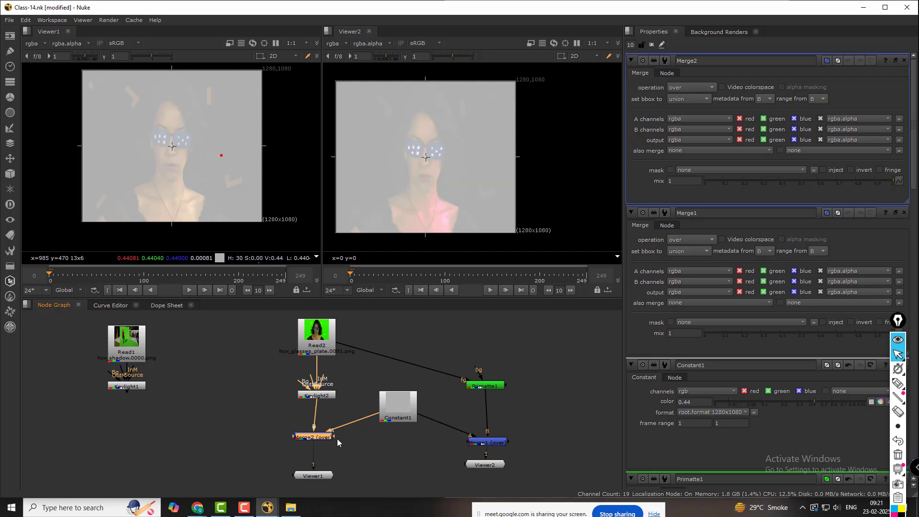
Step: Swap the A and B inputs of Merge2 and Merge1 so each key sits over the grey Constant1
key(shift+x)
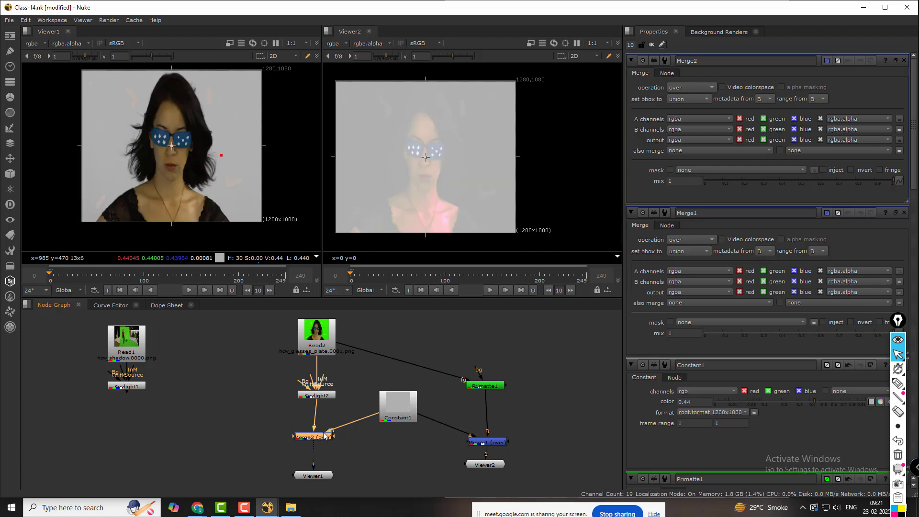
click(484, 445)
key(shift+x)
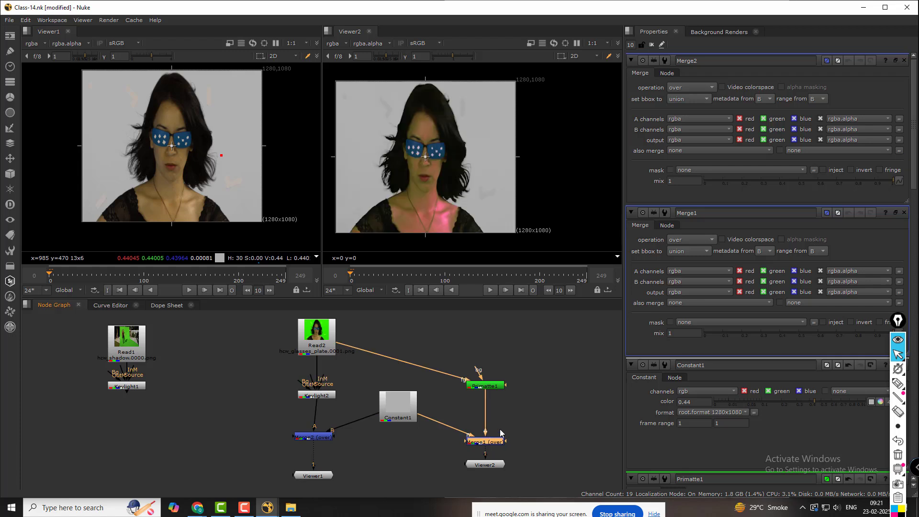
click(525, 415)
Step: Examine the fine hair strands of the Keylight and Primatte composites over grey in the two viewers
scroll(179, 162, up, 3)
scroll(260, 182, up, 2)
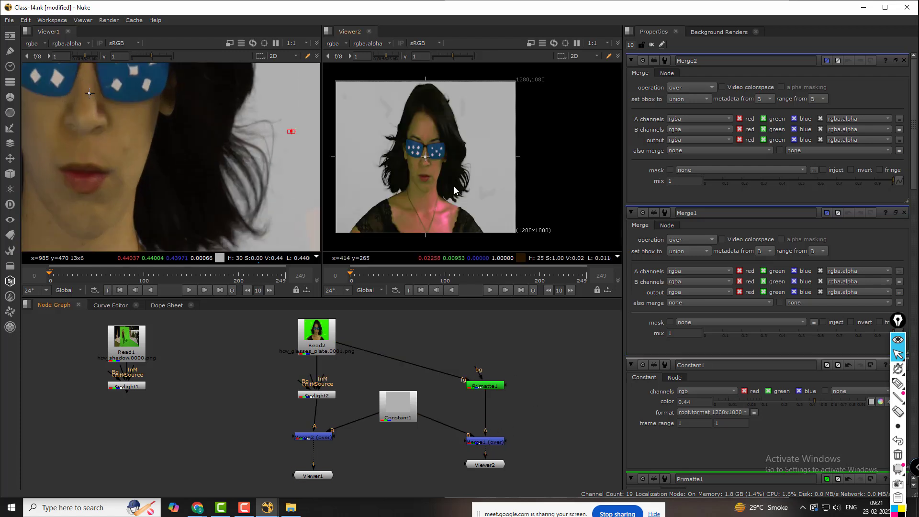
scroll(454, 186, up, 3)
scroll(548, 155, up, 1)
scroll(479, 168, up, 3)
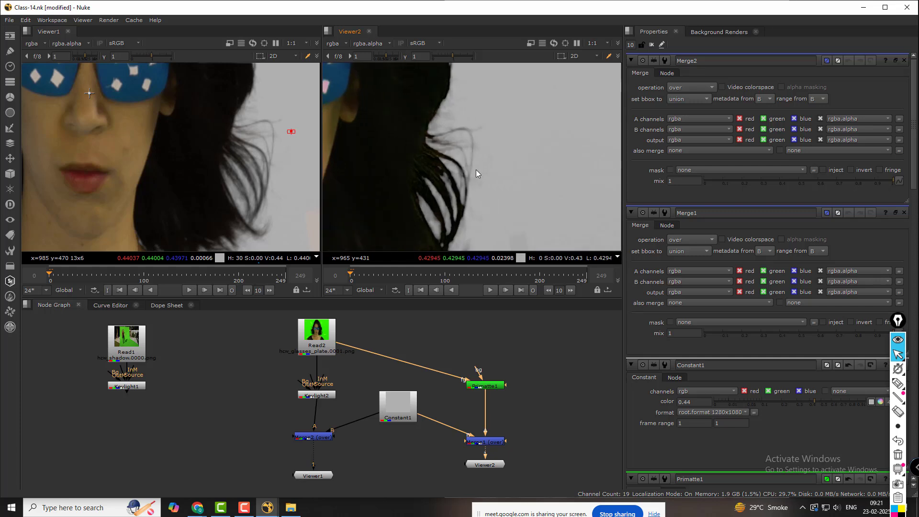
scroll(462, 163, up, 2)
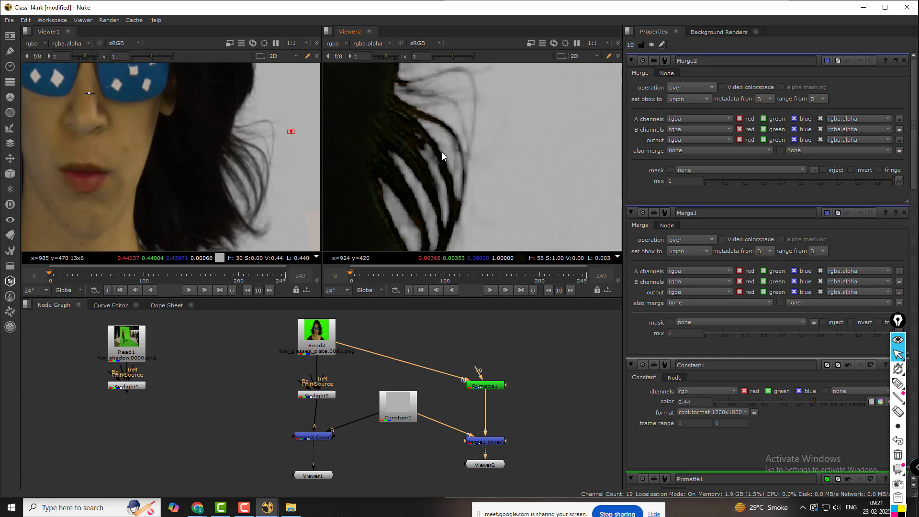
middle_drag(182, 176, 174, 186)
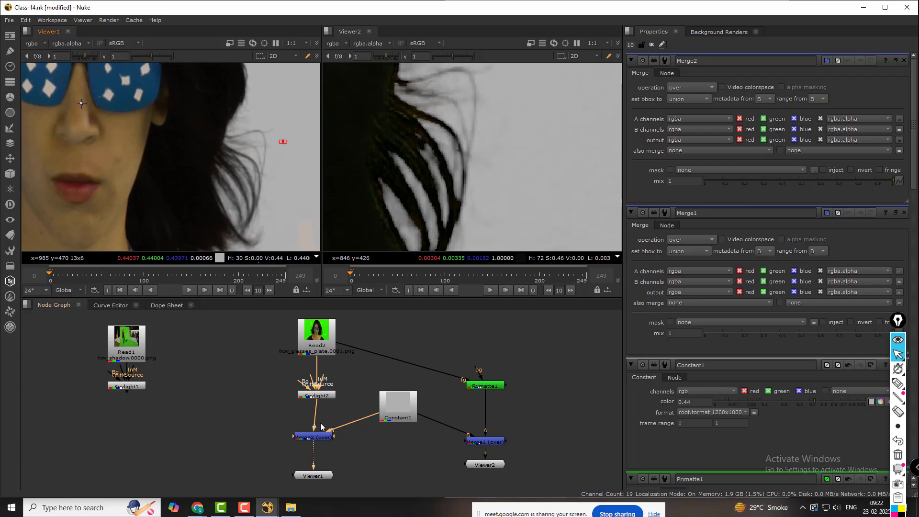
scroll(245, 165, up, 4)
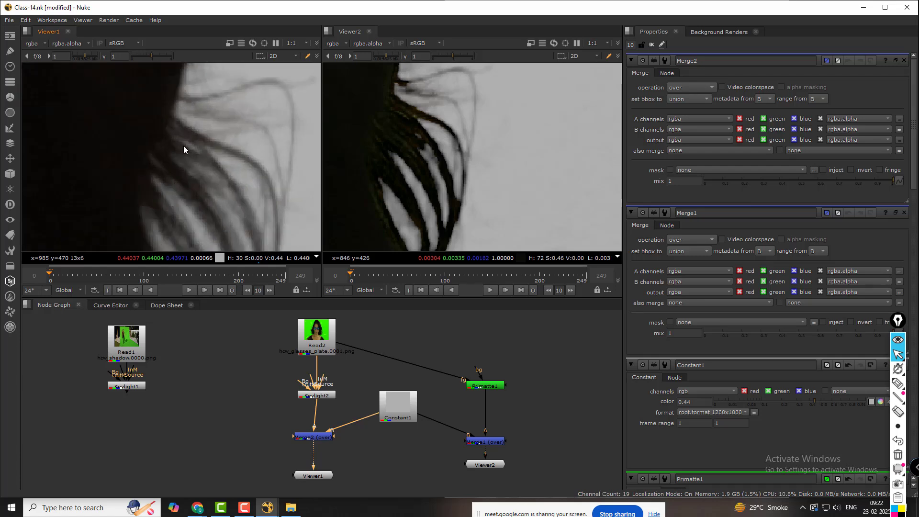
scroll(183, 145, down, 4)
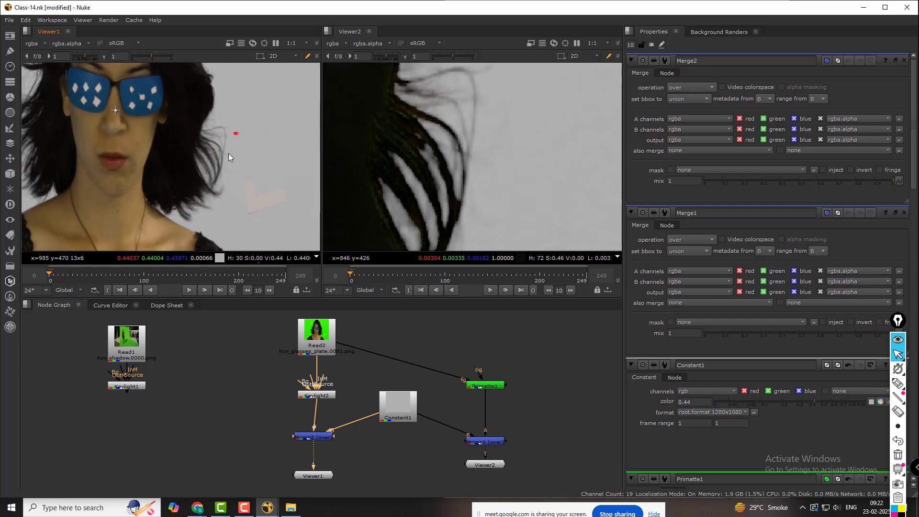
scroll(228, 153, down, 3)
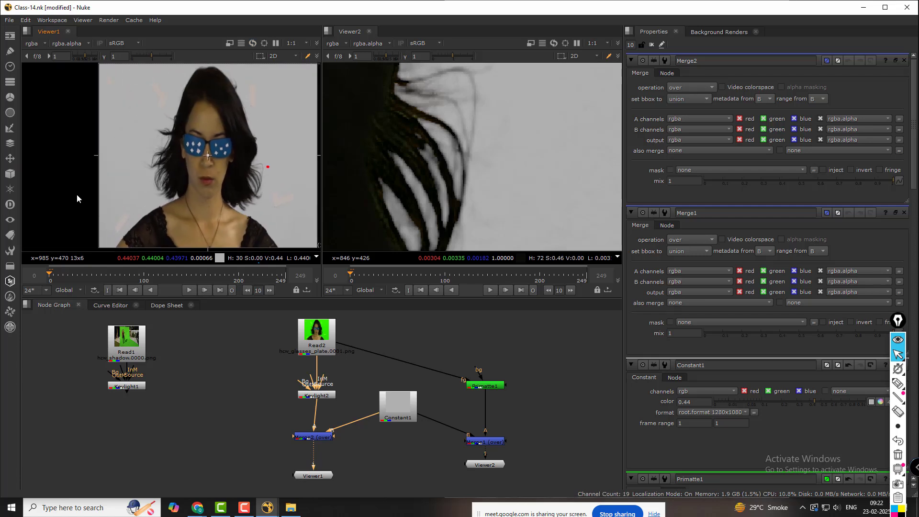
click(10, 127)
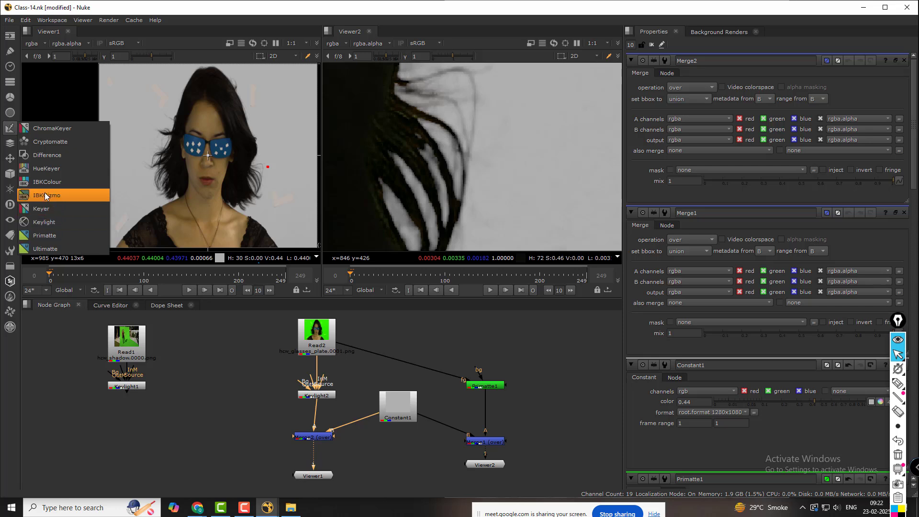
click(183, 414)
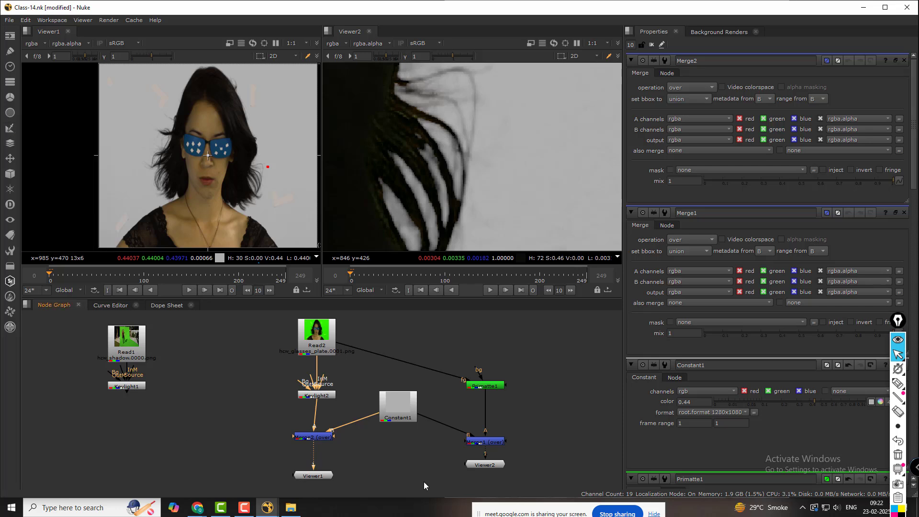
Step: Move Primatte1 up in the node graph so it lines up horizontally with Read2
middle_drag(520, 389, 497, 374)
drag(302, 381, 299, 381)
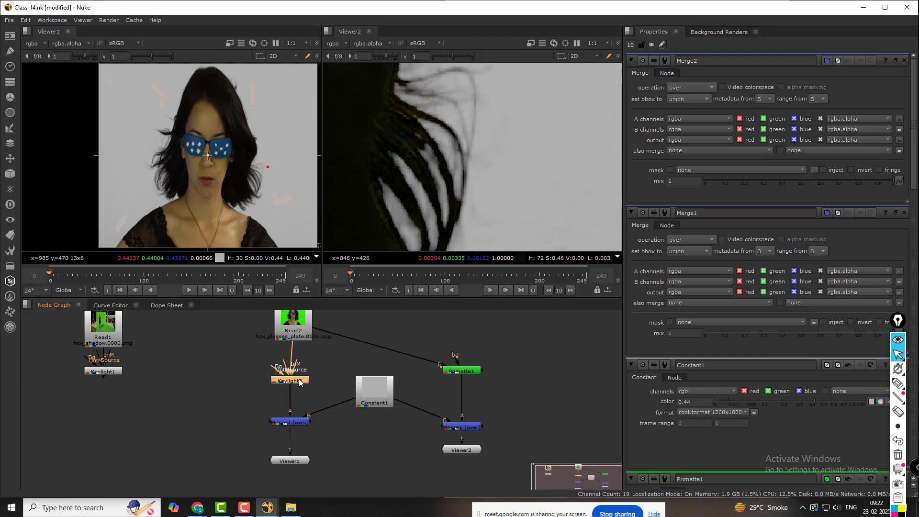
middle_drag(319, 356, 318, 374)
drag(304, 342, 301, 341)
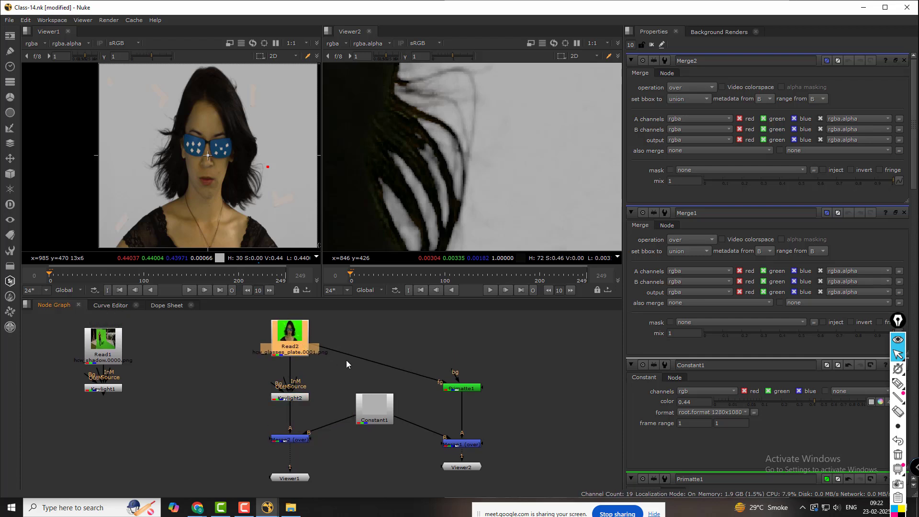
middle_drag(481, 407, 504, 386)
drag(381, 392, 386, 388)
drag(469, 370, 468, 321)
scroll(492, 409, down, 2)
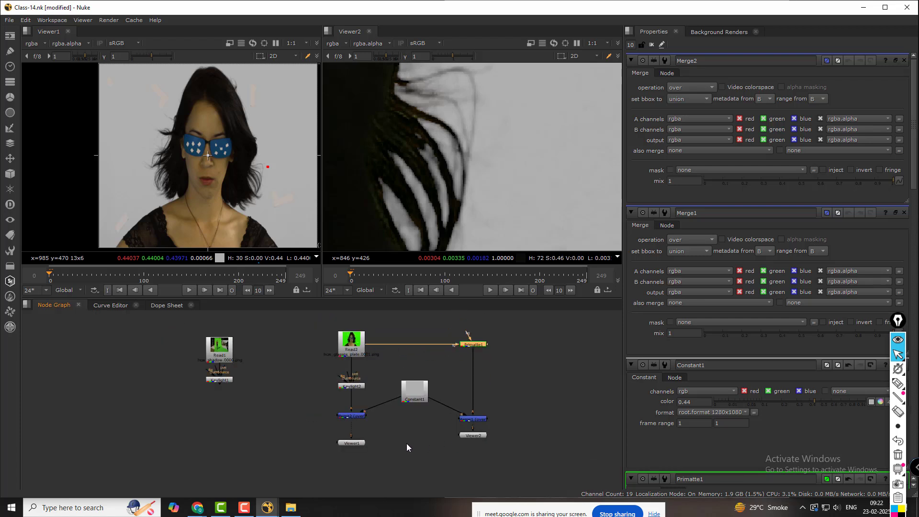
middle_drag(406, 443, 425, 435)
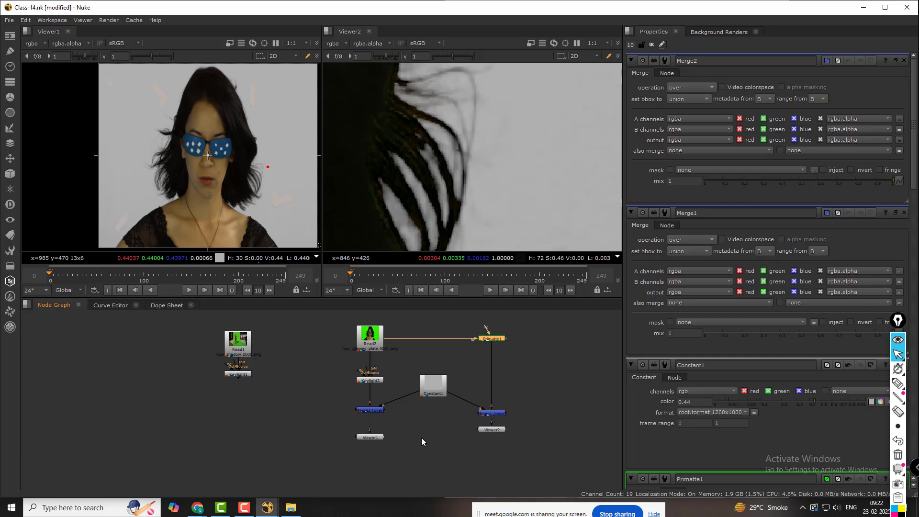
Step: Widen the Viewer1 pane across the whole viewer area so the Keylight composite has the full width
drag(321, 179, 415, 180)
middle_drag(312, 134, 305, 138)
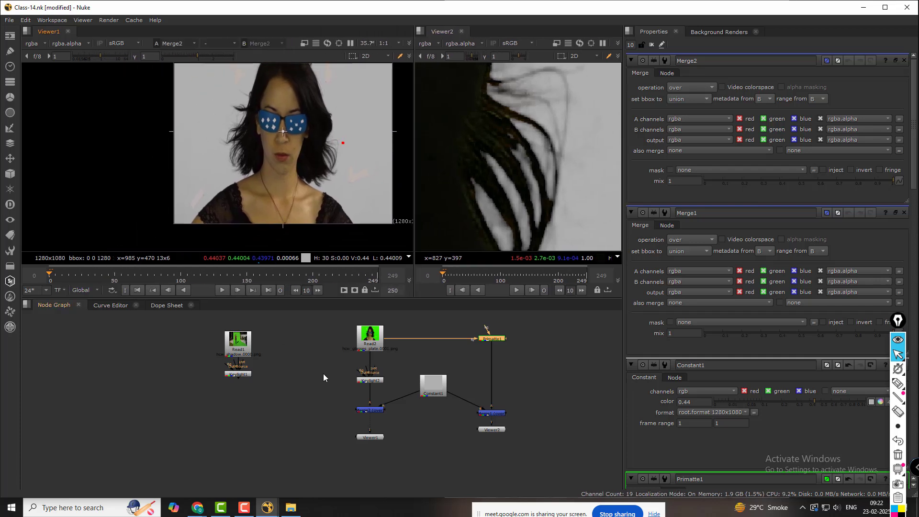
scroll(352, 416, up, 3)
click(356, 358)
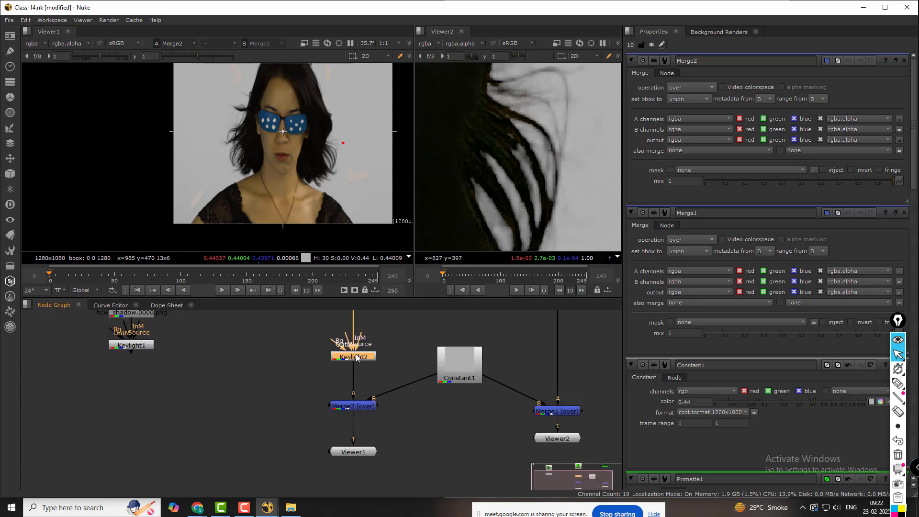
middle_drag(479, 376, 352, 382)
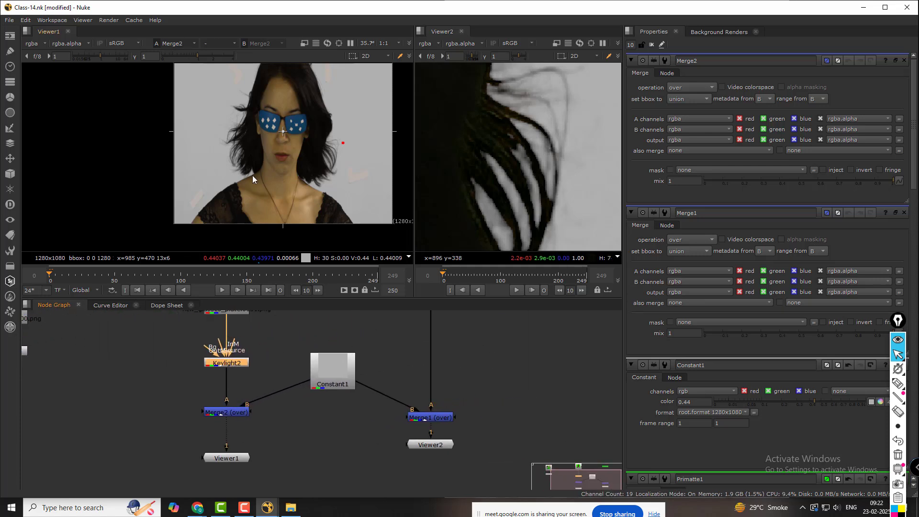
drag(300, 340, 526, 484)
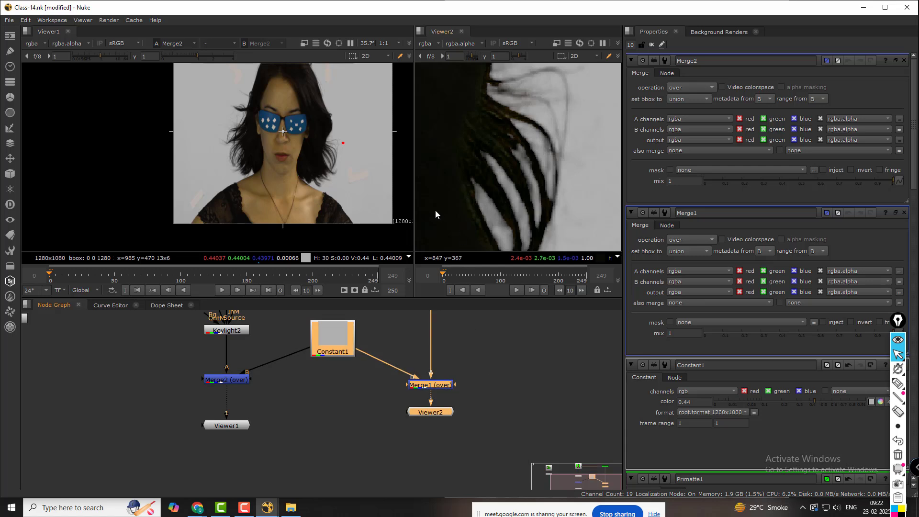
drag(415, 186, 616, 192)
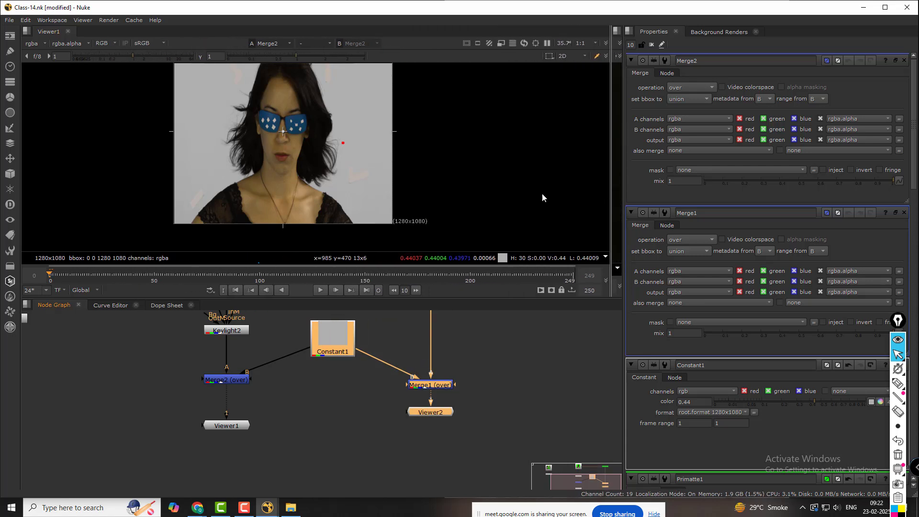
middle_drag(308, 175, 403, 208)
scroll(404, 208, up, 1)
Step: Nudge Constant1, Merge1 and Viewer2 slightly in the node graph and open the properties of Keylight2
middle_drag(294, 389, 392, 392)
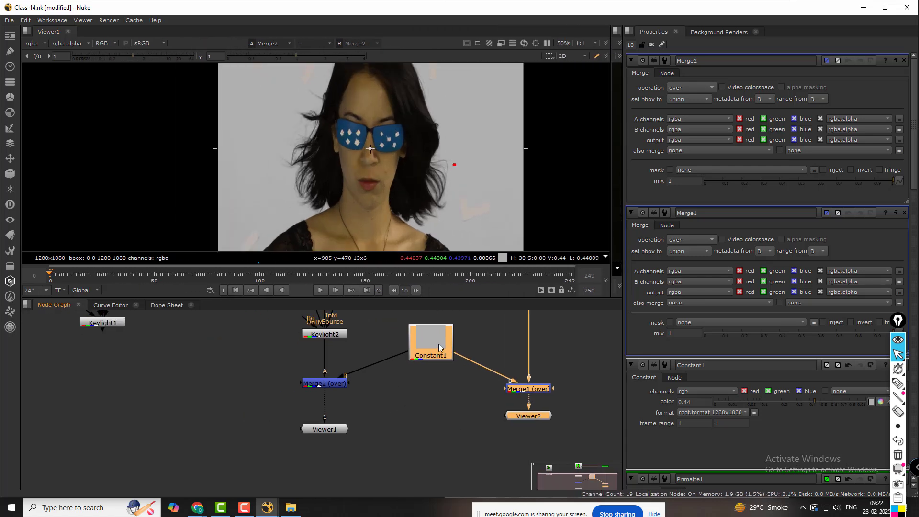
mouse_move(439, 344)
mouse_down()
mouse_move(432, 350)
mouse_move(433, 340)
mouse_up()
middle_drag(365, 383, 354, 410)
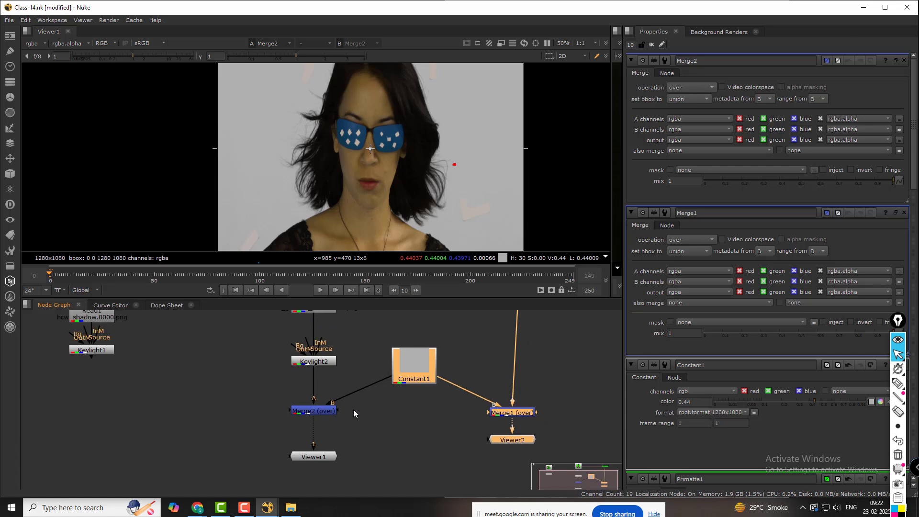
click(320, 364)
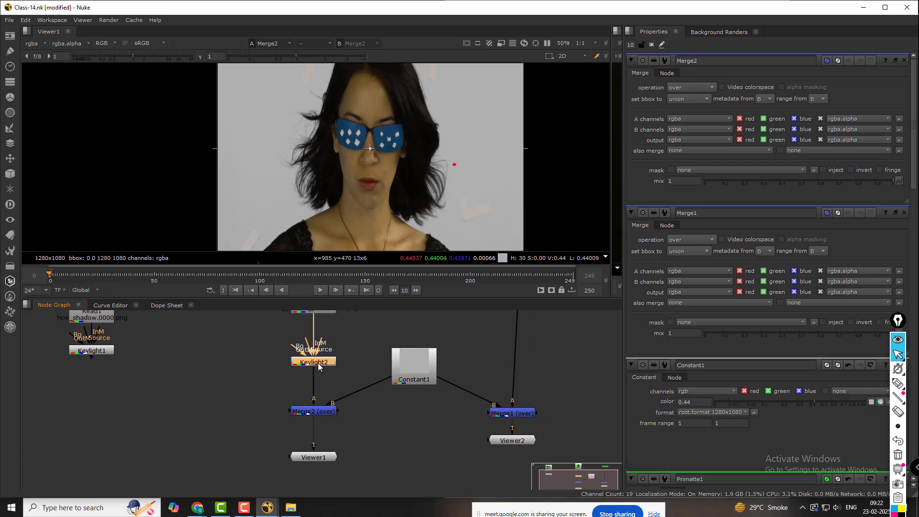
double_click(319, 367)
Step: Preview Keylight2's Composite, Status and Intermediate Result views one after another in Viewer1
click(726, 88)
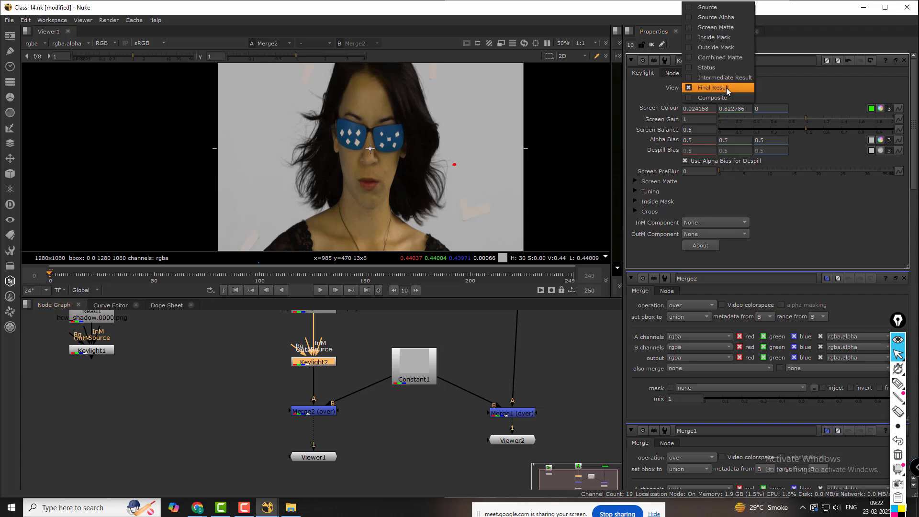
click(713, 99)
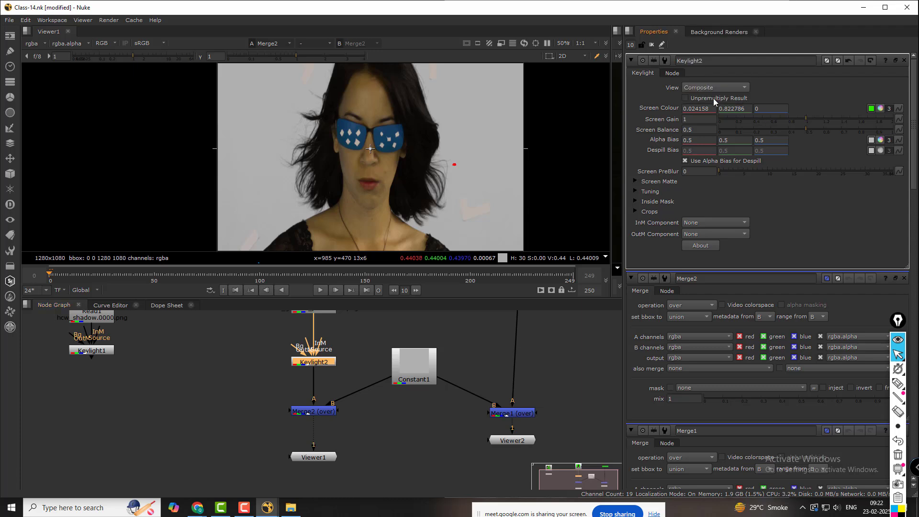
click(700, 89)
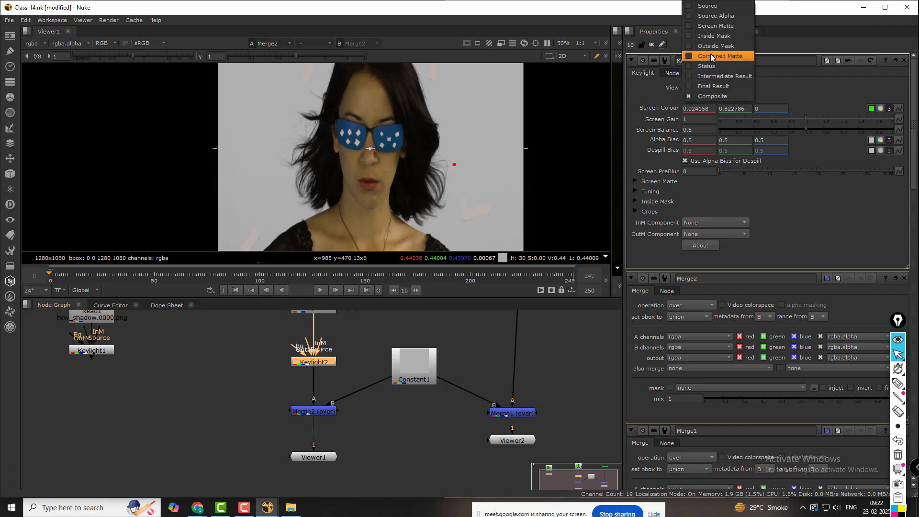
click(716, 67)
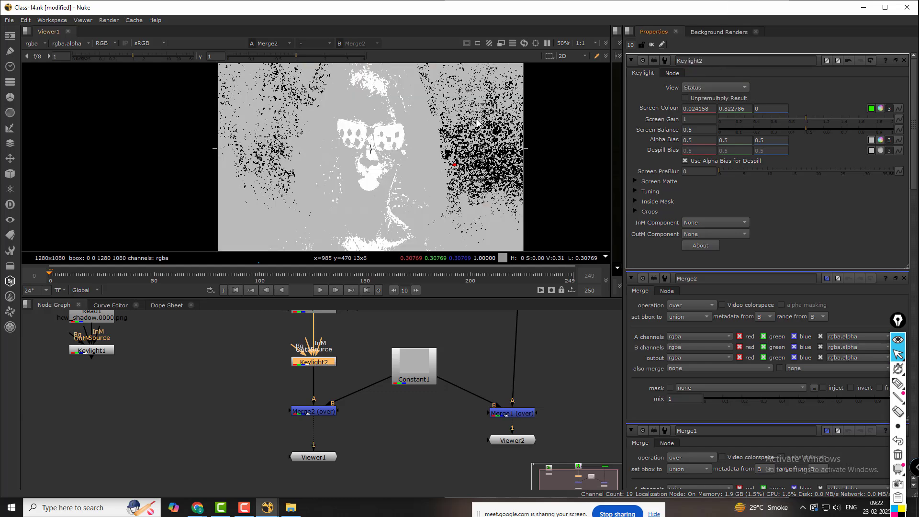
click(714, 88)
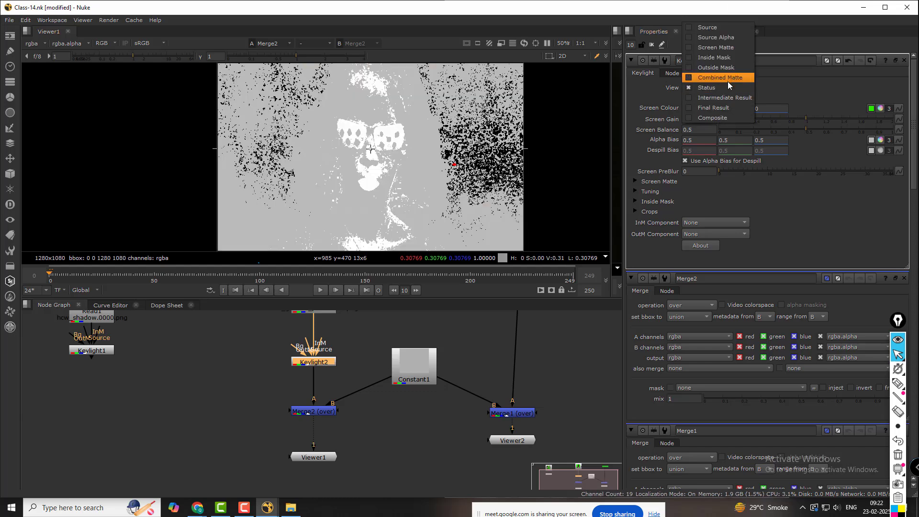
click(730, 99)
scroll(445, 128, up, 3)
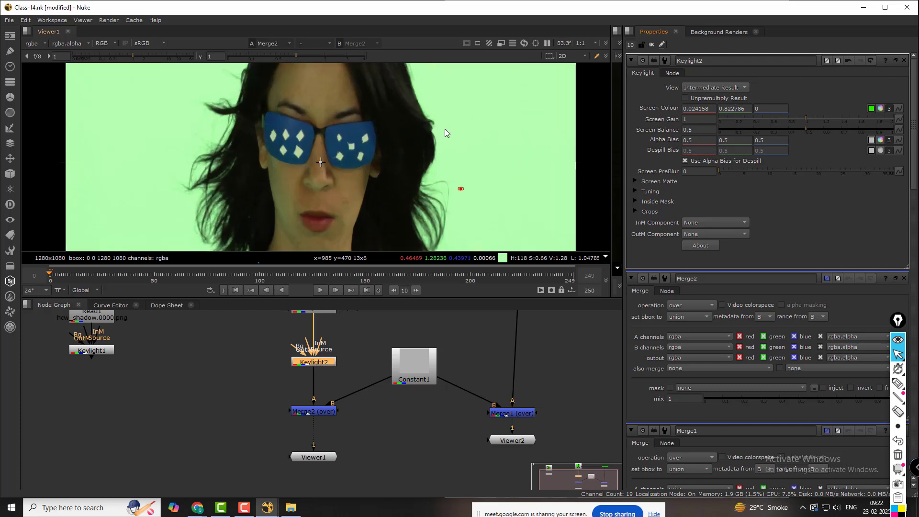
scroll(445, 130, up, 3)
scroll(438, 134, down, 6)
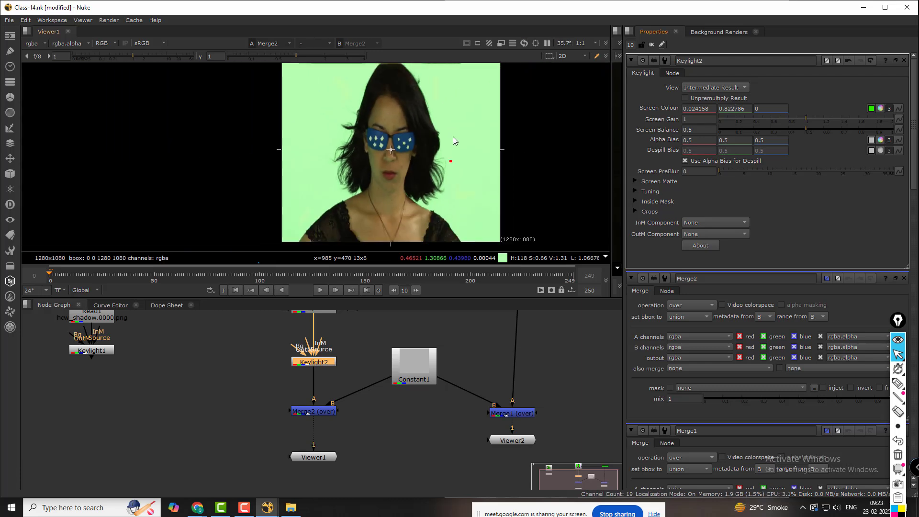
Step: Set Keylight2's view to Combined Matte and inspect the matte around the hair and background
click(723, 85)
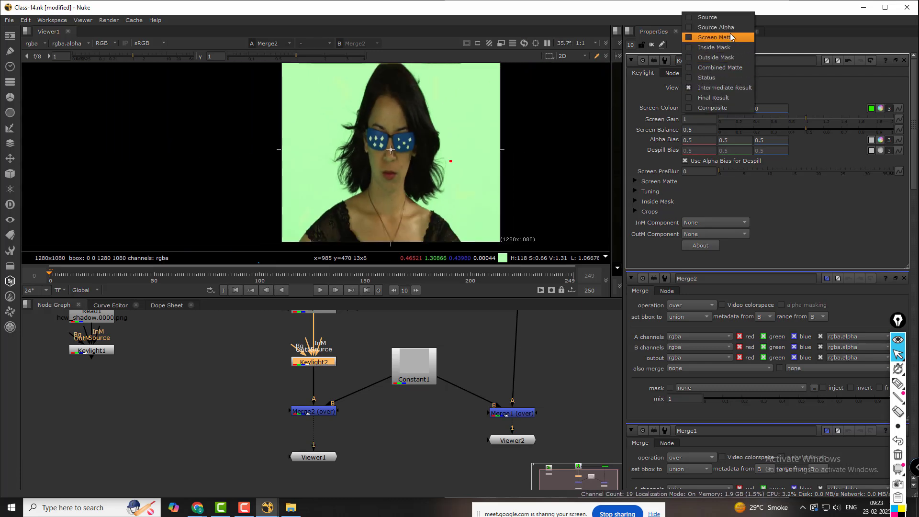
click(728, 68)
scroll(375, 156, up, 2)
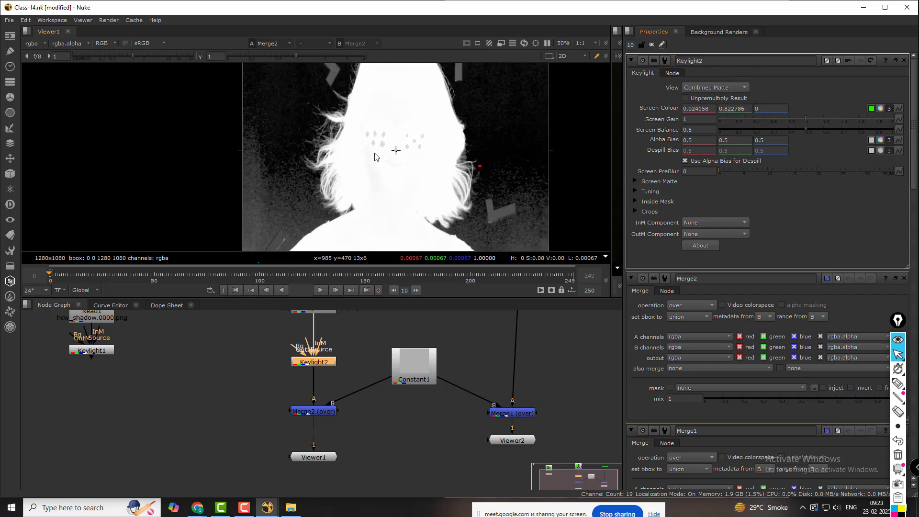
scroll(435, 111, up, 4)
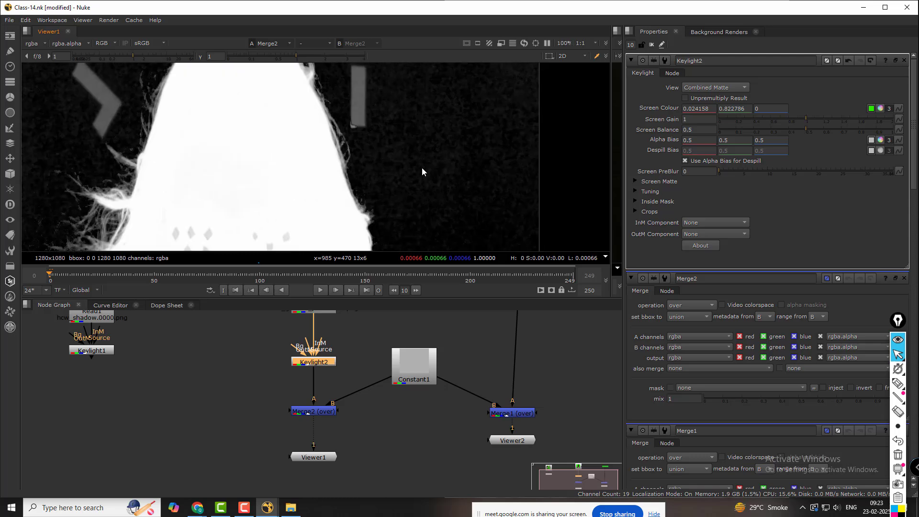
middle_drag(337, 136, 491, 69)
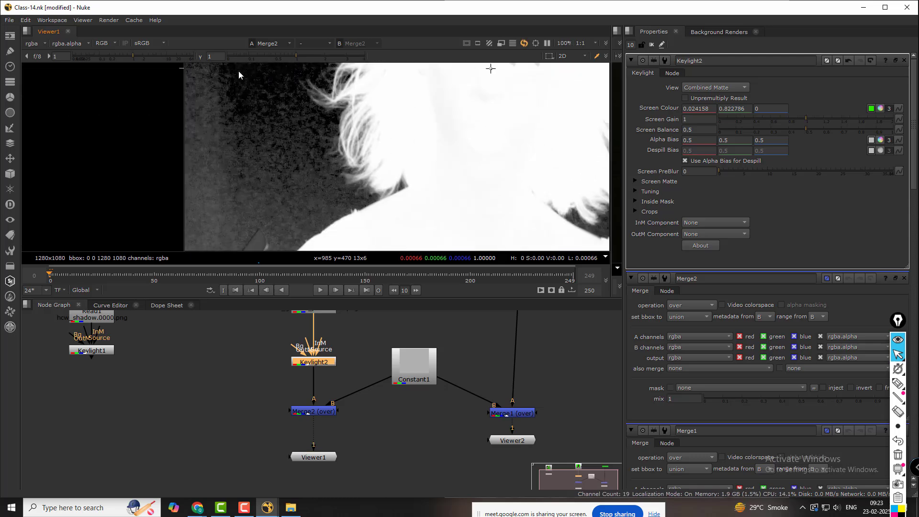
scroll(330, 145, down, 4)
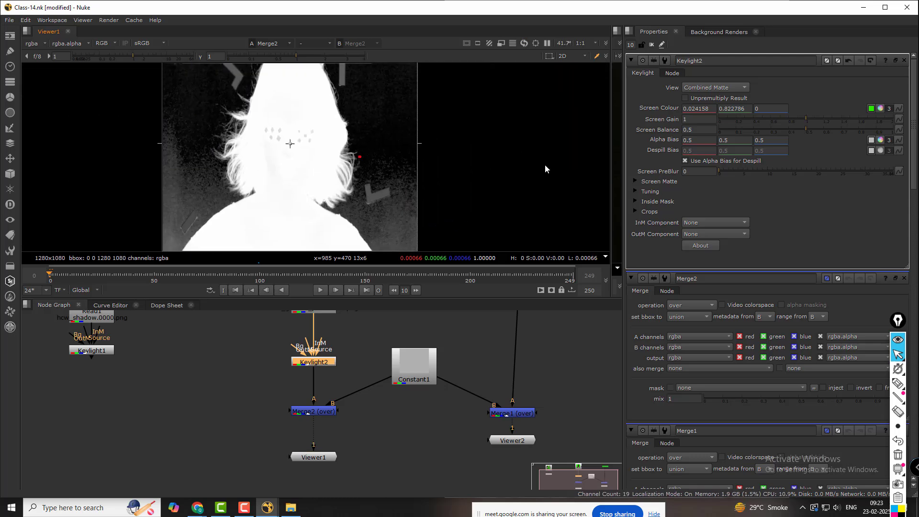
middle_drag(388, 163, 431, 169)
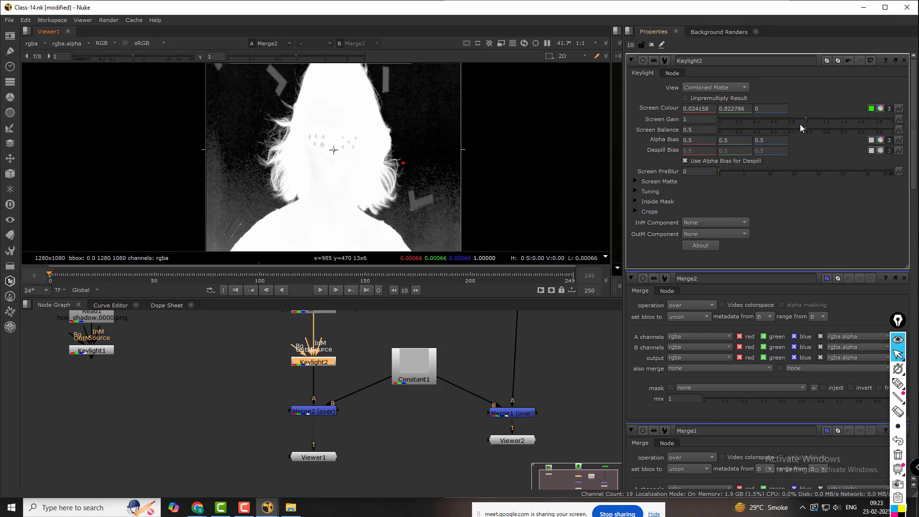
Step: Raise Keylight2's Screen Gain to 1.03 and check the fine hair strands in the matte
drag(806, 118, 808, 118)
scroll(307, 158, up, 6)
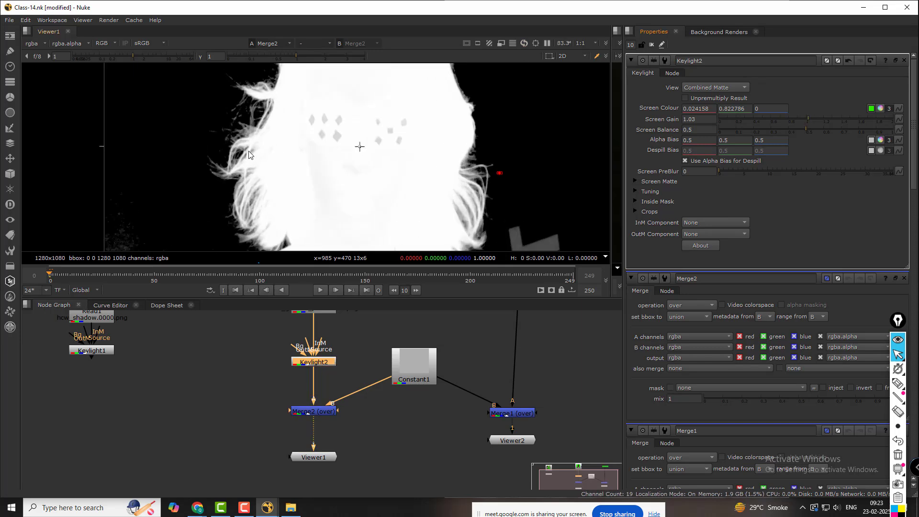
scroll(304, 161, up, 4)
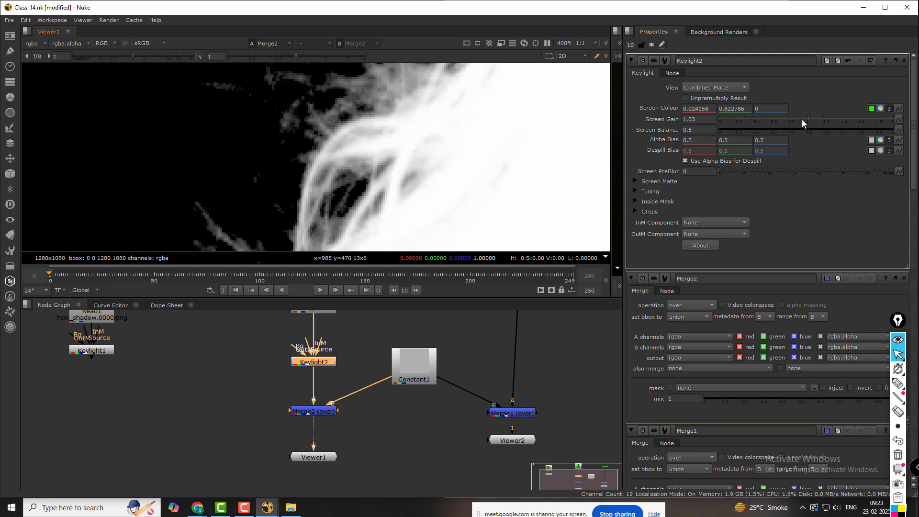
Step: Lower Keylight2's Screen Gain to 1.01 and back to 1, checking the hair detail in the combined matte
drag(810, 116, 807, 114)
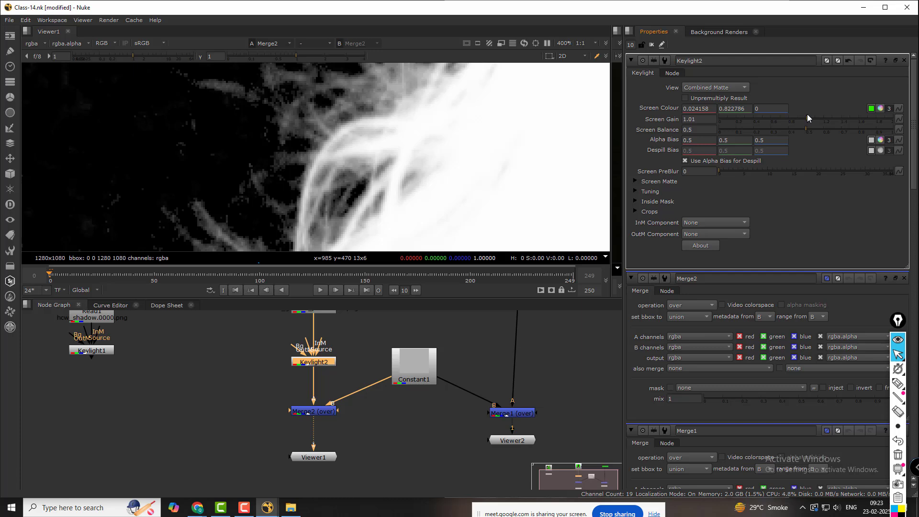
drag(808, 114, 806, 114)
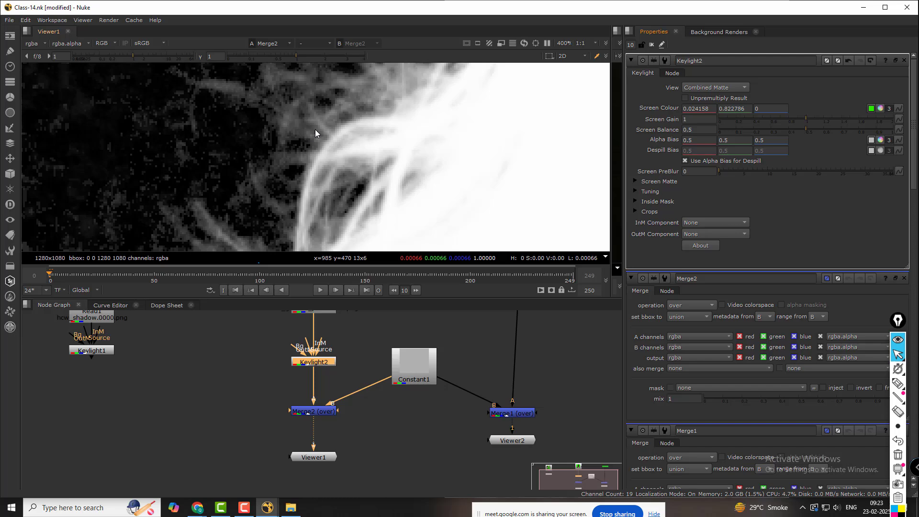
scroll(397, 134, down, 3)
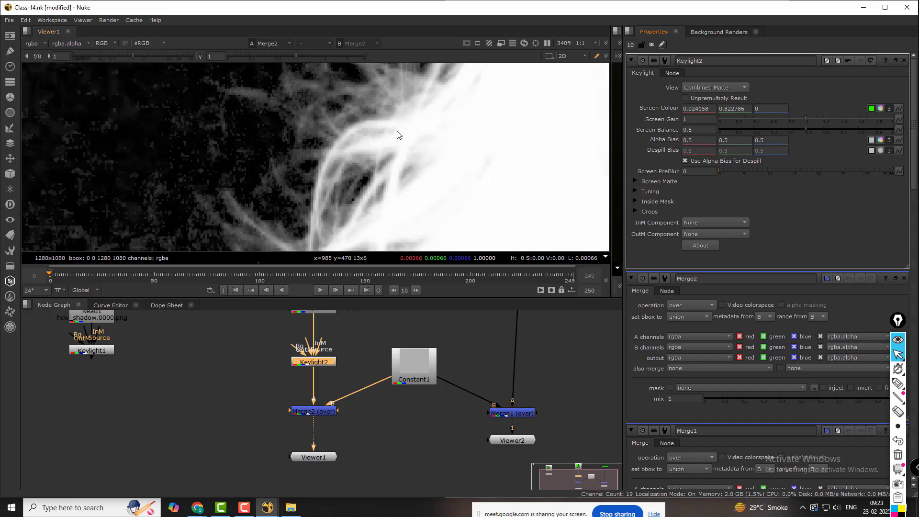
scroll(400, 126, down, 1)
middle_drag(412, 135, 291, 140)
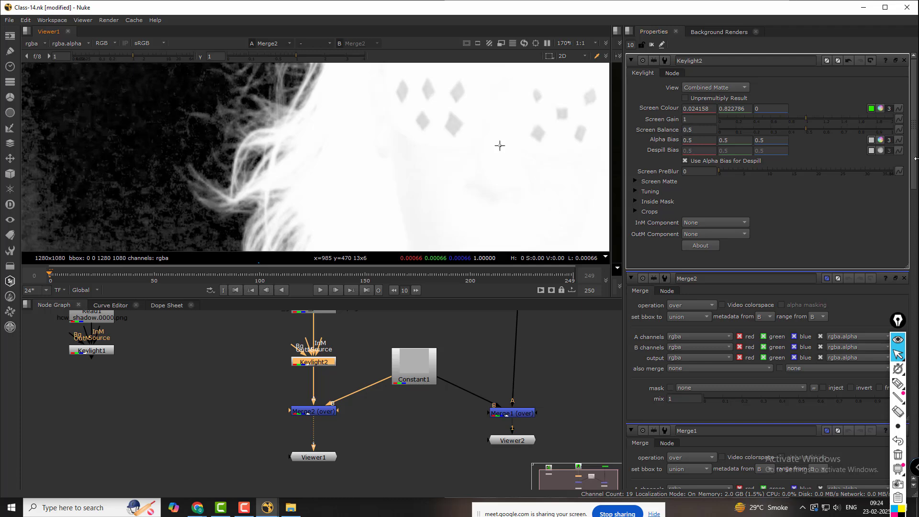
Step: Sketch a blue balance beam on a triangular pivot over the matte with the annotation pen
click(899, 383)
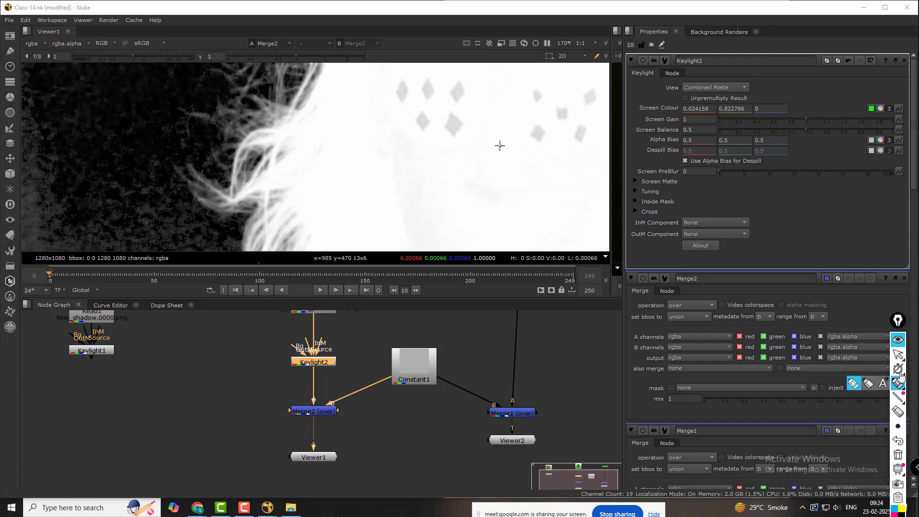
drag(899, 326, 881, 231)
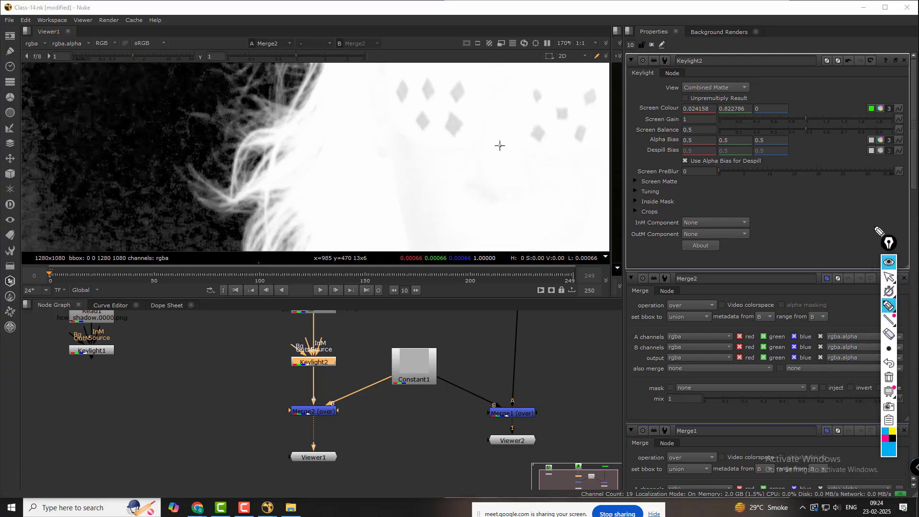
drag(311, 197, 534, 192)
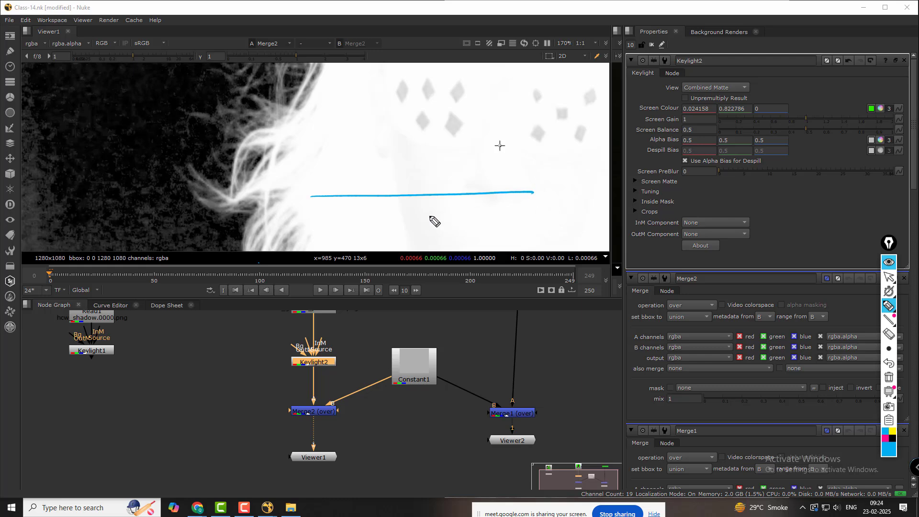
mouse_move(418, 196)
mouse_down()
mouse_move(394, 224)
mouse_move(431, 222)
mouse_move(383, 225)
mouse_up()
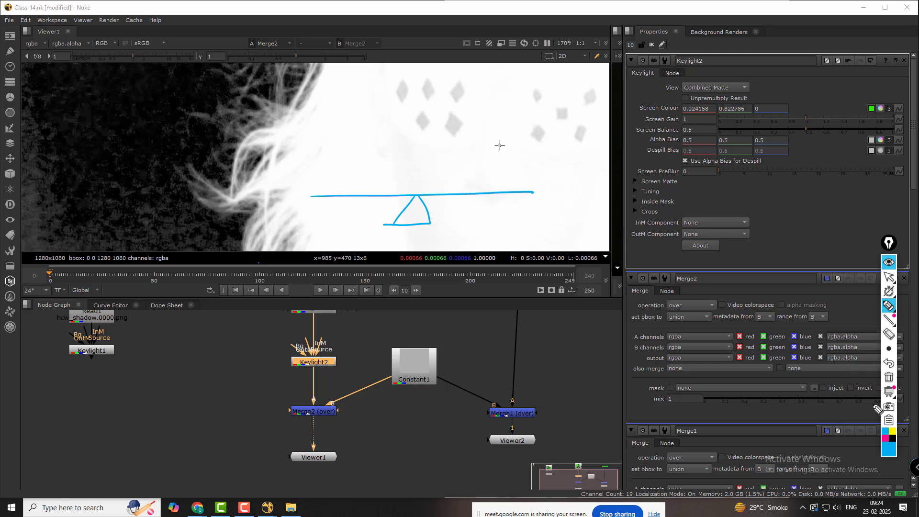
Step: Draw a hatched green weight on one end of the balance beam and a hatched red weight on the other
click(864, 357)
mouse_move(315, 185)
mouse_down()
mouse_move(326, 156)
mouse_move(344, 190)
mouse_move(309, 190)
mouse_move(318, 178)
mouse_move(341, 191)
mouse_up()
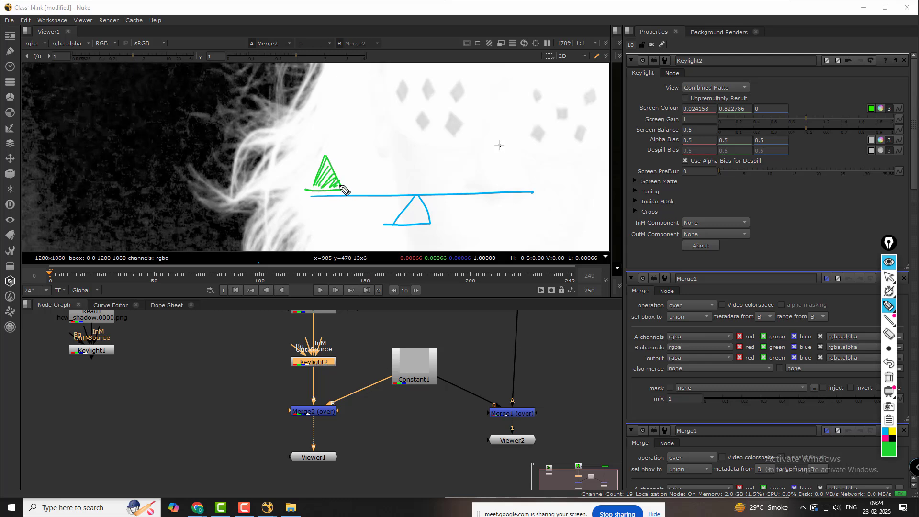
click(890, 451)
click(888, 450)
click(889, 451)
click(889, 450)
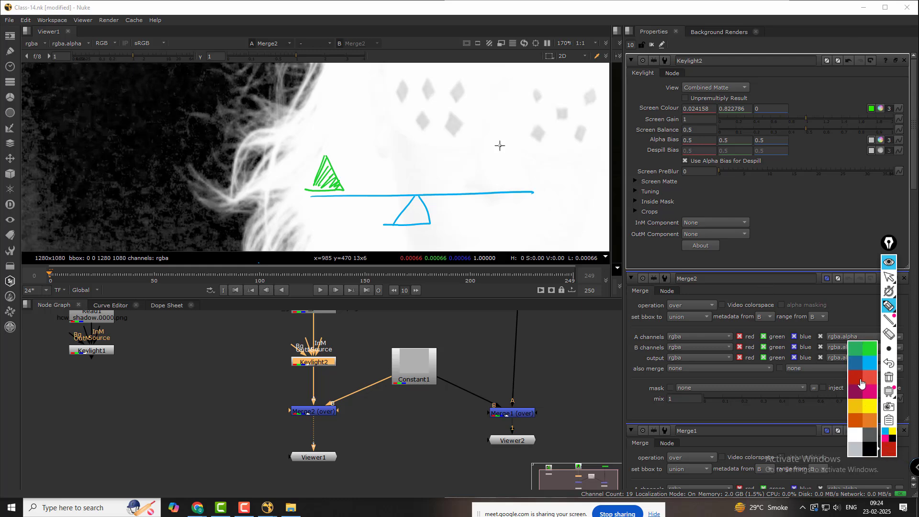
click(859, 383)
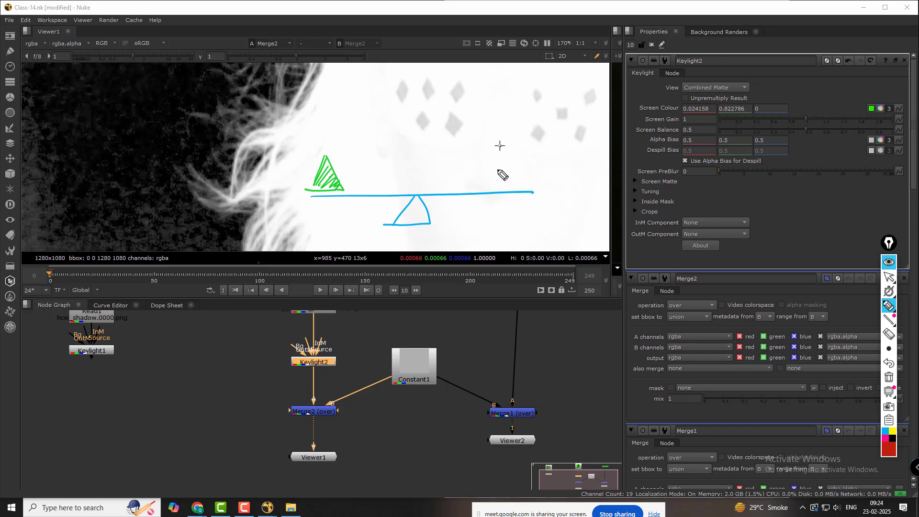
mouse_move(495, 190)
mouse_down()
mouse_move(504, 167)
mouse_move(507, 193)
mouse_move(503, 181)
mouse_up()
Step: Add a blue weight beside the red one and link Screen Balance to the X-marked pivot with an arrow
click(890, 451)
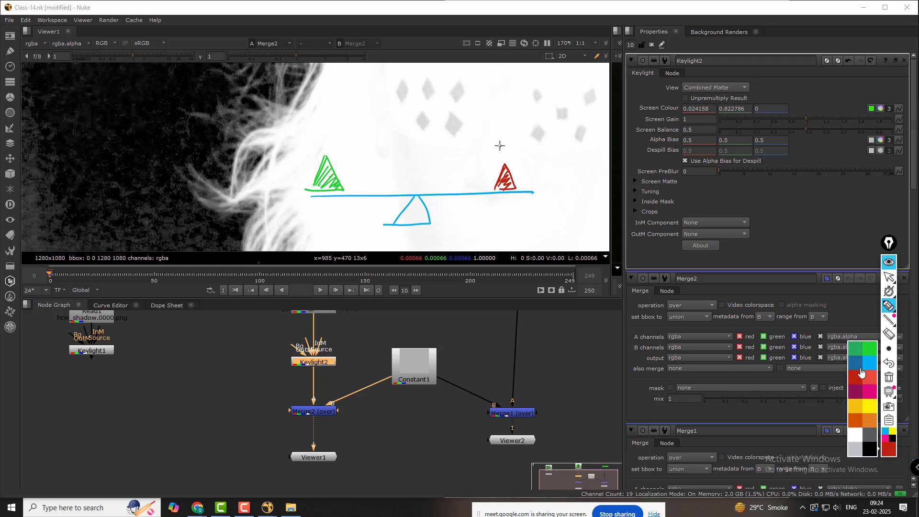
click(870, 366)
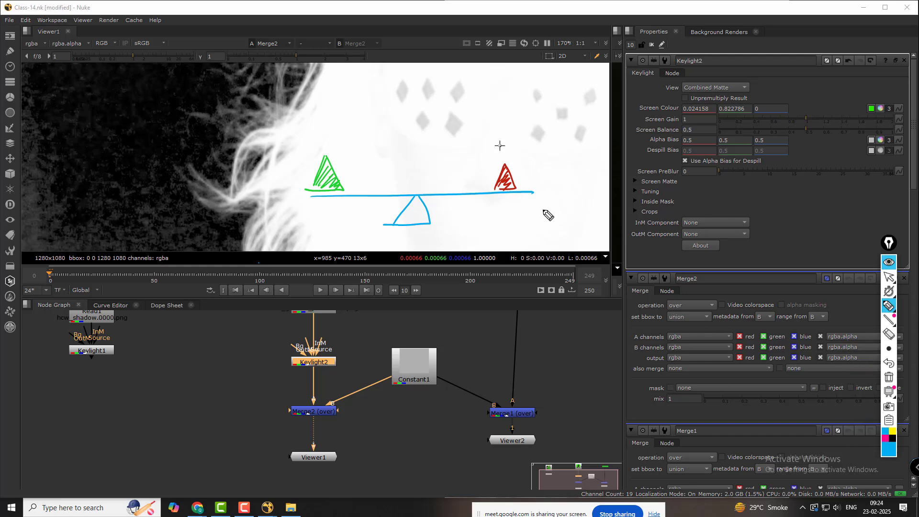
mouse_move(520, 189)
mouse_down()
mouse_move(533, 166)
mouse_move(541, 184)
mouse_up()
drag(413, 180, 421, 191)
drag(420, 178, 417, 189)
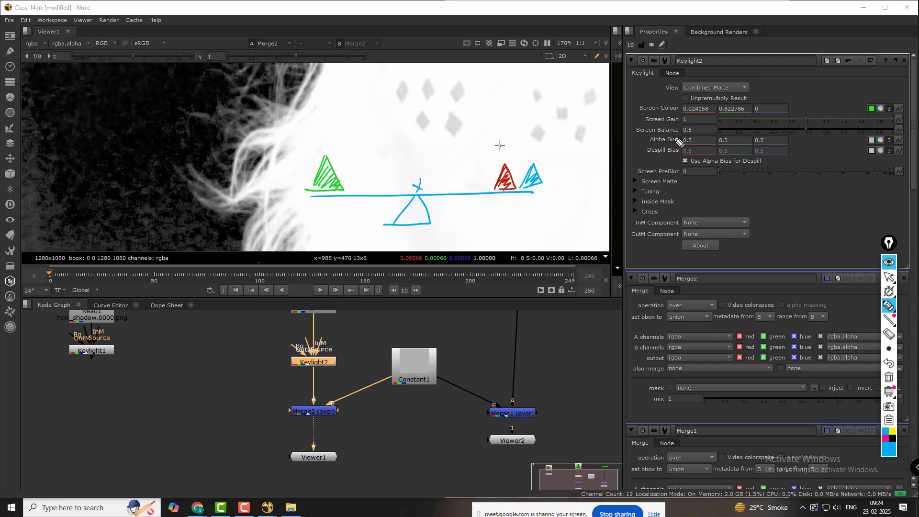
mouse_move(674, 130)
mouse_down()
mouse_move(428, 193)
mouse_move(441, 198)
mouse_up()
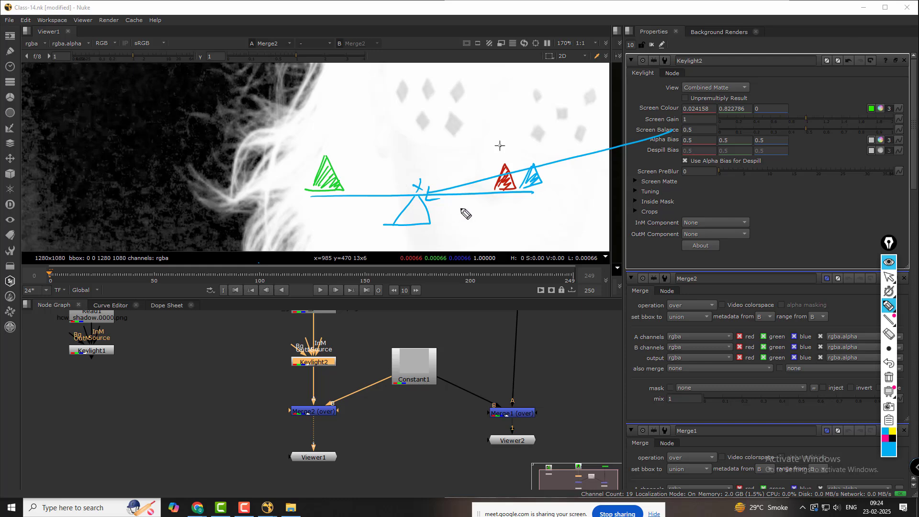
Step: Sketch a second balance above the first, weighing the word Blue against a circled R G, with a tilted beam line
mouse_move(413, 131)
mouse_down()
mouse_move(421, 117)
mouse_move(413, 133)
mouse_up()
drag(328, 113, 503, 112)
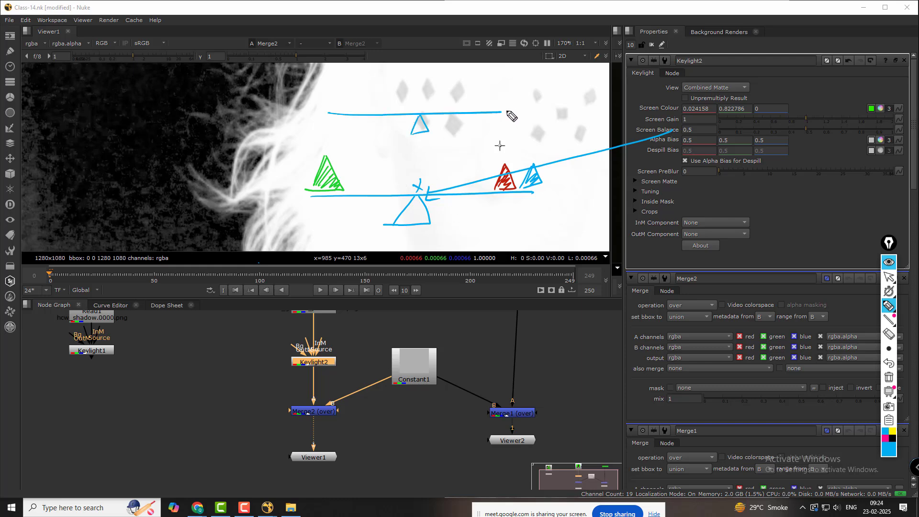
mouse_move(330, 89)
mouse_down()
mouse_move(345, 103)
mouse_move(367, 87)
mouse_up()
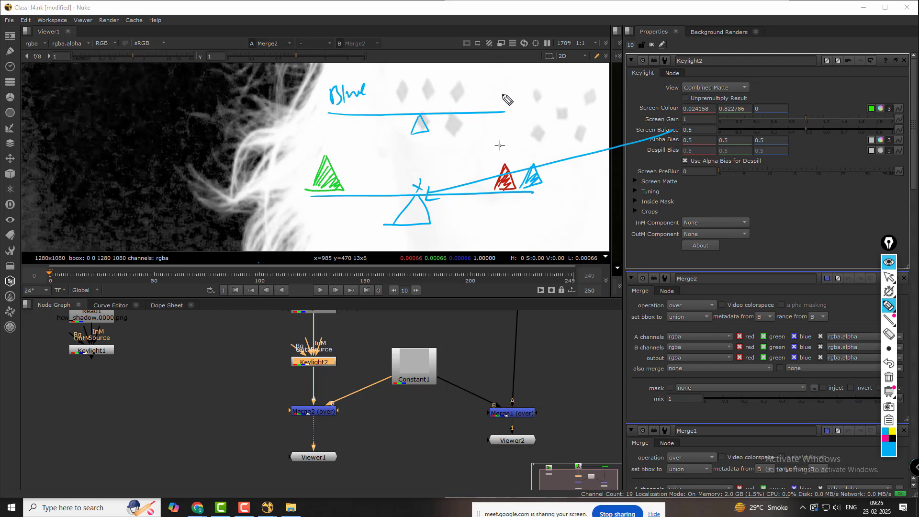
mouse_move(493, 86)
mouse_down()
mouse_move(491, 102)
mouse_move(527, 92)
mouse_move(494, 112)
mouse_move(537, 82)
mouse_up()
drag(357, 114, 489, 128)
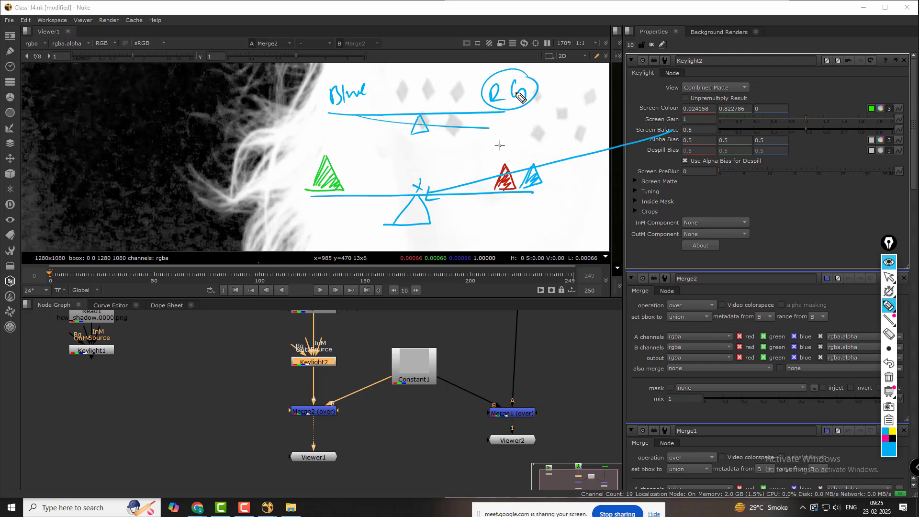
drag(507, 96, 448, 127)
Step: Erase all the annotations over the matte and return to the normal pointer
click(889, 334)
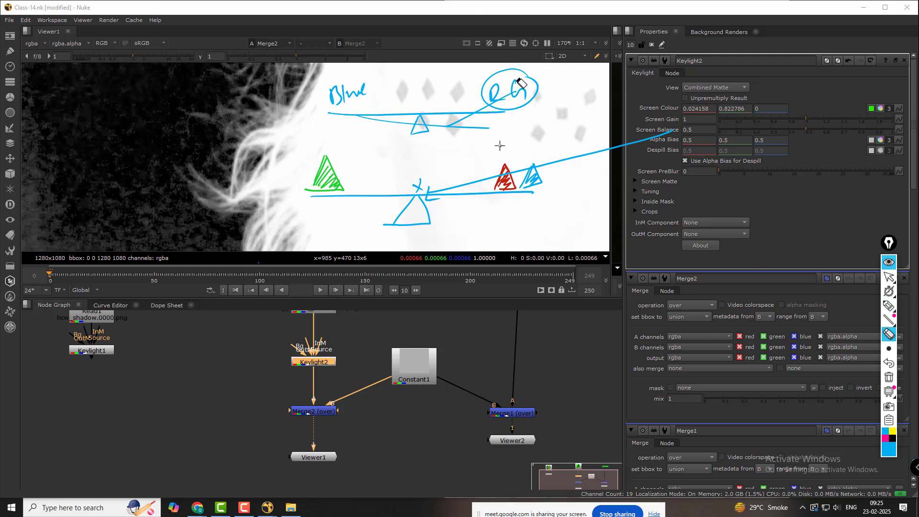
mouse_move(522, 84)
mouse_down()
mouse_move(388, 98)
mouse_move(416, 132)
mouse_move(330, 189)
mouse_move(514, 211)
mouse_move(543, 190)
mouse_up()
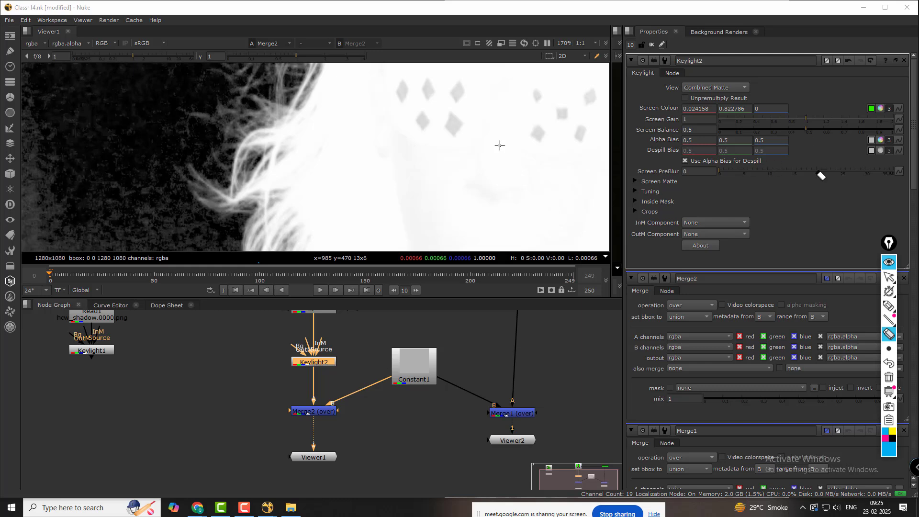
click(889, 276)
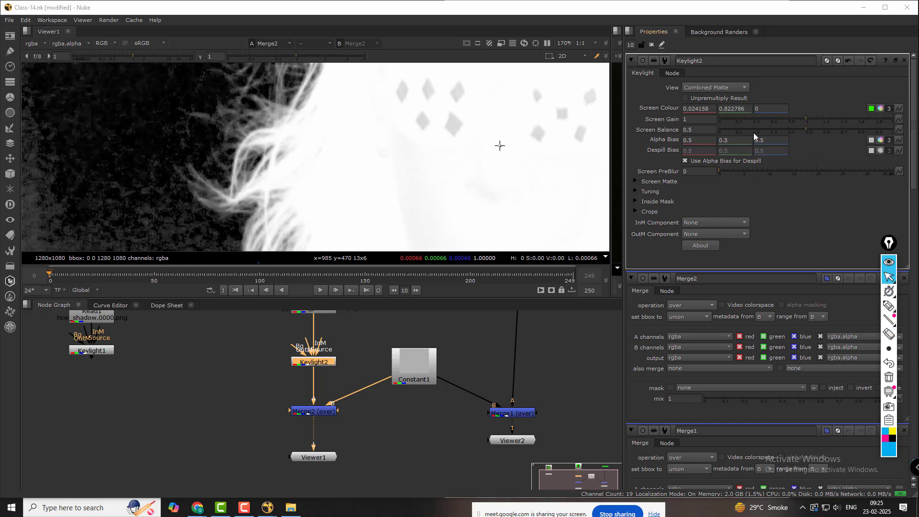
Step: Lower Keylight2's Screen Balance to 0.24 and reduce the viewer gamma to 0.17 to inspect the matte
scroll(528, 148, down, 5)
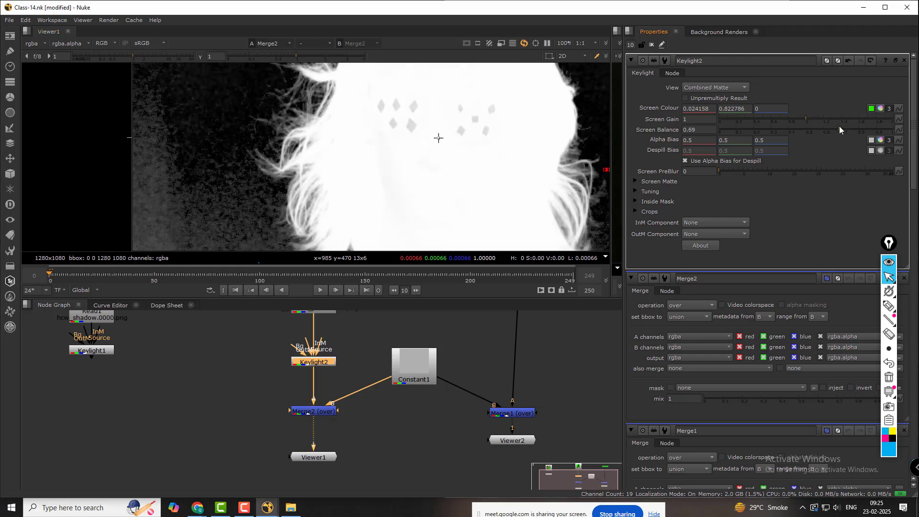
drag(806, 128, 760, 128)
scroll(450, 149, down, 2)
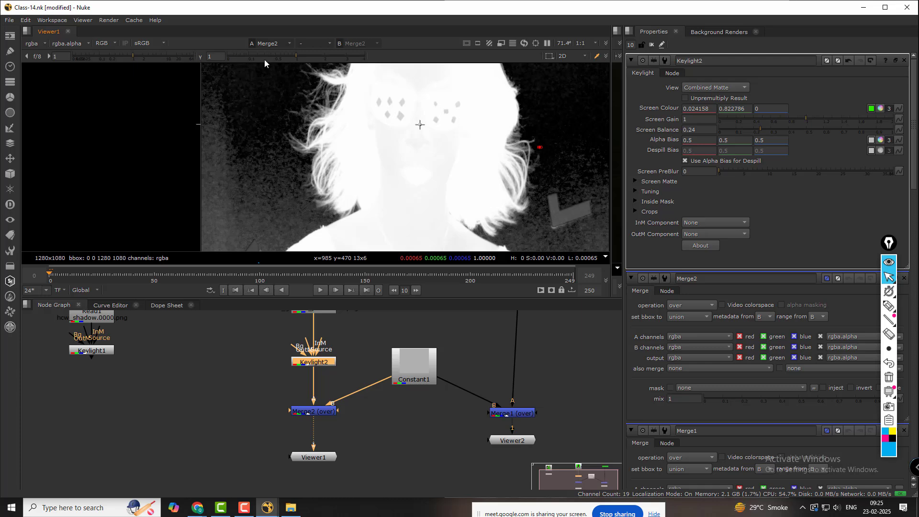
drag(265, 57, 255, 54)
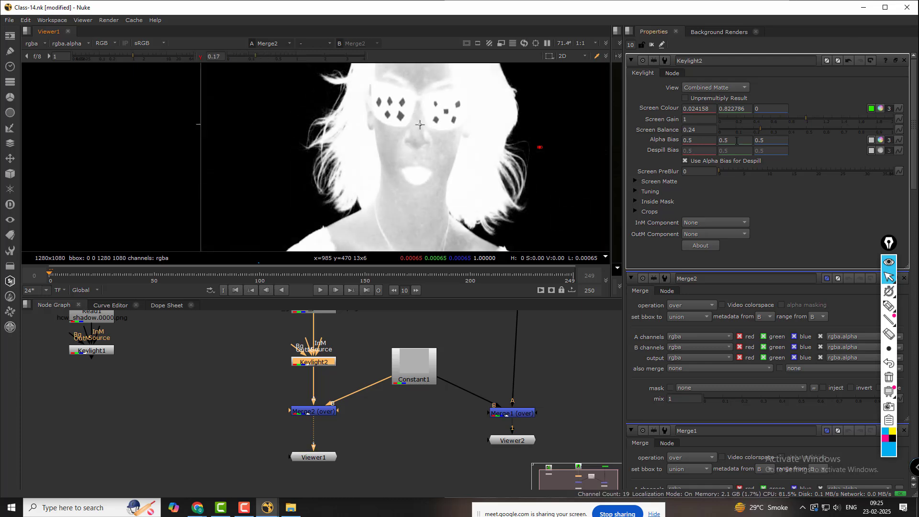
Step: Raise Keylight2's Screen Balance to 1 while comparing the face and glasses in the combined matte
drag(760, 128, 894, 128)
double_click(713, 129)
text(2.39)
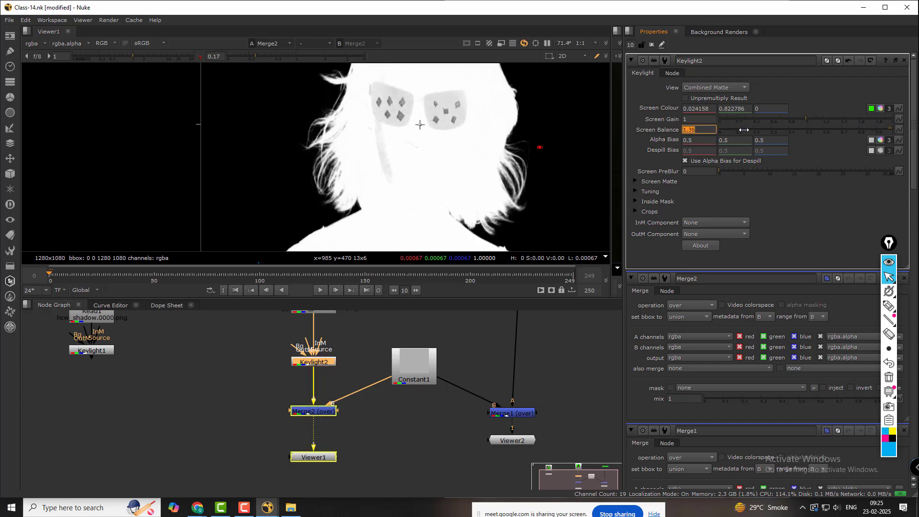
key(Return)
drag(874, 130, 900, 129)
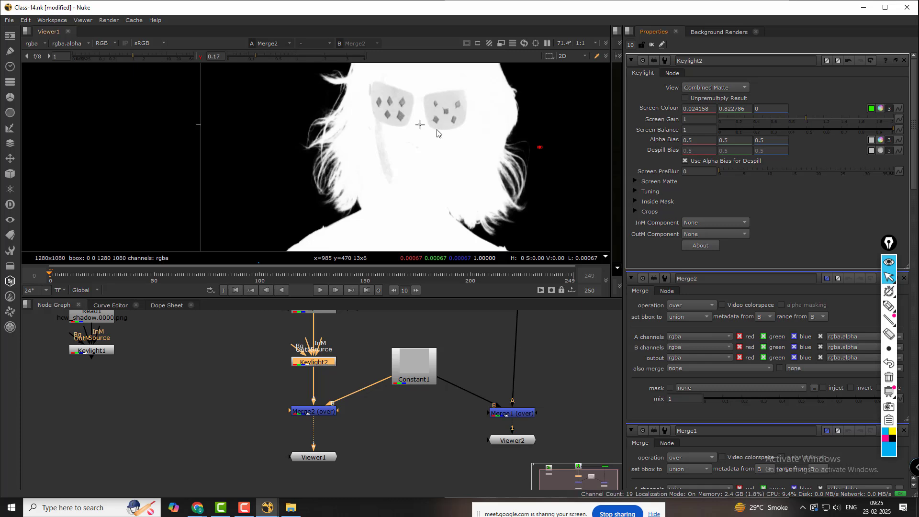
Step: Check Merge2's alpha channel across the full frame in Viewer1
scroll(437, 132, down, 4)
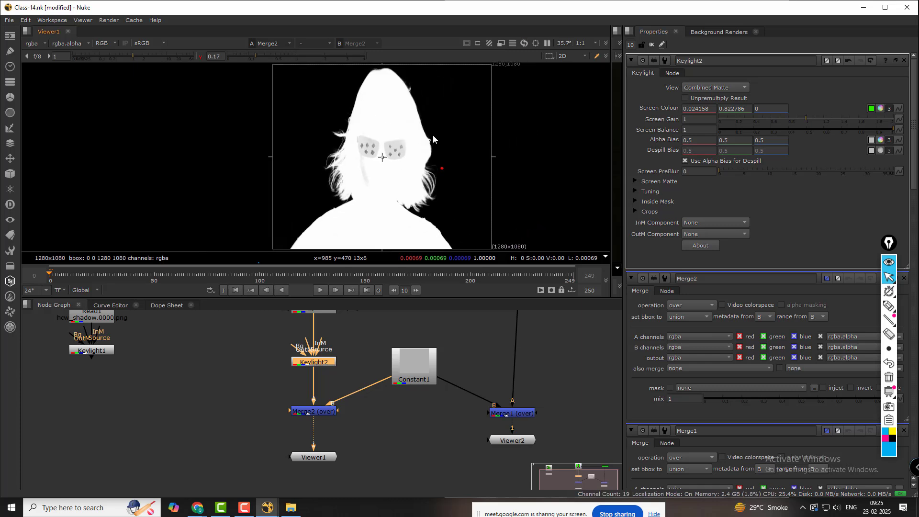
key(a)
key(a)
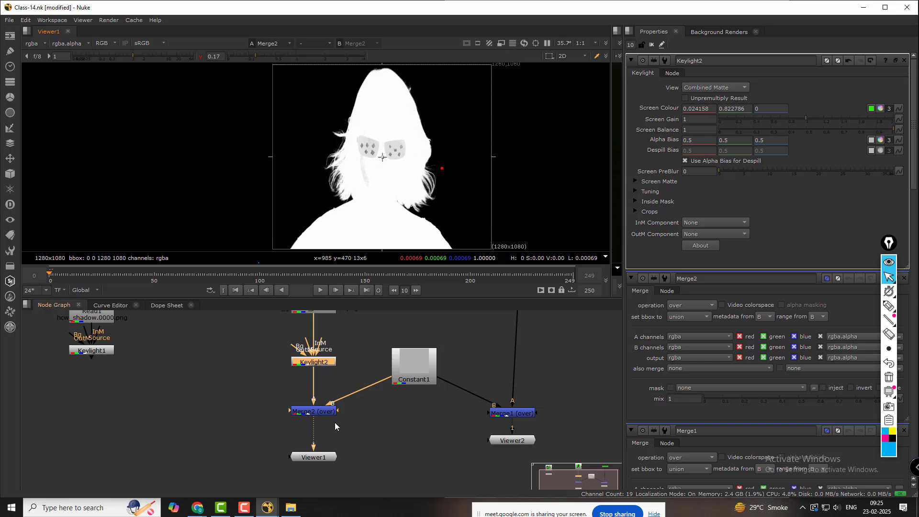
key(a)
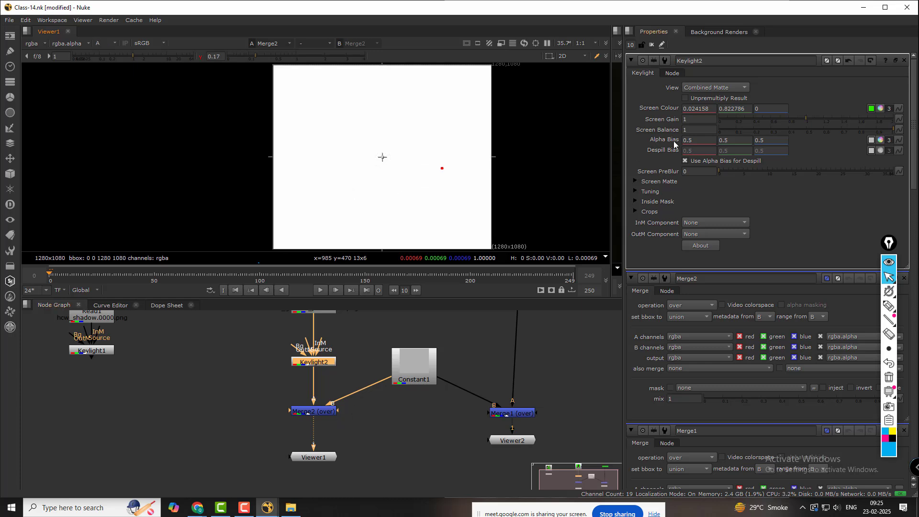
Step: Set Keylight2's view to Final Result, display the merged result in colour and reset the viewer gamma to 1
click(705, 87)
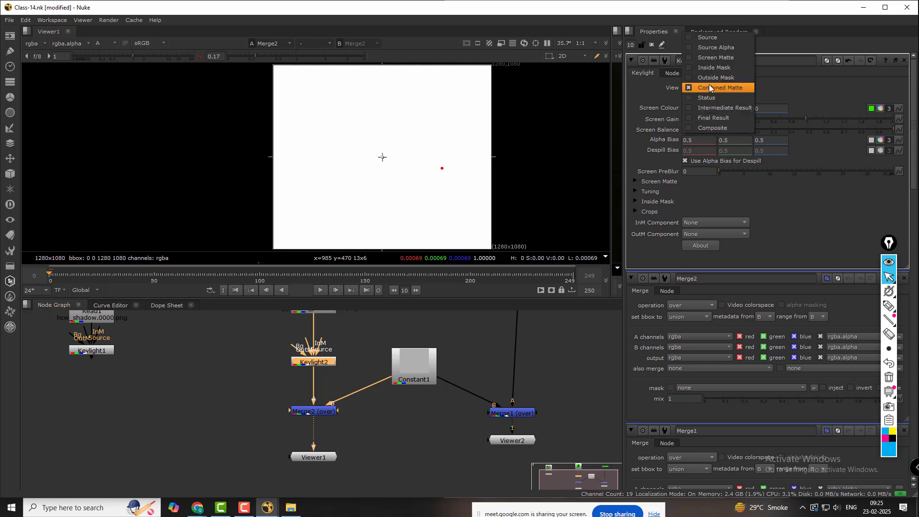
click(713, 119)
key(a)
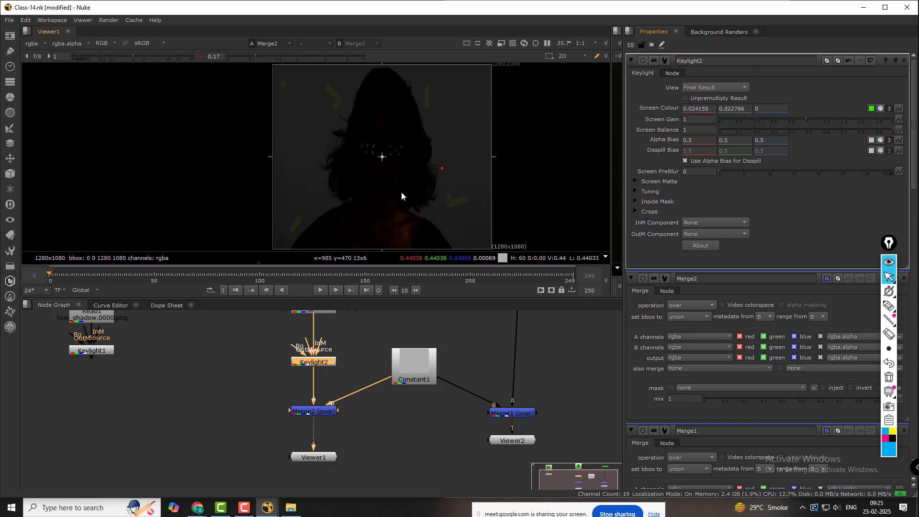
click(319, 412)
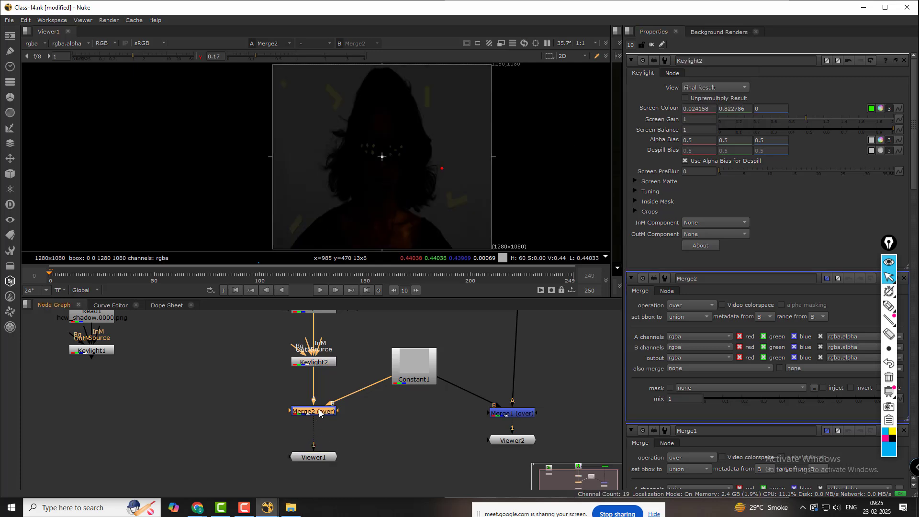
click(202, 56)
Step: Inspect the fine hair edges and the face of the keyed result over the grey background
scroll(351, 131, up, 8)
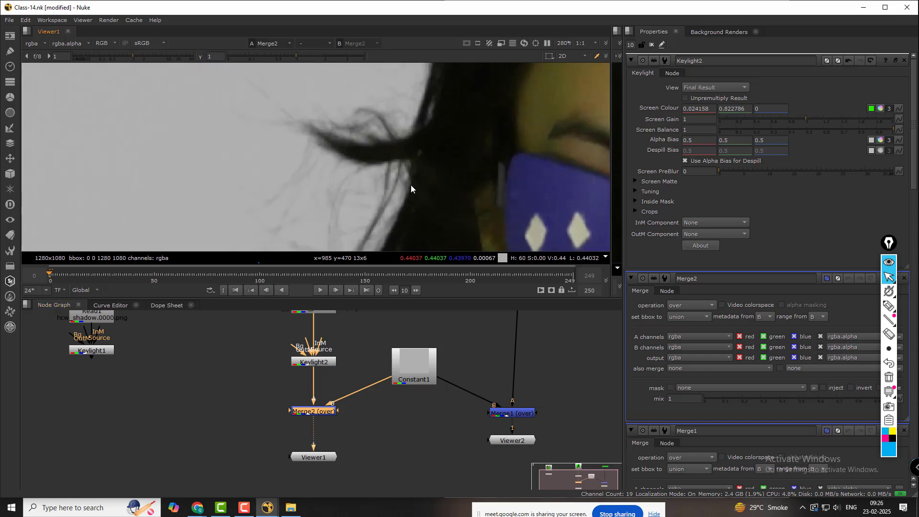
middle_drag(411, 185, 311, 69)
middle_drag(384, 182, 383, 137)
middle_drag(225, 129, 306, 86)
middle_drag(426, 218, 306, 145)
scroll(378, 166, down, 7)
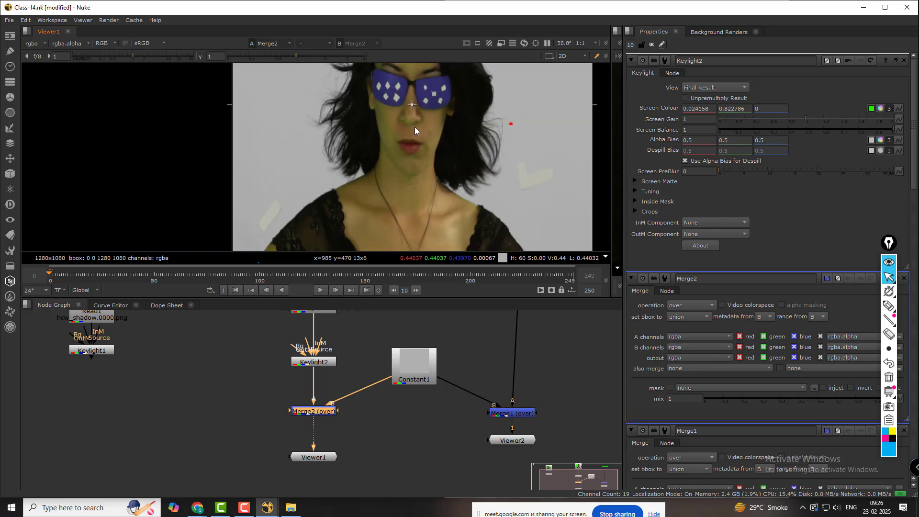
middle_drag(415, 128, 382, 170)
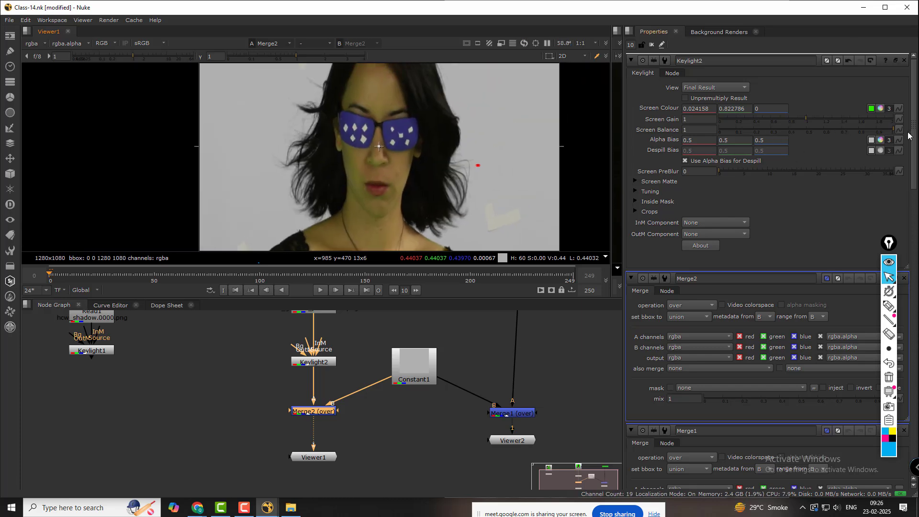
Step: Lower Keylight2's Screen Balance to 0.425 and raise it back to 1, comparing the glasses and skin colour
drag(893, 130, 793, 123)
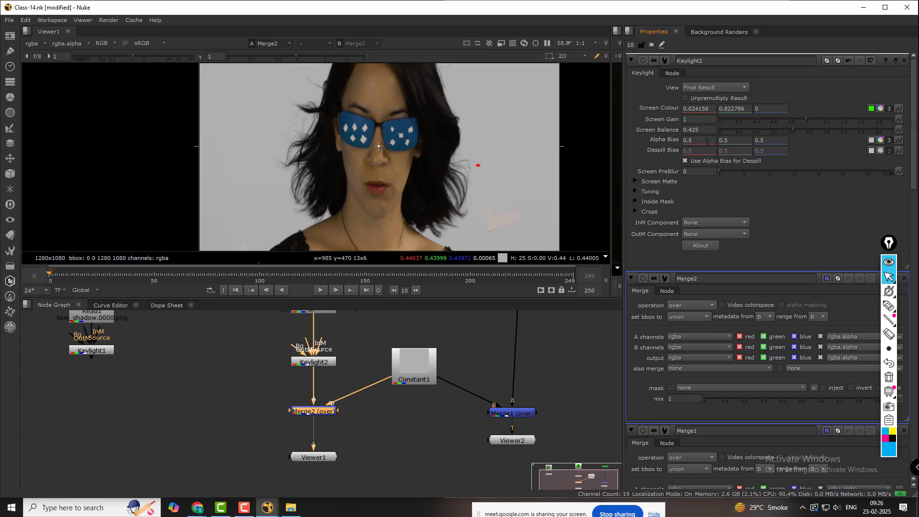
scroll(328, 148, up, 5)
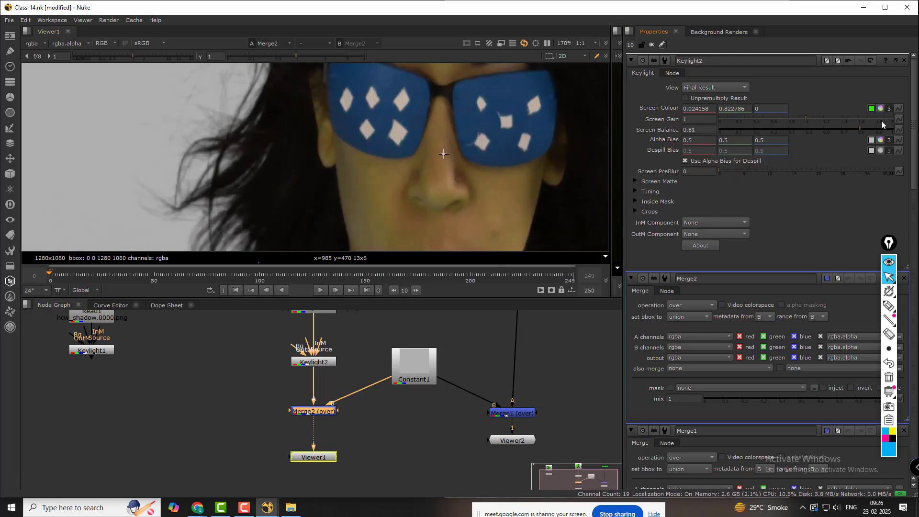
drag(794, 129, 896, 126)
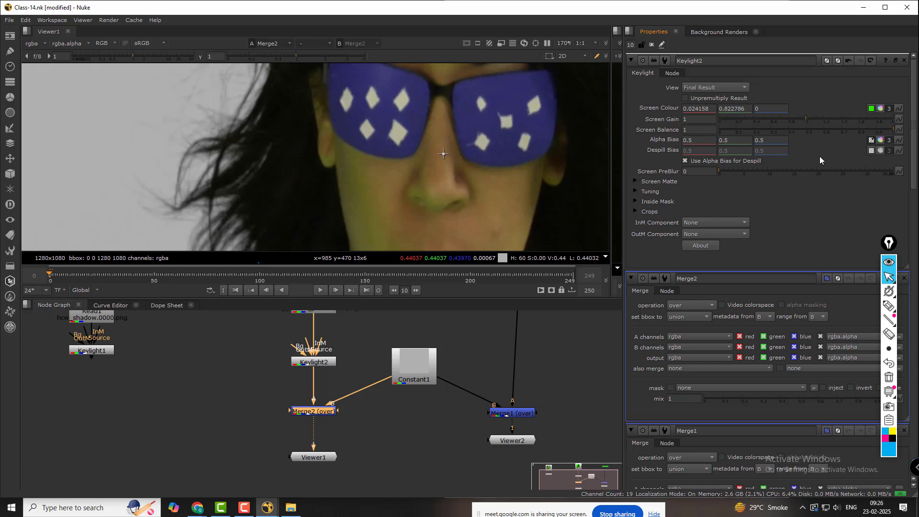
Step: Sample Keylight2's Alpha Bias from a small skin area beside the ear below the glasses
ctrl+shift+drag(351, 163, 335, 194)
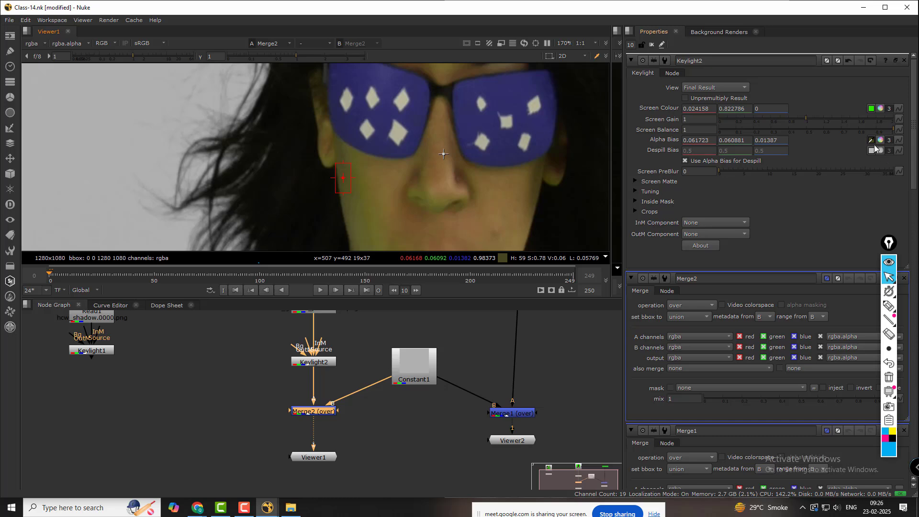
Step: Try other green values for Keylight2's Alpha Bias, comparing glasses and hair colour, and undo back to the sampled bias
drag(724, 142, 740, 142)
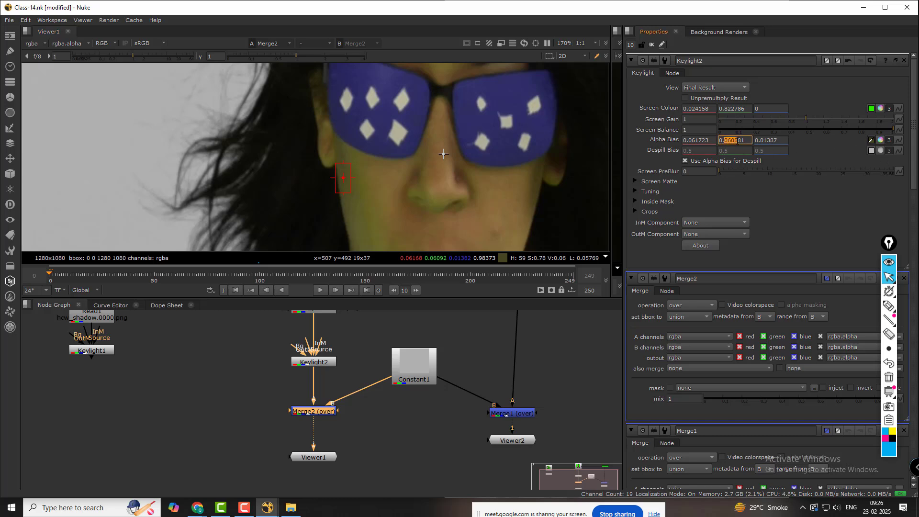
scroll(738, 140, up, 5)
scroll(740, 132, down, 8)
scroll(747, 144, up, 8)
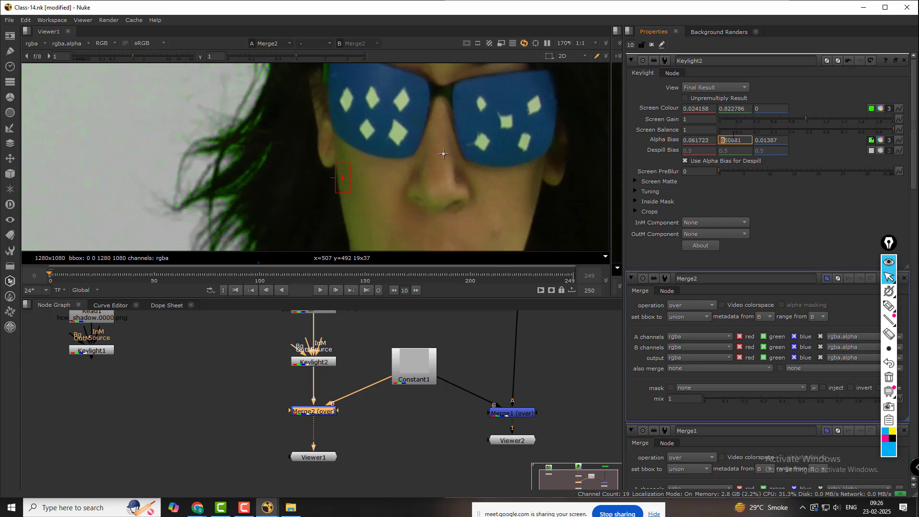
text(-.5)
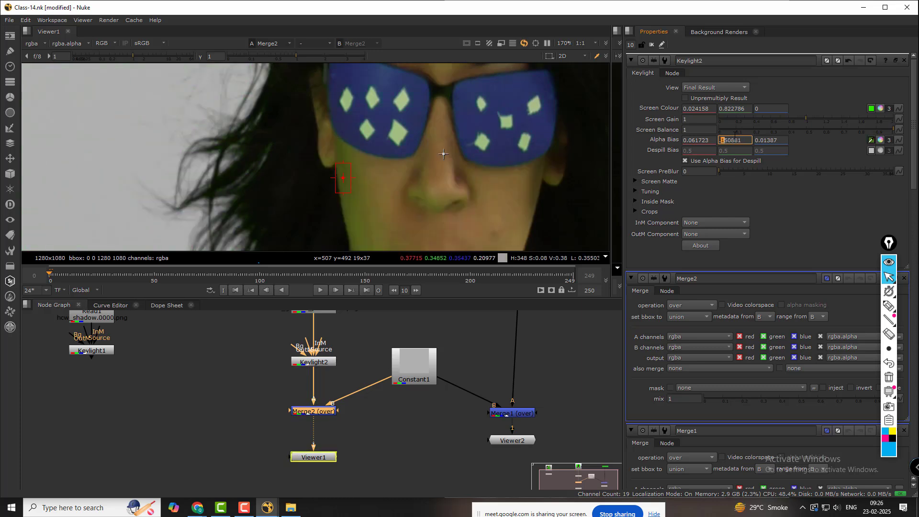
key(BackSpace)
key(BackSpace)
text(2)
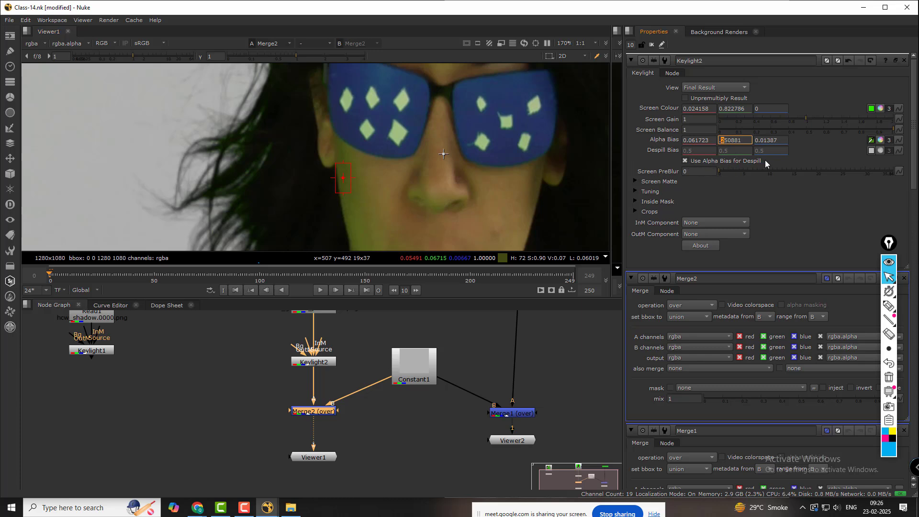
click(849, 62)
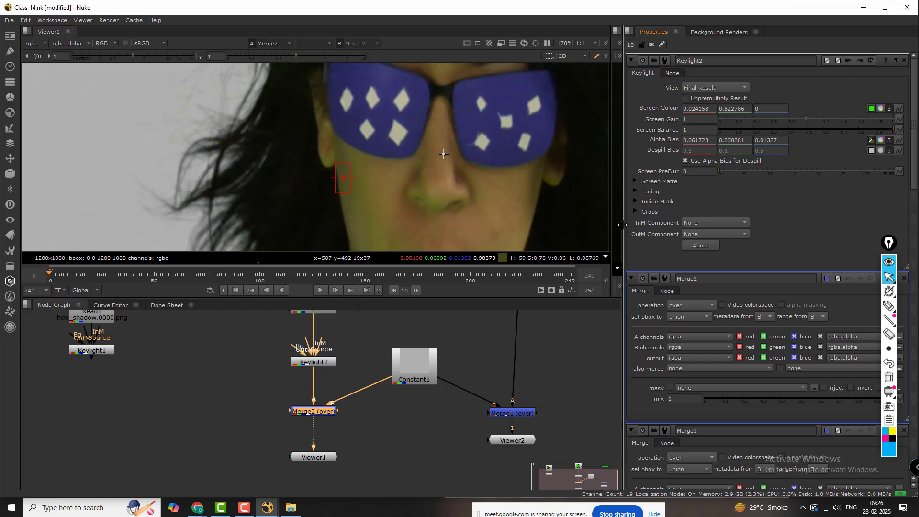
Step: Delete the Keylight2, Merge2 and Constant1 nodes and show the original Read2 glasses plate in the viewer
click(636, 181)
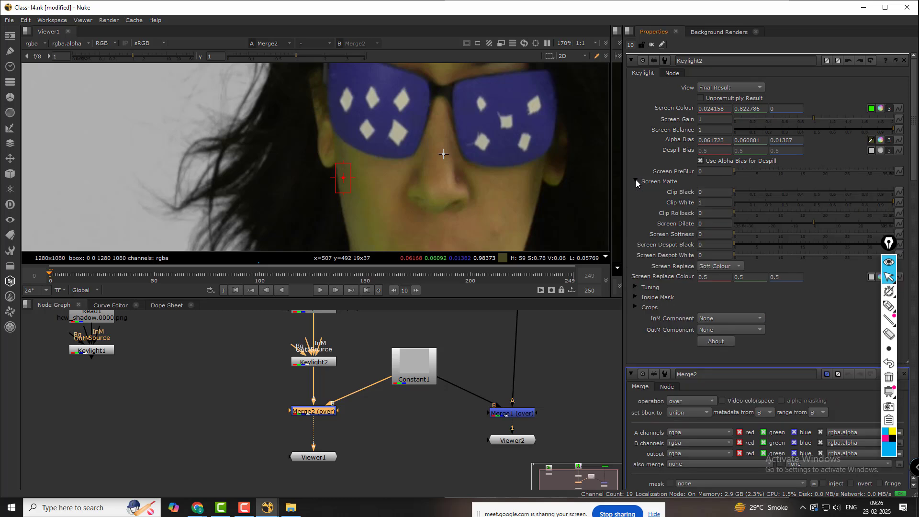
scroll(449, 129, down, 5)
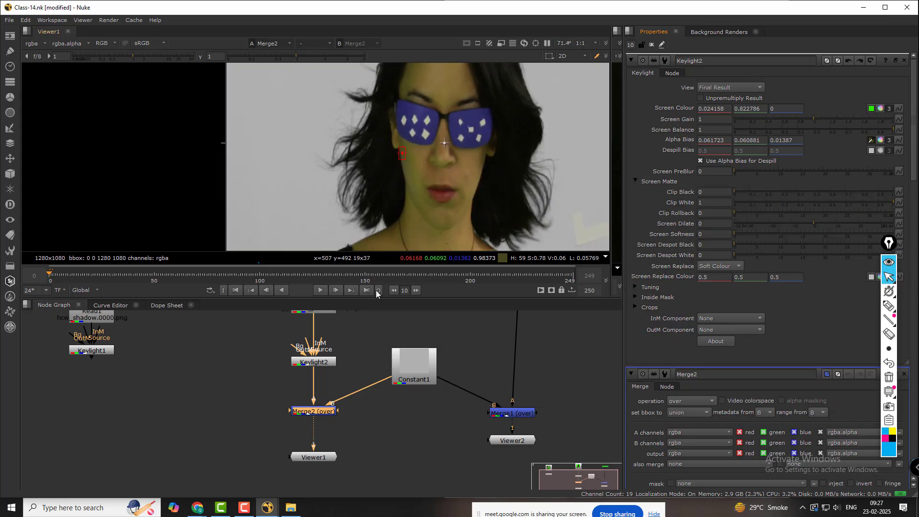
middle_drag(346, 373, 321, 410)
drag(237, 381, 458, 481)
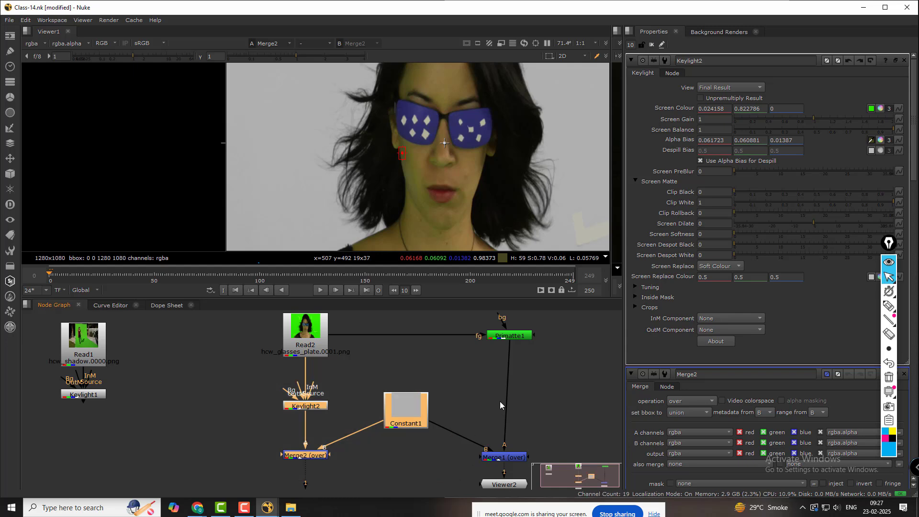
key(Delete)
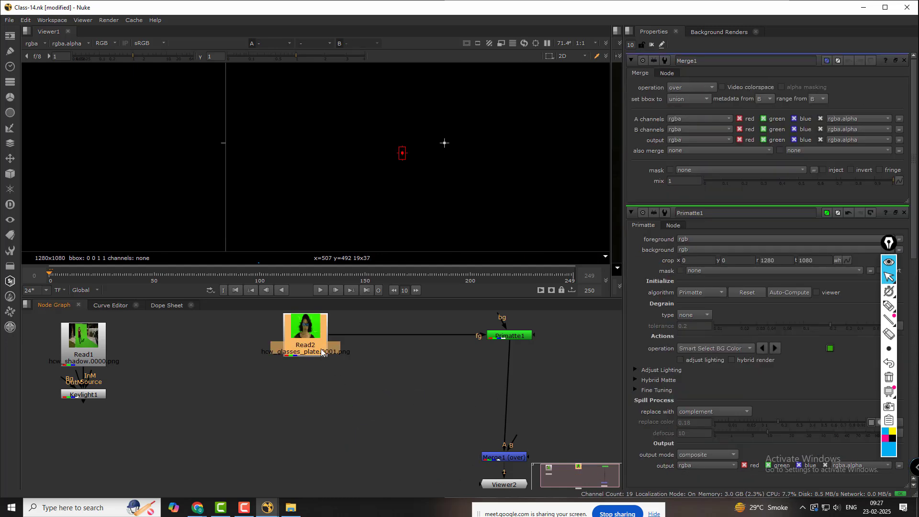
key(1)
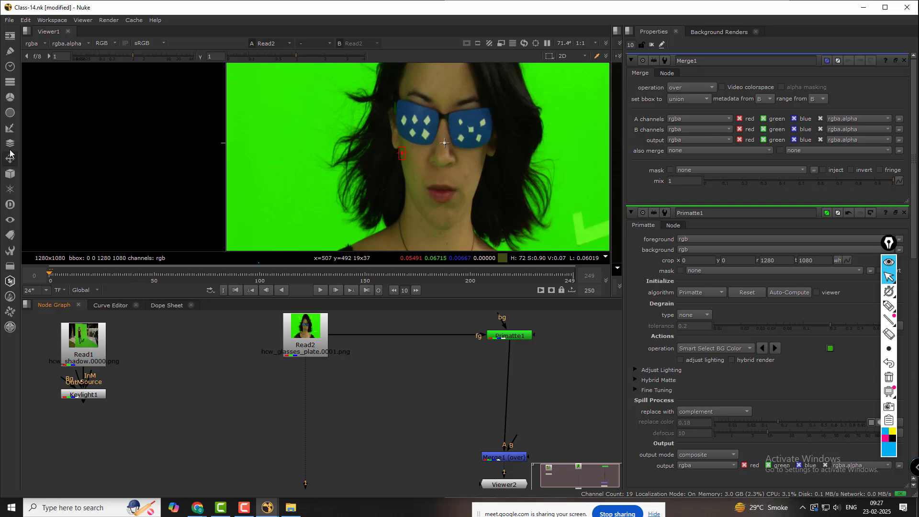
click(10, 128)
click(42, 208)
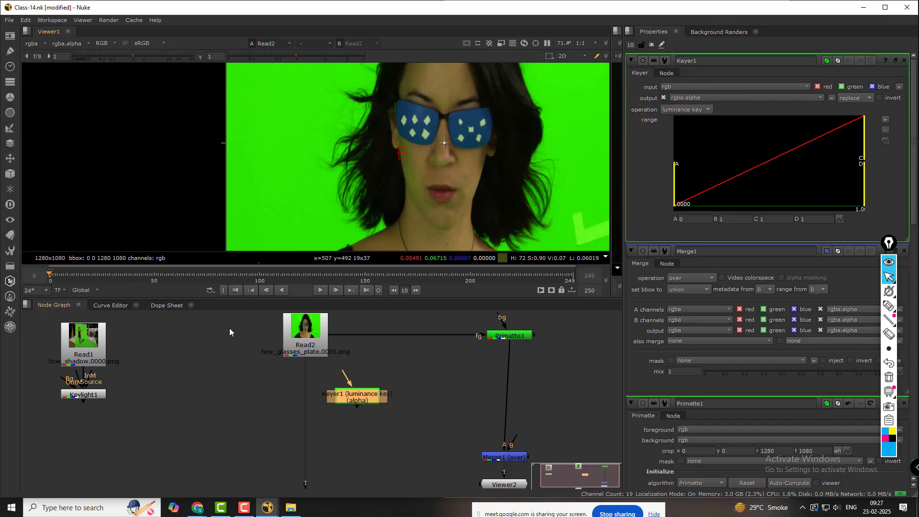
drag(414, 402, 429, 399)
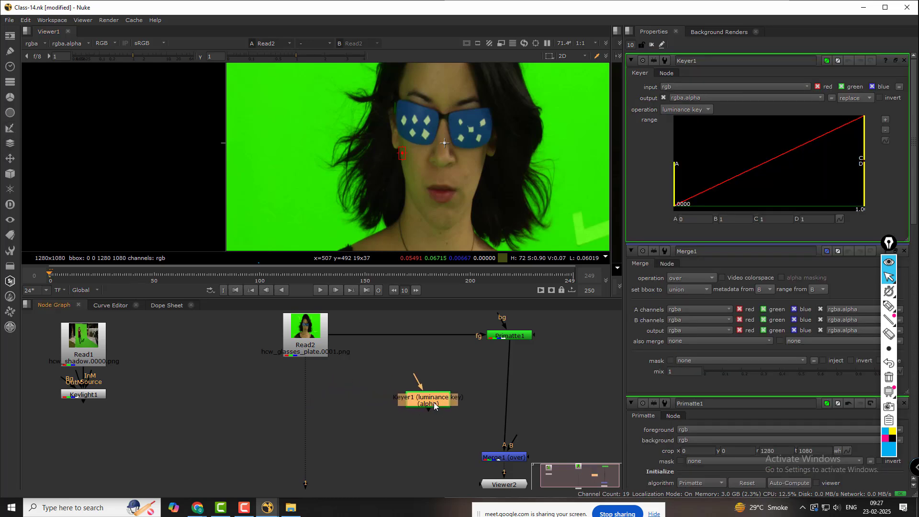
key(Delete)
Step: Insert a new Keylight node below Read2 and sample its Screen Colour from the green backdrop beside the hair
click(15, 132)
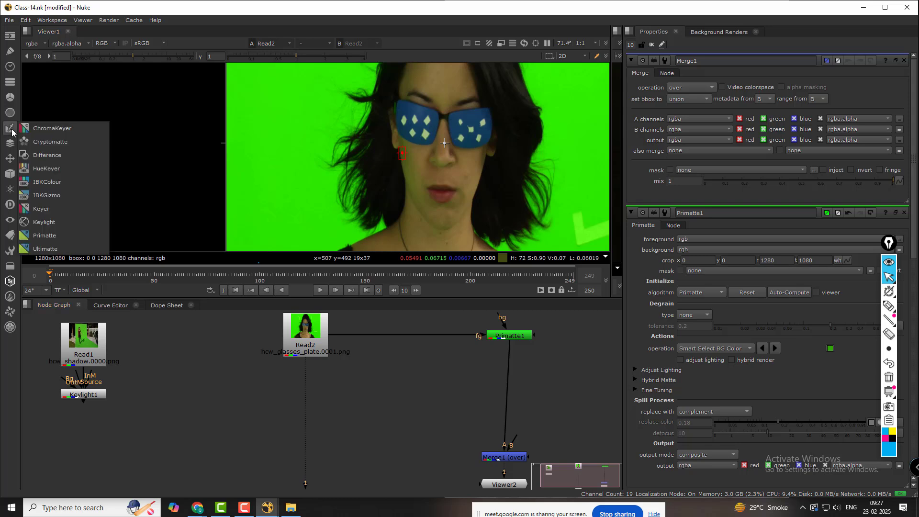
click(60, 220)
drag(425, 400, 310, 411)
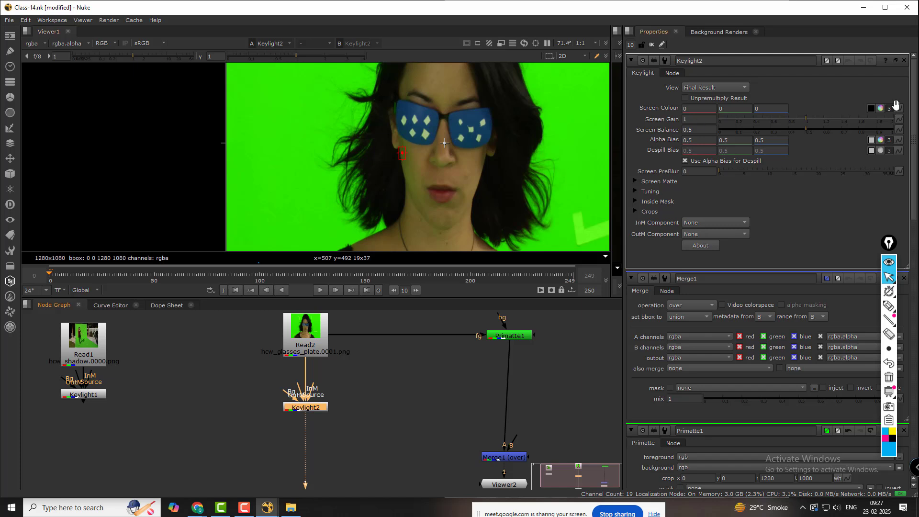
scroll(518, 186, up, 3)
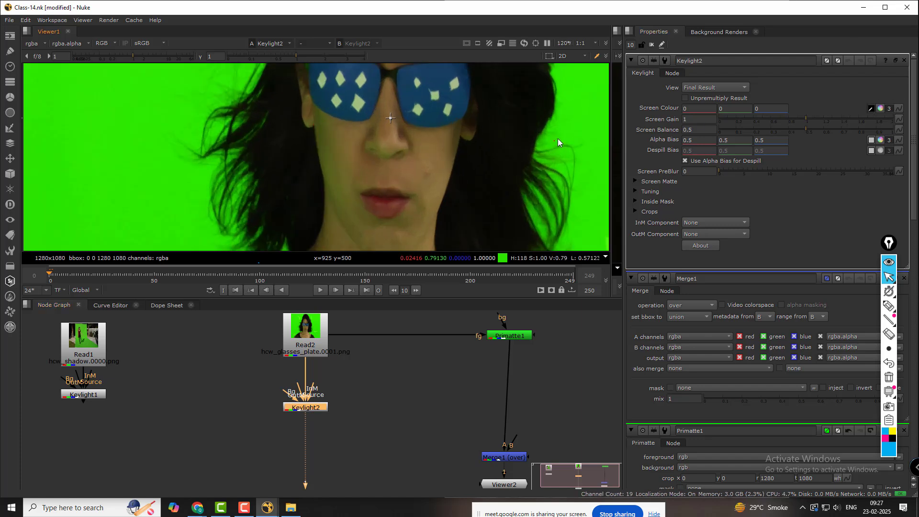
ctrl+click(559, 136)
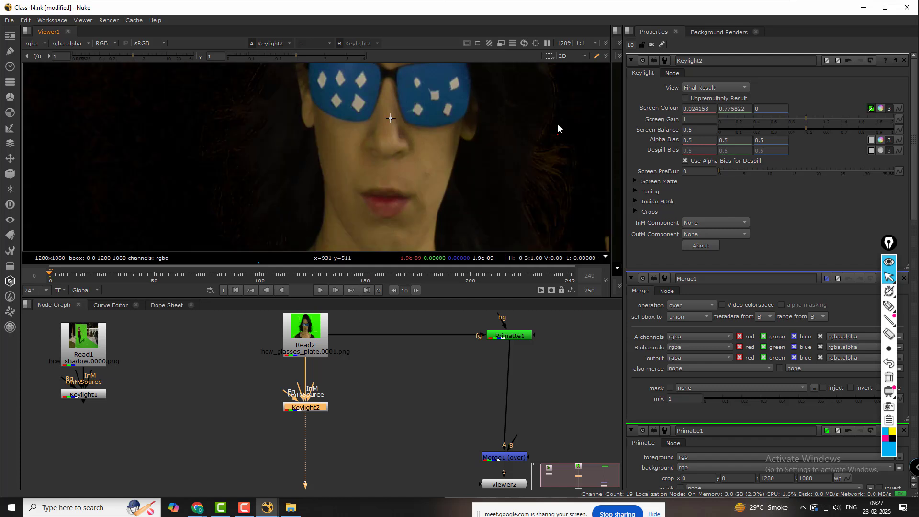
Step: Display the alpha channel and examine the matte's backdrop noise, tracking markers, hair edges and glasses
middle_drag(558, 124, 476, 109)
key(a)
scroll(504, 140, down, 6)
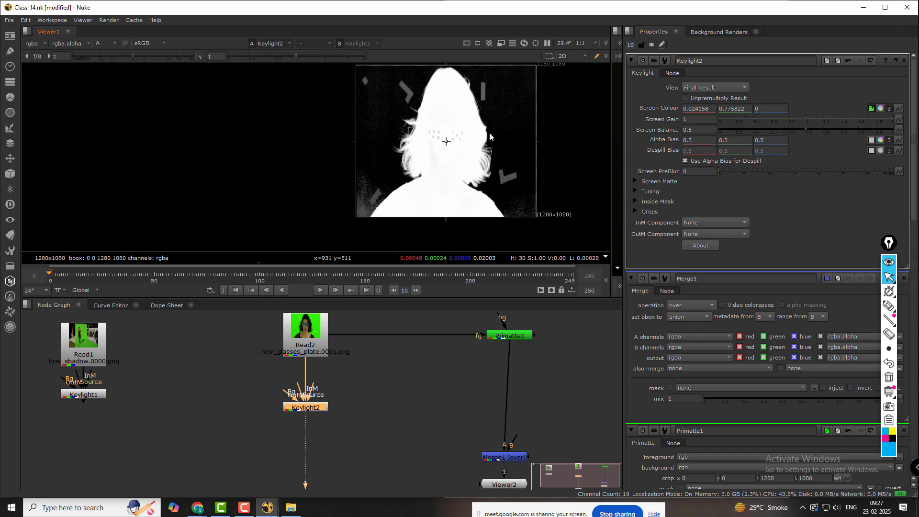
middle_drag(490, 136, 429, 150)
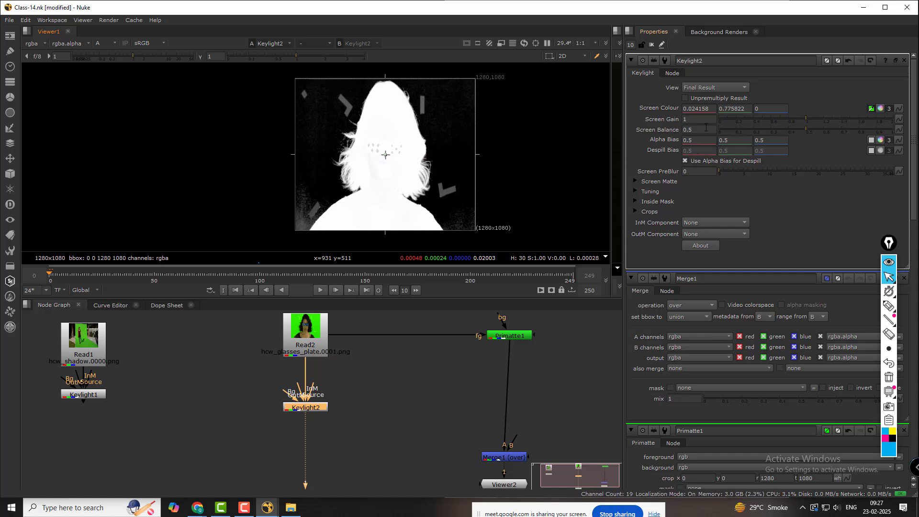
scroll(446, 155, up, 6)
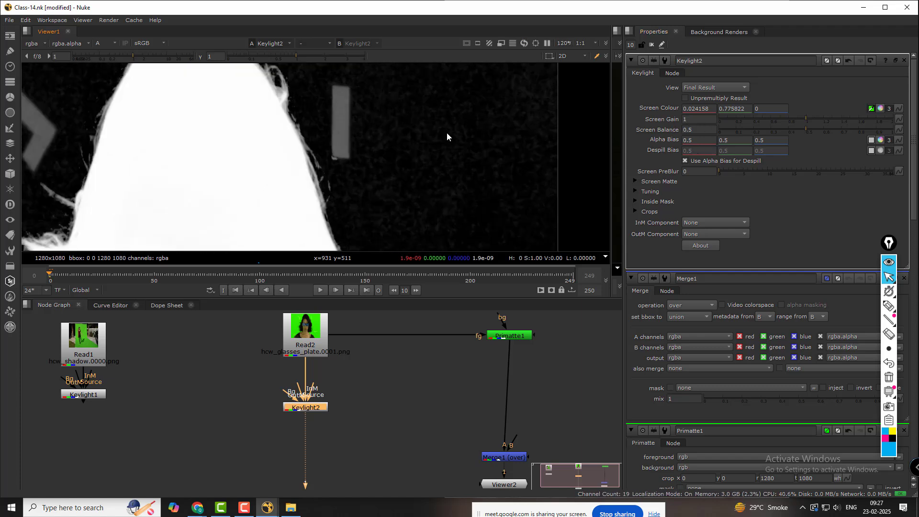
scroll(326, 177, up, 5)
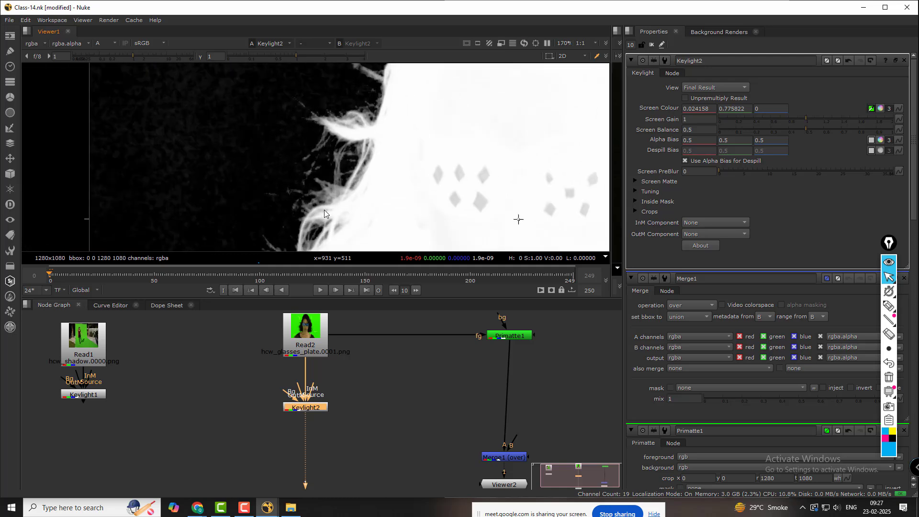
scroll(315, 178, down, 7)
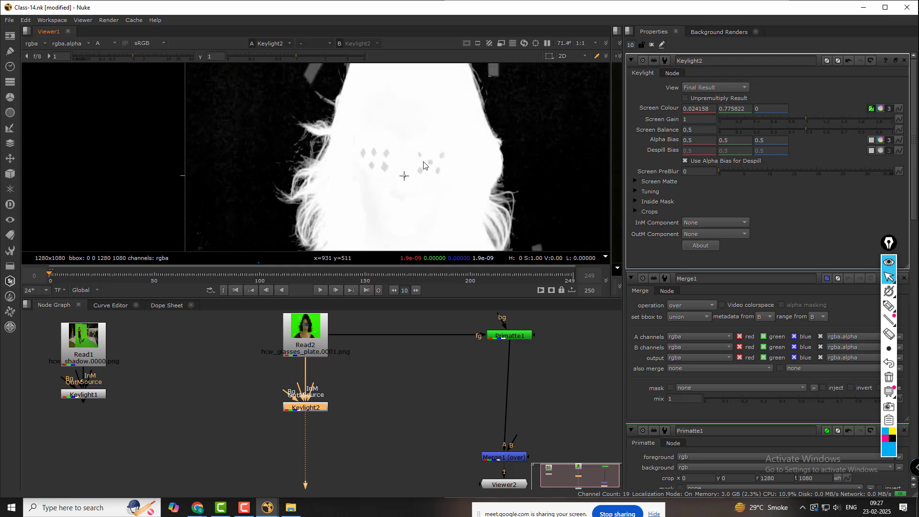
middle_drag(359, 144, 386, 133)
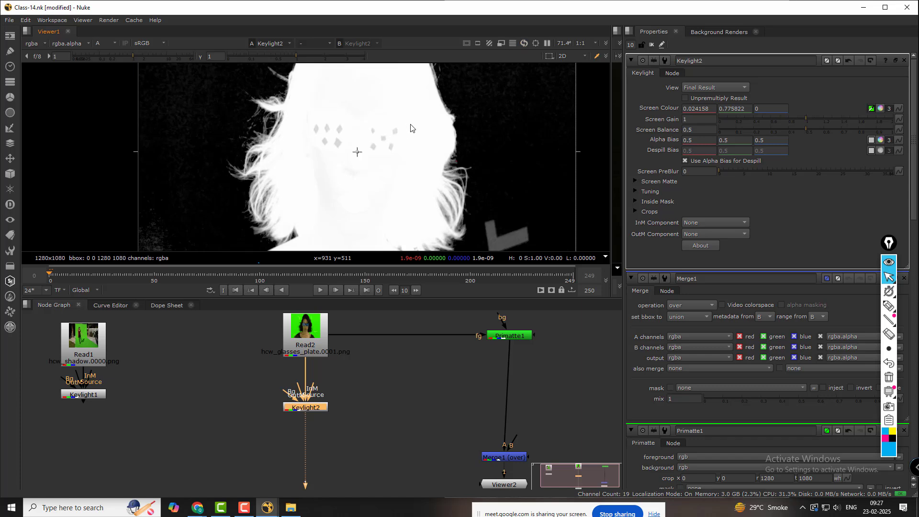
Step: Try a Screen Matte Clip White of 0.365 on Keylight2, inspect the hair edges, and return it to 1
click(635, 181)
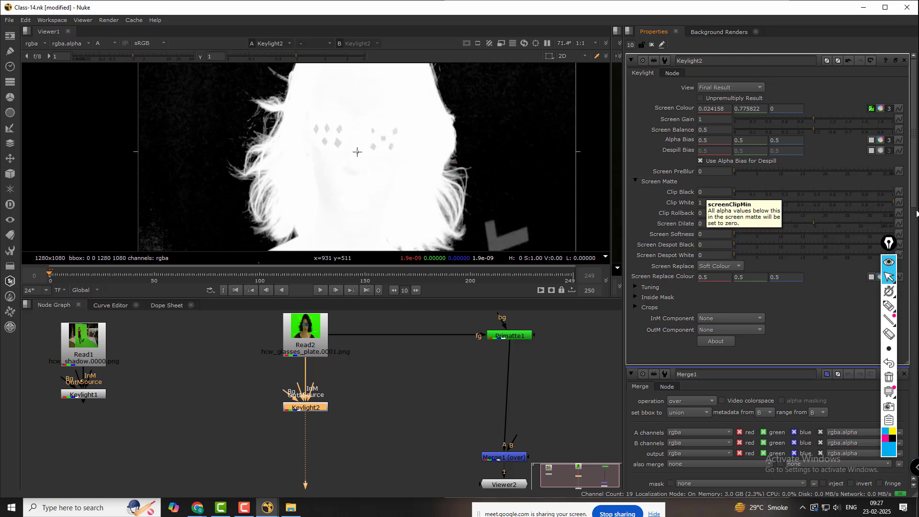
drag(892, 202, 792, 202)
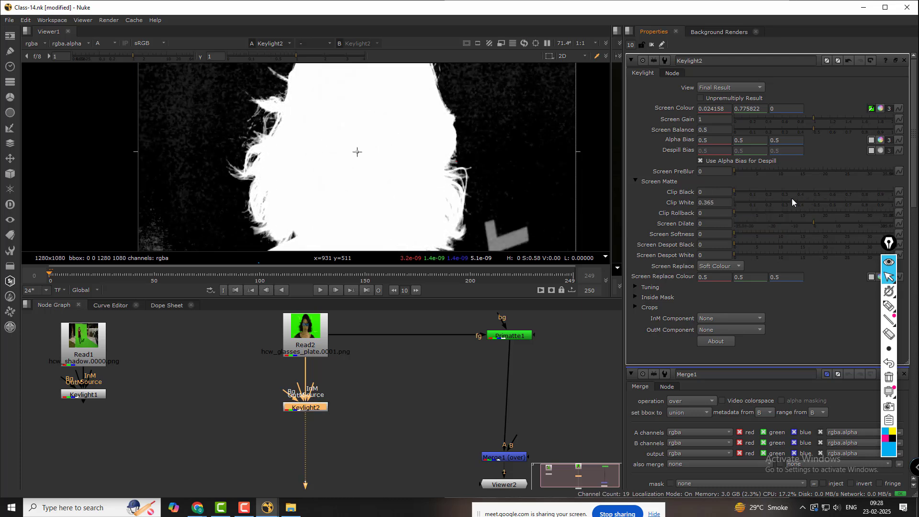
scroll(431, 145, up, 6)
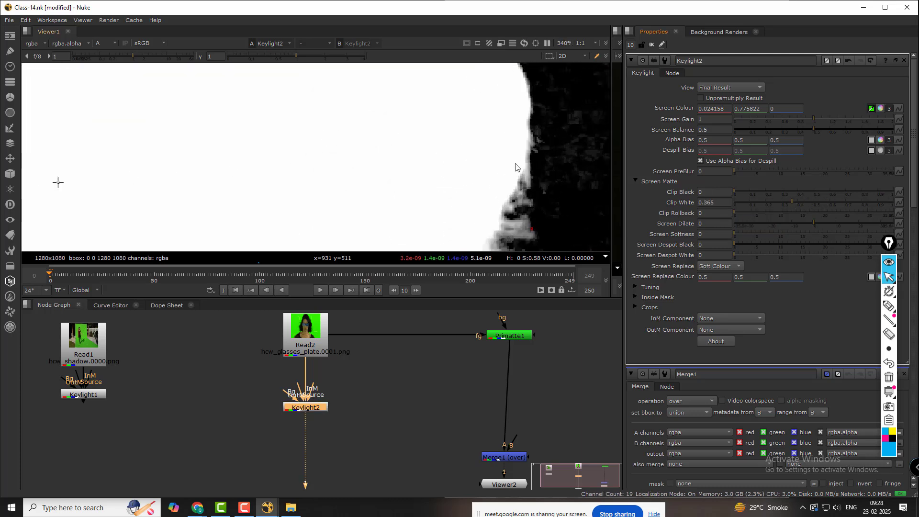
drag(792, 202, 894, 203)
scroll(471, 152, down, 4)
scroll(471, 152, down, 4)
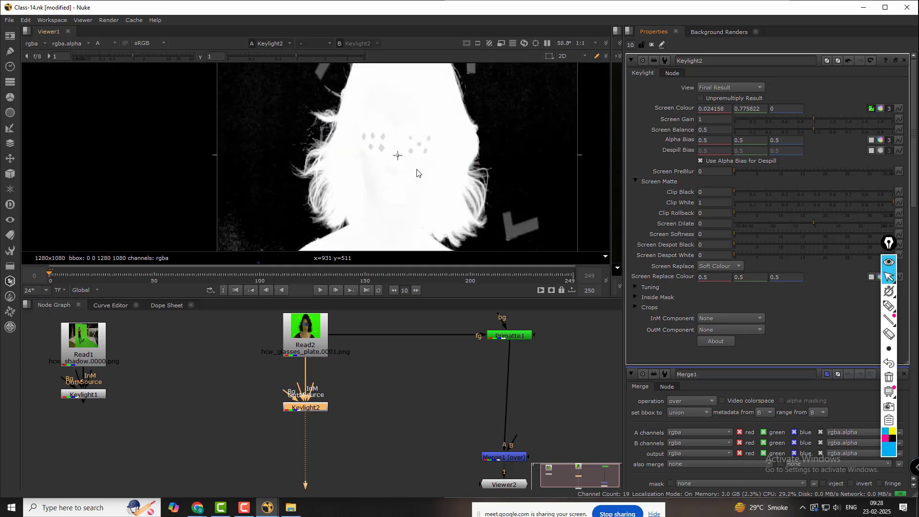
scroll(432, 127, down, 2)
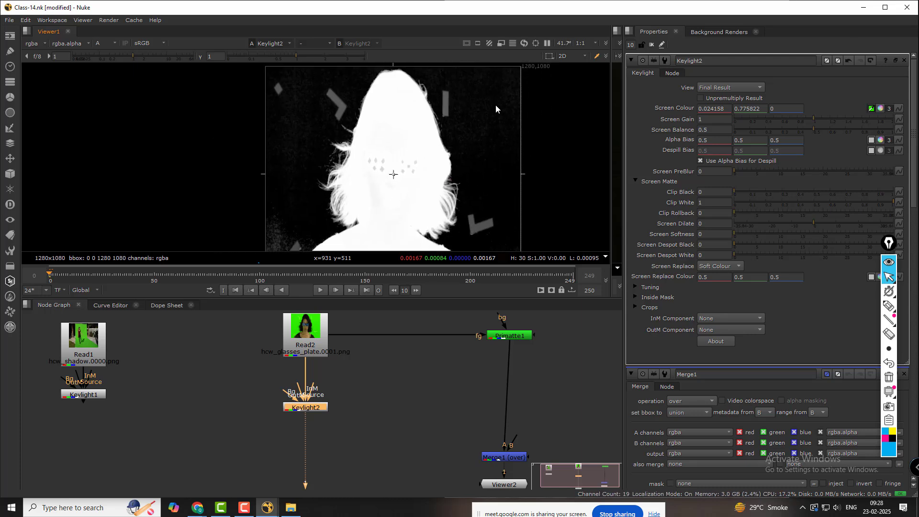
Step: Set Keylight2's Clip Black to 0.01 and step it up to about 0.03 to clean the backdrop noise
click(721, 194)
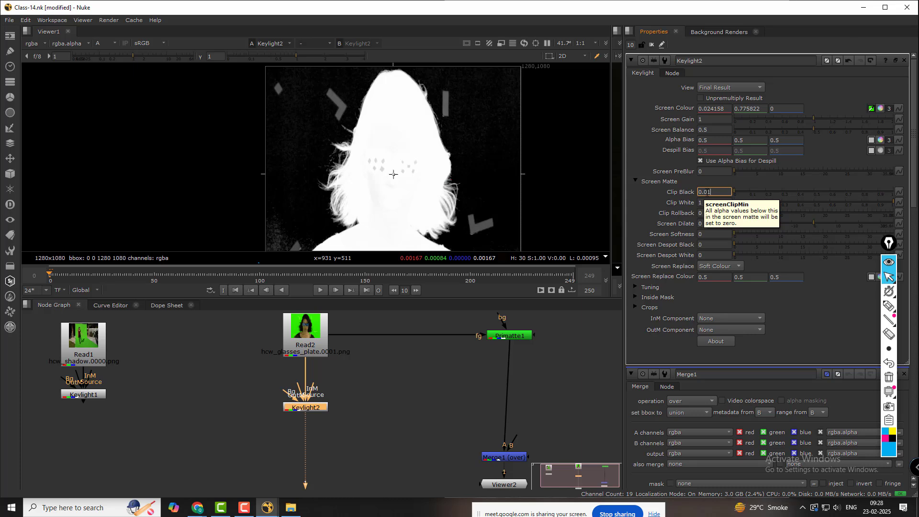
key(Return)
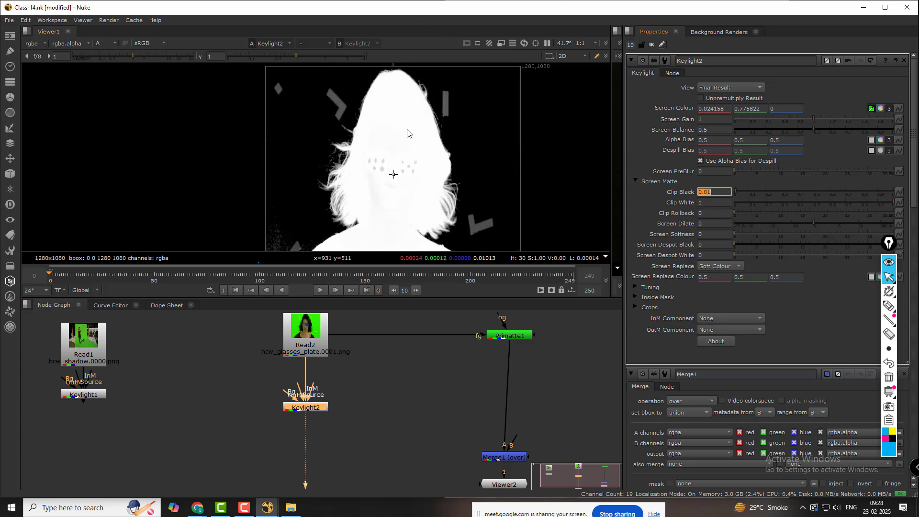
click(711, 193)
key(Up)
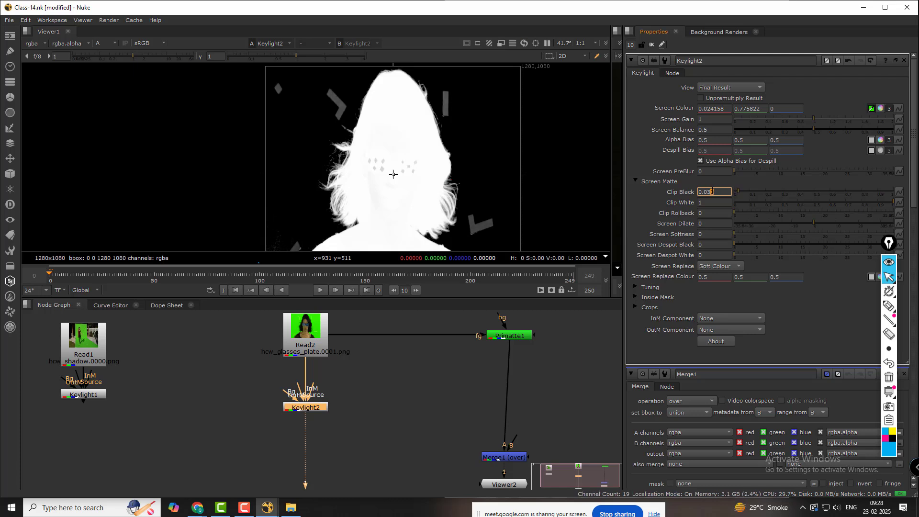
key(Up)
Step: Raise Keylight2's Clip Black in small increments to 0.098 and check the backdrop markers and hair edges in the matte
middle_drag(408, 154, 449, 84)
click(717, 191)
key(Up)
key(Up)
key(Up)
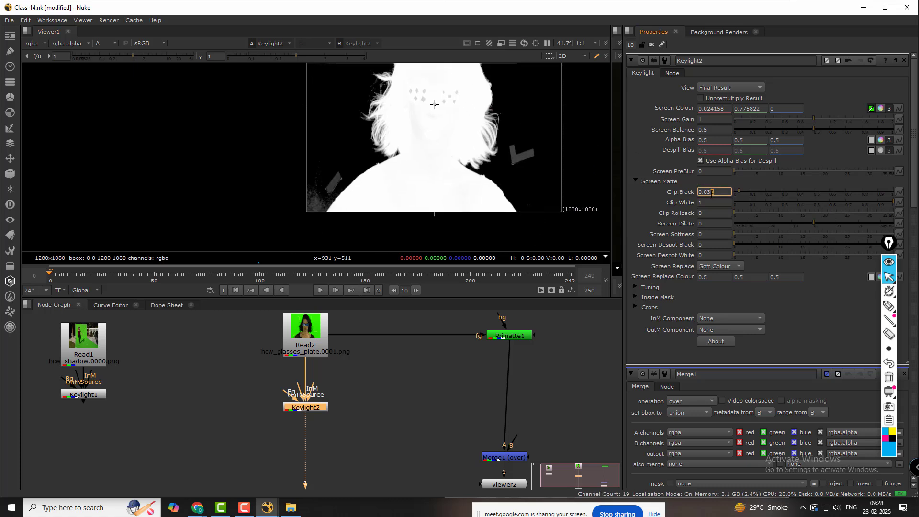
key(Up)
key(Up)
key(Up)
key(Up)
key(Up)
key(Up)
key(Up)
key(Up)
key(Up)
key(Up)
key(Up)
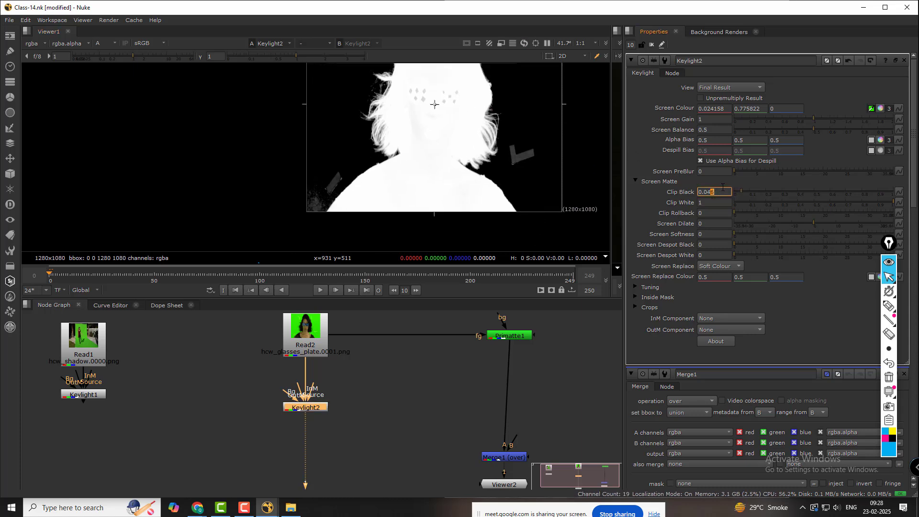
key(Up)
key(Up)
key(Up)
key(Up)
key(Up)
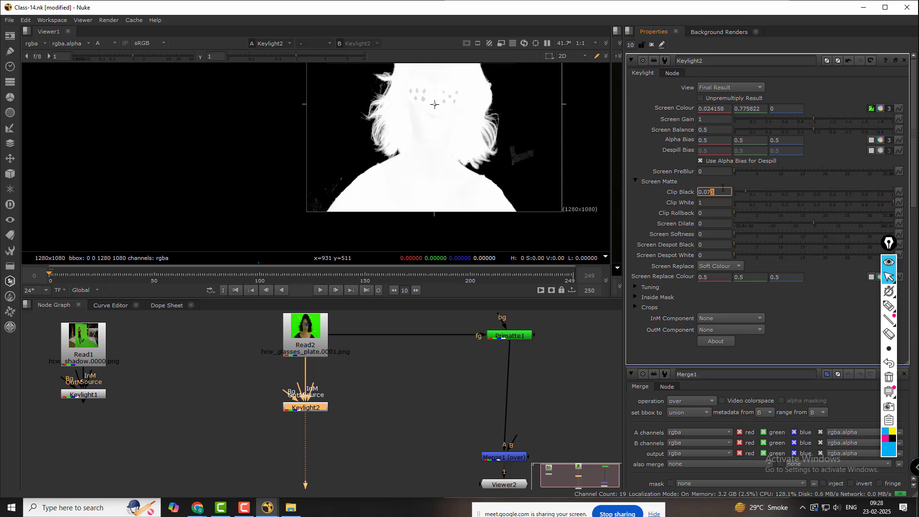
key(Up)
key(Up)
key(Up)
key(Up)
key(Up)
key(Up)
key(Up)
key(Up)
key(Up)
key(Up)
key(Up)
key(Up)
scroll(387, 159, up, 4)
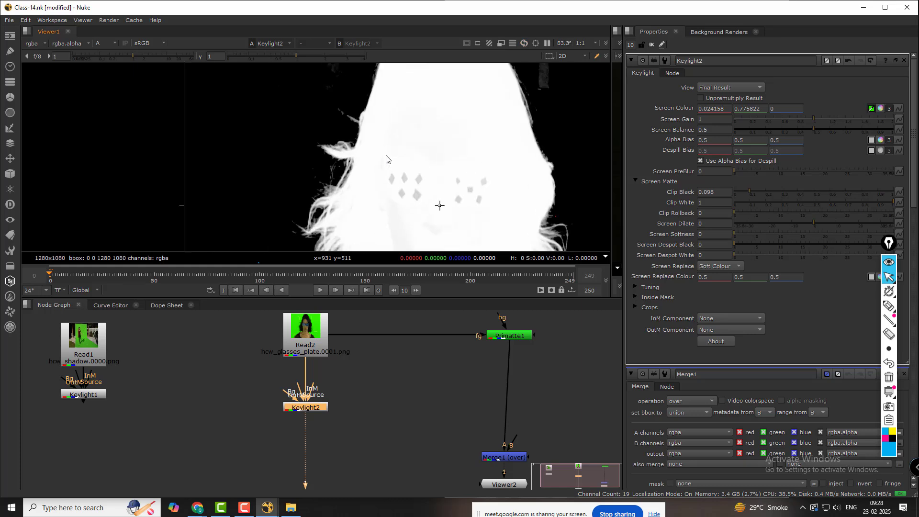
scroll(395, 112, up, 1)
middle_drag(399, 113, 352, 144)
scroll(419, 148, down, 7)
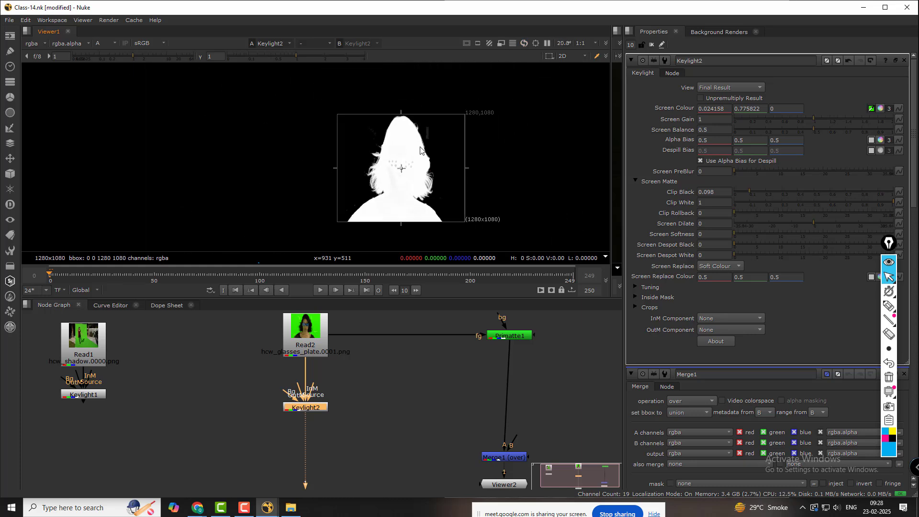
Step: Lower the viewer gamma to 0.095 and inspect the matte across the face, glasses and hair
scroll(404, 140, up, 2)
scroll(383, 166, up, 5)
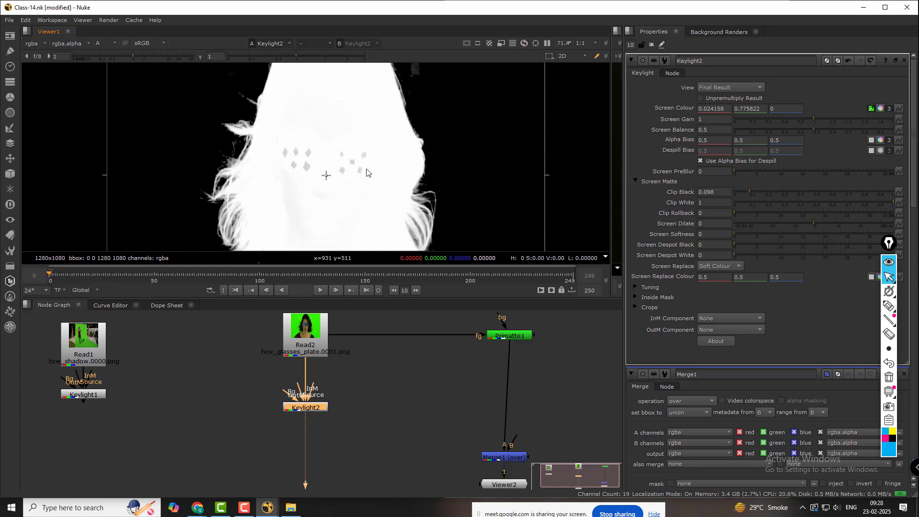
middle_drag(366, 173, 416, 132)
drag(294, 54, 248, 56)
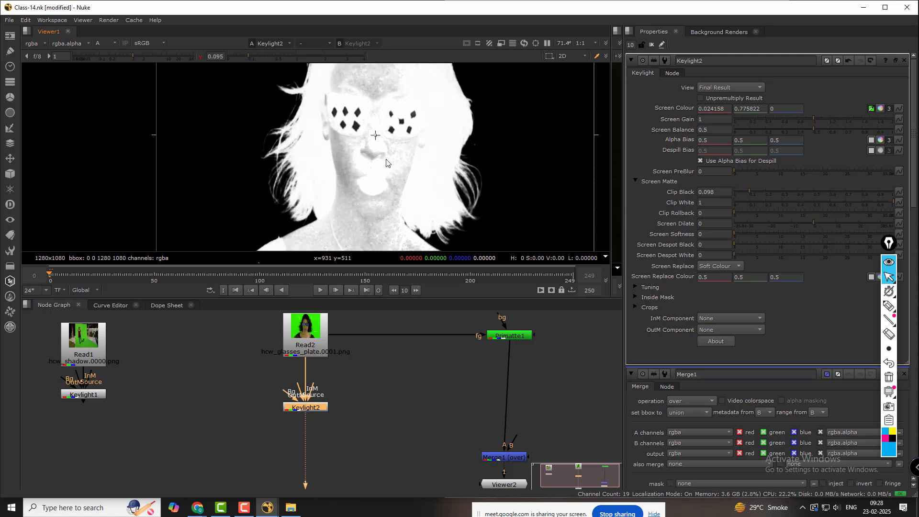
scroll(396, 118, down, 3)
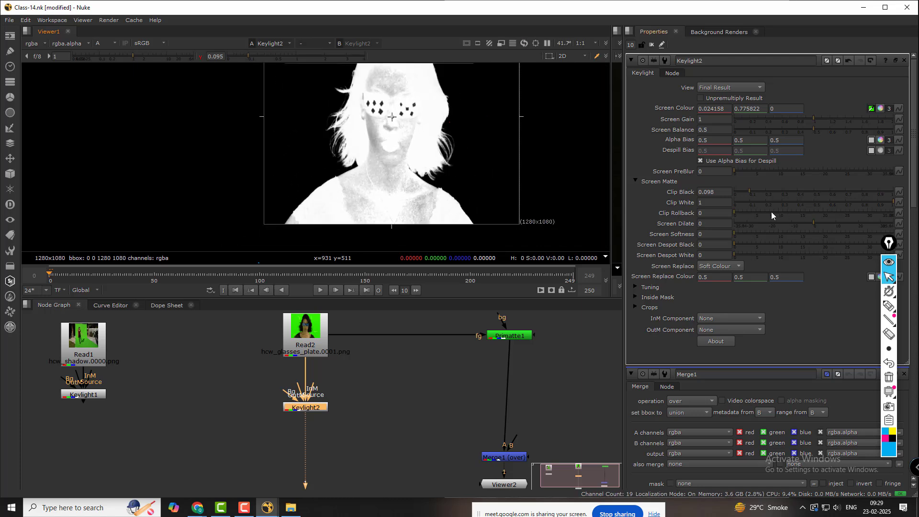
Step: Try a Clip White of 0.9 on Keylight2 and compare the hair edges in the alpha and colour views
click(725, 204)
key(Down)
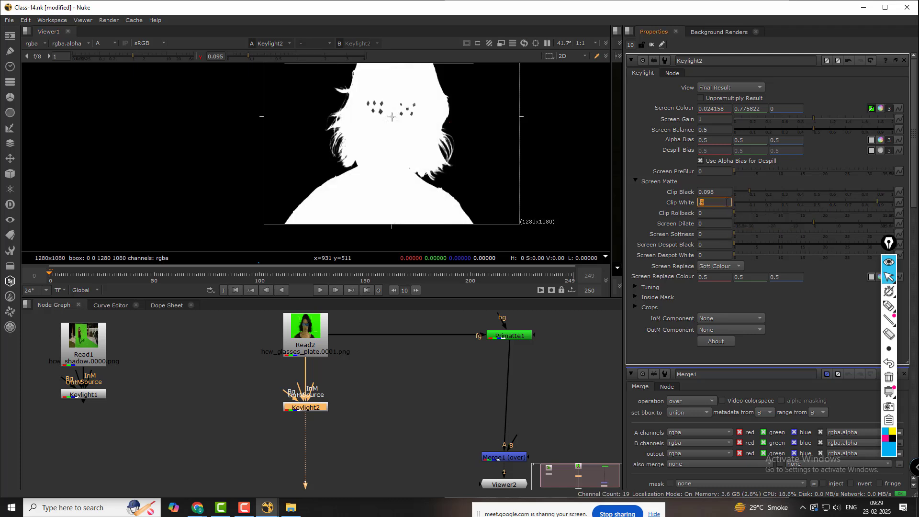
scroll(353, 139, up, 6)
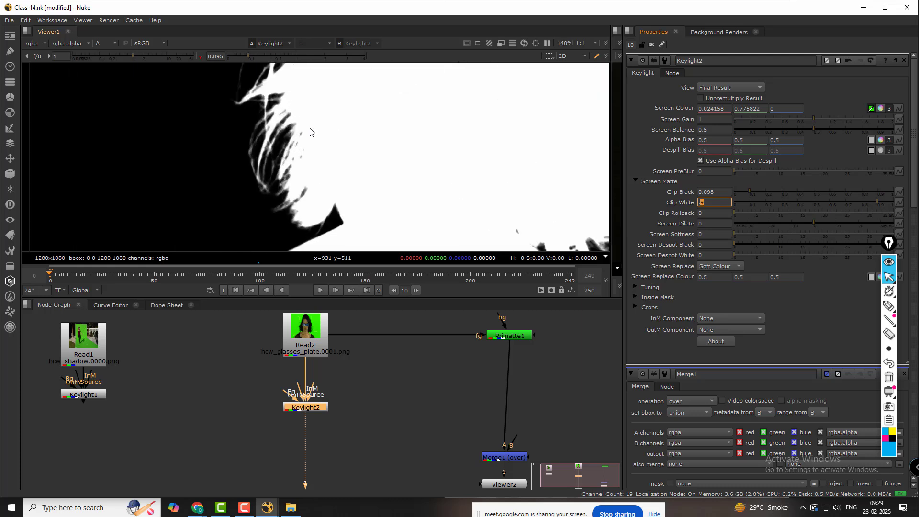
scroll(310, 130, up, 1)
middle_drag(316, 134, 432, 229)
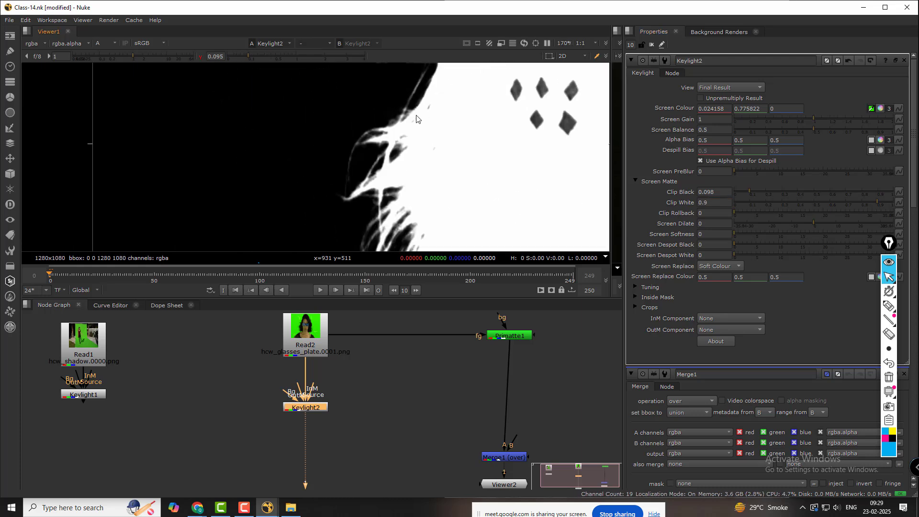
key(a)
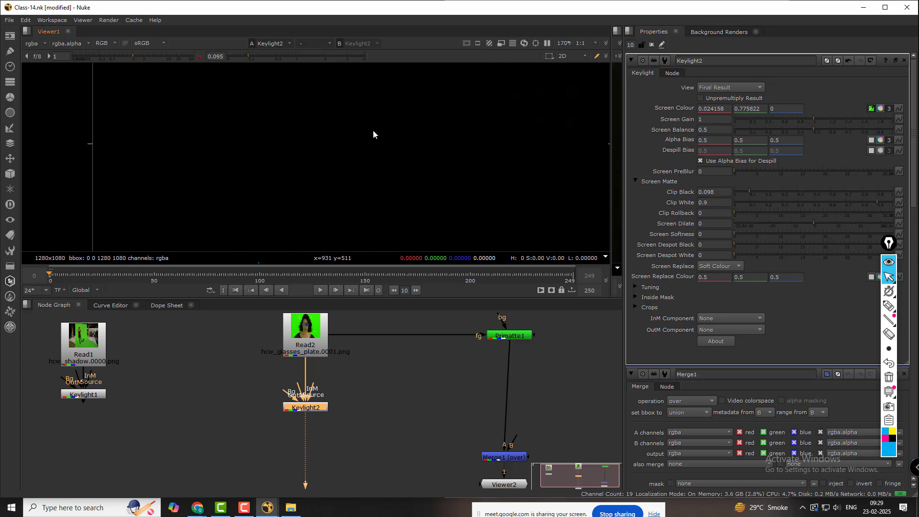
key(a)
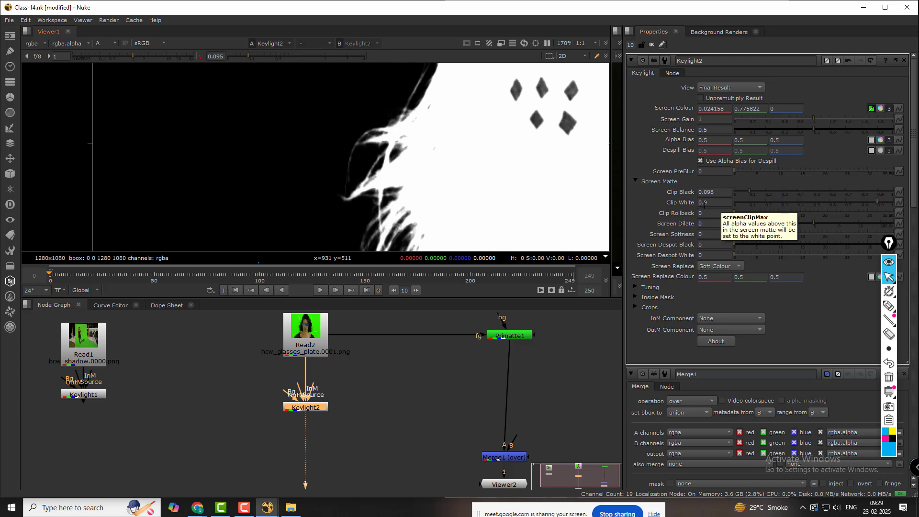
Step: Try a Clip White of 0.09 on Keylight2, return it to 1, and recheck the face and hair
click(708, 203)
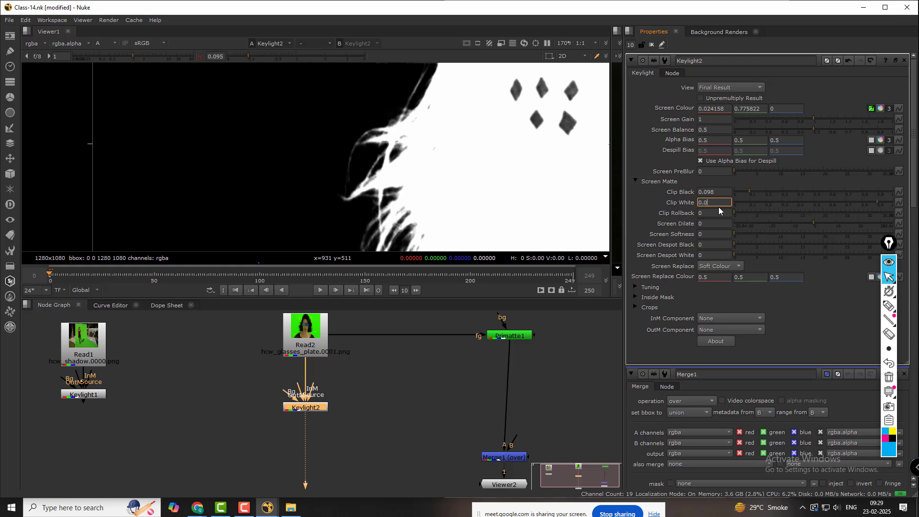
key(Return)
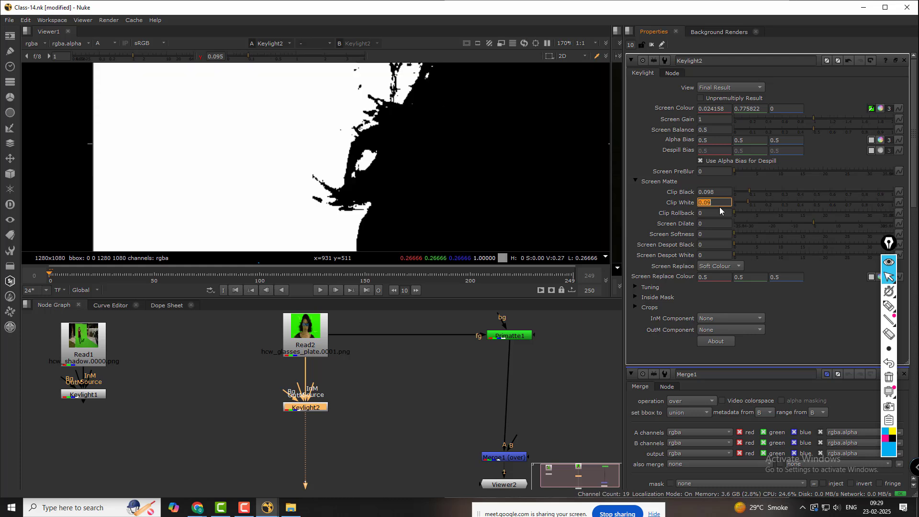
text(1)
key(Return)
scroll(470, 160, down, 3)
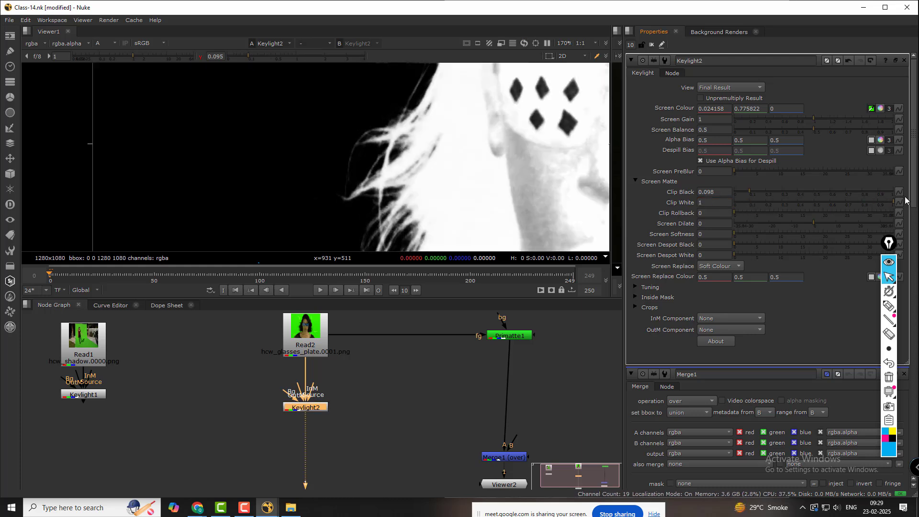
middle_drag(470, 160, 305, 136)
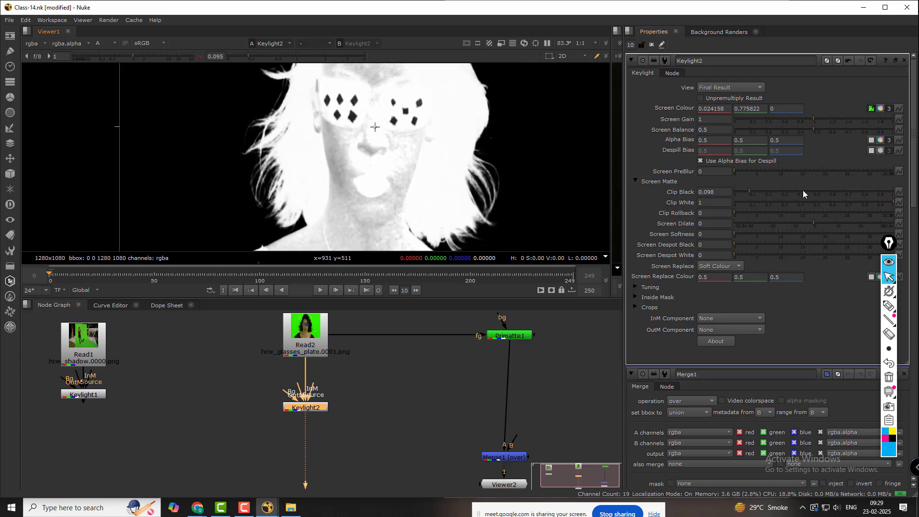
Step: Lower Keylight2's Clip White in small increments to 0.905 to make the face and body solid white
click(893, 200)
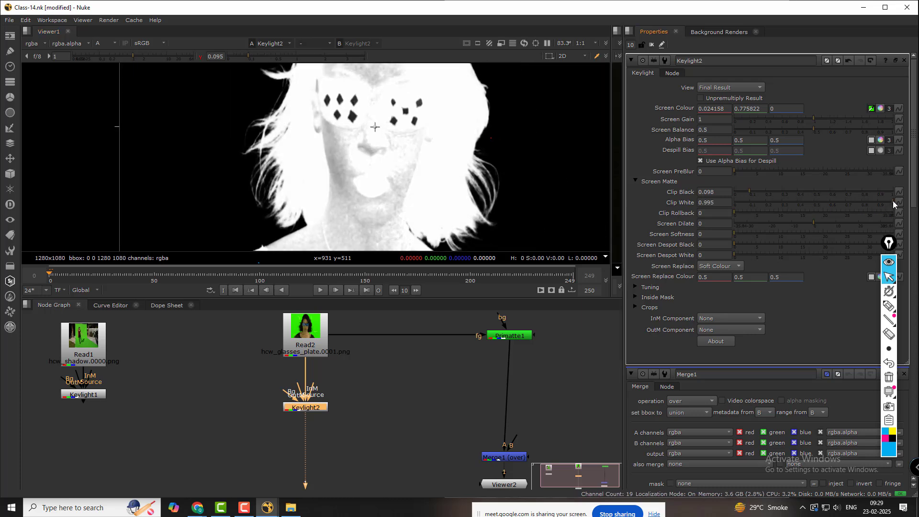
click(891, 201)
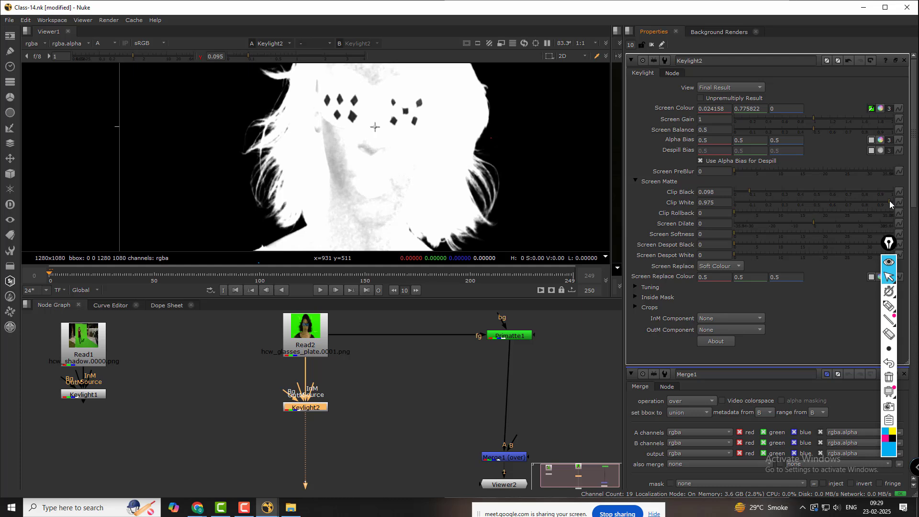
click(888, 201)
drag(886, 200, 880, 198)
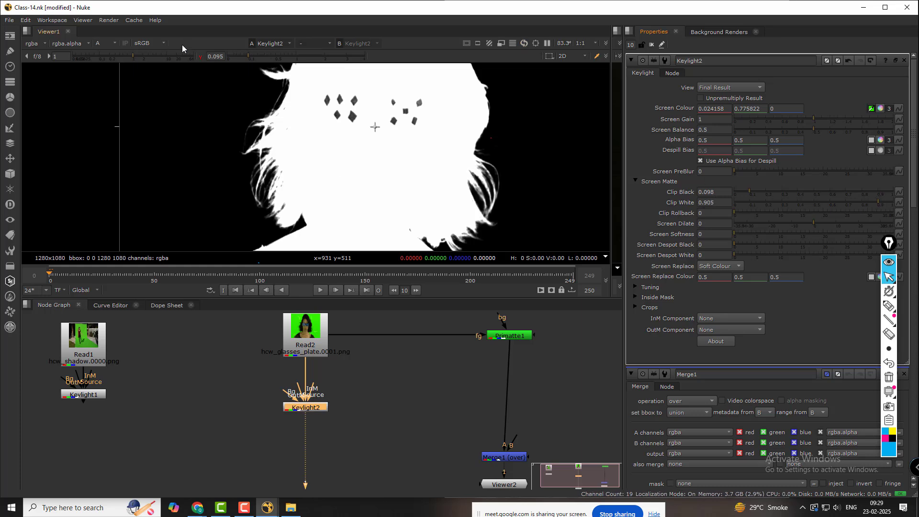
Step: Reset the viewer gamma to 1 and display the keyed subject in colour
click(201, 56)
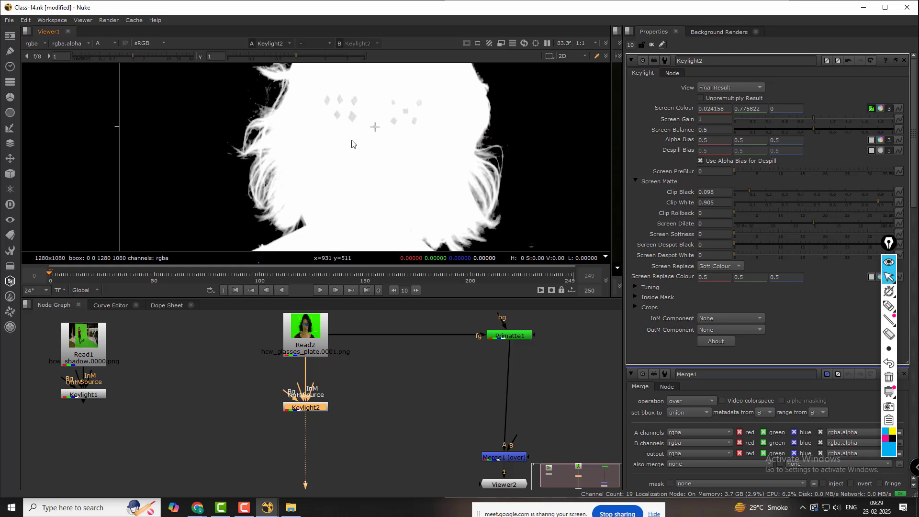
scroll(353, 144, down, 2)
key(a)
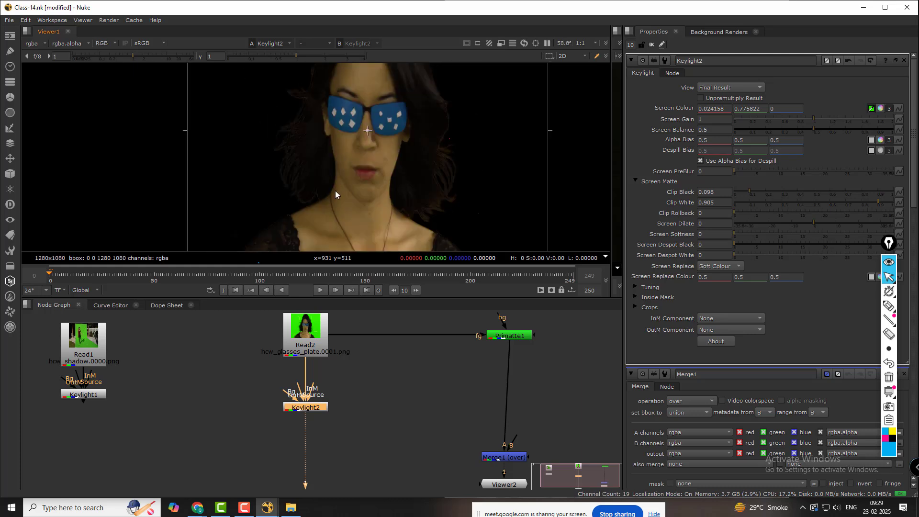
Step: Add a Merge node and insert it below Keylight2 so the keyed plate feeds its A input
click(349, 434)
scroll(344, 211, up, 2)
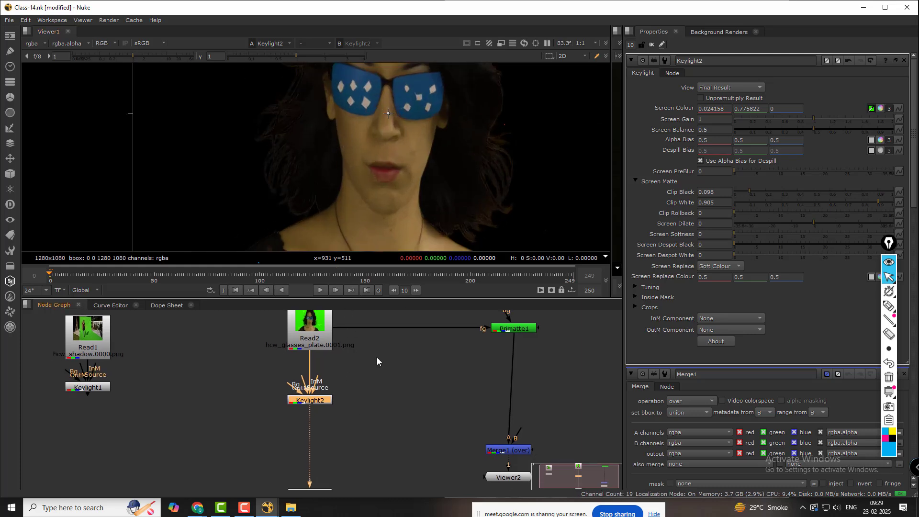
key(m)
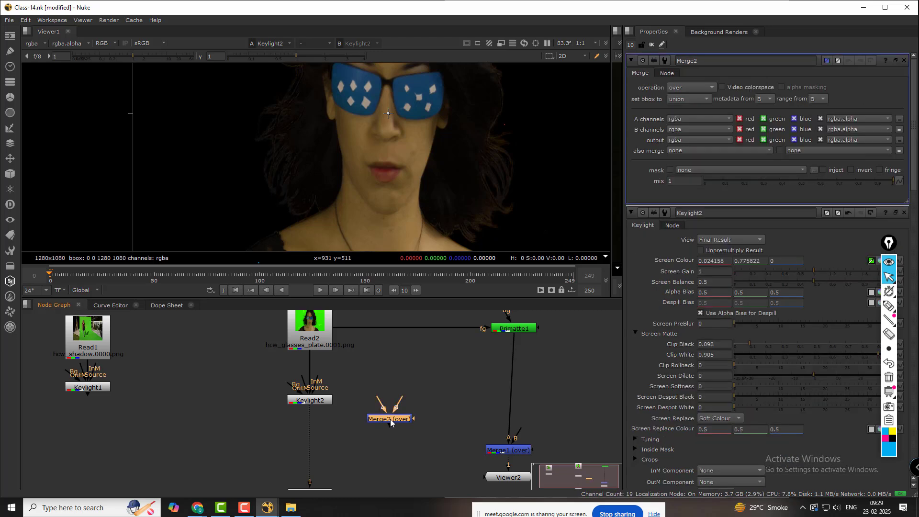
drag(389, 418, 310, 463)
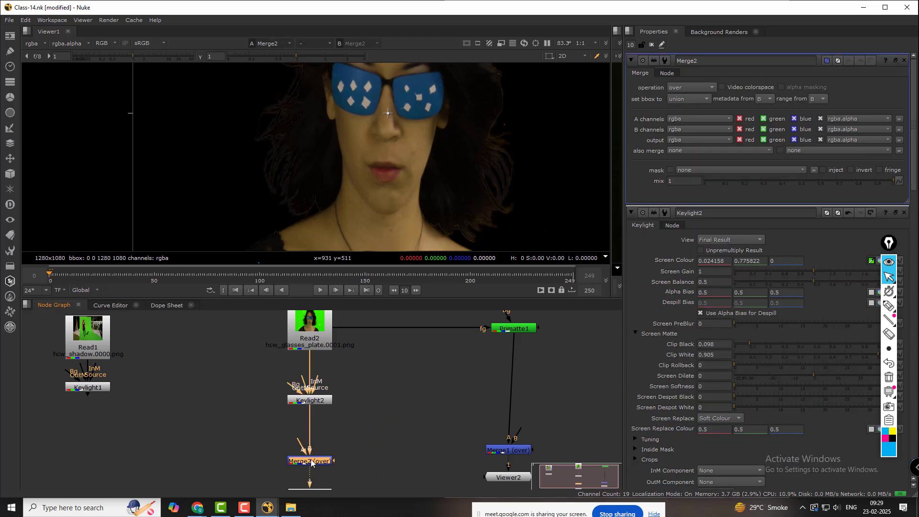
Step: Add a Constant node and connect it to the B input of the Merge node below Keylight2
click(425, 423)
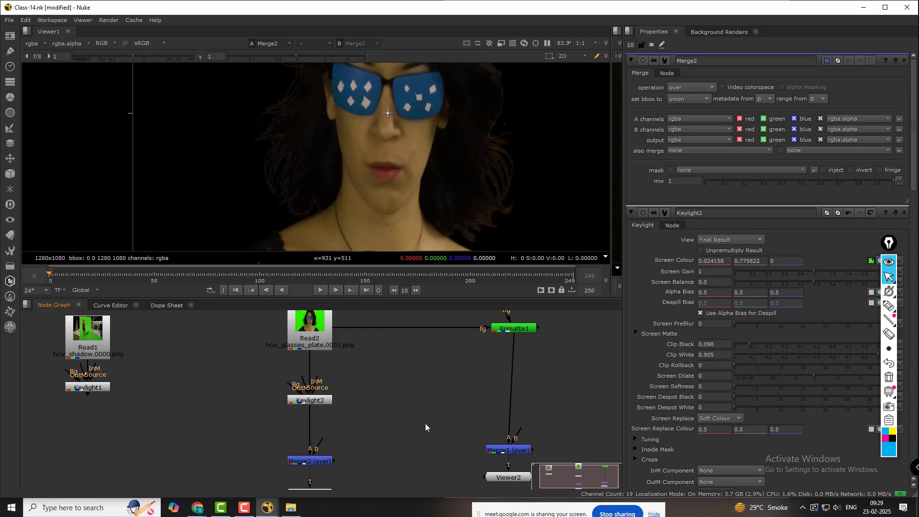
key(Tab)
text(cons)
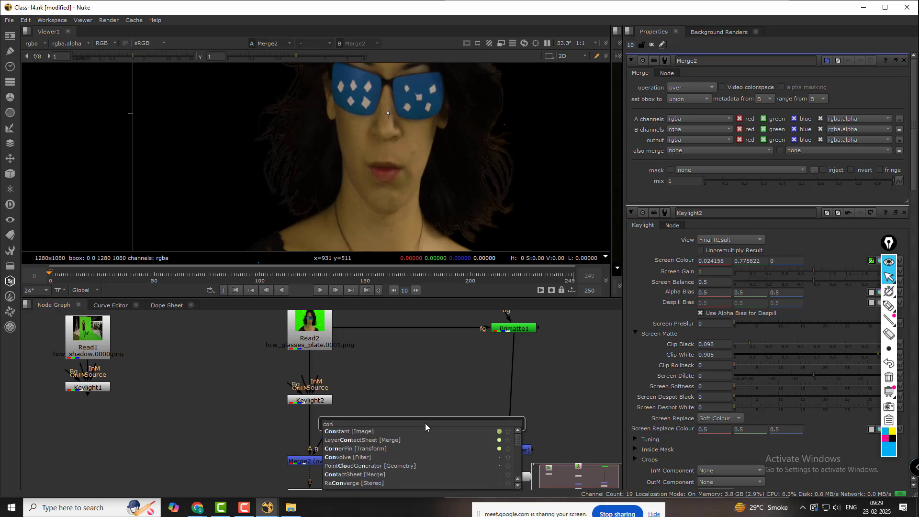
click(363, 432)
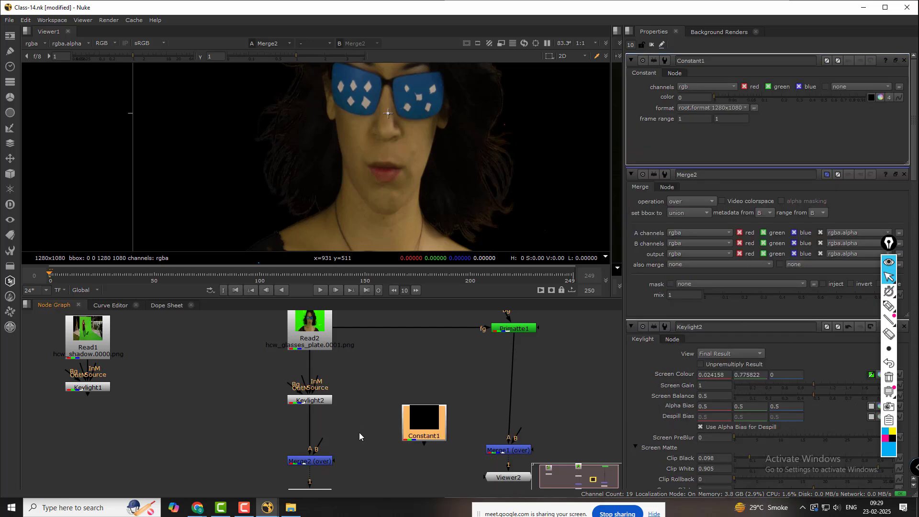
drag(321, 445, 423, 406)
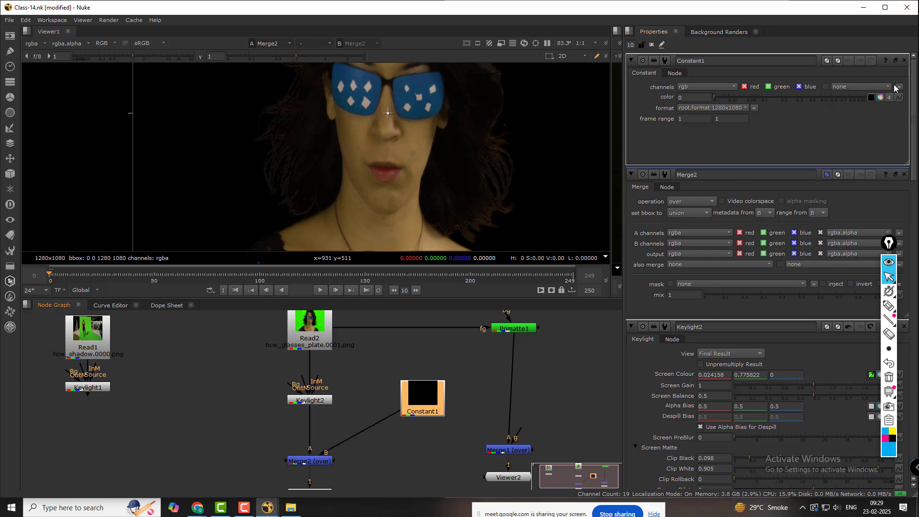
Step: Set the Constant's color to 0.3 and check the hair edges against the grey background
click(797, 99)
click(798, 99)
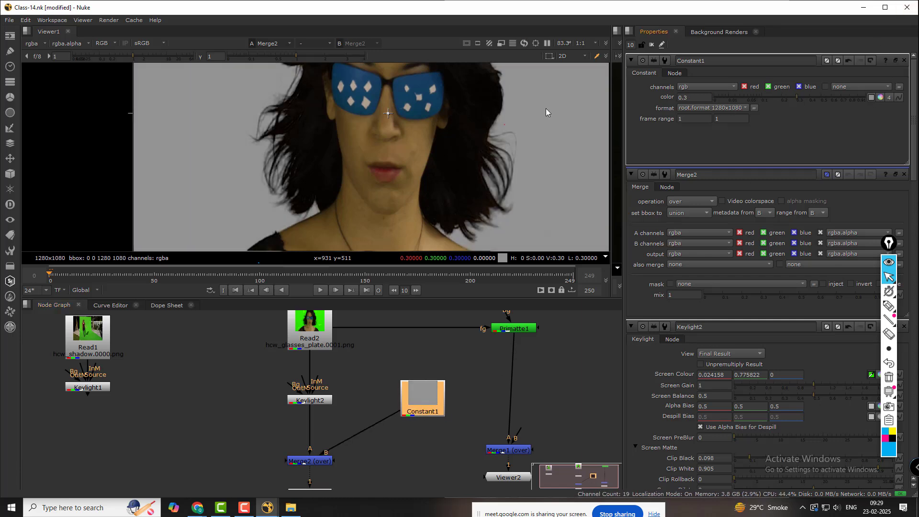
scroll(263, 205, up, 4)
scroll(348, 133, up, 6)
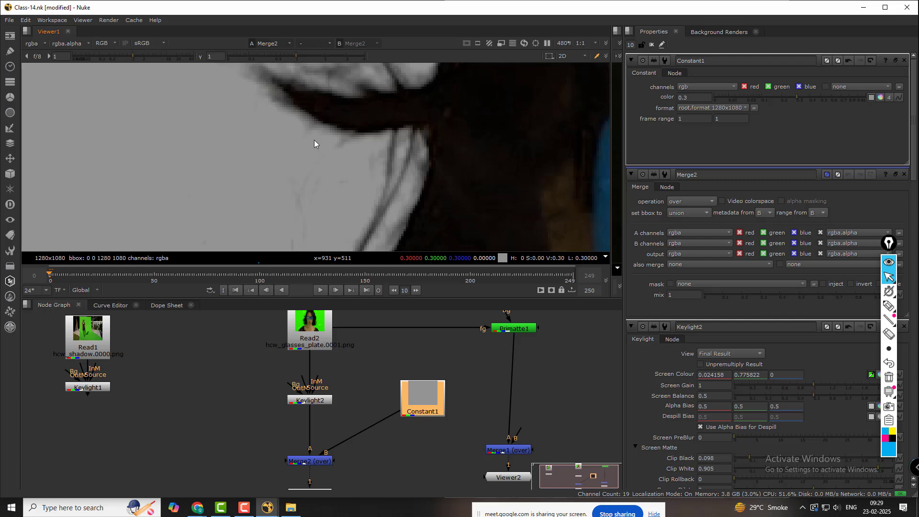
scroll(314, 140, down, 7)
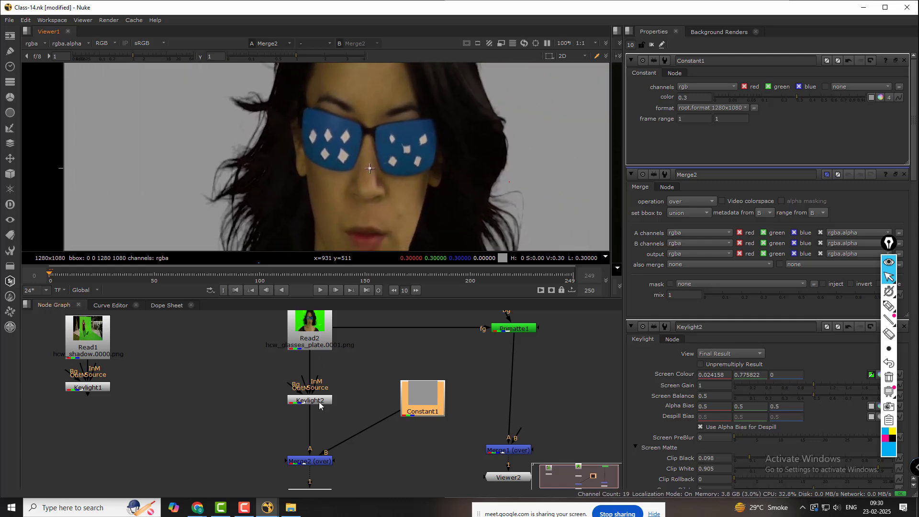
Step: Bring up Keylight2's settings and examine the hair edges in the merged result's alpha channel
click(319, 406)
double_click(330, 405)
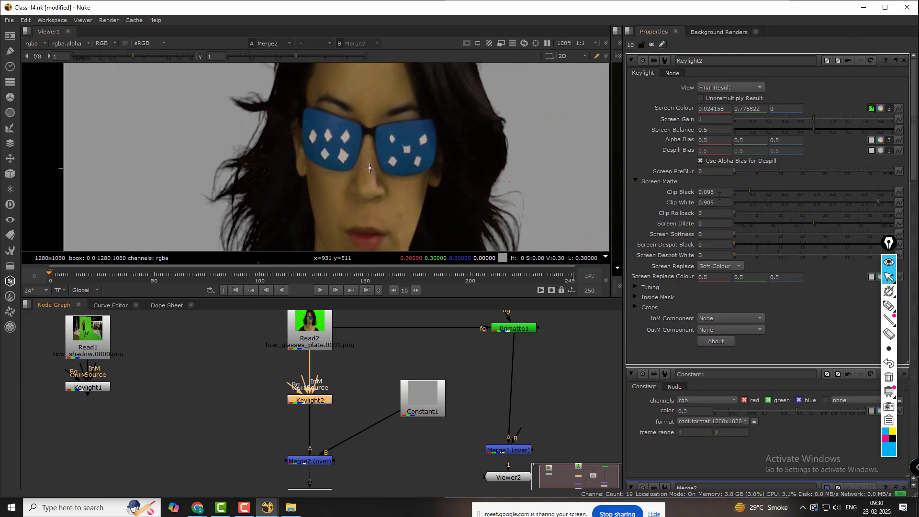
scroll(435, 171, down, 3)
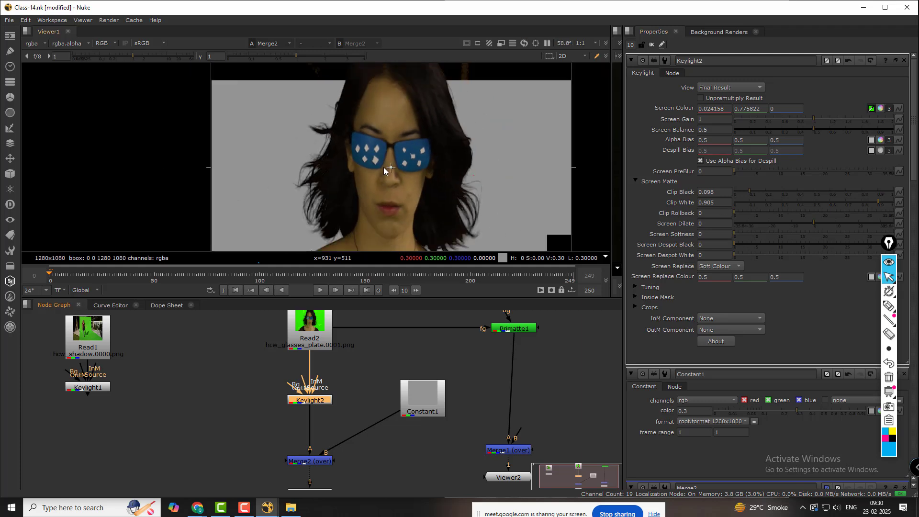
key(a)
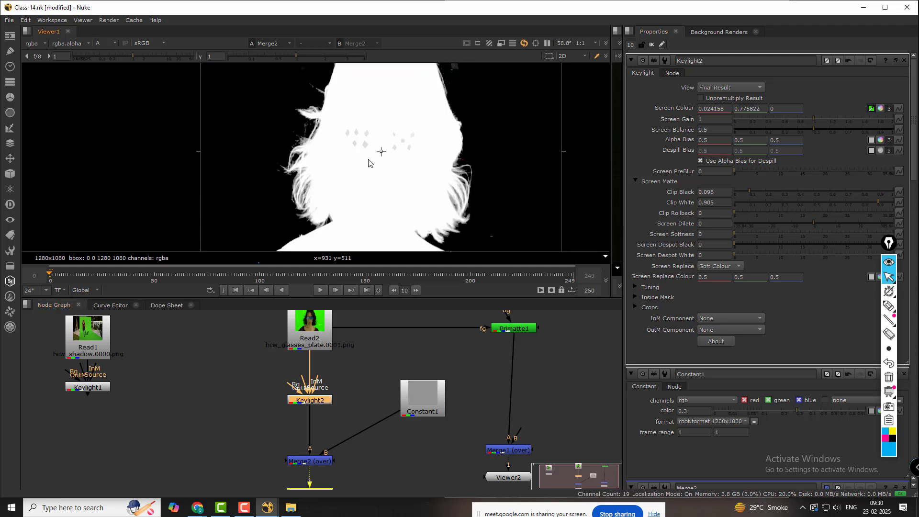
scroll(297, 136, up, 1)
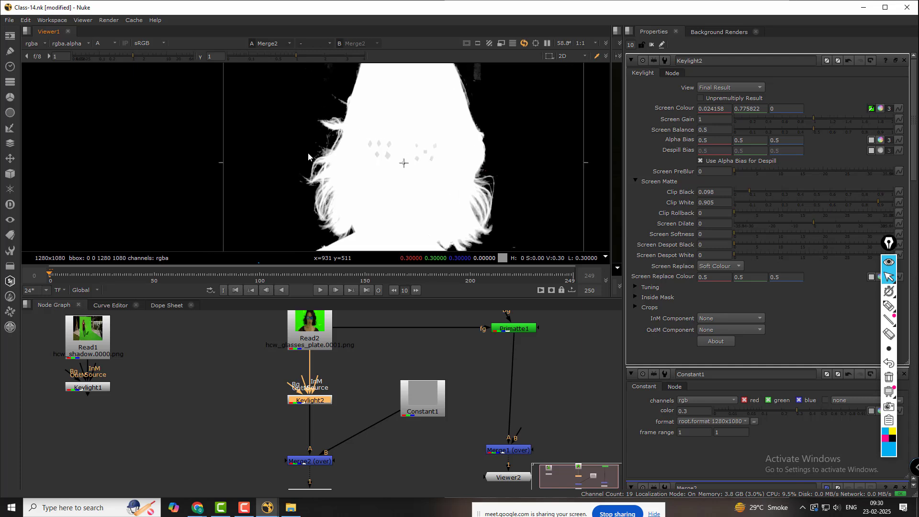
scroll(335, 139, up, 4)
scroll(353, 155, up, 2)
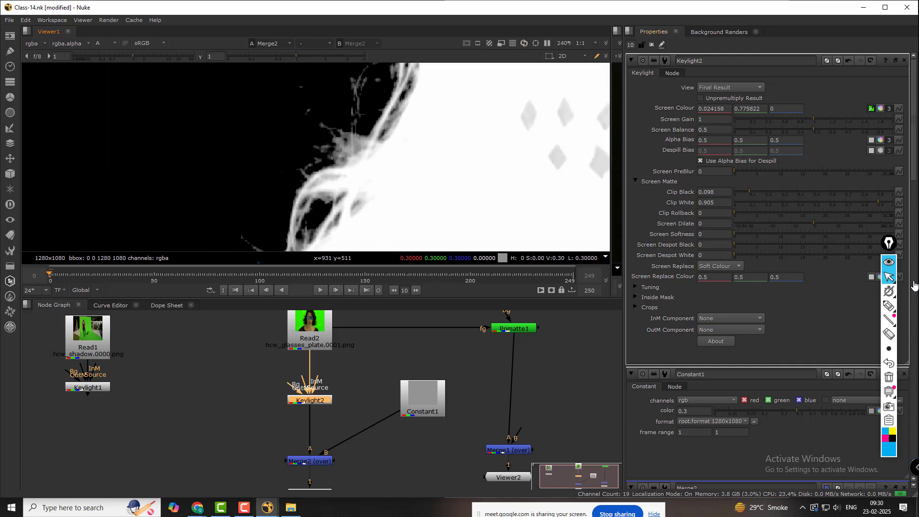
Step: Try a slight Screen Dilate adjustment on Keylight2 and return it to 0
mouse_move(815, 222)
mouse_down()
mouse_move(822, 221)
mouse_move(811, 223)
mouse_up()
click(814, 225)
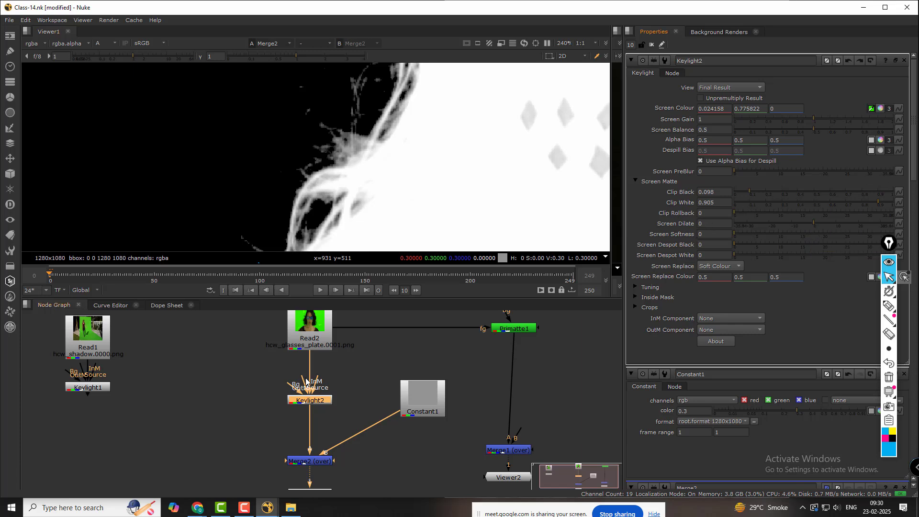
Step: Add an Erode (fast) node and insert it between Keylight2 and Merge2
middle_drag(372, 377, 405, 413)
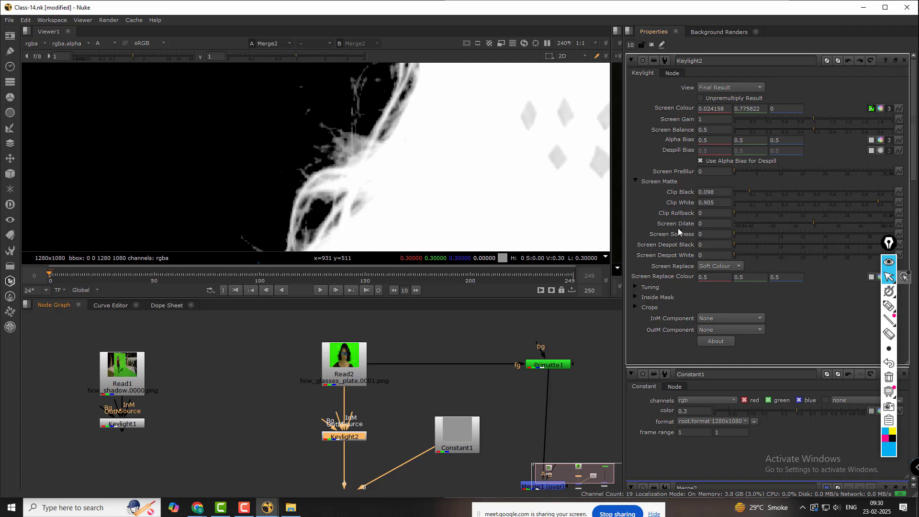
click(462, 329)
key(Tab)
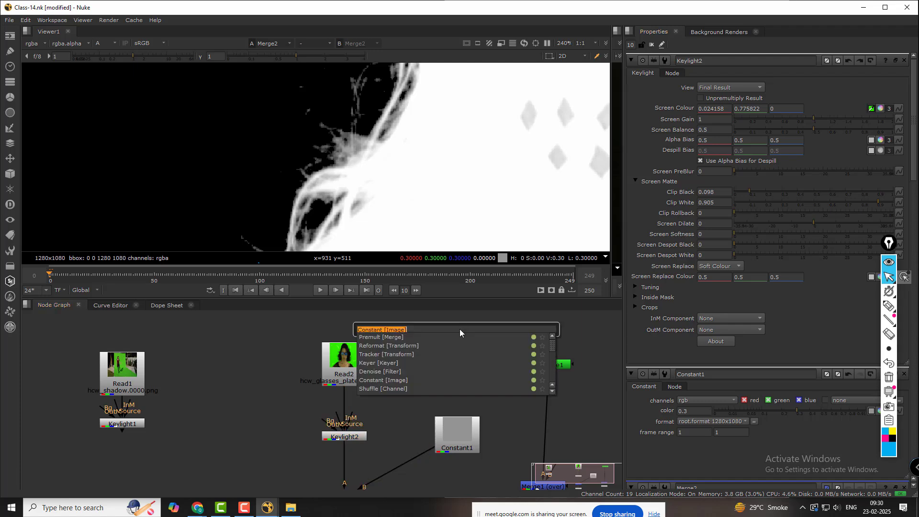
text(e)
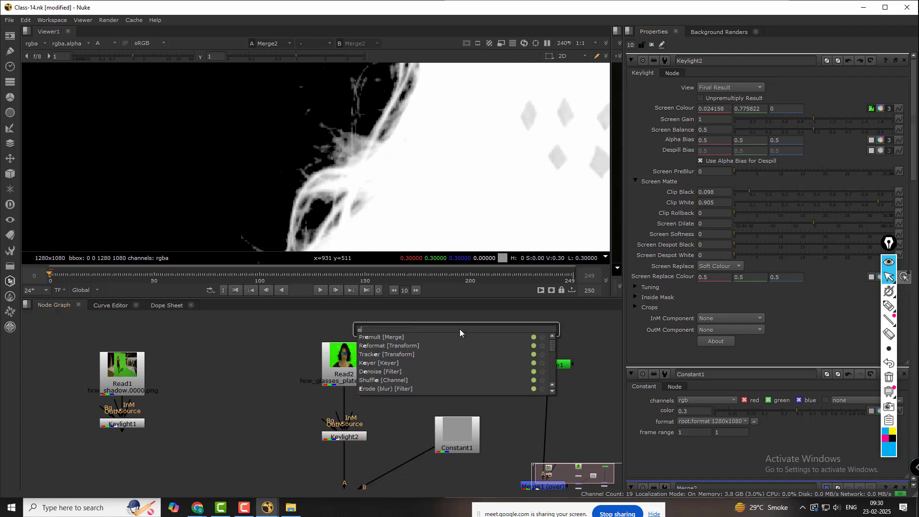
text(rod)
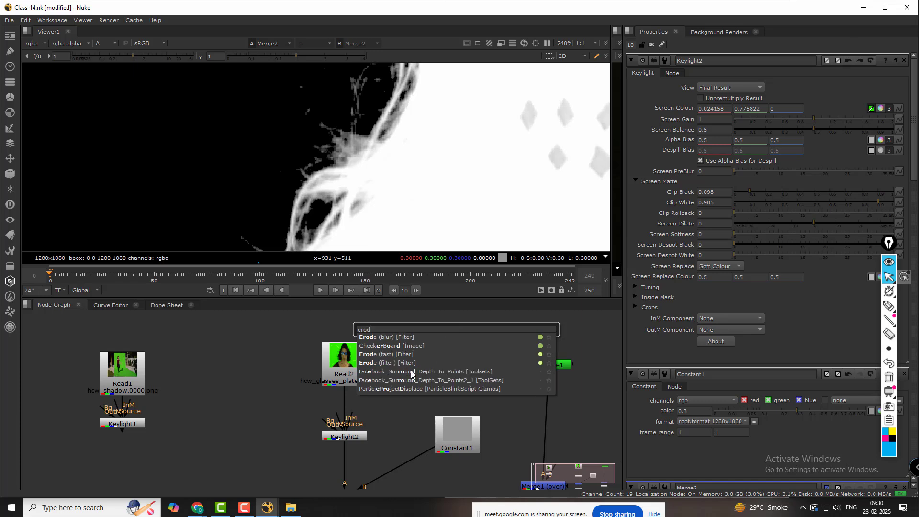
click(406, 355)
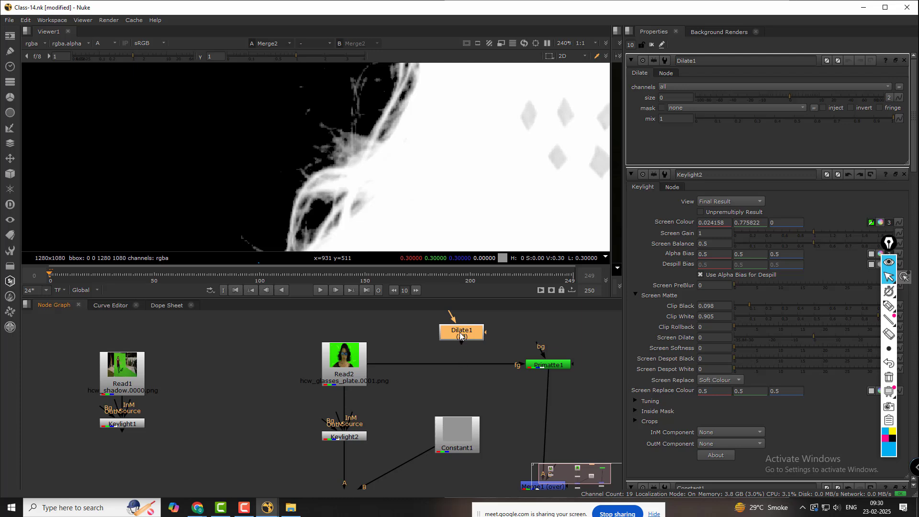
drag(462, 336, 344, 431)
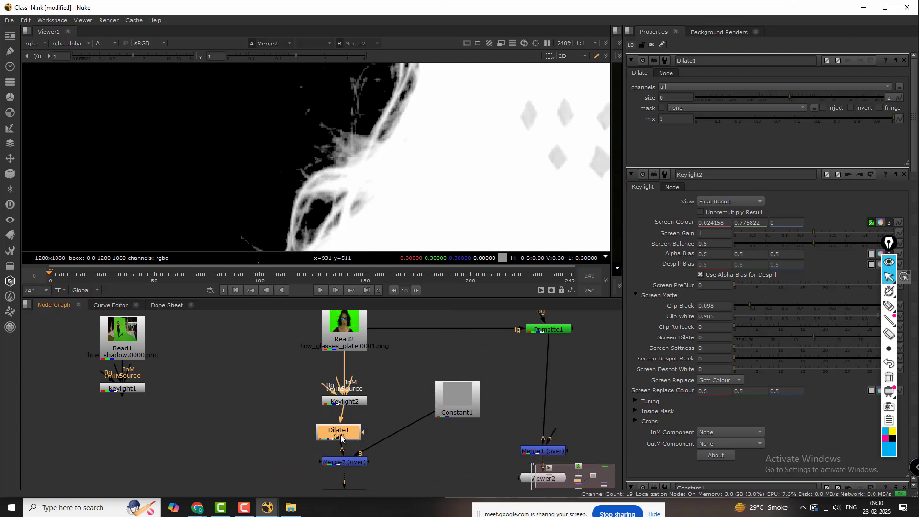
Step: Try dilating only the alpha channel with a size of 1.4, and delete the Dilate node
click(778, 86)
click(694, 136)
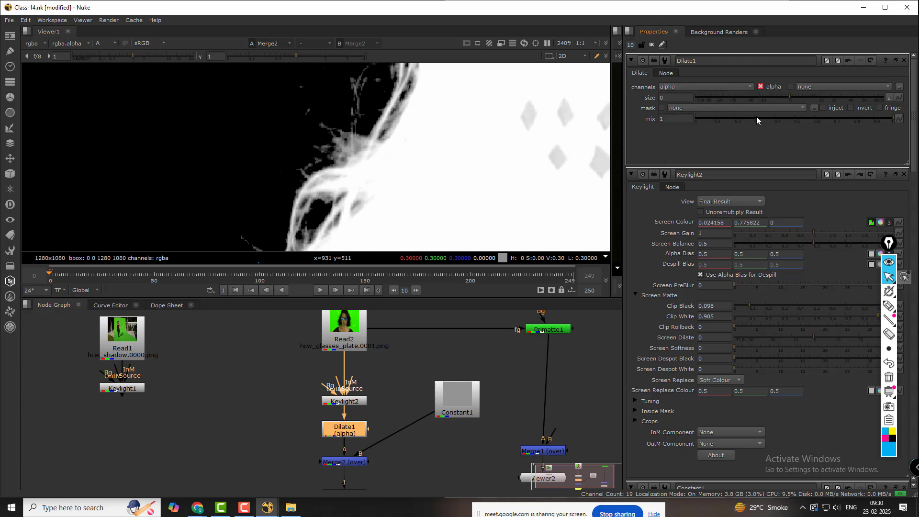
mouse_move(794, 97)
mouse_down()
mouse_move(815, 94)
mouse_move(801, 94)
mouse_up()
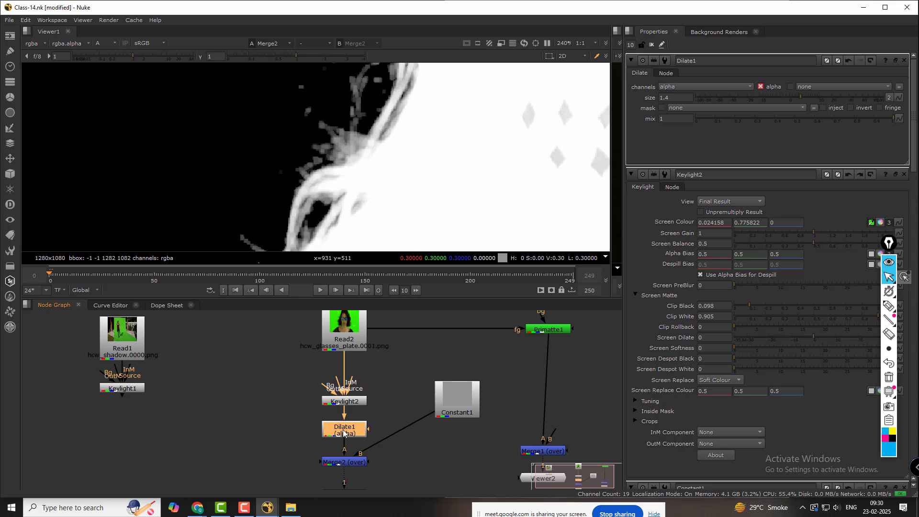
key(Delete)
Step: Try a Screen Softness of 5.4 on Keylight2, check the hair edges over the grey background, and reduce it to 1.4
scroll(445, 139, down, 5)
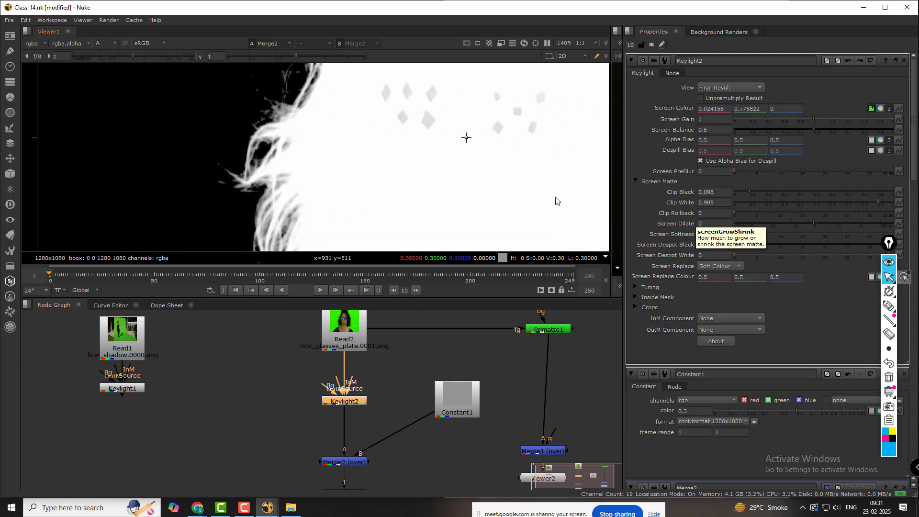
scroll(342, 129, down, 3)
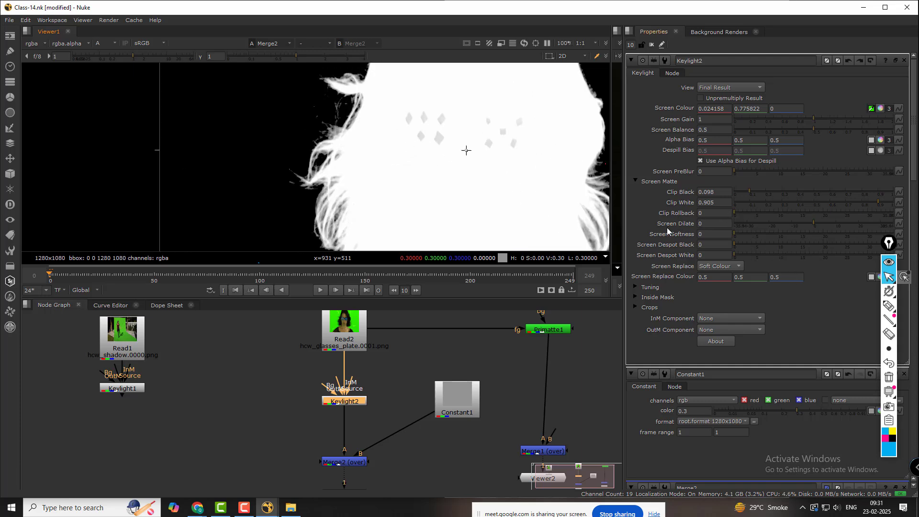
mouse_move(735, 213)
mouse_down()
mouse_move(763, 211)
mouse_move(731, 205)
mouse_up()
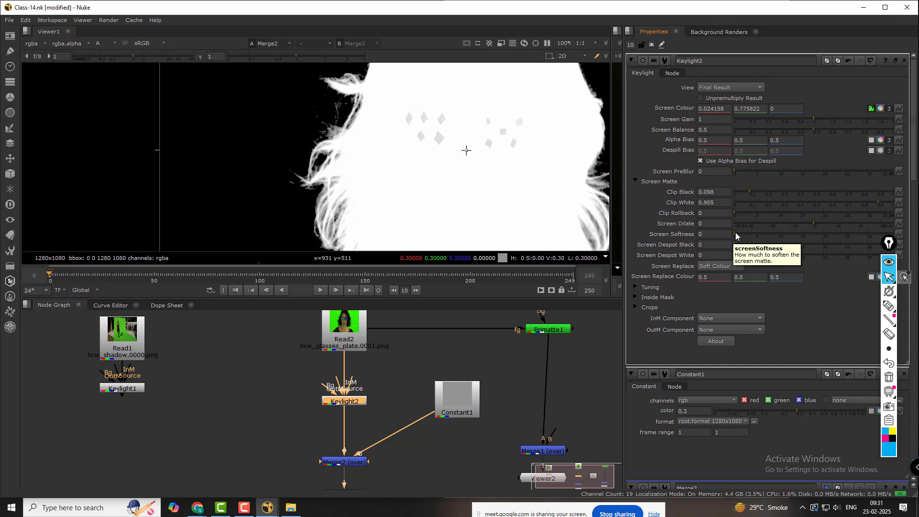
drag(736, 233, 758, 233)
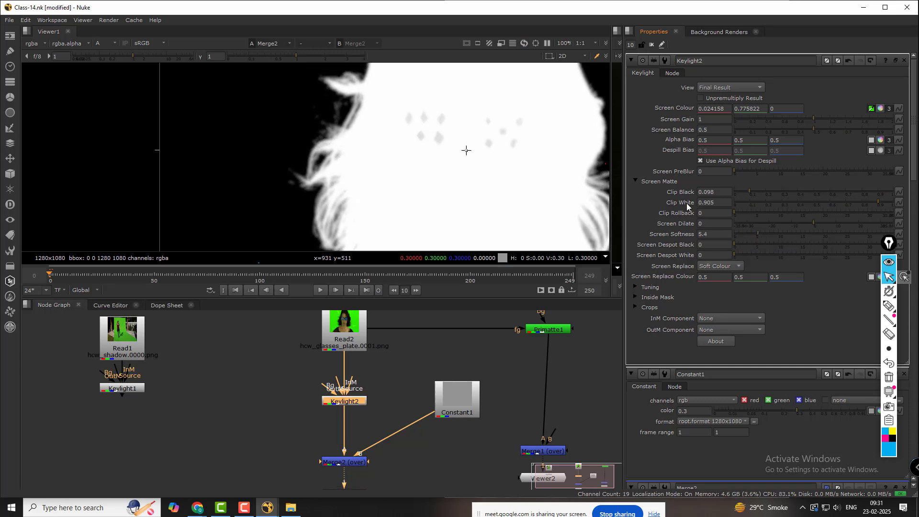
key(a)
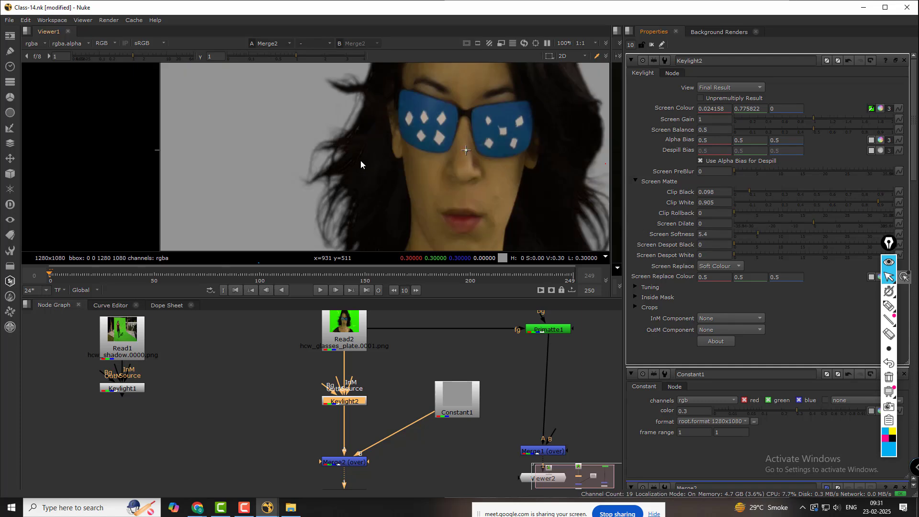
scroll(360, 165, up, 5)
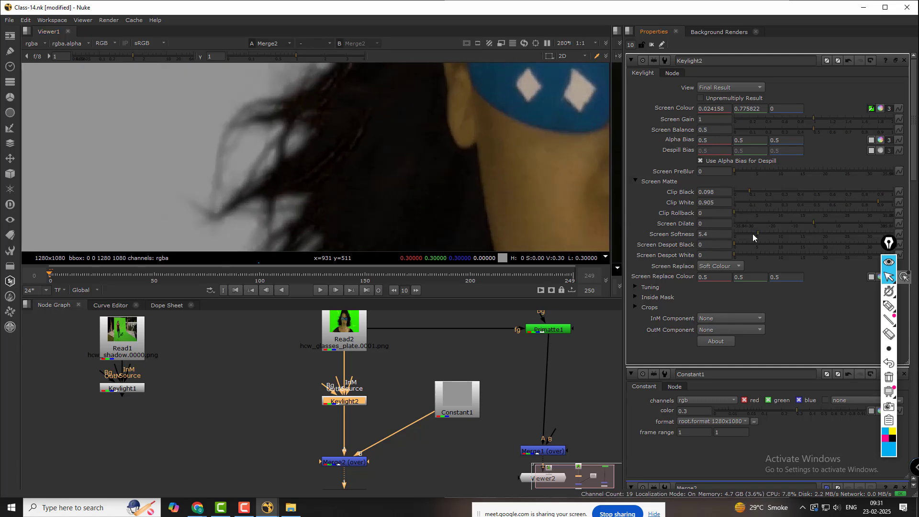
drag(759, 235, 741, 231)
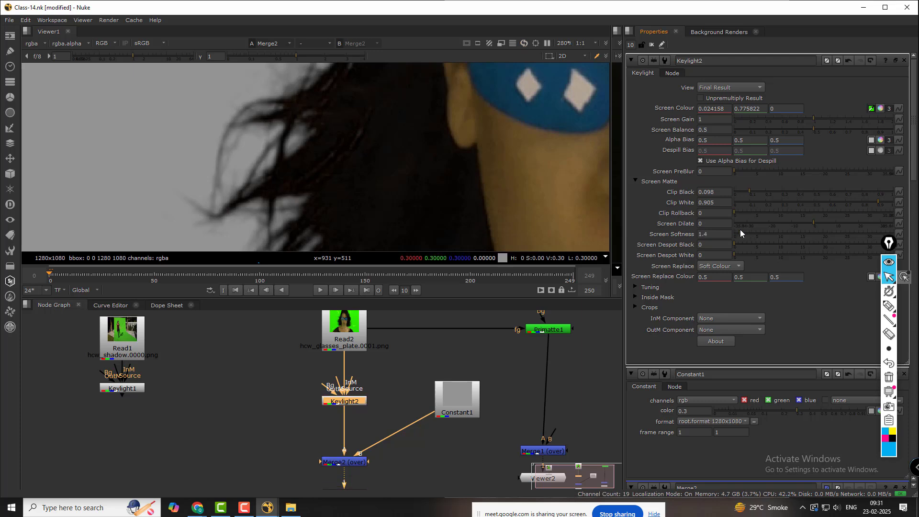
scroll(415, 191, down, 5)
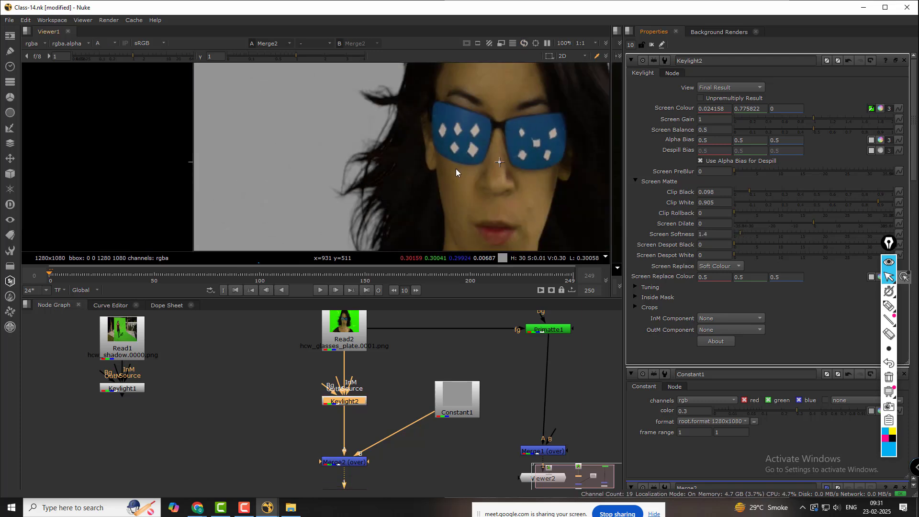
Step: Set Keylight2's Screen Despot Black to 16.6 while viewing the alpha, and check the color result
key(a)
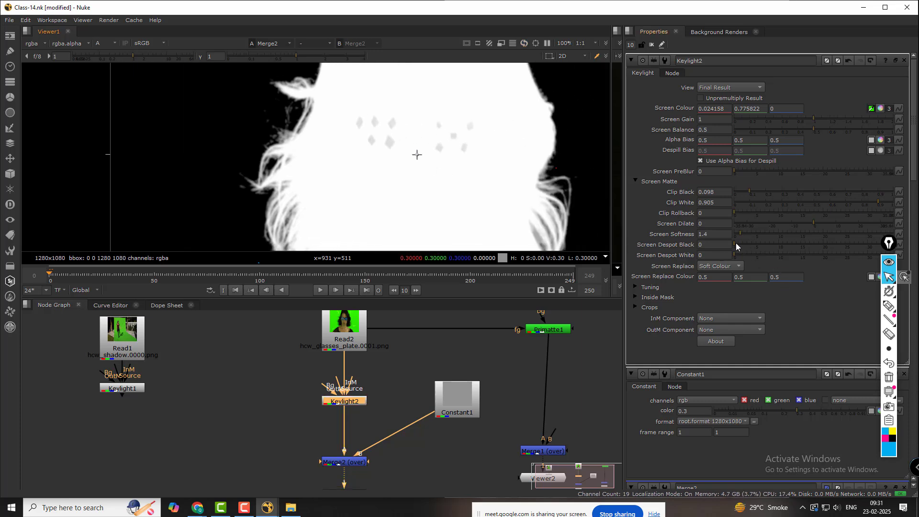
drag(737, 243, 808, 248)
key(a)
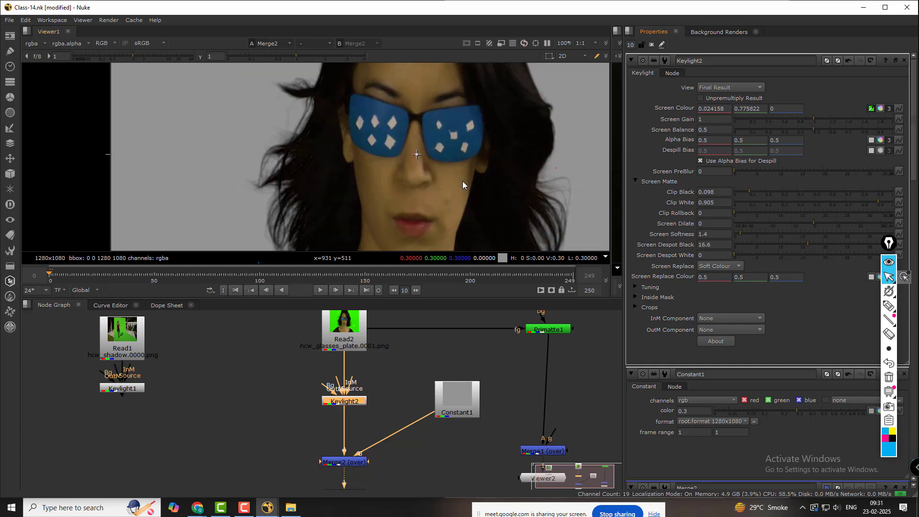
middle_drag(485, 125, 463, 125)
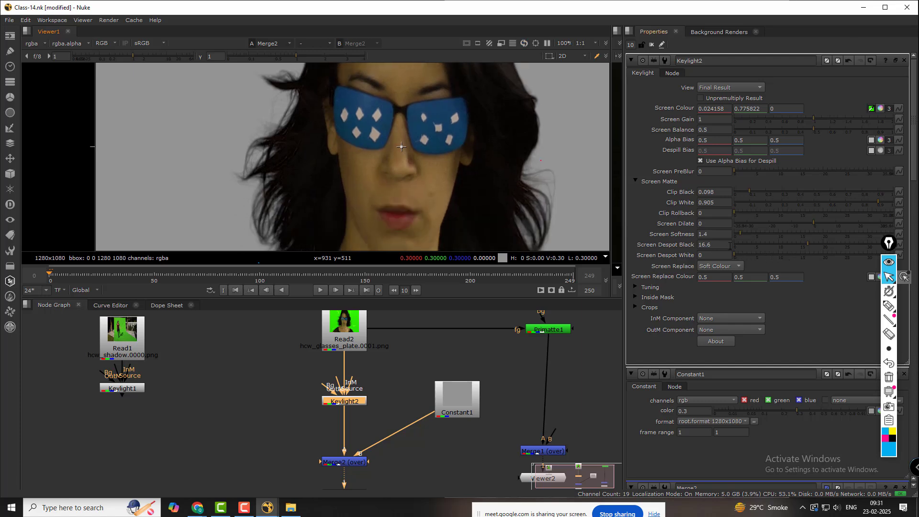
Step: Show the whole alpha matte and set Keylight2's Screen Despot White to 12.6
key(a)
scroll(489, 180, down, 7)
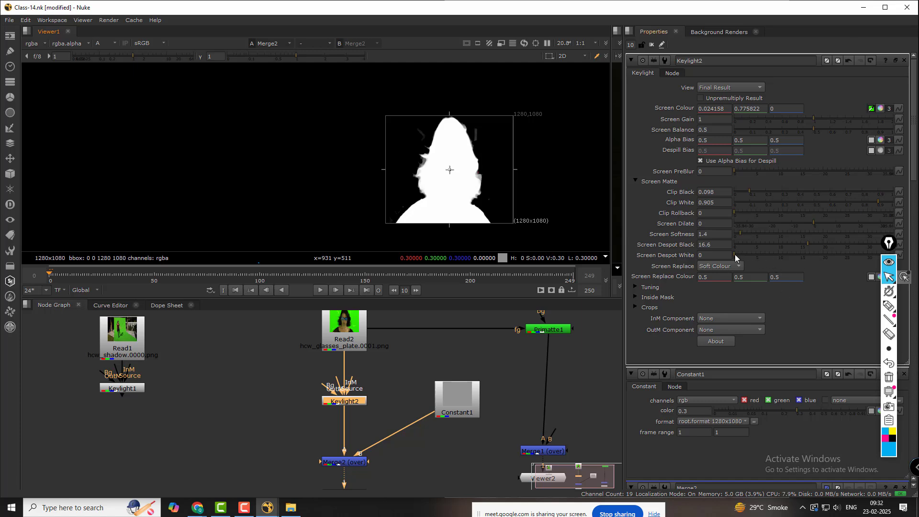
drag(735, 254, 790, 260)
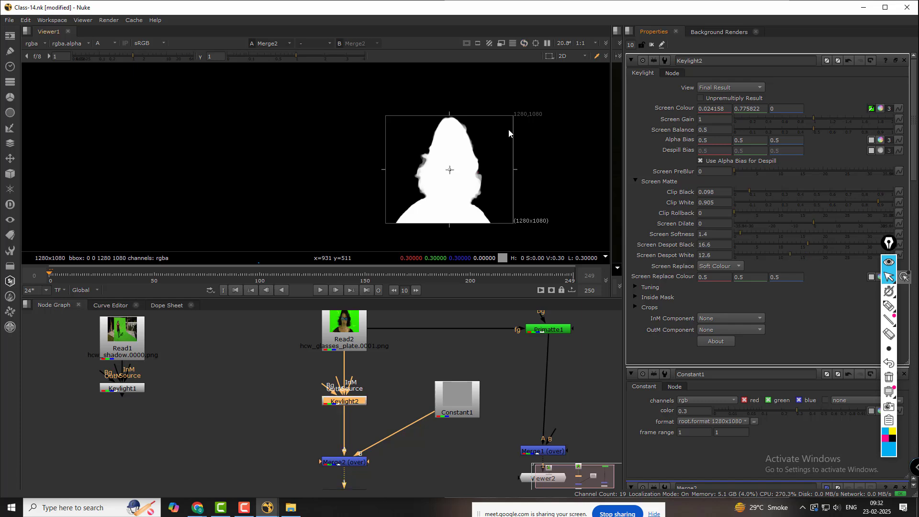
scroll(485, 174, up, 5)
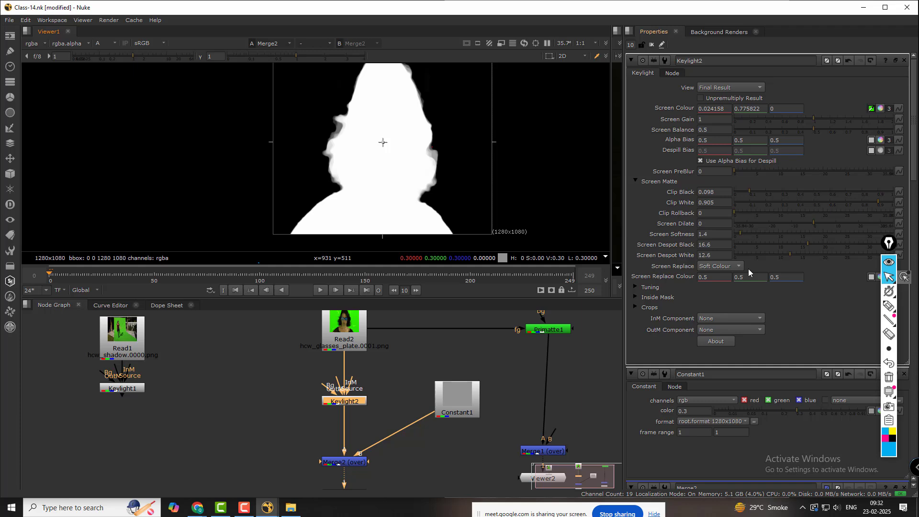
Step: Adjust Keylight2's Tuning to Midtones Gain 1.18, Highlights Gain 1.69, Shadow Gain 1.26 and Mid Tones At 0.485 while viewing the color result
click(636, 287)
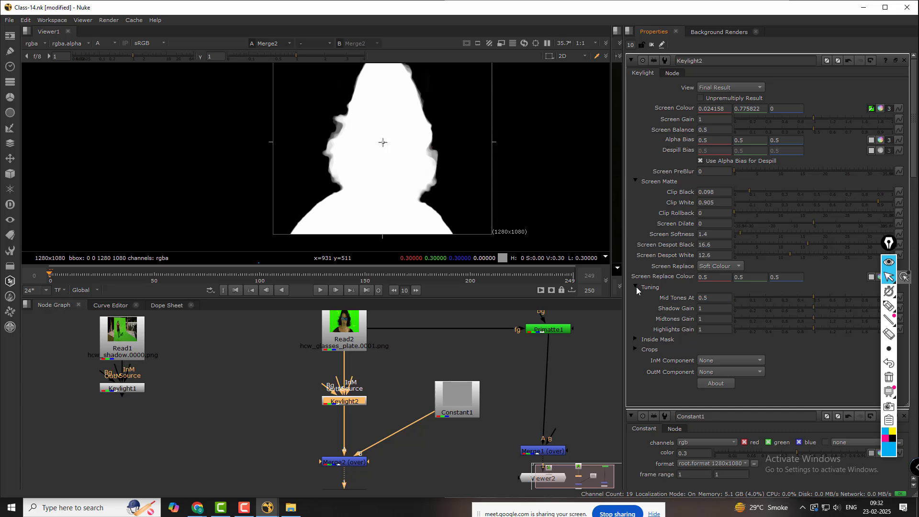
key(a)
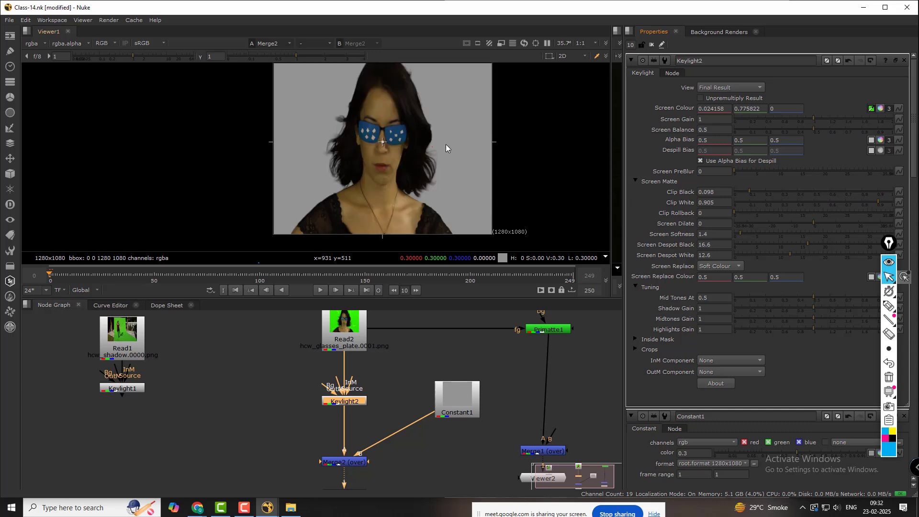
scroll(446, 145, up, 6)
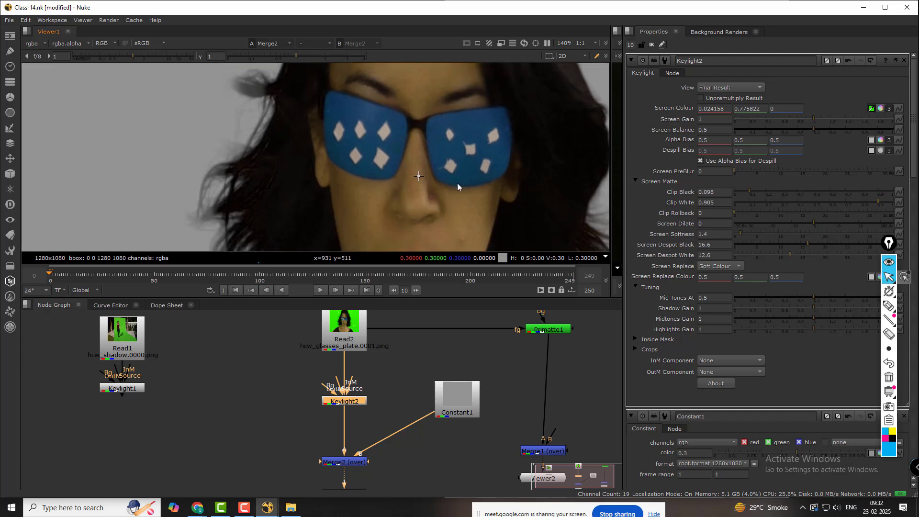
scroll(448, 197, down, 2)
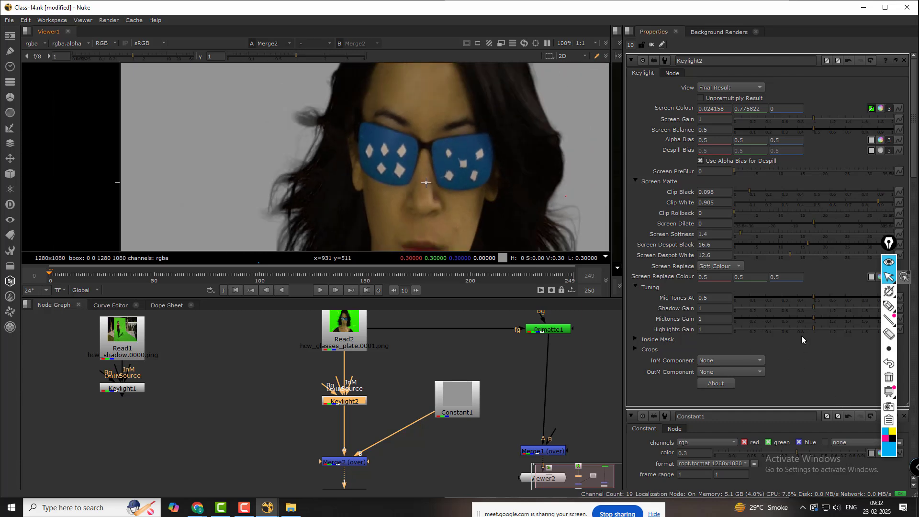
mouse_move(815, 317)
mouse_down()
mouse_move(873, 326)
mouse_move(829, 320)
mouse_up()
drag(813, 329, 868, 328)
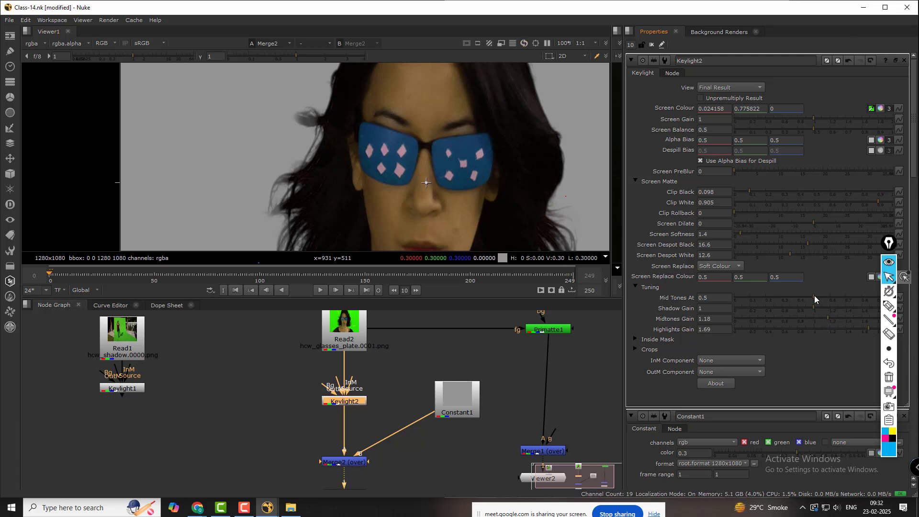
mouse_move(815, 308)
mouse_down()
mouse_move(872, 306)
mouse_move(812, 298)
mouse_up()
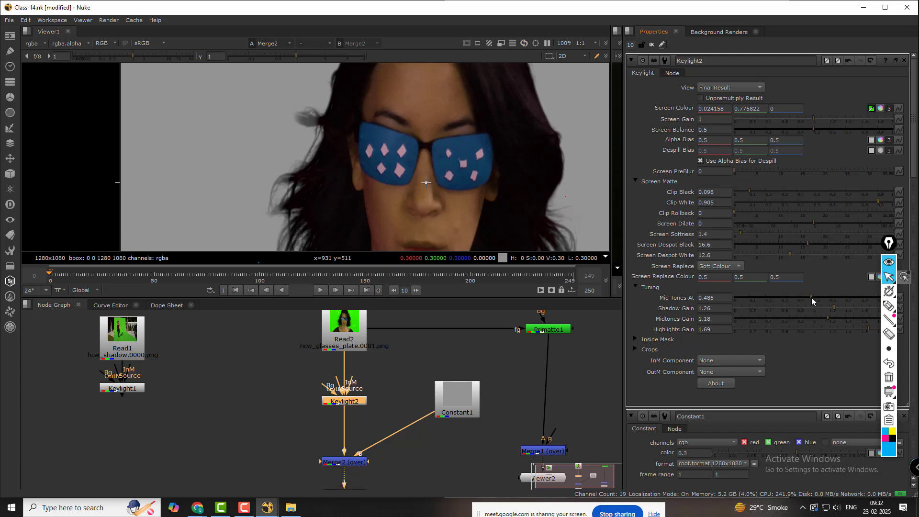
scroll(406, 176, down, 8)
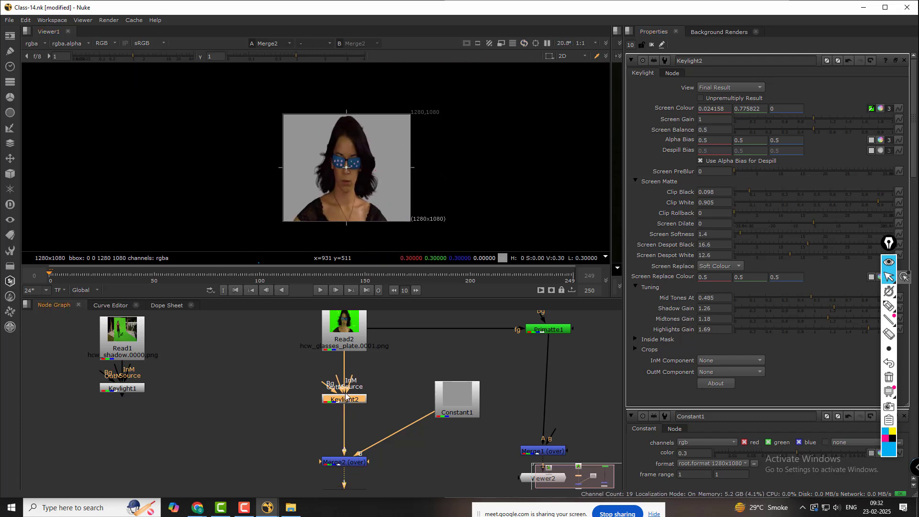
Step: Delete the Keylight2 node and view the original Read2 glasses plate
key(Delete)
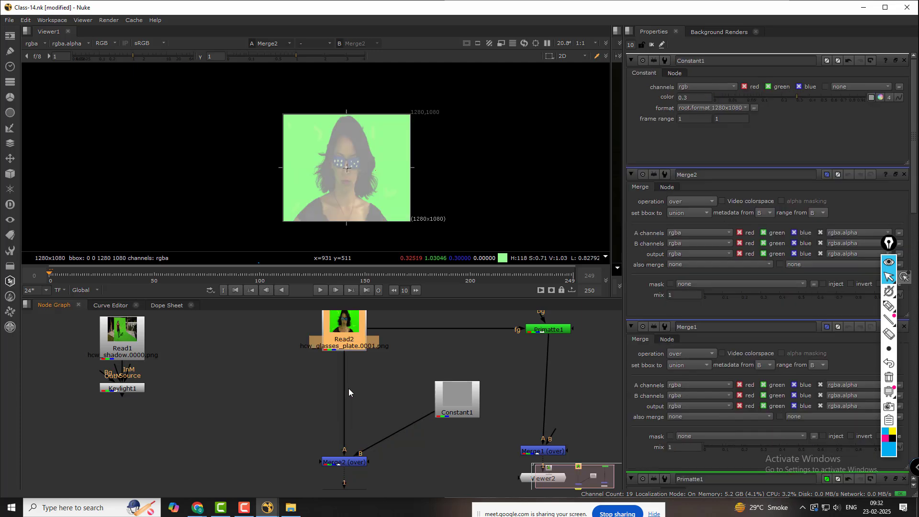
click(347, 463)
drag(344, 340, 293, 343)
key(1)
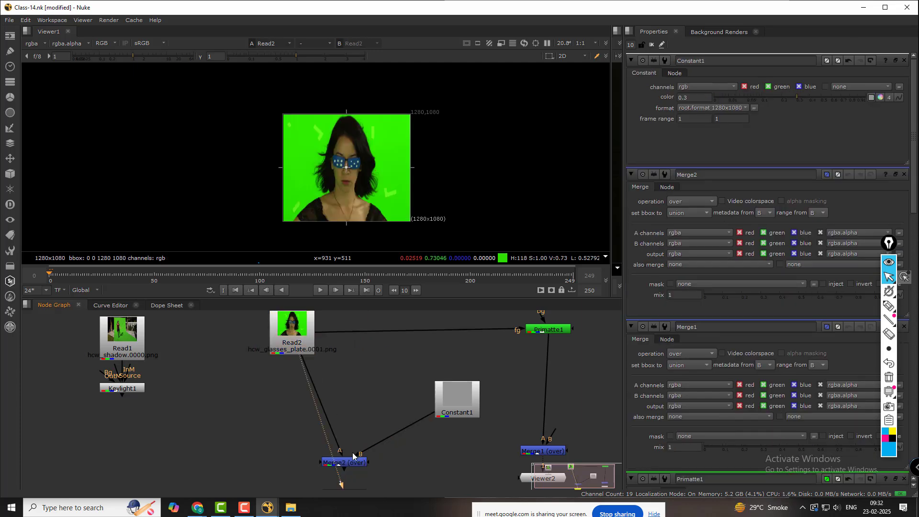
Step: Move Viewer1 beside Merge2 and disconnect Merge2's A input from Read2
middle_drag(375, 457, 425, 398)
drag(395, 440, 338, 399)
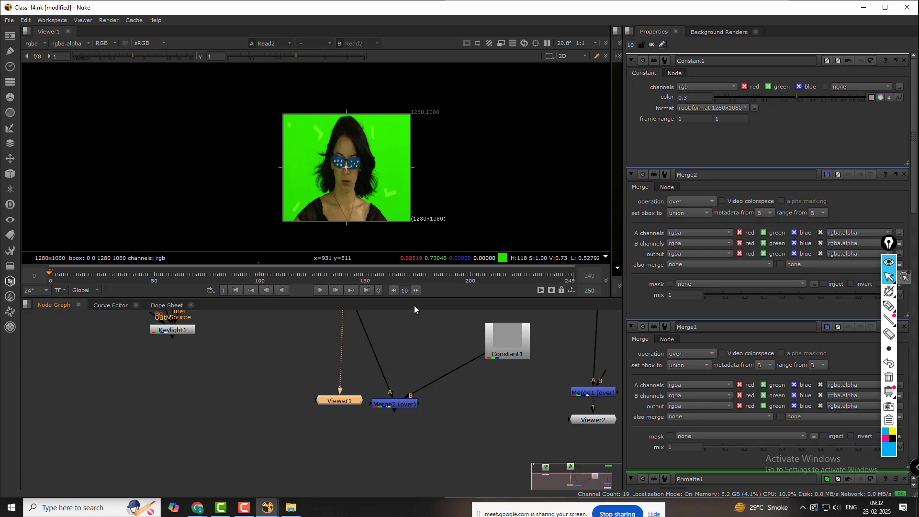
middle_drag(377, 330, 401, 412)
drag(390, 416, 488, 443)
middle_drag(419, 411, 459, 407)
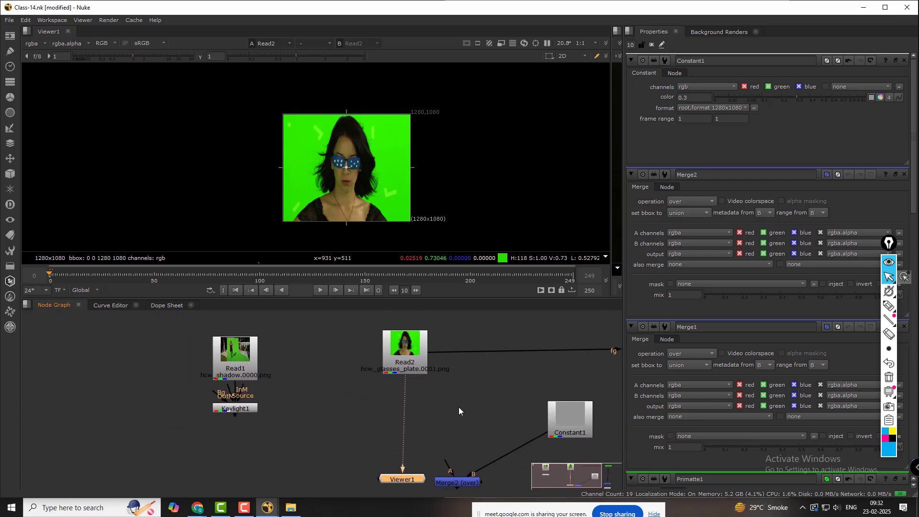
Step: Add a new Keylight node and insert it between Read2 and Viewer1
scroll(443, 417, up, 2)
click(9, 129)
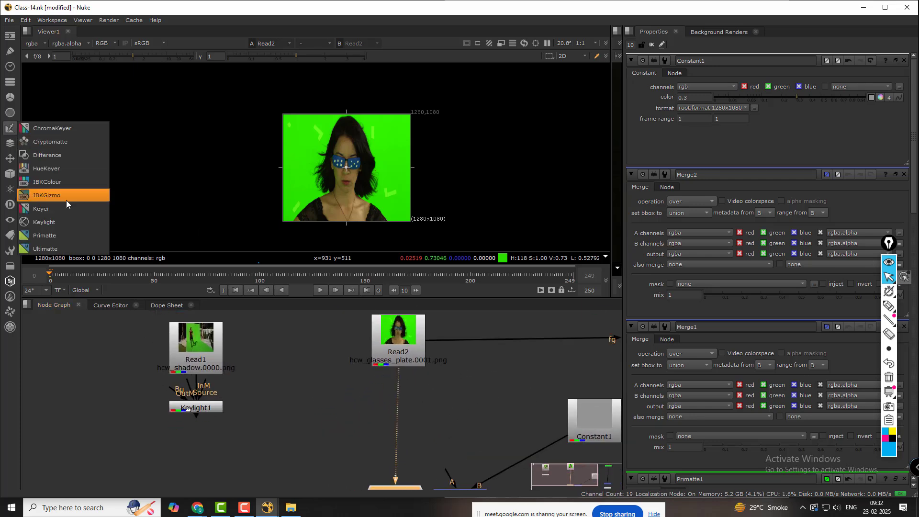
click(53, 223)
drag(458, 406, 392, 416)
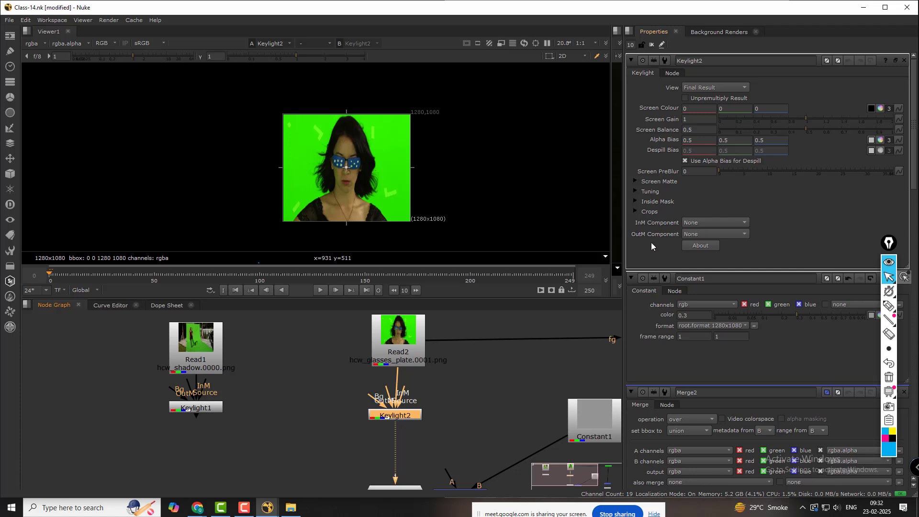
Step: Sample the green backdrop beside the hair as the Screen Colour of the new Keylight2 node
click(872, 108)
scroll(371, 198, up, 5)
scroll(384, 158, up, 2)
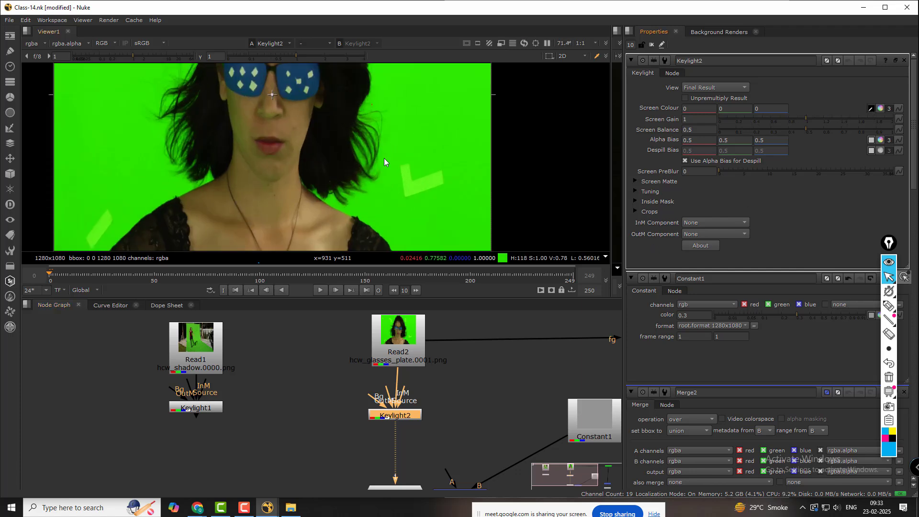
ctrl+click(381, 161)
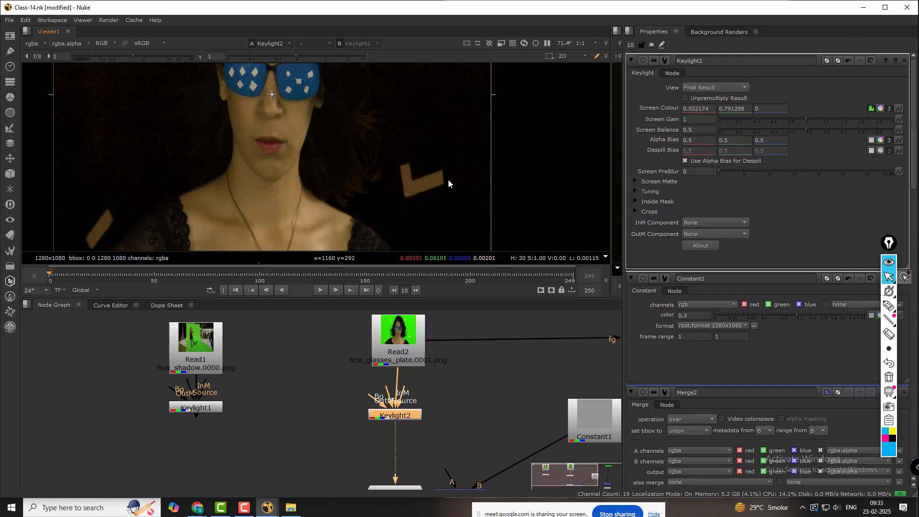
Step: View the key's alpha channel across the whole frame and expand Keylight2's Screen Matte and Tuning settings
key(a)
scroll(431, 182, down, 3)
middle_drag(371, 187, 440, 162)
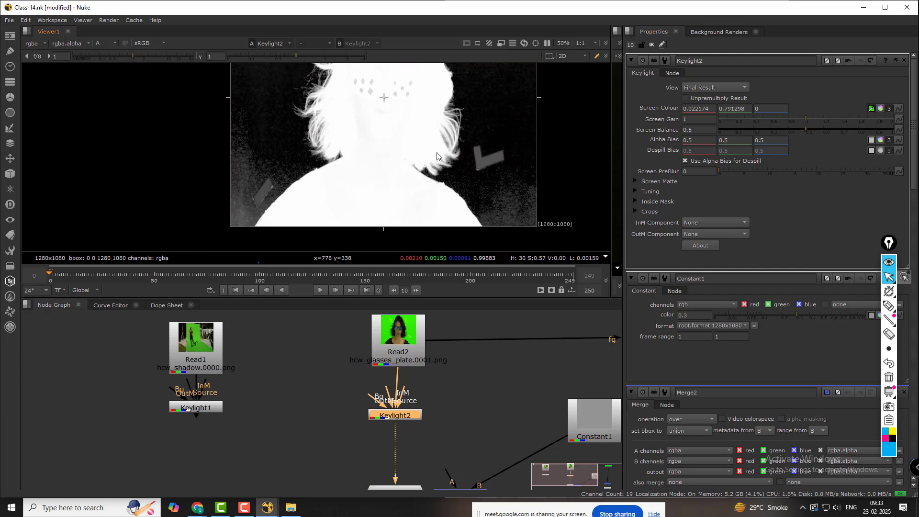
click(635, 182)
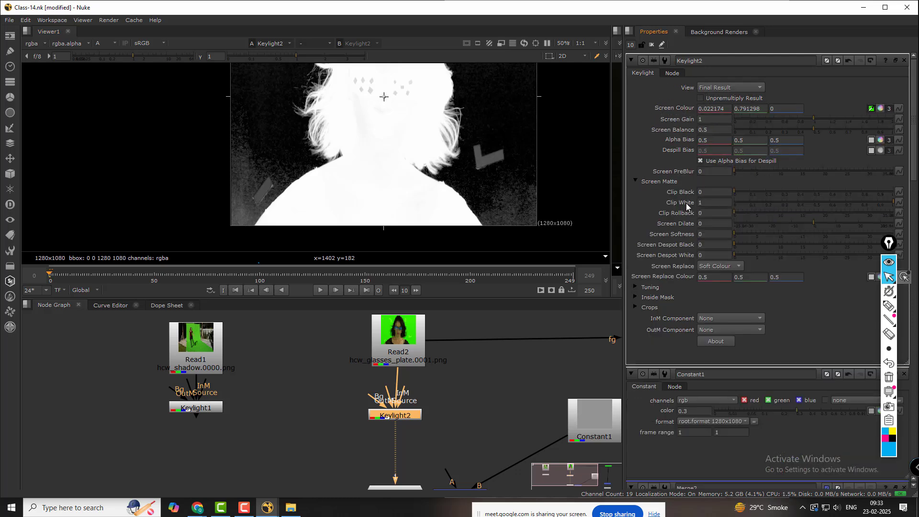
click(640, 289)
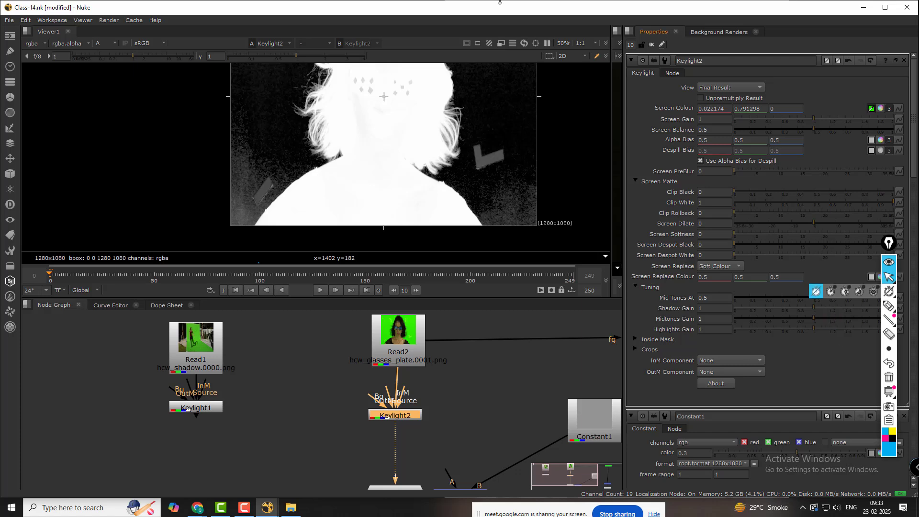
scroll(487, 123, down, 3)
middle_drag(524, 94, 447, 125)
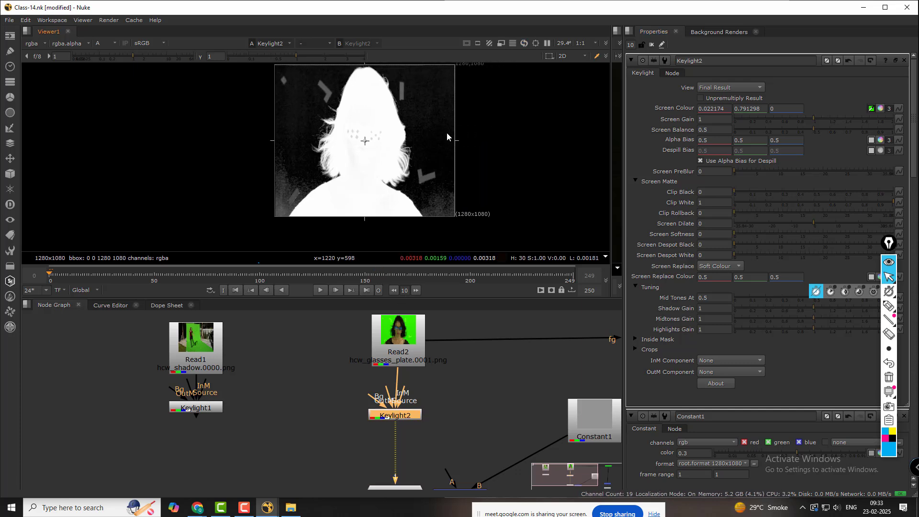
click(244, 508)
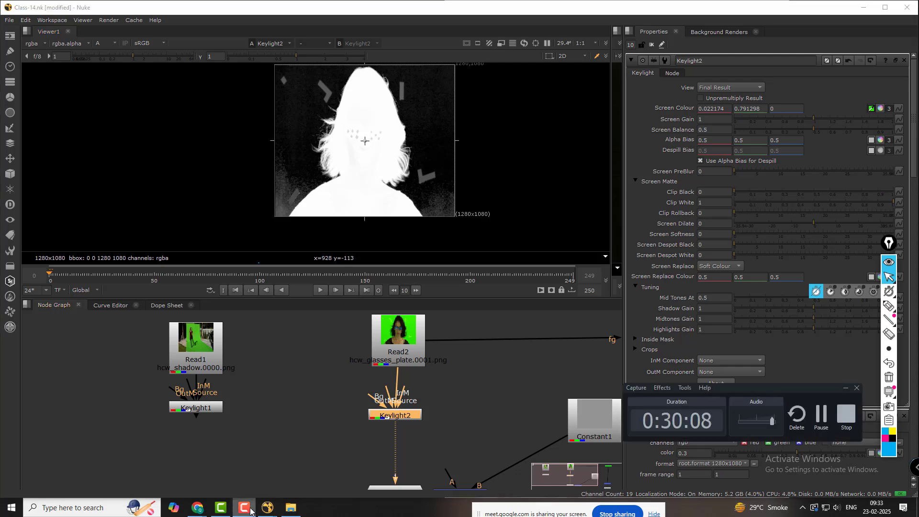